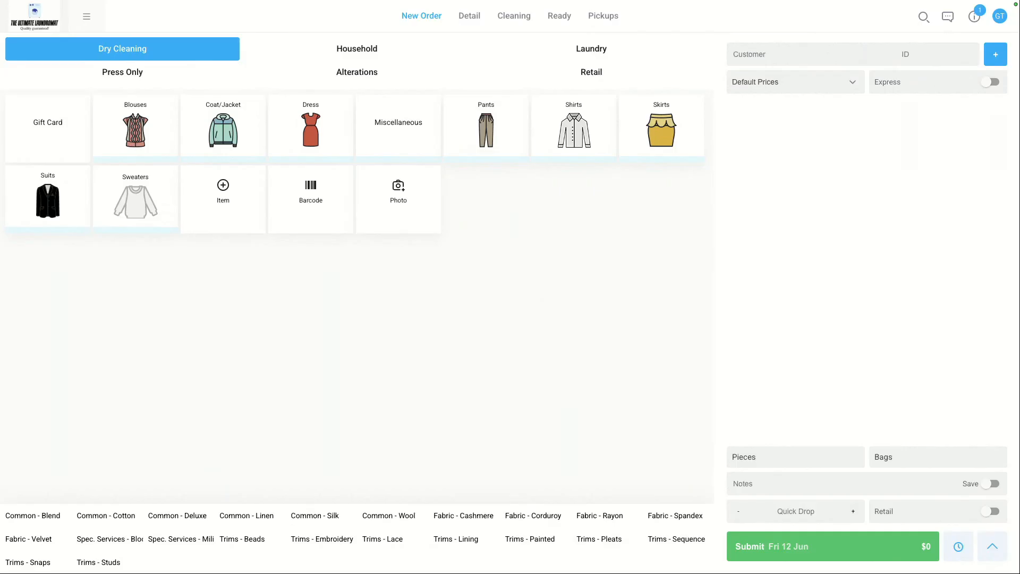
Step: Open the Hosted Website wizard from the Admin settings
{"action": "left_click", "coordinate": [86, 24]}
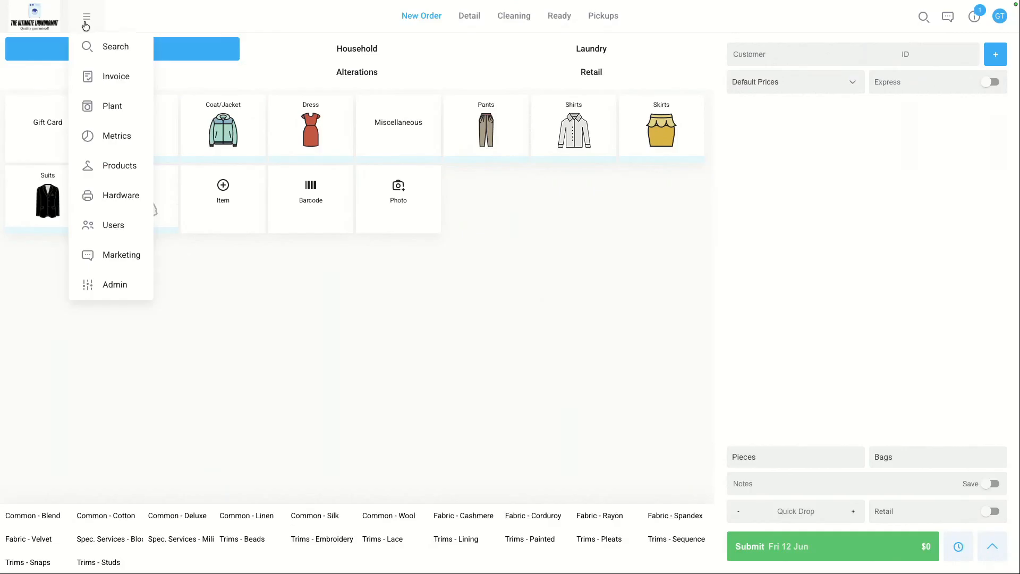
{"action": "left_click", "coordinate": [129, 291]}
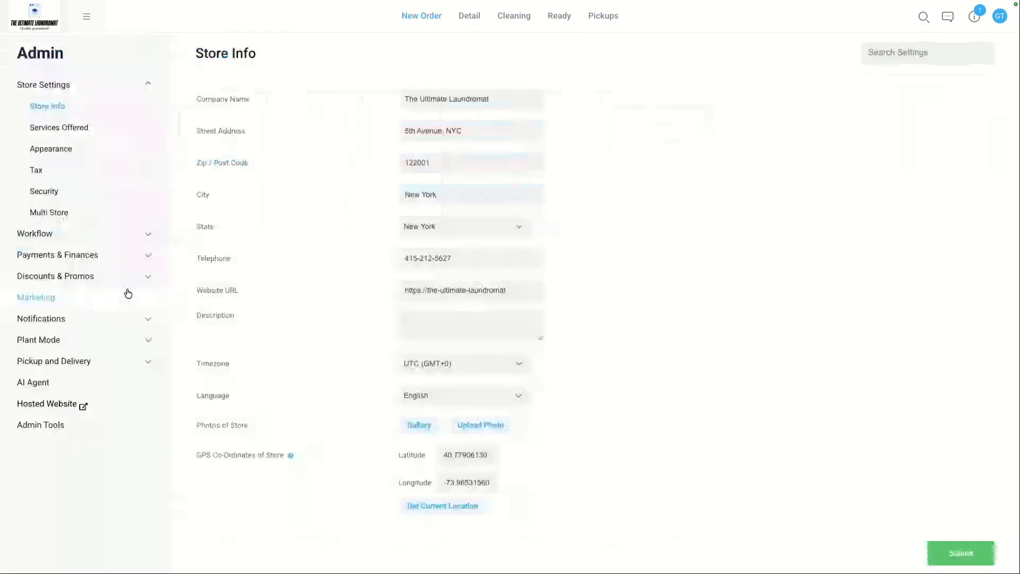
{"action": "left_click", "coordinate": [80, 405]}
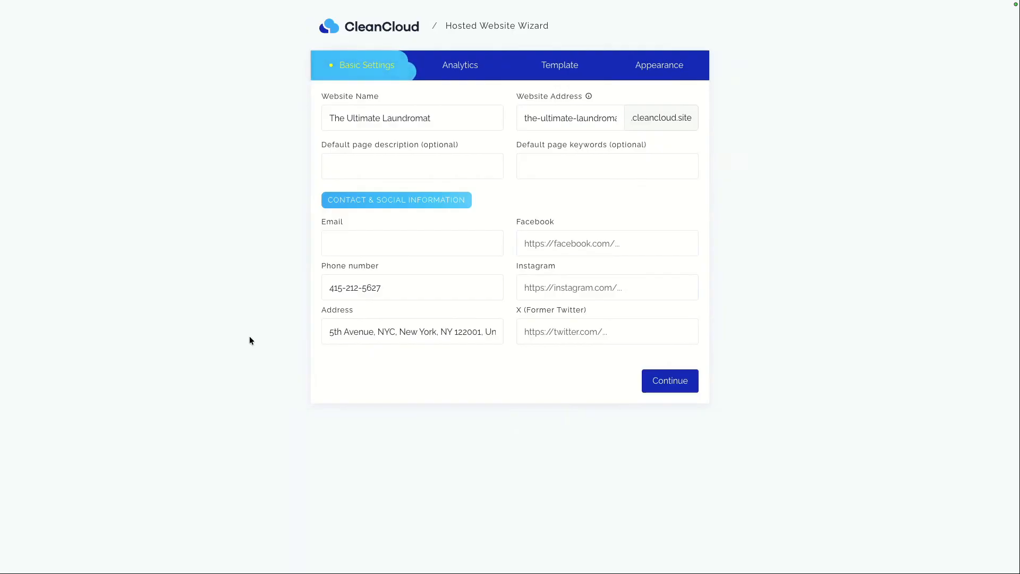
Step: Accept the default basic settings and leave the analytics IDs empty, advancing to the template step
{"action": "triple_click", "coordinate": [436, 114]}
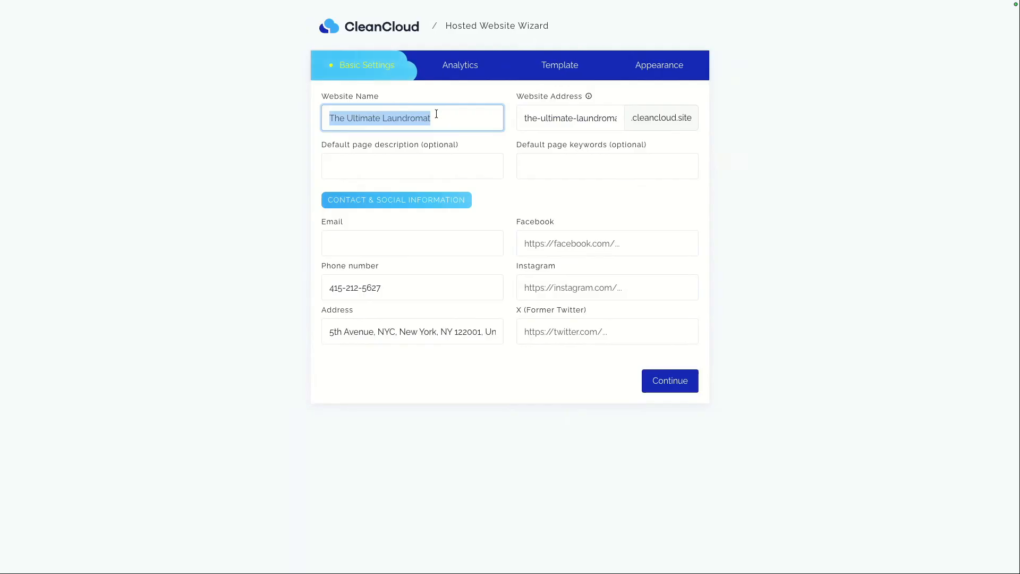
{"action": "triple_click", "coordinate": [567, 116]}
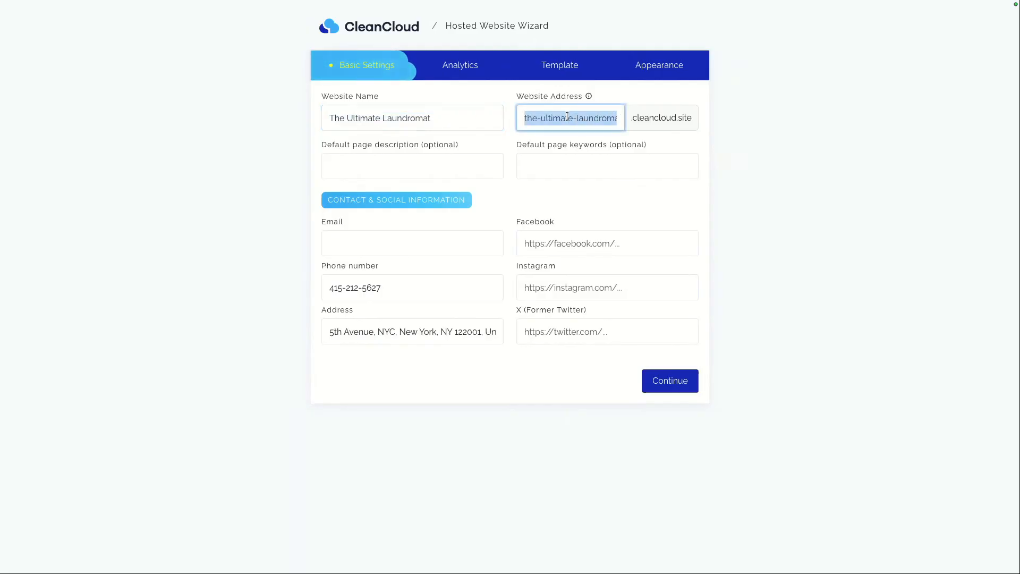
{"action": "left_click_drag", "start_coordinate": [634, 117], "coordinate": [693, 119]}
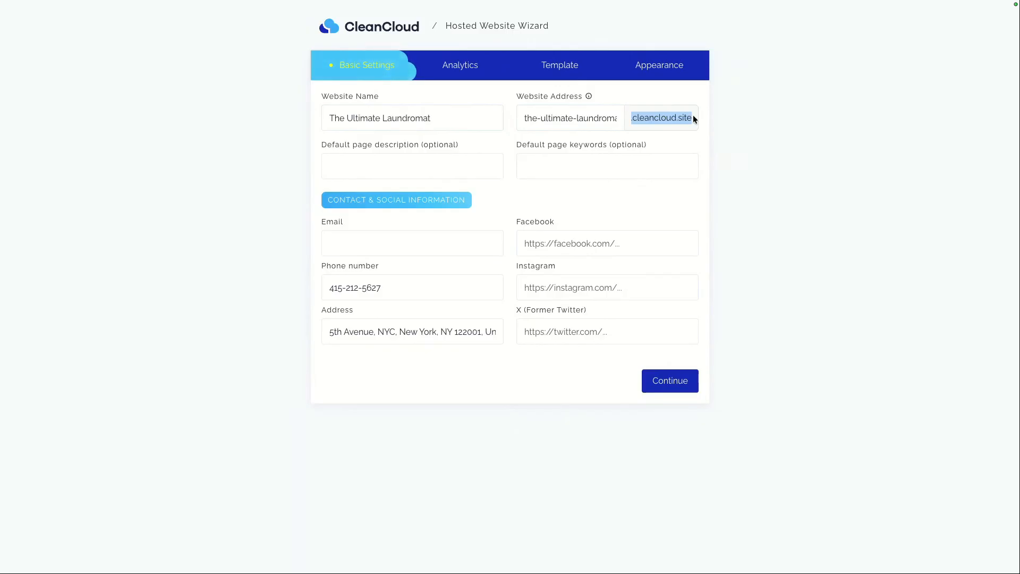
{"action": "triple_click", "coordinate": [598, 130]}
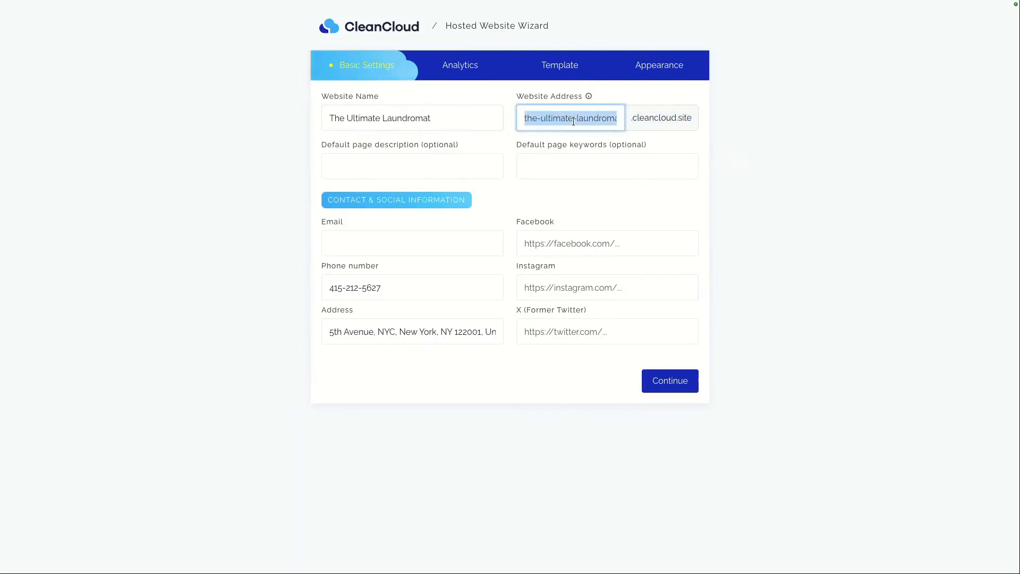
{"action": "triple_click", "coordinate": [633, 120]}
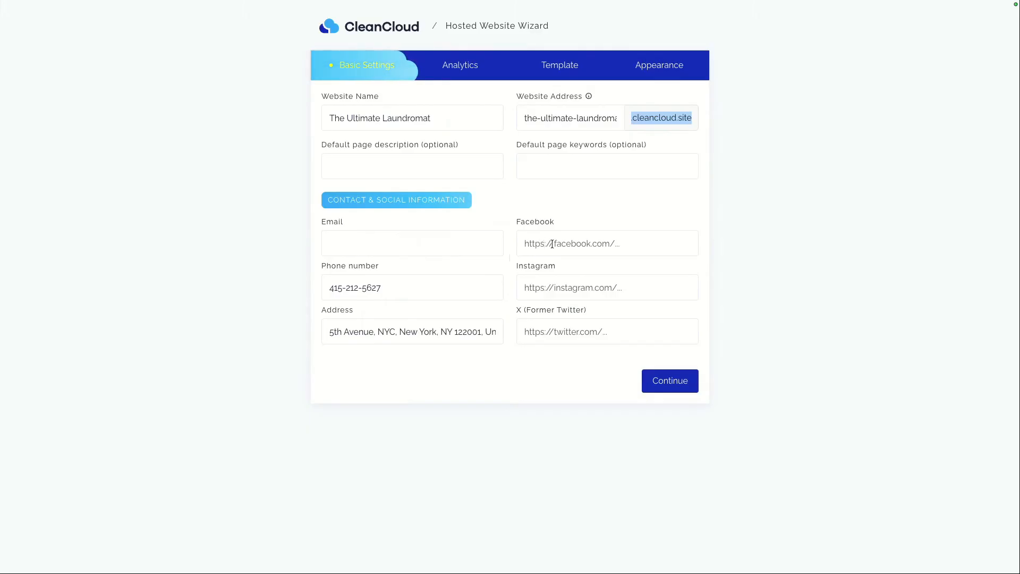
{"action": "left_click", "coordinate": [663, 386]}
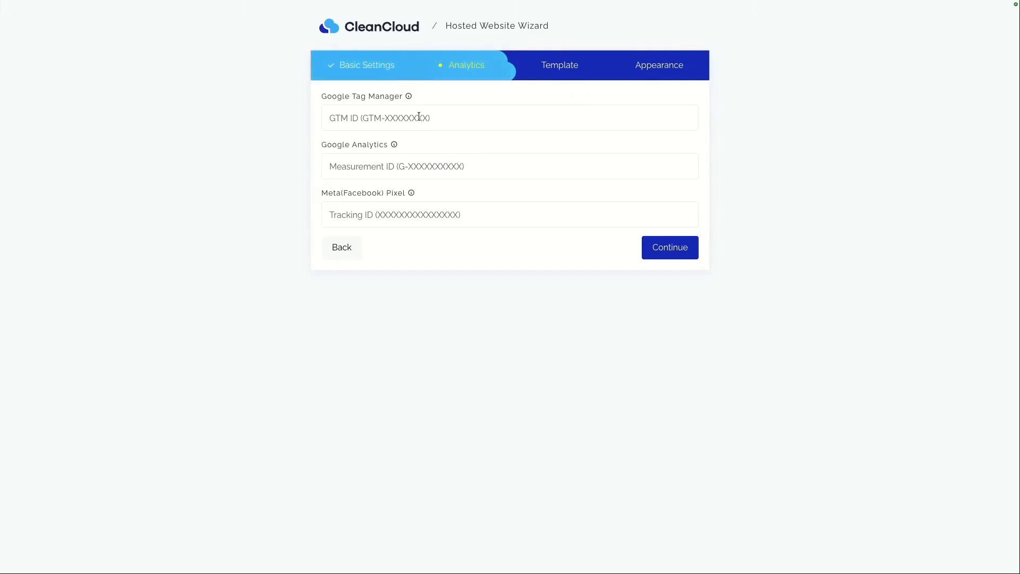
{"action": "left_click", "coordinate": [664, 256]}
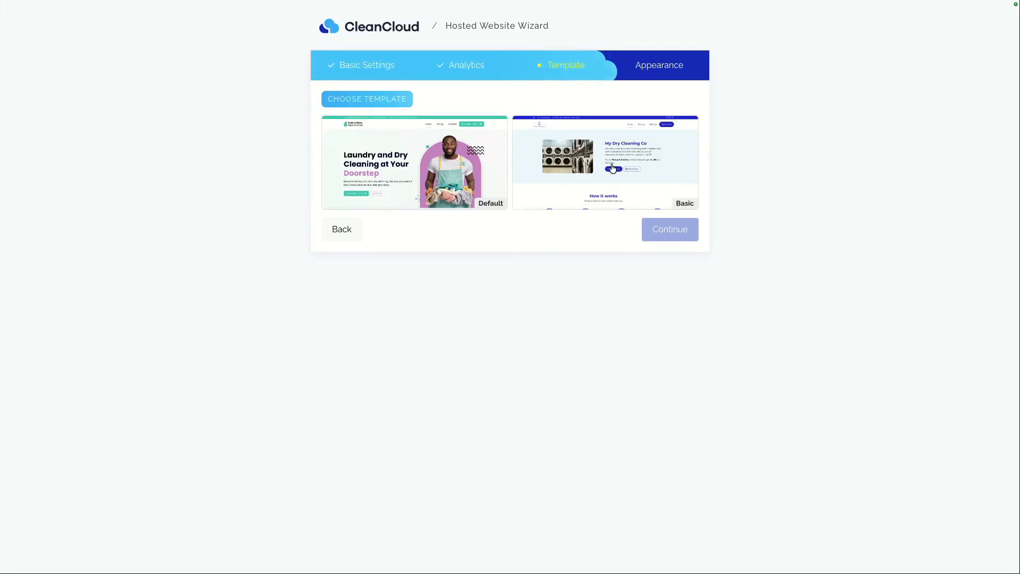
Step: Choose the Default template with the Pickup & Delivery variation and continue to appearance
{"action": "left_click", "coordinate": [457, 181]}
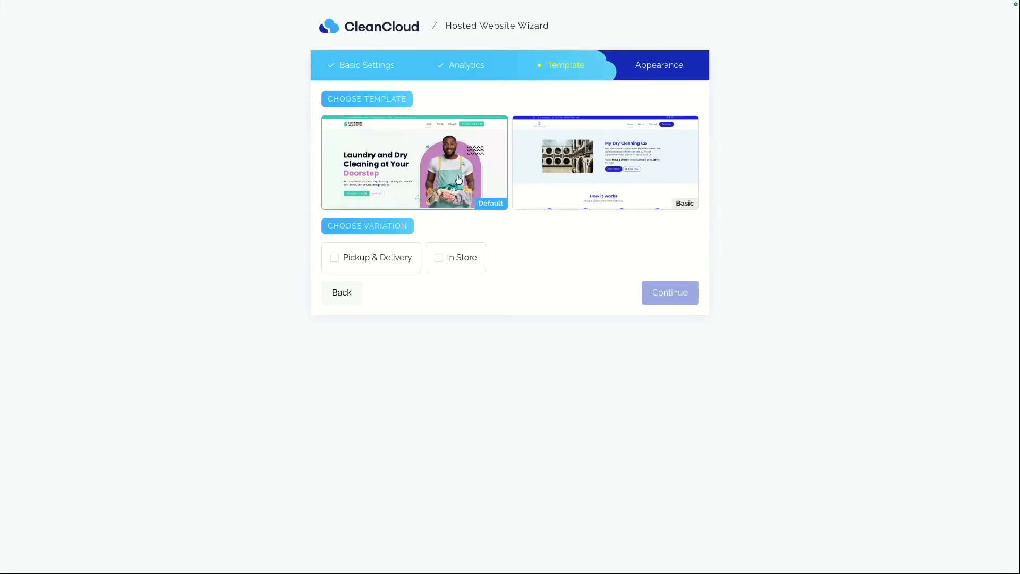
{"action": "left_click", "coordinate": [380, 263]}
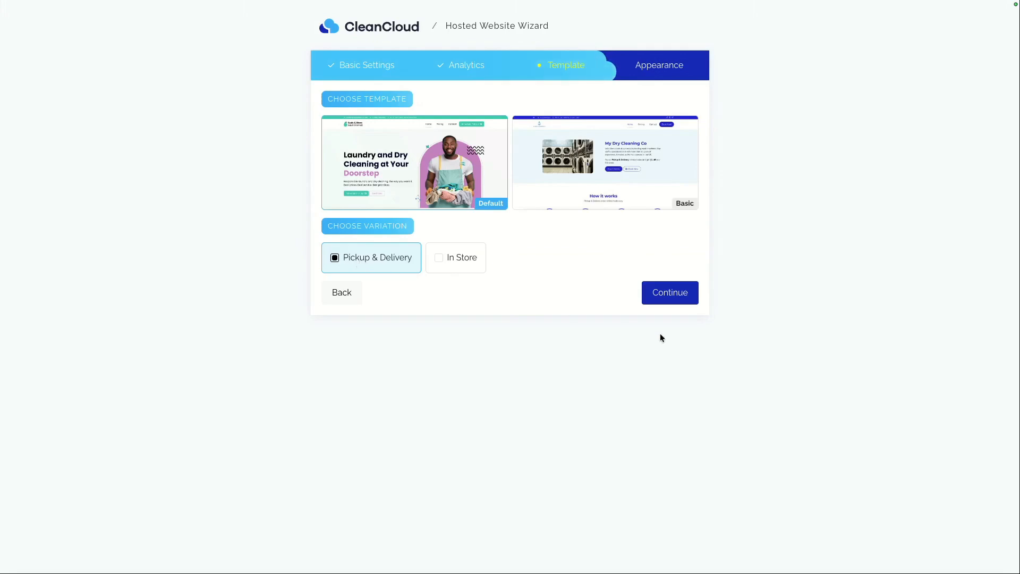
{"action": "left_click", "coordinate": [667, 298]}
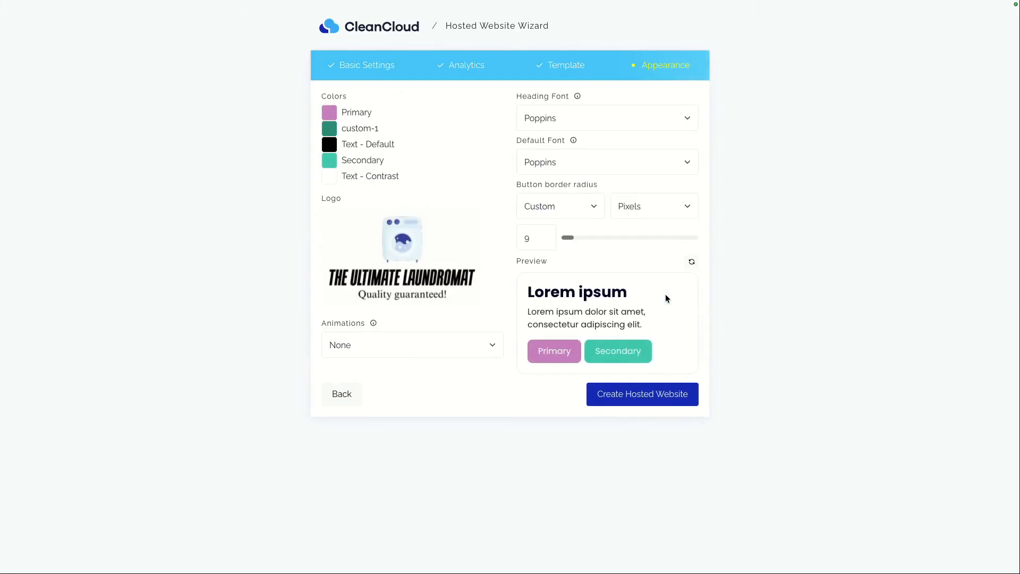
Step: Change the primary colour to a deep blue
{"action": "left_click", "coordinate": [330, 114]}
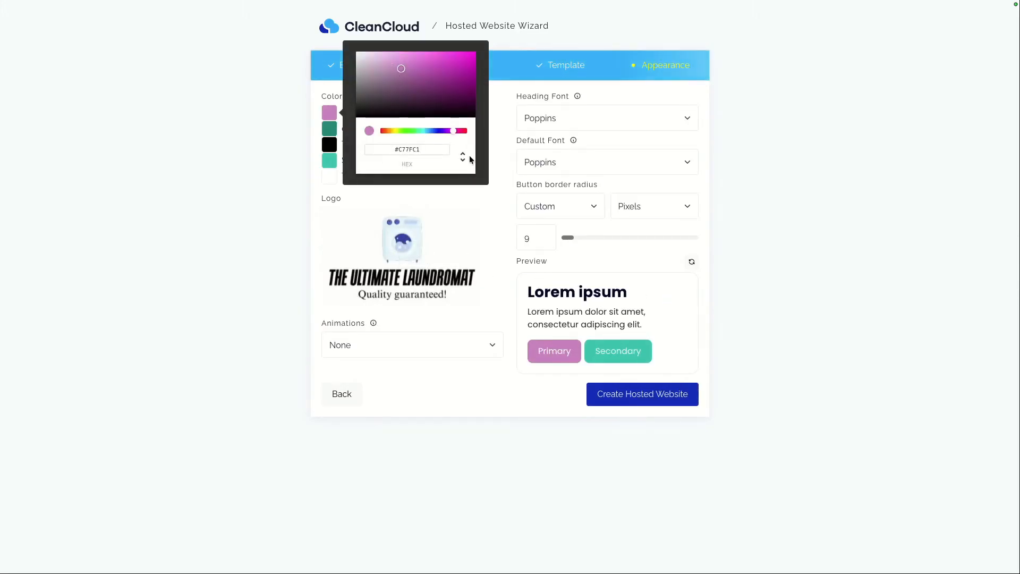
{"action": "left_click", "coordinate": [436, 131]}
{"action": "left_click_drag", "start_coordinate": [402, 70], "coordinate": [477, 64]}
{"action": "left_click", "coordinate": [499, 85]}
Step: Change the custom-1 colour to an olive yellow
{"action": "left_click", "coordinate": [329, 129]}
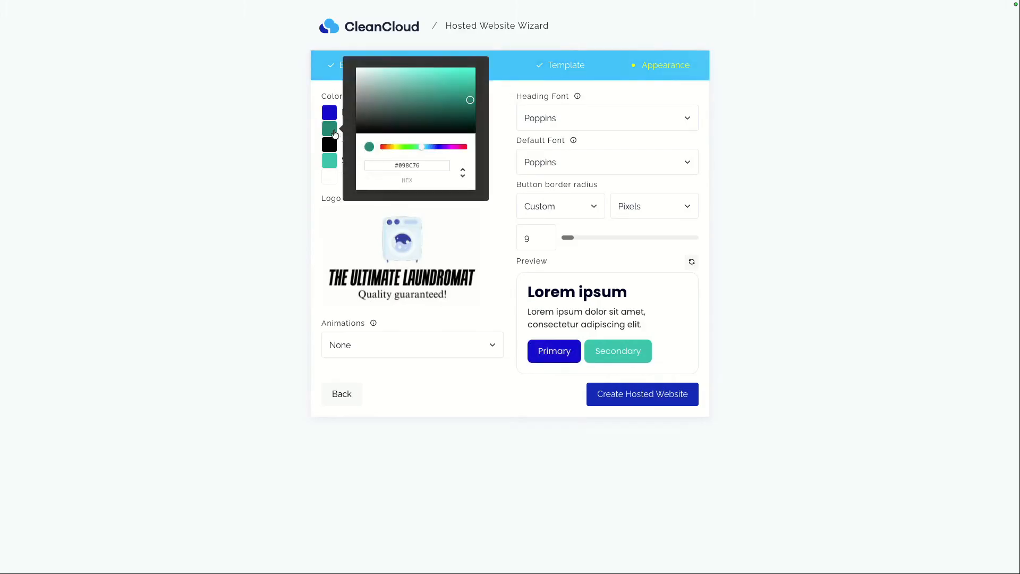
{"action": "left_click_drag", "start_coordinate": [426, 148], "coordinate": [398, 148]}
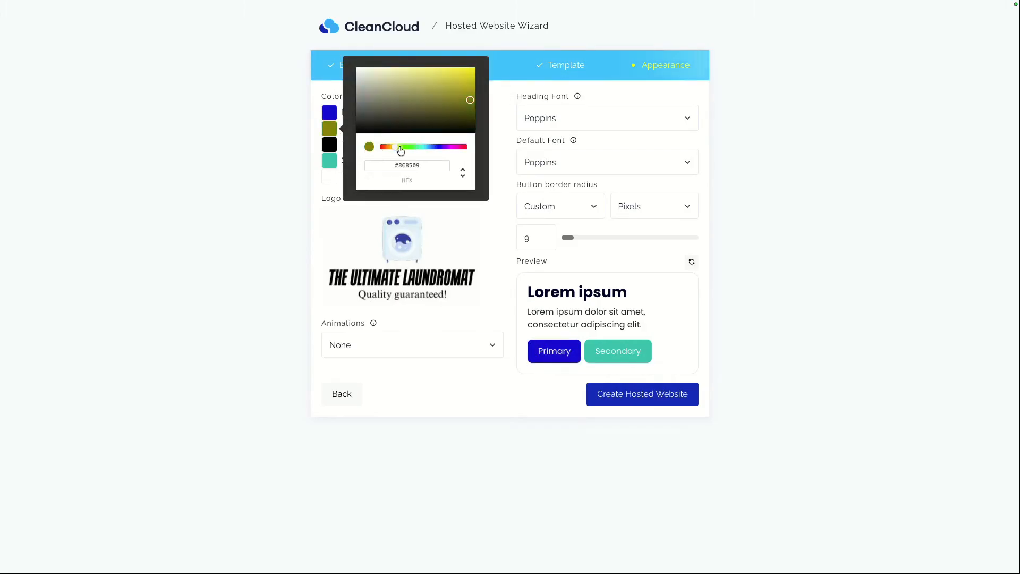
{"action": "left_click", "coordinate": [478, 136]}
Step: Change the secondary colour to a light cyan blue, #17C7E8
{"action": "left_click", "coordinate": [331, 146]}
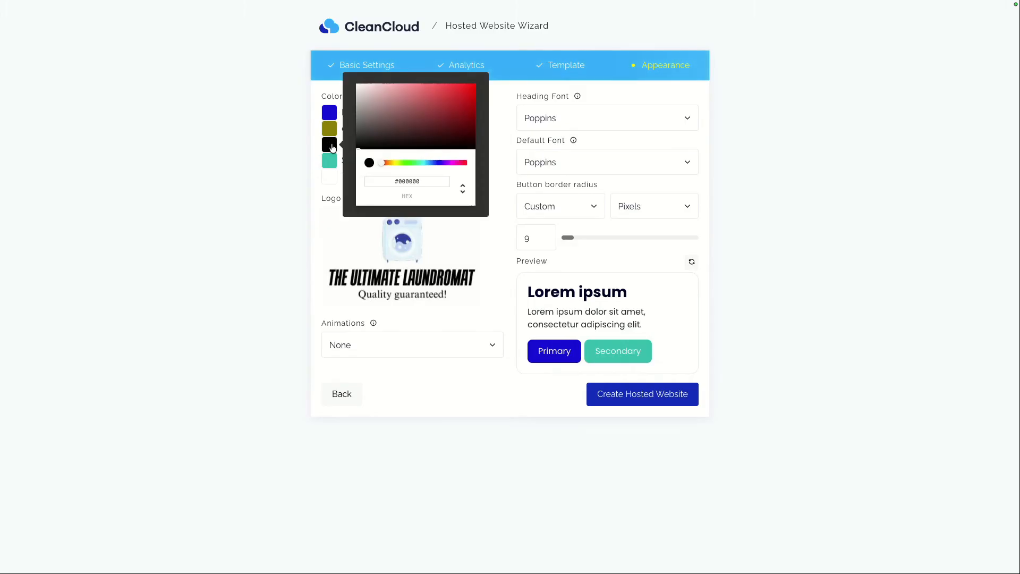
{"action": "left_click", "coordinate": [299, 171]}
{"action": "left_click", "coordinate": [328, 163]}
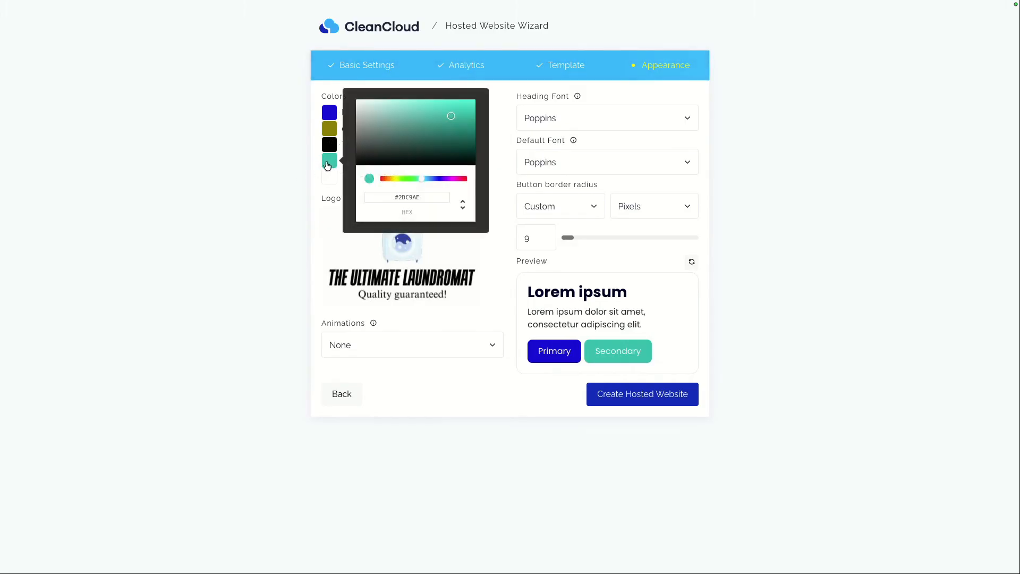
{"action": "left_click", "coordinate": [426, 179]}
{"action": "left_click_drag", "start_coordinate": [452, 117], "coordinate": [465, 109]}
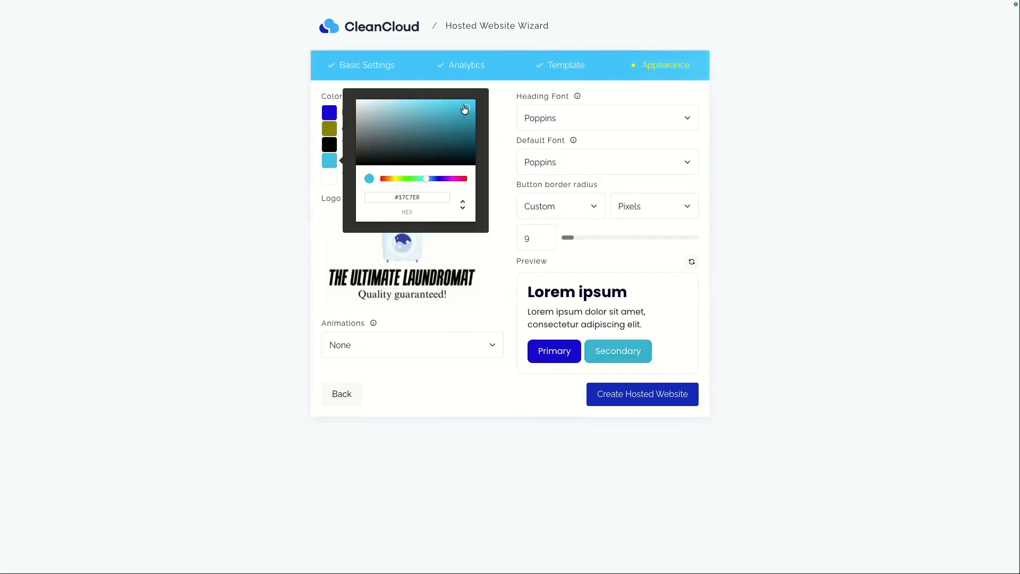
{"action": "left_click", "coordinate": [500, 122]}
{"action": "left_click", "coordinate": [344, 177]}
{"action": "left_click", "coordinate": [489, 282]}
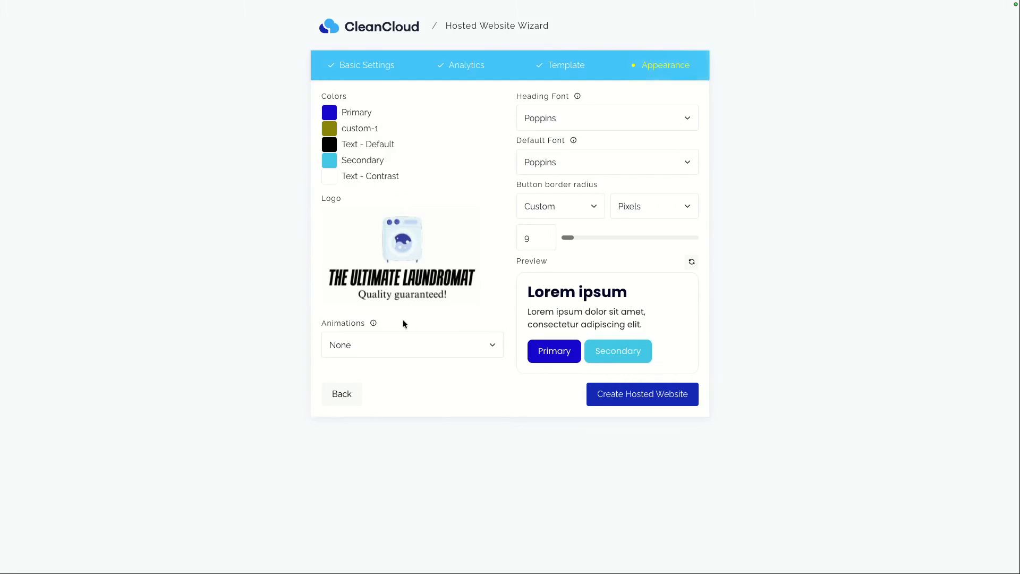
Step: Set animations to Slide from bottom (default) and the heading font to Open Sans
{"action": "left_click", "coordinate": [394, 350]}
{"action": "left_click", "coordinate": [376, 349]}
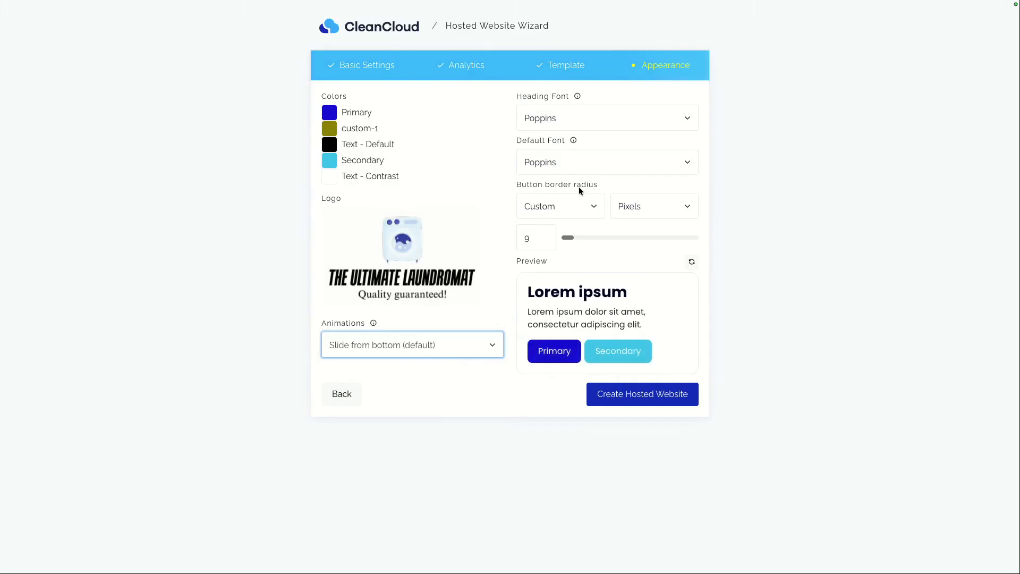
{"action": "left_click", "coordinate": [598, 119]}
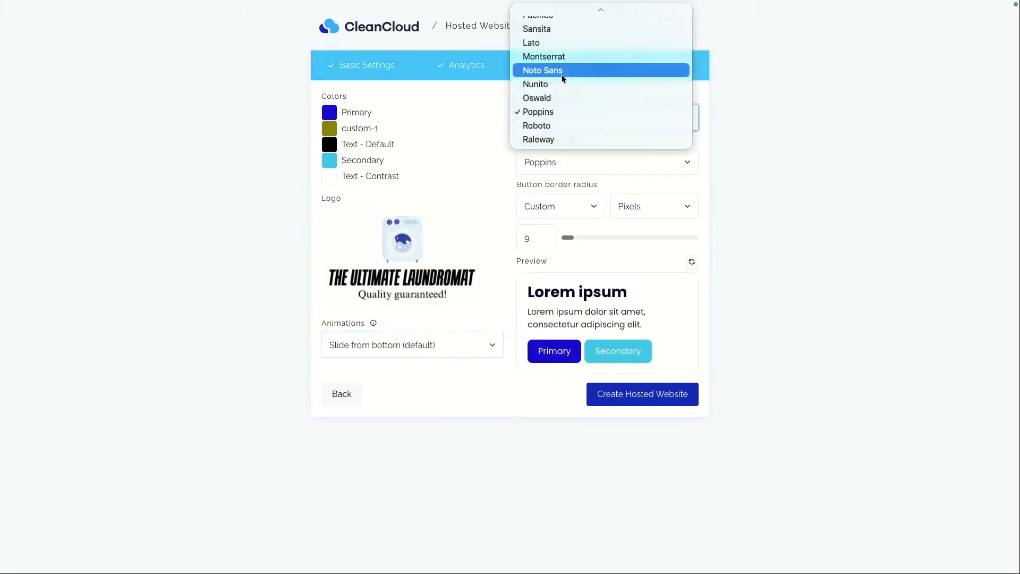
{"action": "scroll", "coordinate": [565, 70], "scroll_direction": "up", "scroll_amount": 3}
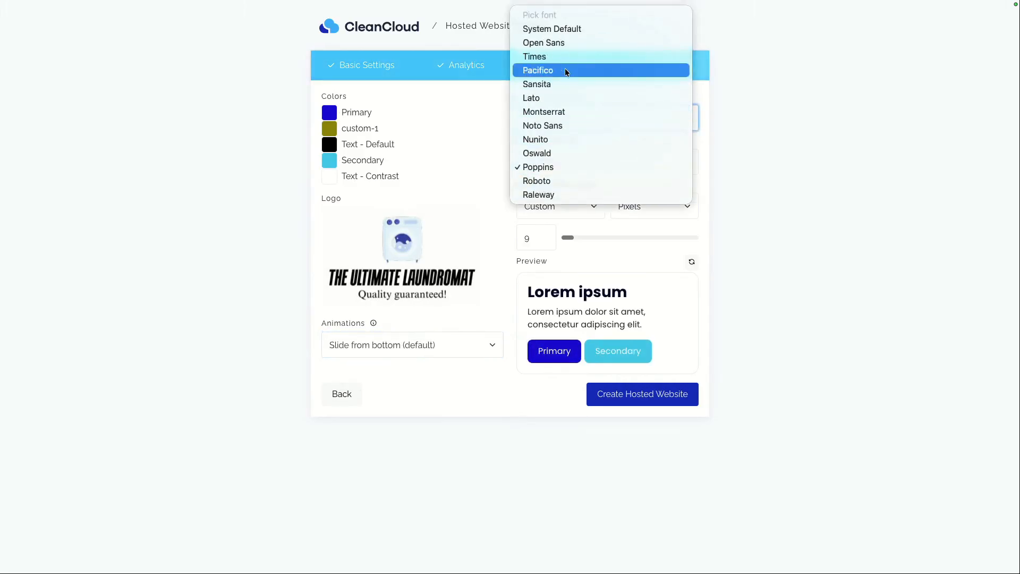
{"action": "left_click", "coordinate": [555, 47]}
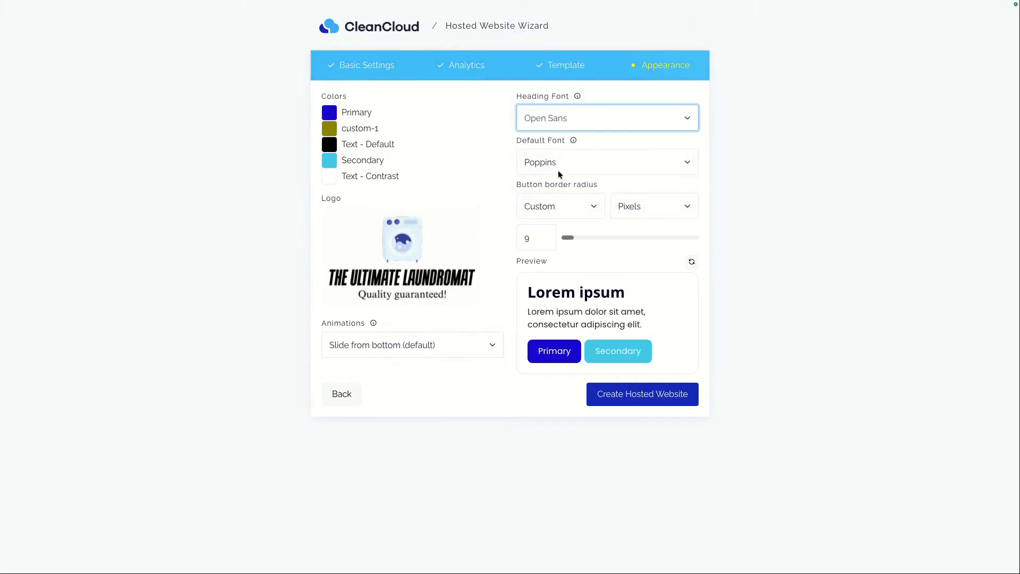
Step: Create the hosted website and review the generated home page from top to bottom
{"action": "left_click", "coordinate": [633, 404]}
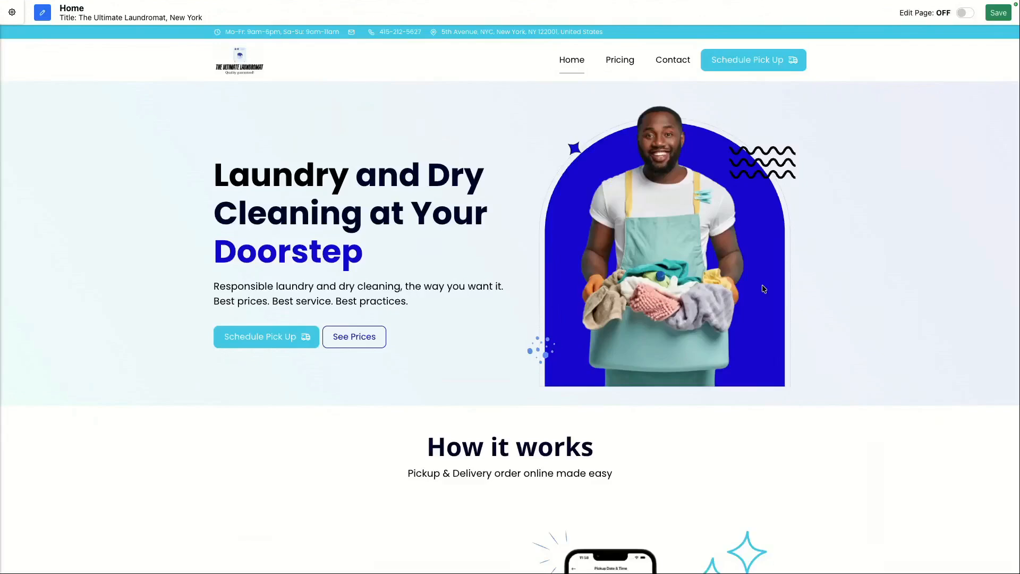
{"action": "scroll", "coordinate": [673, 331], "scroll_direction": "down", "scroll_amount": 3}
{"action": "scroll", "coordinate": [673, 332], "scroll_direction": "down", "scroll_amount": 8}
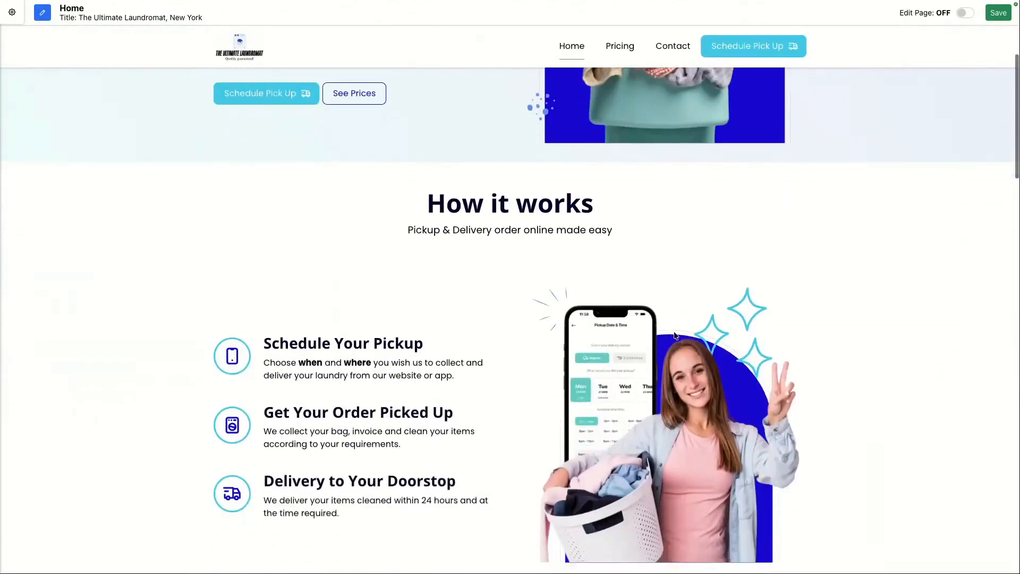
{"action": "scroll", "coordinate": [675, 336], "scroll_direction": "down", "scroll_amount": 9}
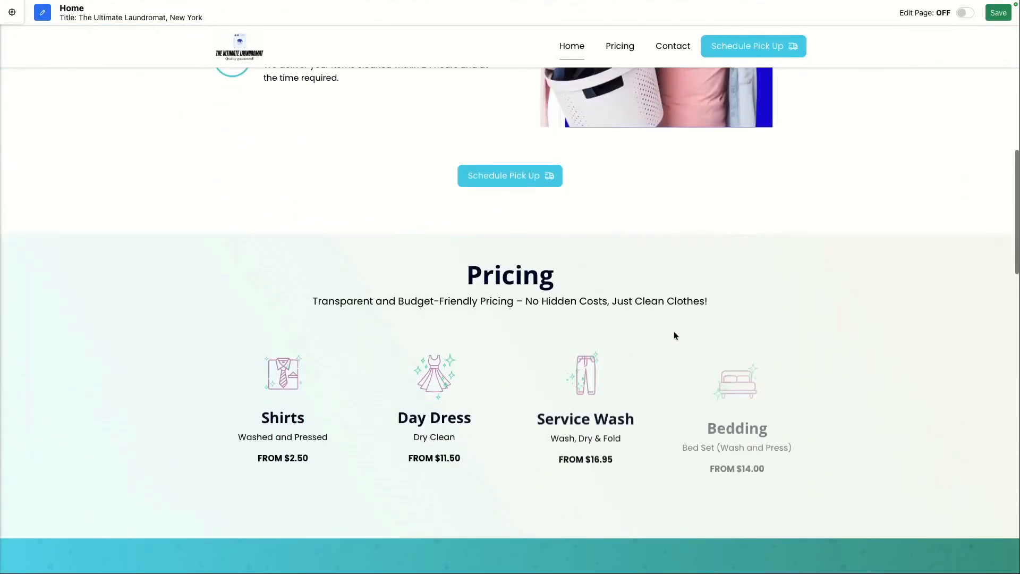
{"action": "scroll", "coordinate": [673, 335], "scroll_direction": "down", "scroll_amount": 13}
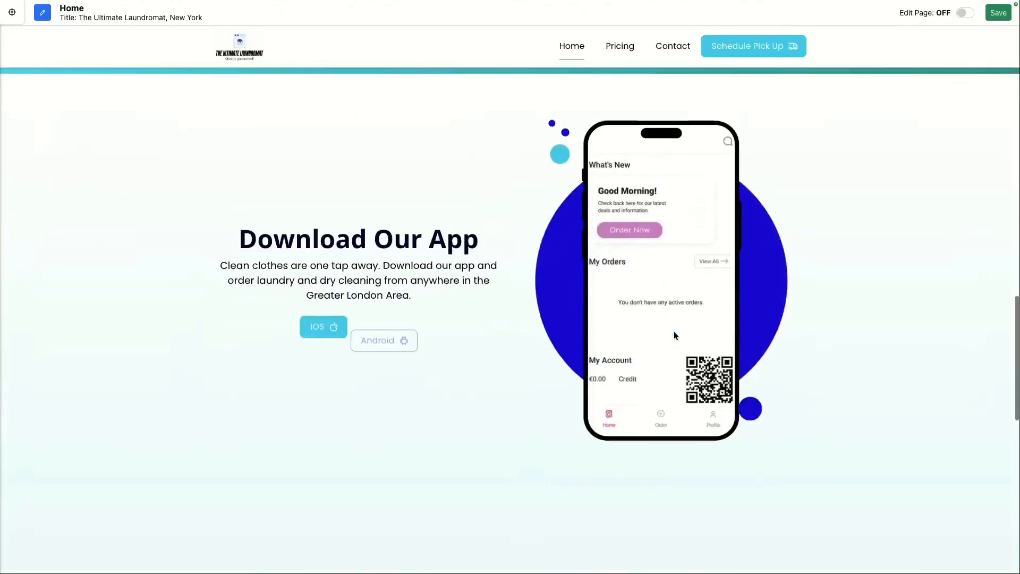
{"action": "scroll", "coordinate": [674, 335], "scroll_direction": "down", "scroll_amount": 5}
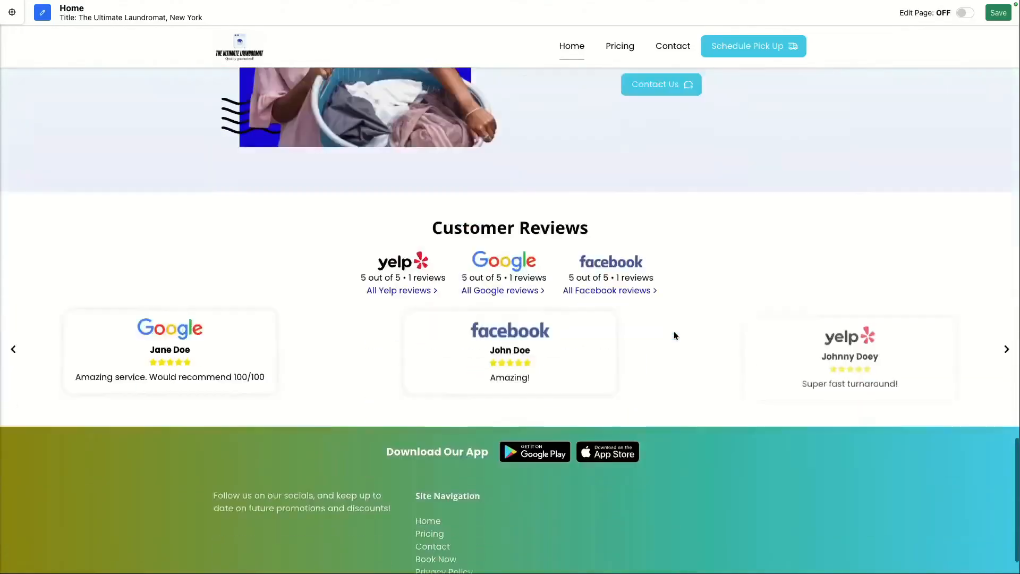
{"action": "scroll", "coordinate": [533, 330], "scroll_direction": "up", "scroll_amount": 2}
{"action": "scroll", "coordinate": [534, 331], "scroll_direction": "up", "scroll_amount": 20}
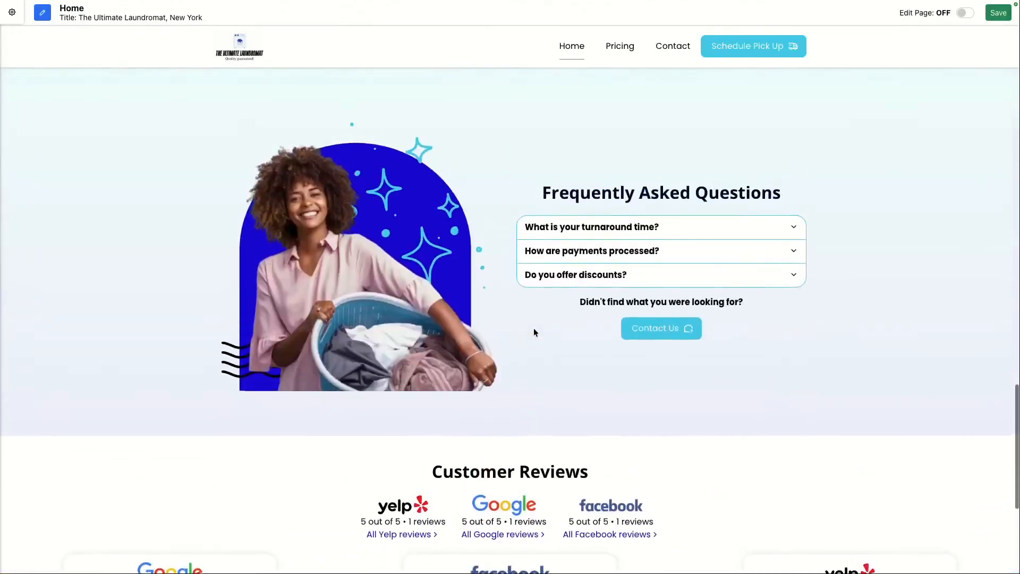
{"action": "scroll", "coordinate": [534, 331], "scroll_direction": "up", "scroll_amount": 10}
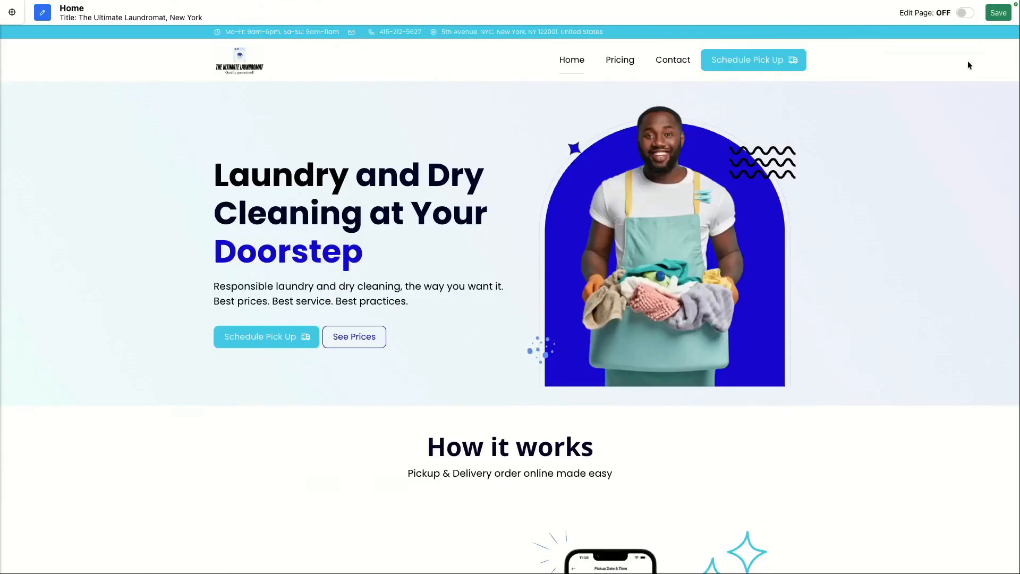
Step: Switch the page into editing mode and save the page
{"action": "left_click", "coordinate": [963, 14]}
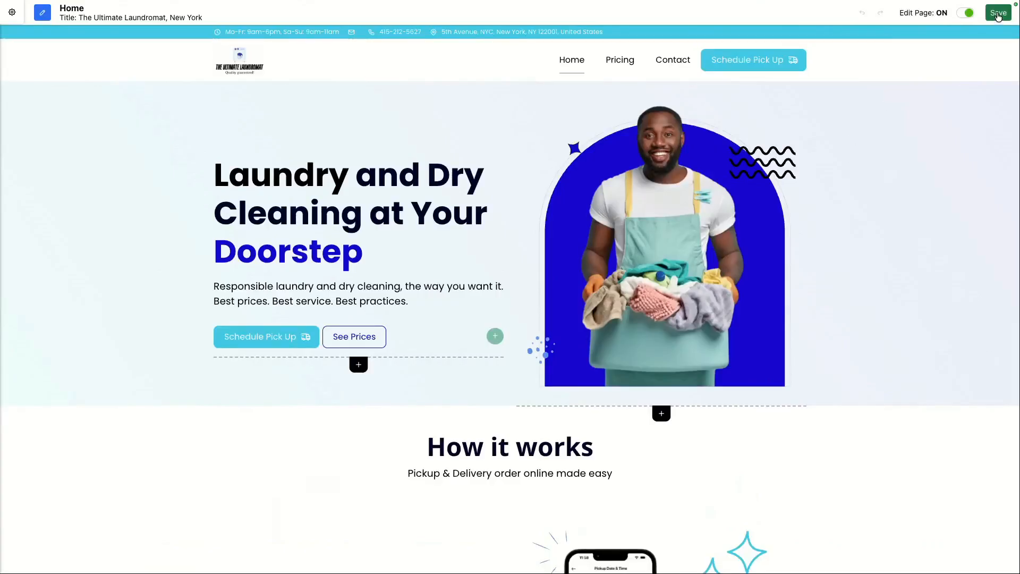
{"action": "left_click", "coordinate": [998, 13]}
Step: Open the website settings and enable maintenance mode
{"action": "left_click", "coordinate": [13, 15]}
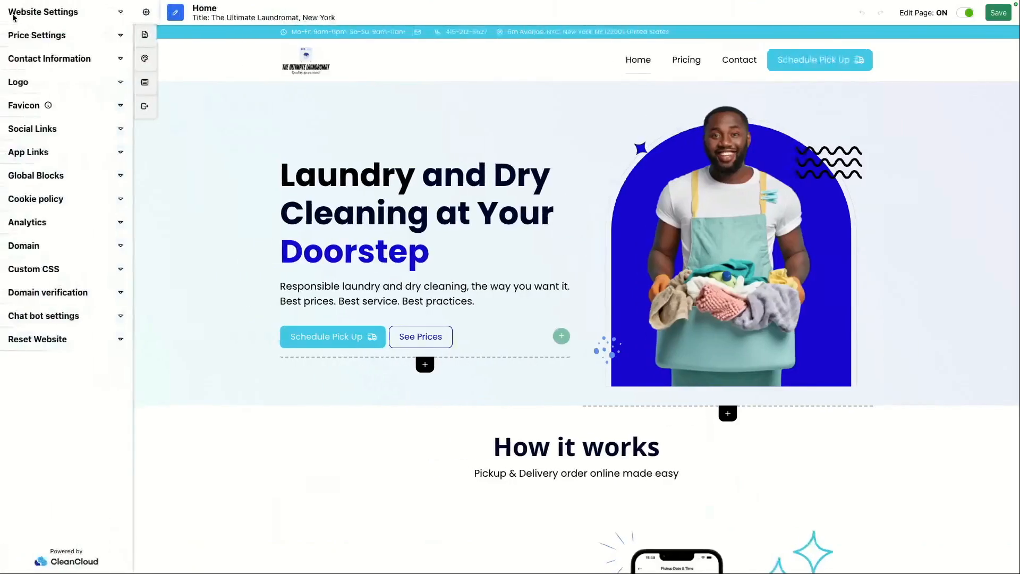
{"action": "left_click", "coordinate": [43, 13]}
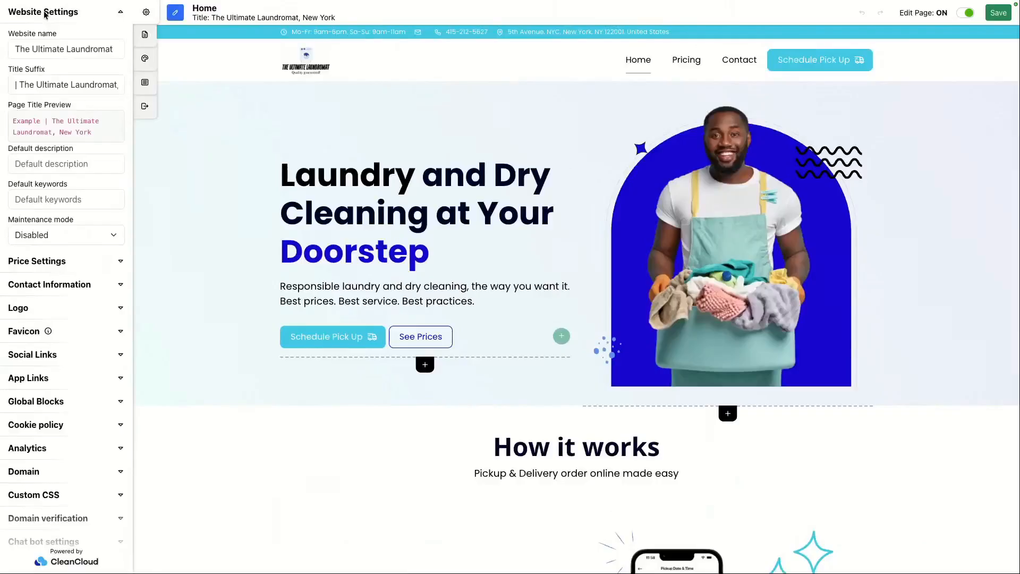
{"action": "left_click", "coordinate": [102, 237]}
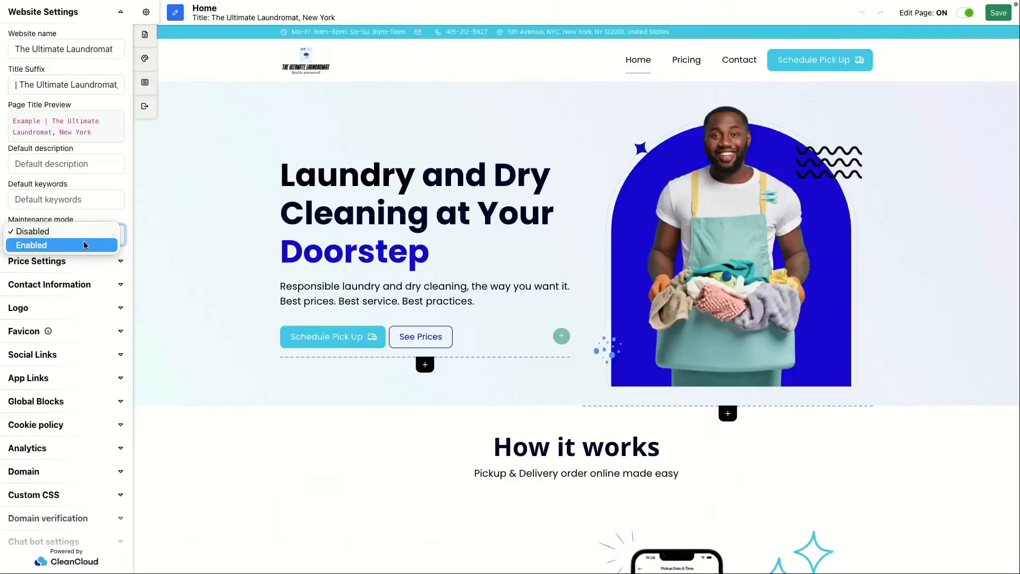
{"action": "left_click", "coordinate": [84, 245]}
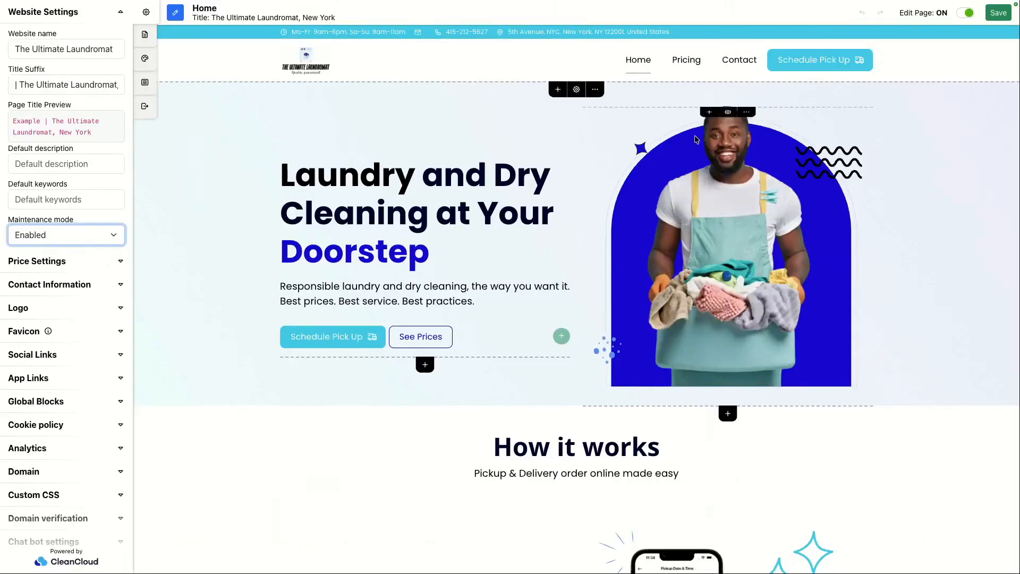
{"action": "left_click", "coordinate": [101, 242]}
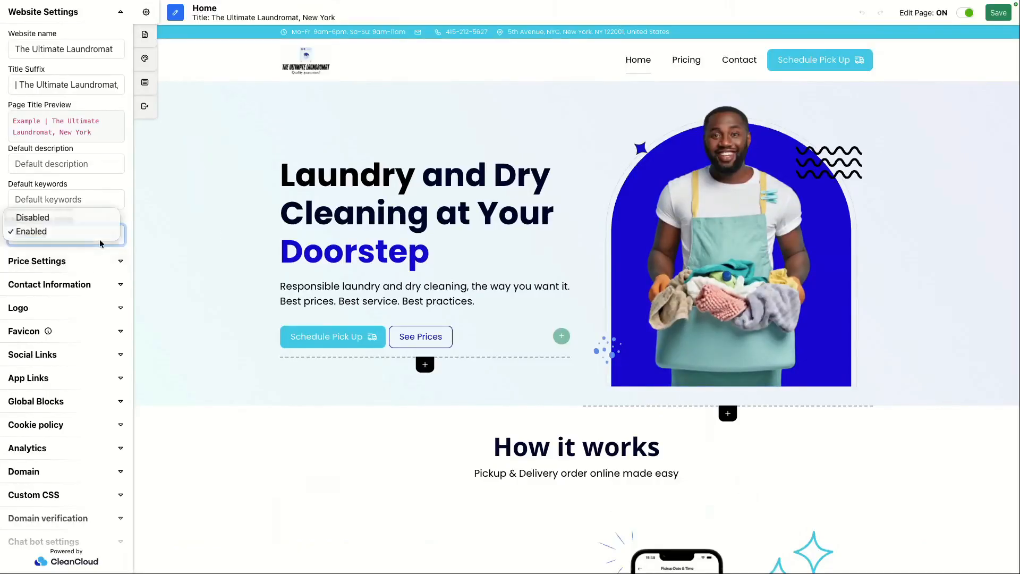
{"action": "left_click", "coordinate": [160, 244]}
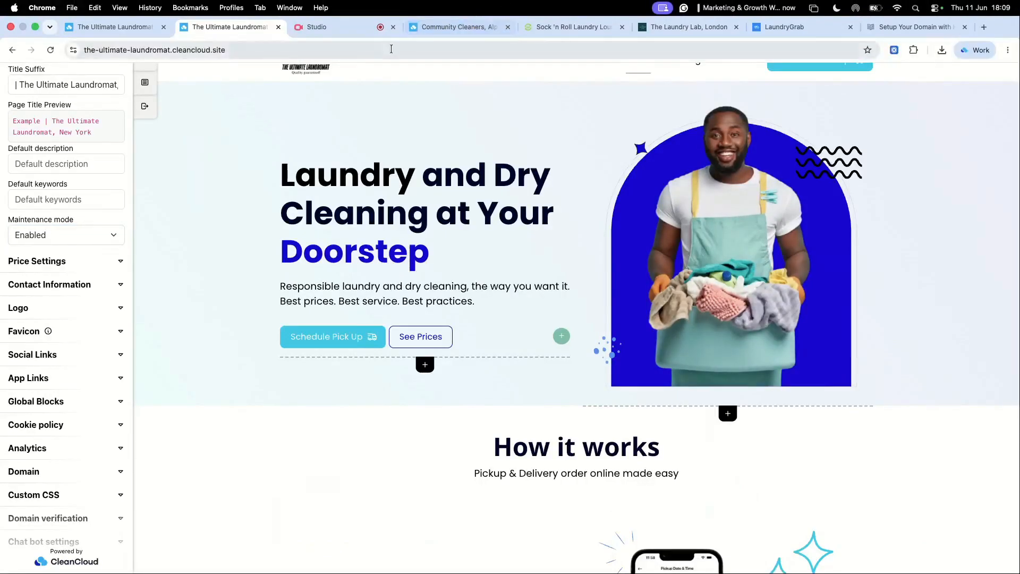
Step: Copy the site's address and open it in a new incognito window
{"action": "left_click", "coordinate": [366, 54]}
{"action": "key", "text": "super+c"}
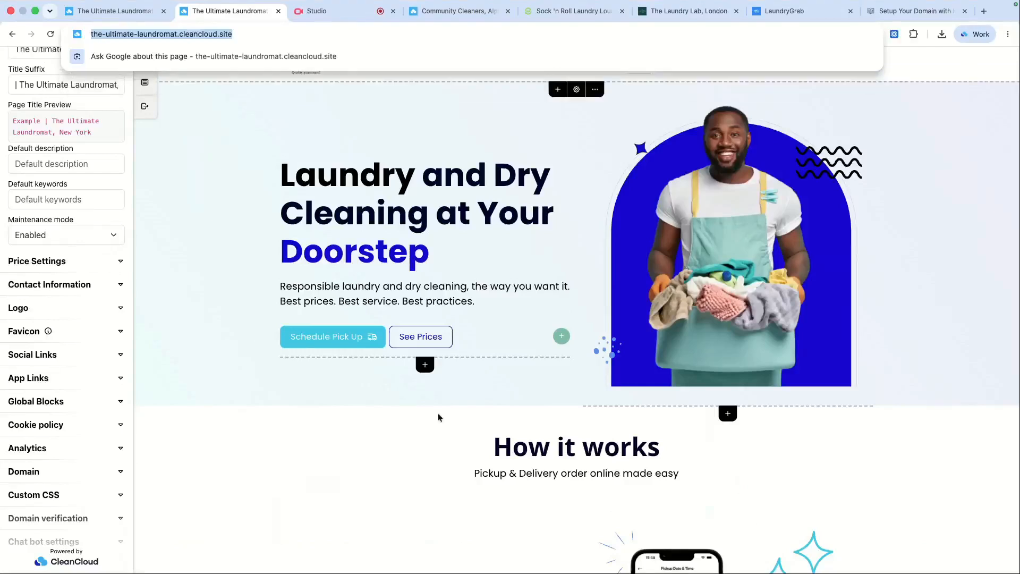
{"action": "mouse_move", "coordinate": [444, 560]}
{"action": "right_click", "coordinate": [371, 550]}
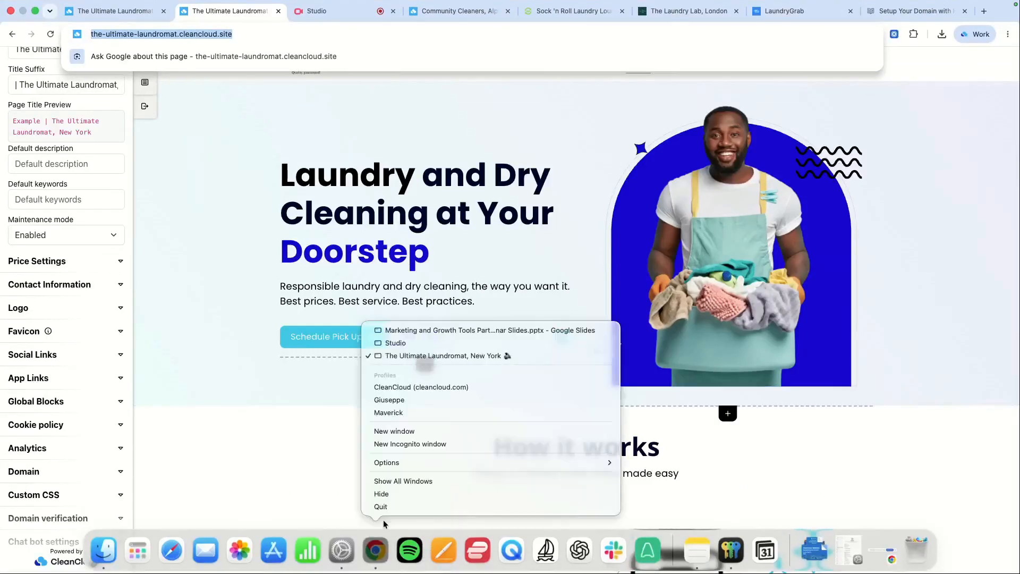
{"action": "left_click", "coordinate": [419, 444]}
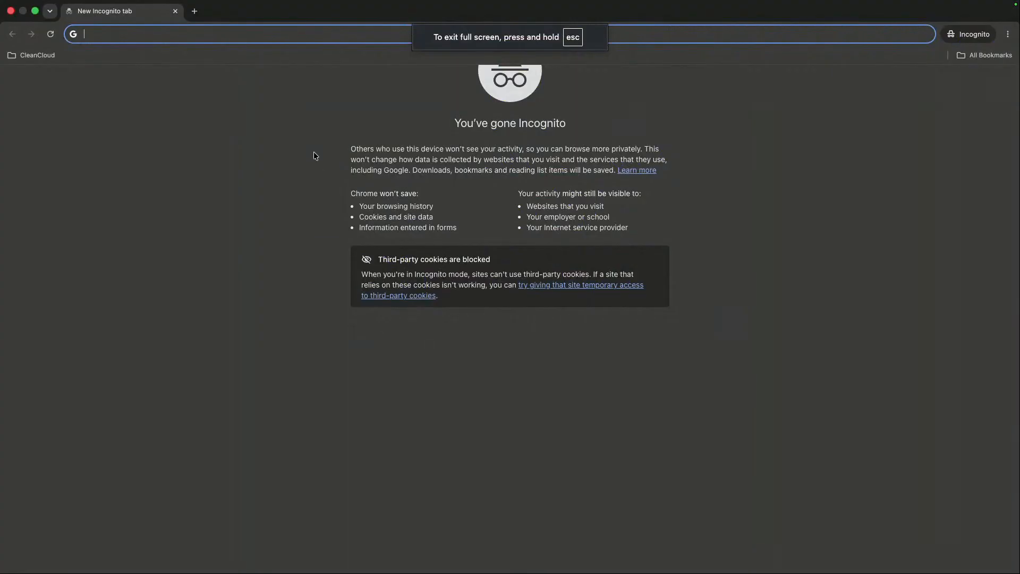
{"action": "key", "text": "super+v"}
{"action": "key", "text": "Return"}
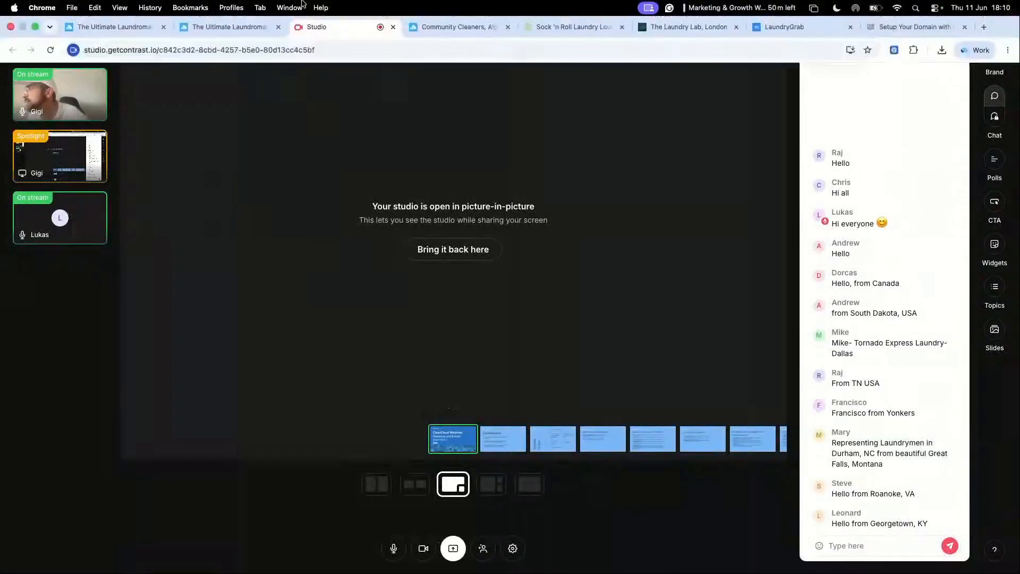
Step: Return to the editor and create a new page named About Us
{"action": "left_click", "coordinate": [244, 29]}
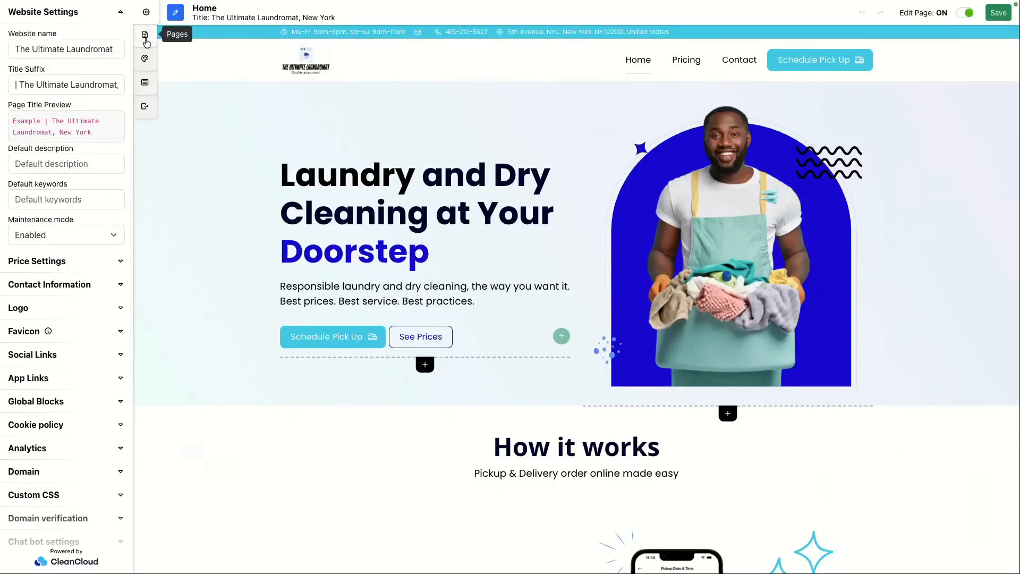
{"action": "left_click", "coordinate": [145, 41]}
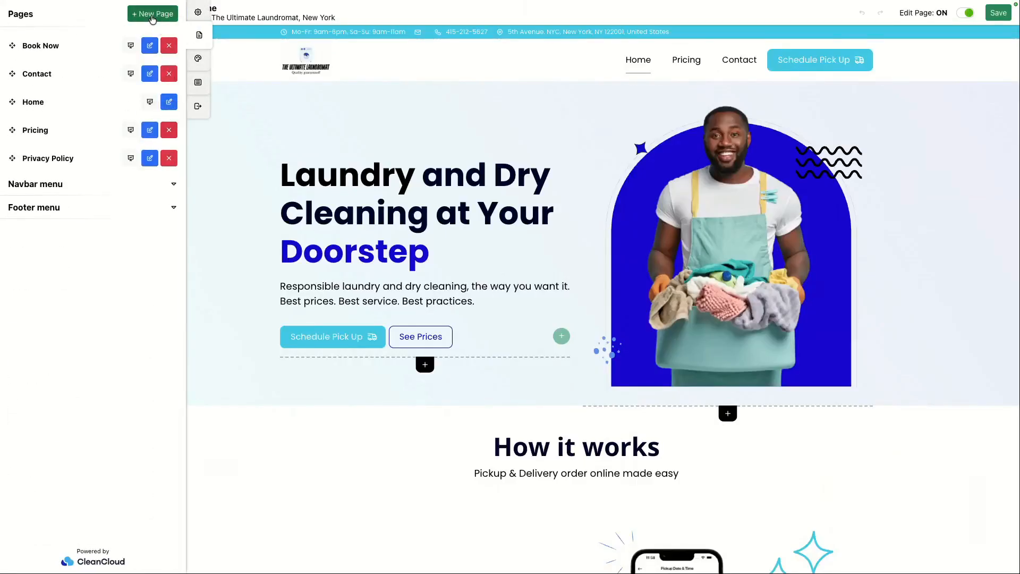
{"action": "left_click", "coordinate": [152, 14]}
{"action": "triple_click", "coordinate": [288, 93]}
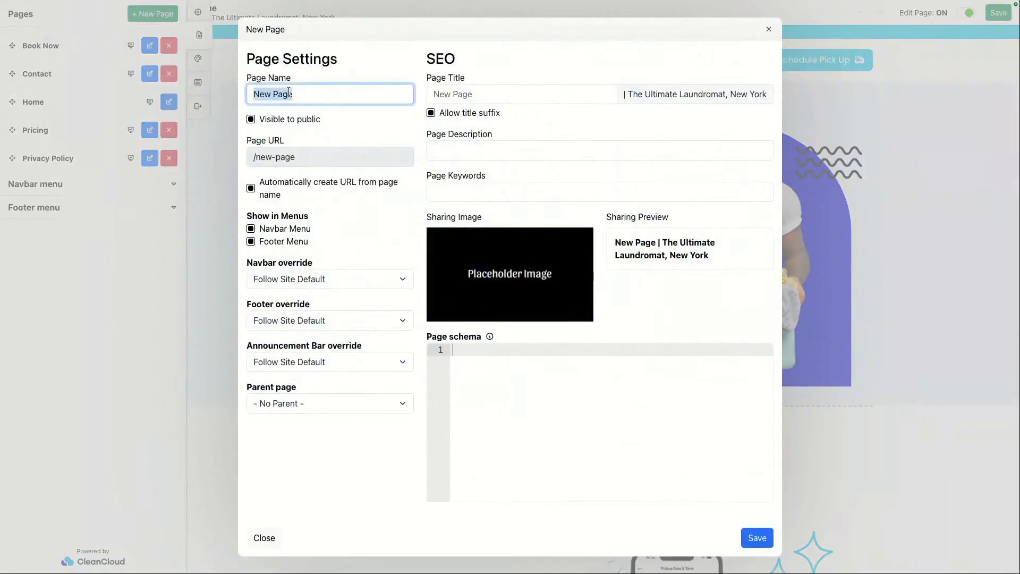
{"action": "type", "text": "About Us"}
{"action": "left_click", "coordinate": [368, 72]}
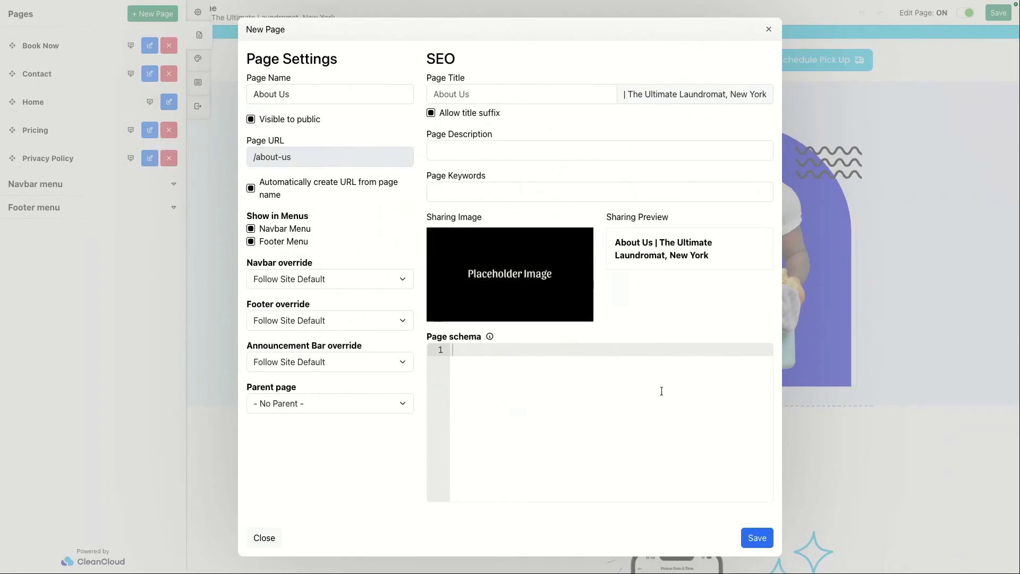
{"action": "left_click", "coordinate": [754, 538]}
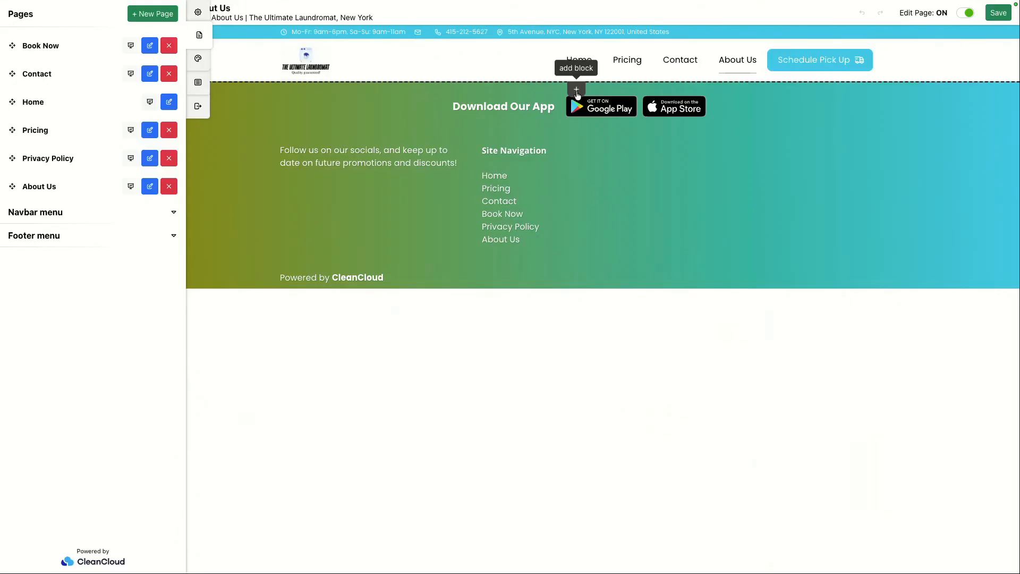
Step: Add a section title with subtitle block to the About Us page and set its title to About Us
{"action": "left_click", "coordinate": [576, 91]}
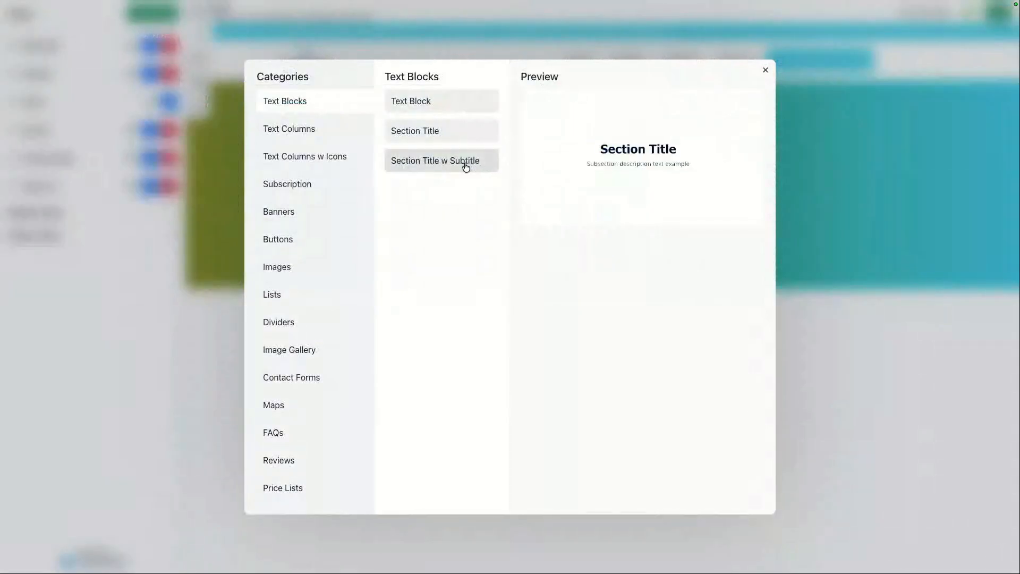
{"action": "left_click", "coordinate": [465, 161]}
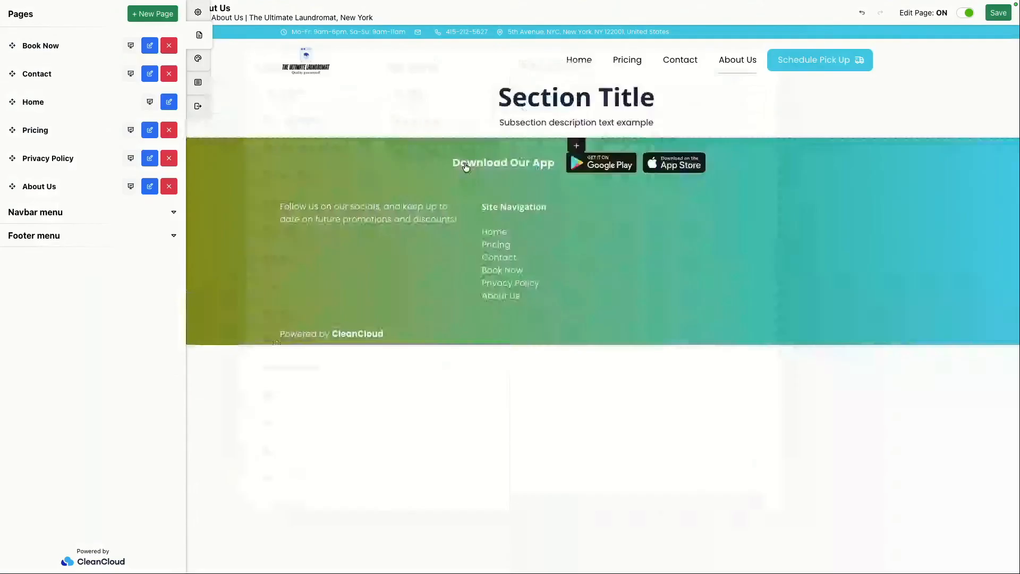
{"action": "triple_click", "coordinate": [531, 101]}
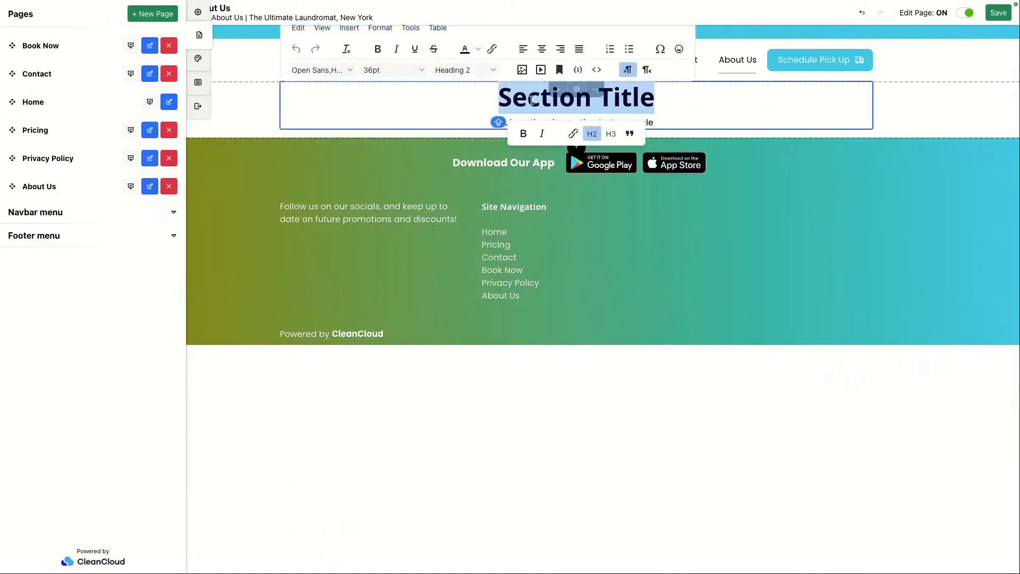
{"action": "type", "text": "About Us"}
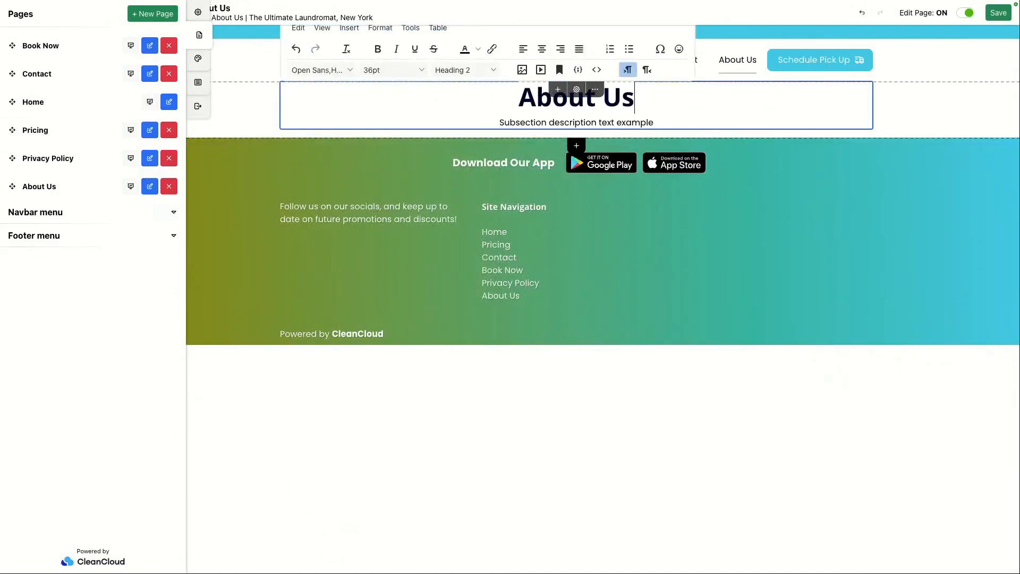
Step: Replace the subtitle with "Learn everything about the Ultimate laundromat!"
{"action": "triple_click", "coordinate": [584, 122]}
{"action": "type", "text": "Learn ever"}
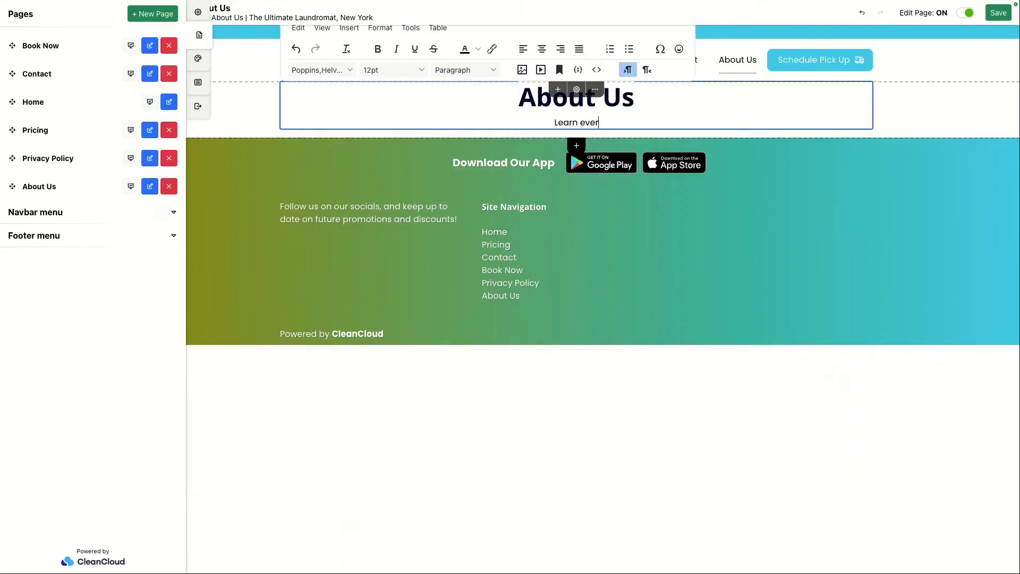
{"action": "type", "text": "ything about t"}
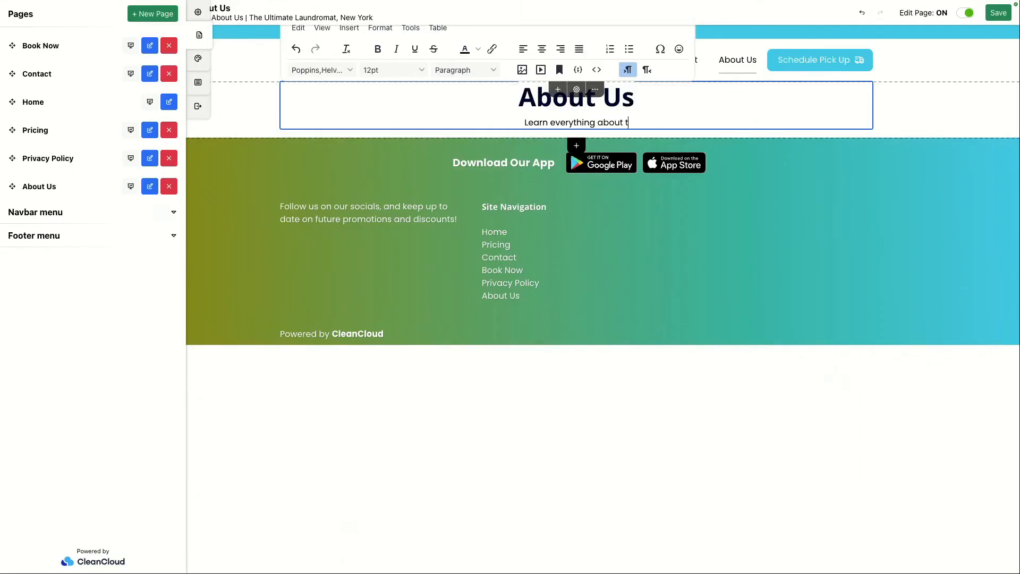
{"action": "type", "text": "he Ultimate "}
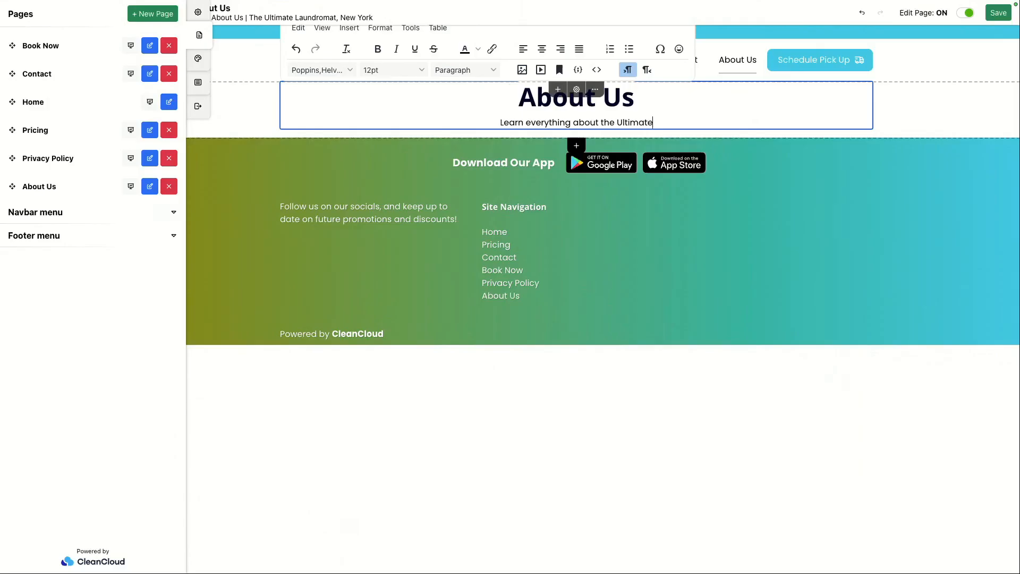
{"action": "type", "text": "laundromat"}
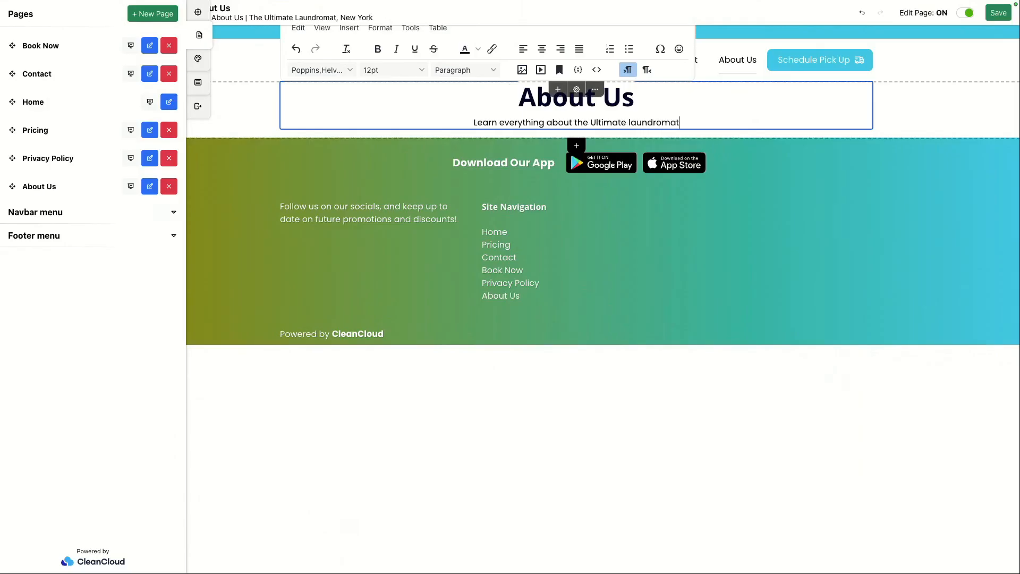
{"action": "type", "text": "!"}
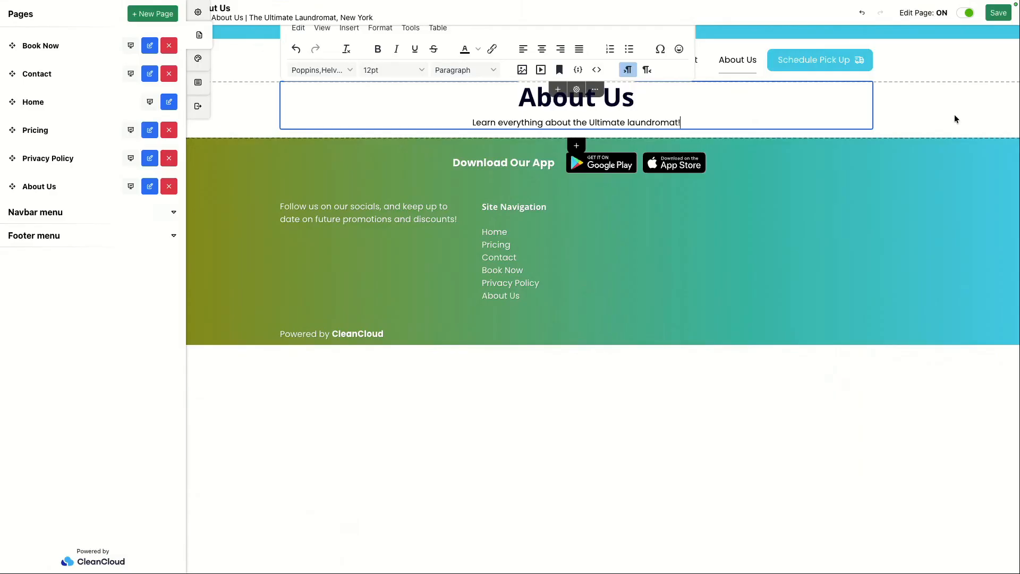
{"action": "left_click", "coordinate": [940, 114]}
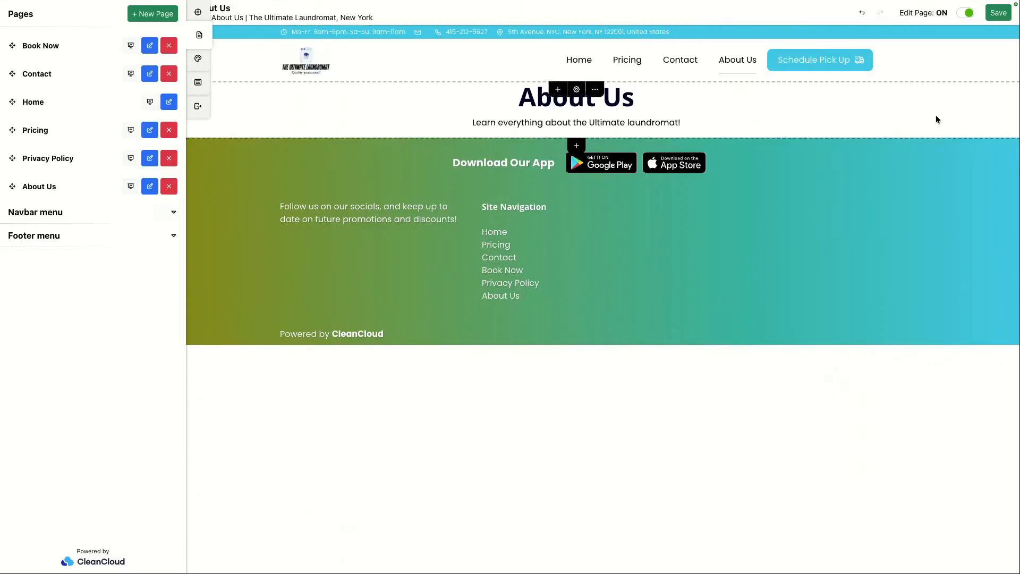
{"action": "double_click", "coordinate": [625, 99]}
{"action": "left_click", "coordinate": [659, 121]}
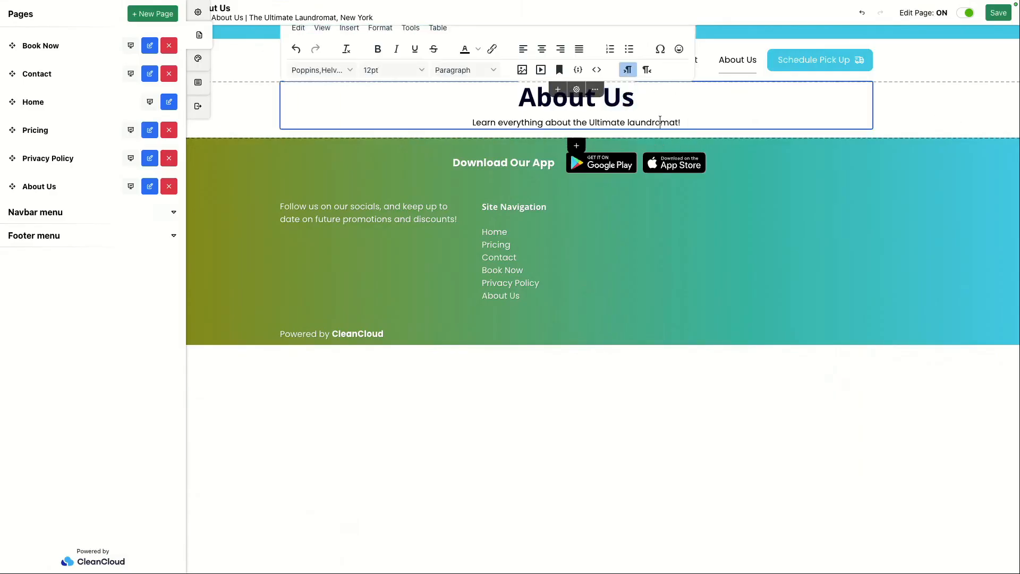
{"action": "triple_click", "coordinate": [660, 121]}
{"action": "left_click", "coordinate": [884, 111]}
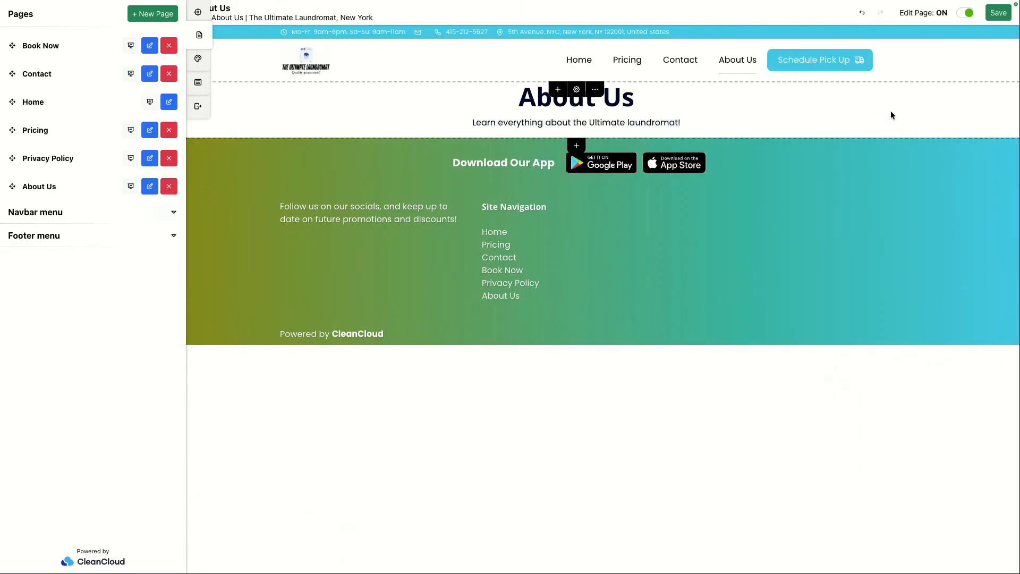
Step: Add a 2 Text Columns block below the title section
{"action": "left_click", "coordinate": [576, 147]}
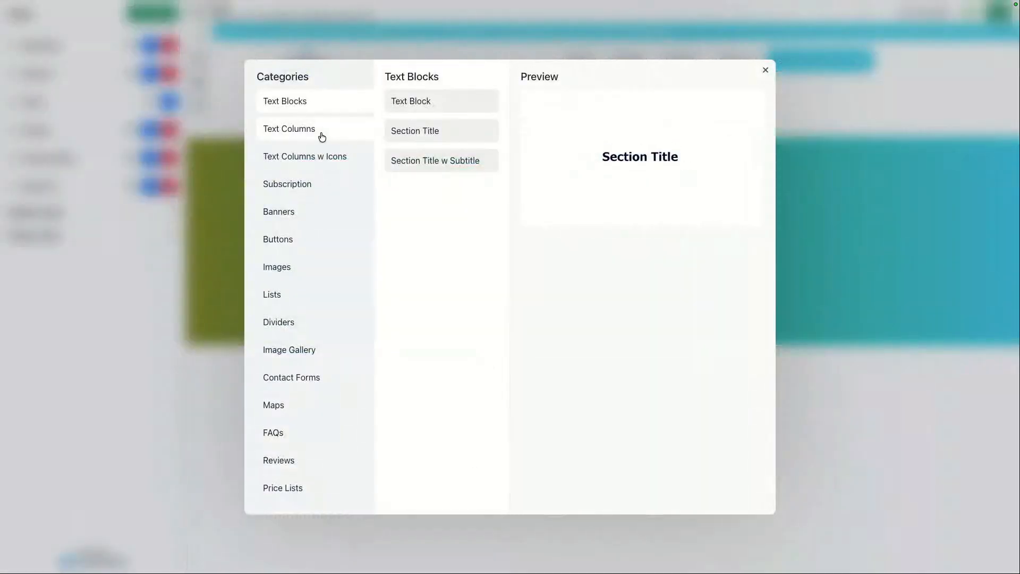
{"action": "left_click", "coordinate": [322, 136]}
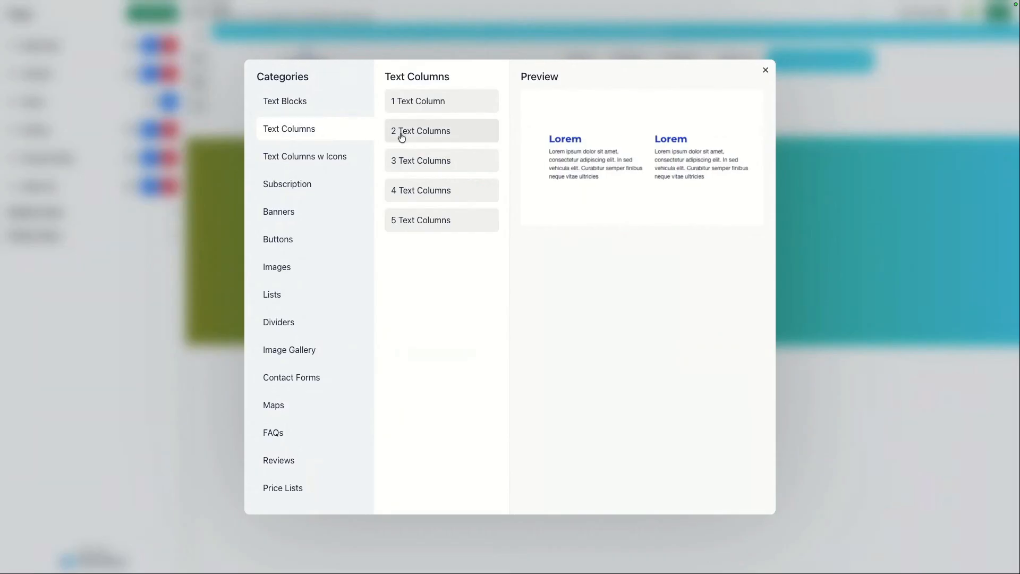
{"action": "left_click", "coordinate": [433, 139]}
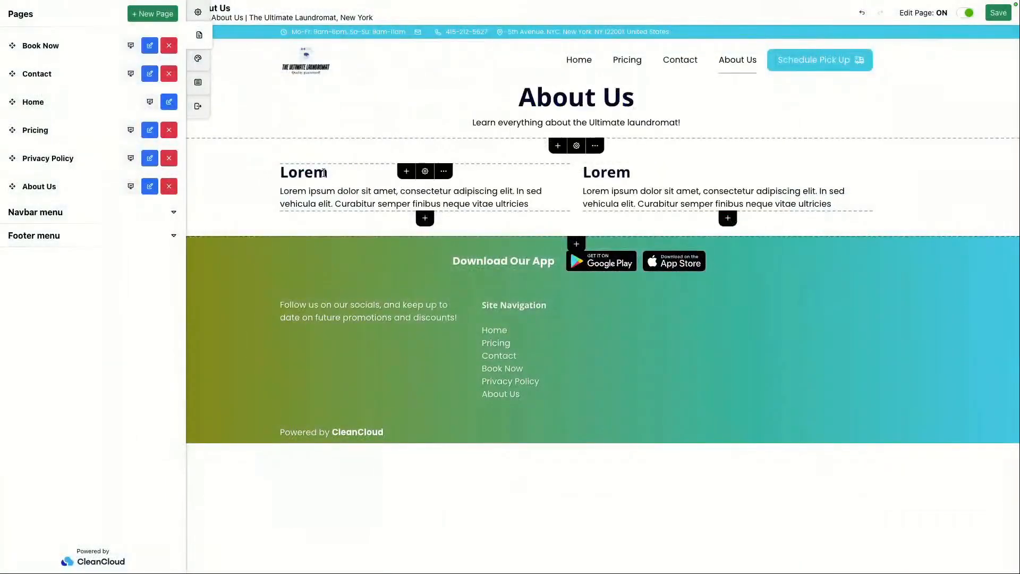
Step: Change the first column's heading to "The story behind the name"
{"action": "left_click", "coordinate": [323, 174]}
{"action": "double_click", "coordinate": [323, 173]}
{"action": "type", "text": "The store b"}
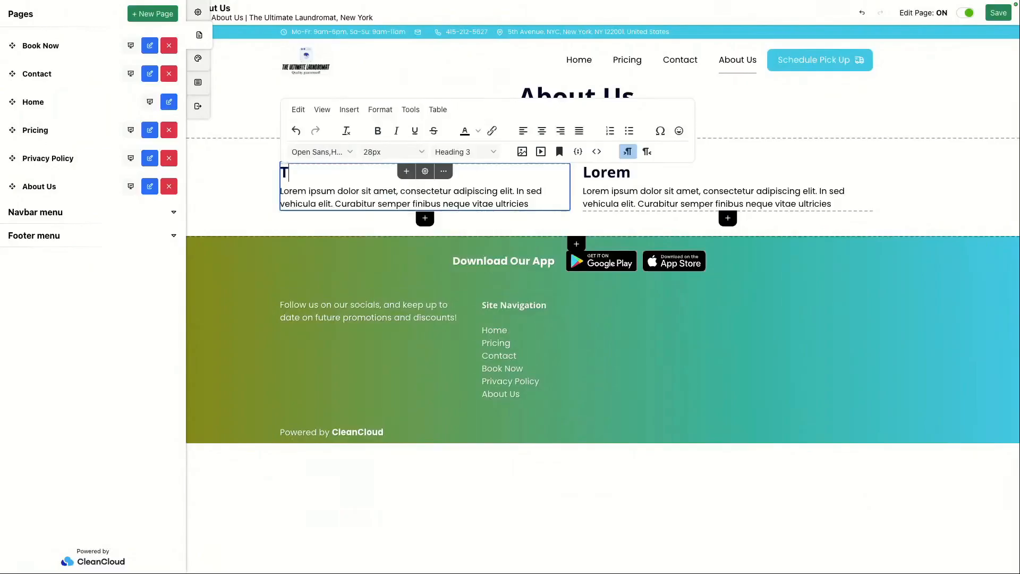
{"action": "key", "text": "BackSpace"}
{"action": "key", "text": "BackSpace"}
{"action": "key", "text": "BackSpace"}
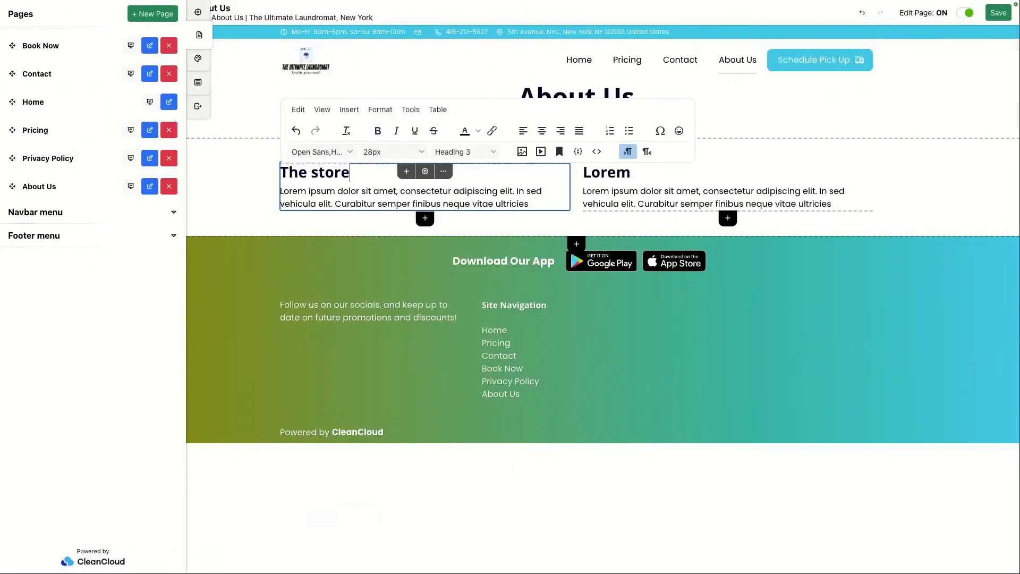
{"action": "type", "text": "y behin"}
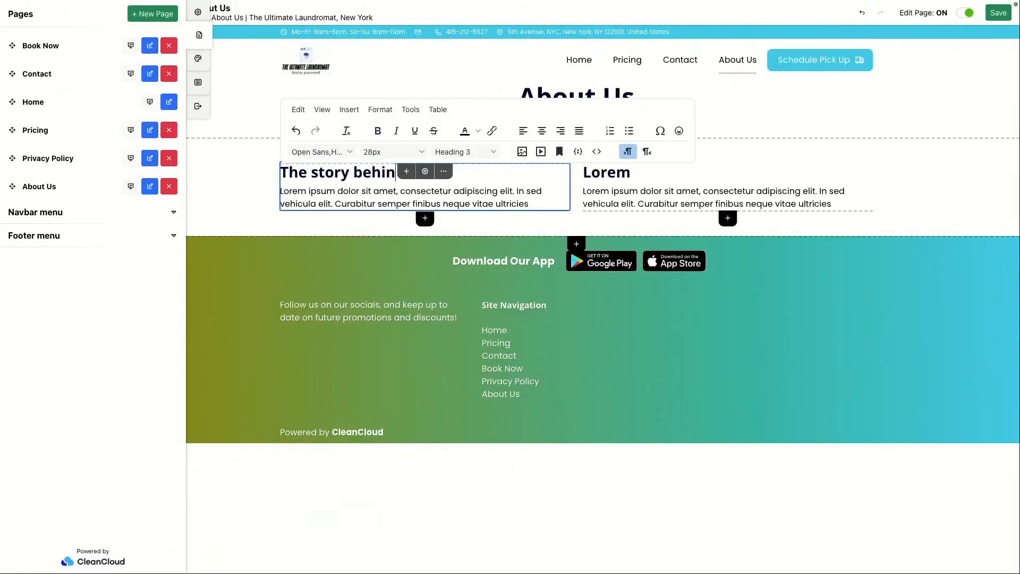
{"action": "type", "text": "d the name"}
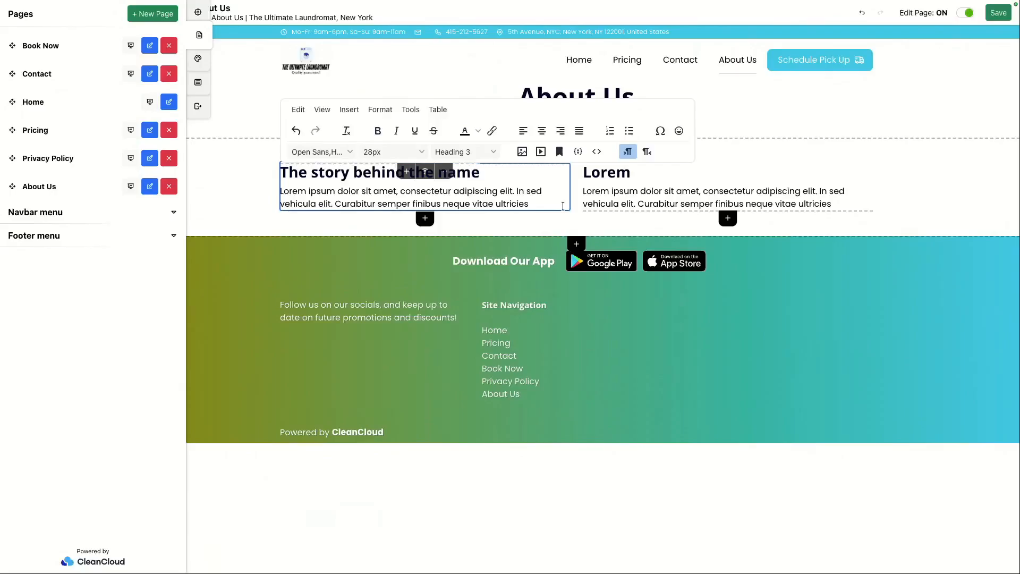
Step: Change the second column's heading to "How we treat our customers"
{"action": "left_click", "coordinate": [627, 177]}
{"action": "double_click", "coordinate": [627, 177]}
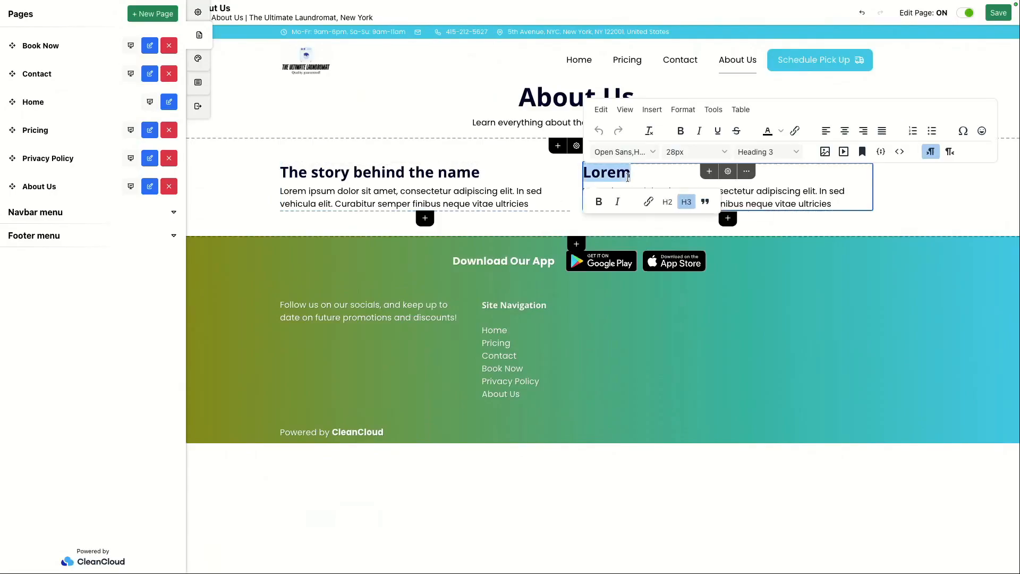
{"action": "key", "text": "BackSpace"}
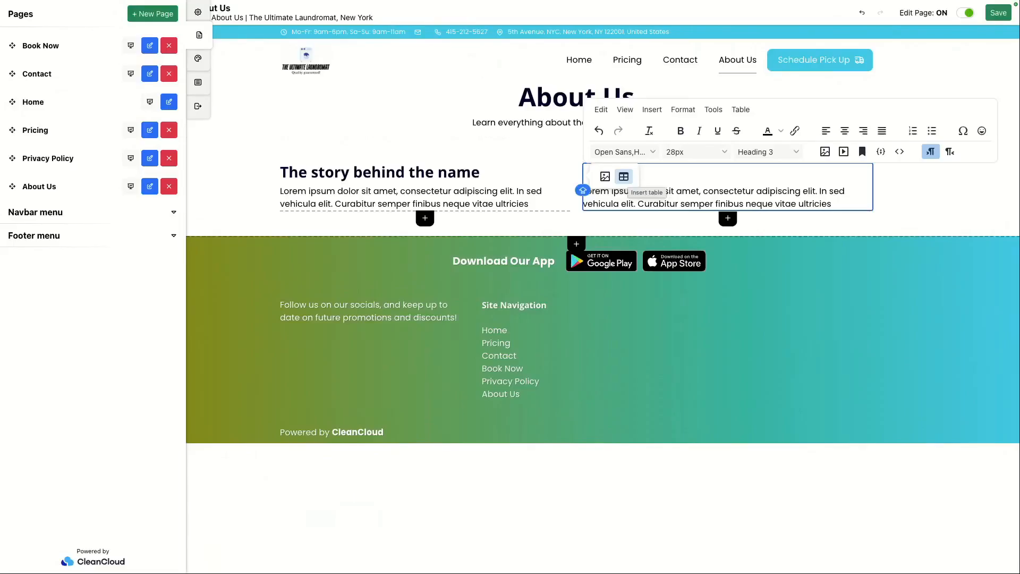
{"action": "type", "text": "How we treat our customers"}
{"action": "left_click", "coordinate": [933, 199]}
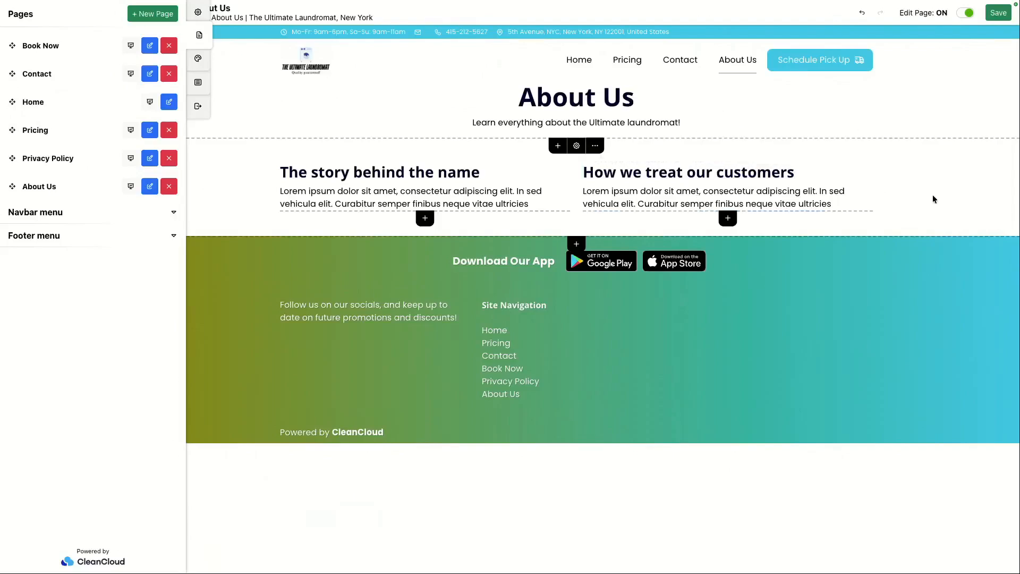
{"action": "left_click", "coordinate": [372, 204]}
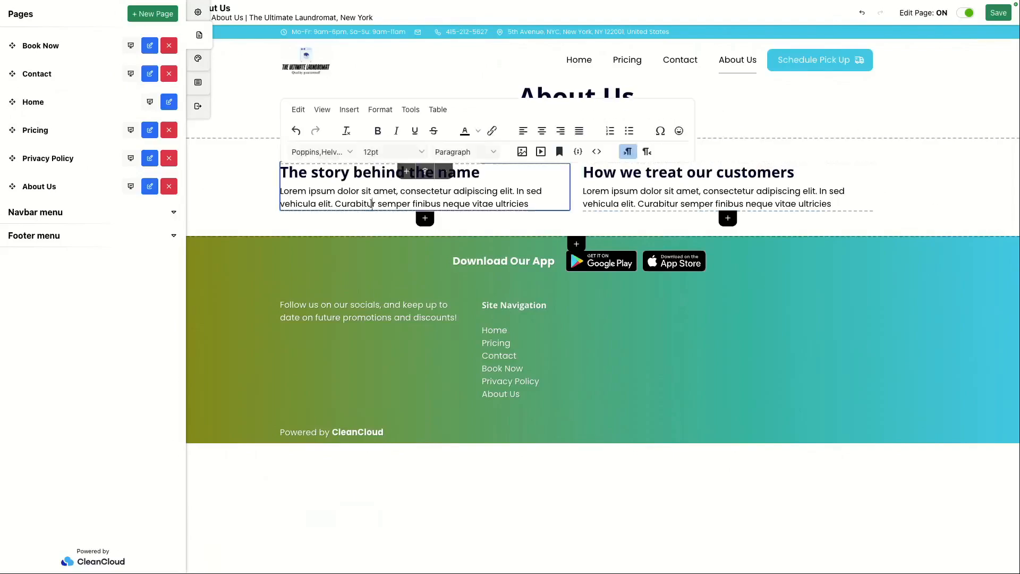
{"action": "triple_click", "coordinate": [372, 203]}
{"action": "triple_click", "coordinate": [681, 204]}
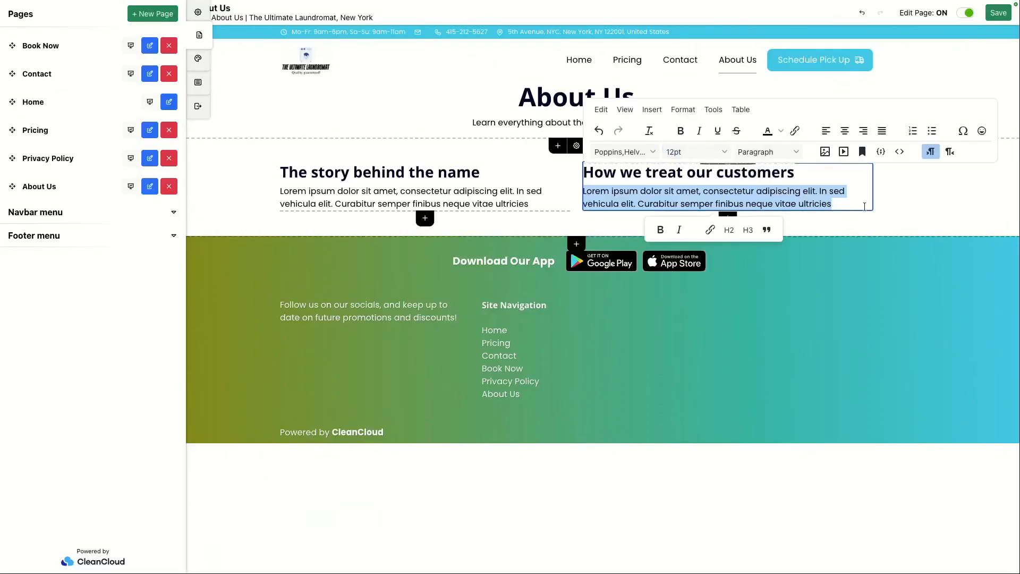
{"action": "left_click", "coordinate": [913, 197]}
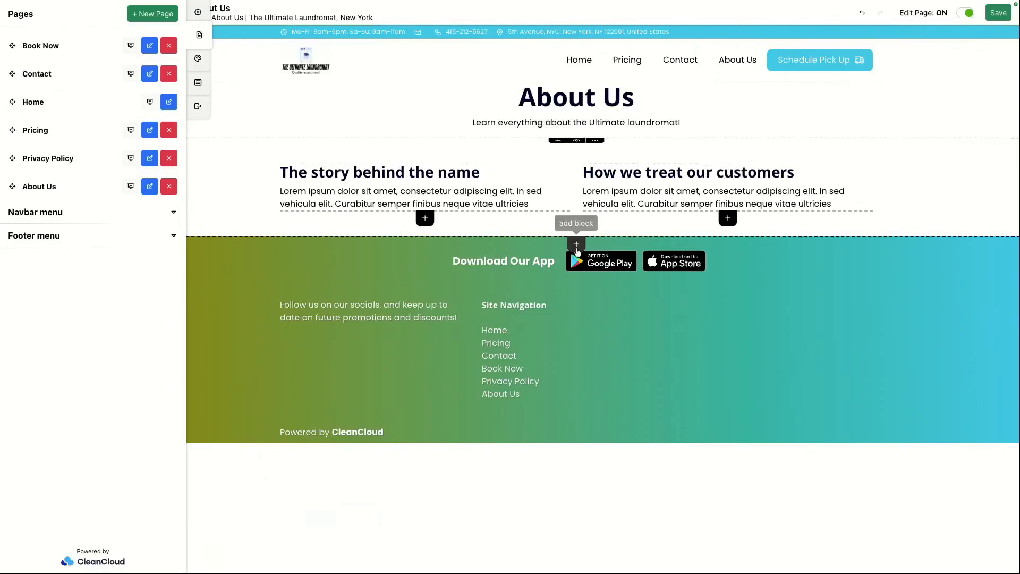
Step: Add an Image block below the two text columns
{"action": "left_click", "coordinate": [575, 245]}
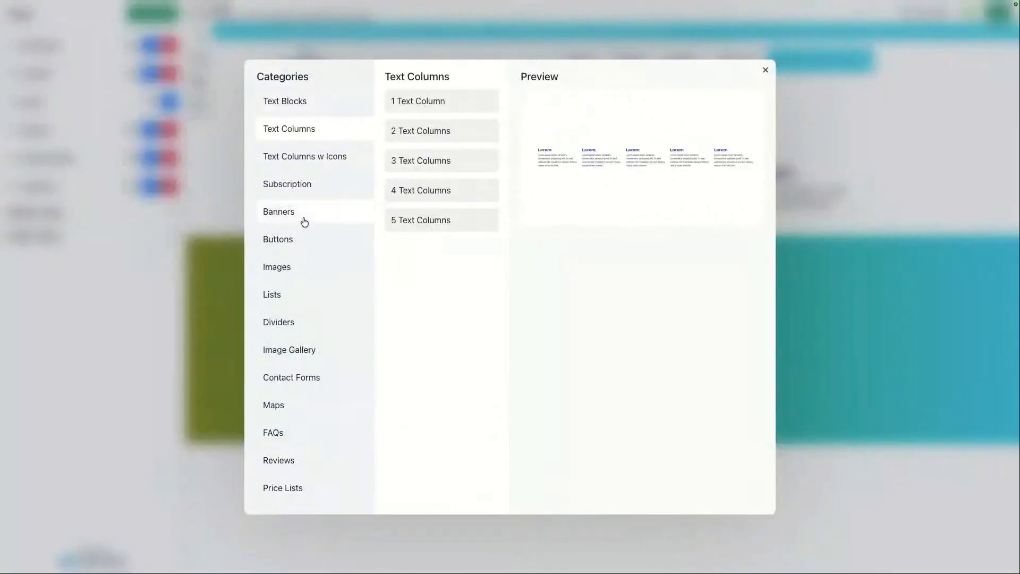
{"action": "left_click", "coordinate": [292, 271]}
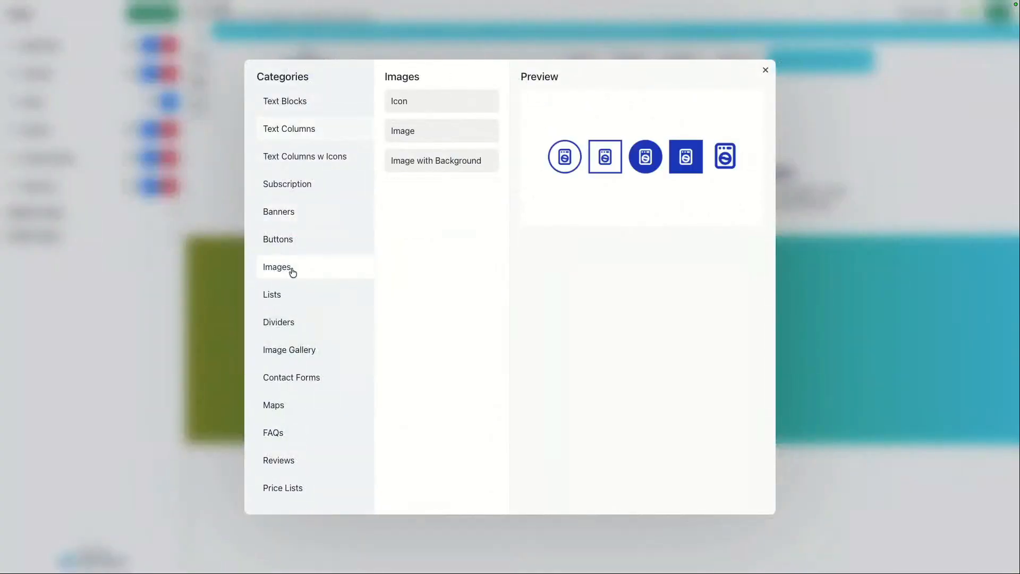
{"action": "left_click", "coordinate": [423, 135]}
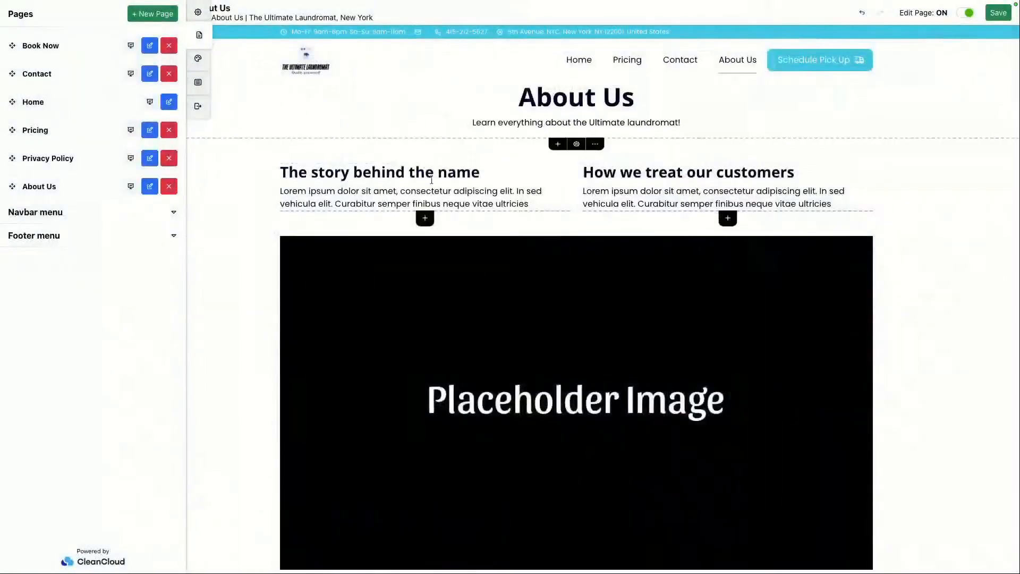
Step: Replace the placeholder image with the CleanCloud Library photo of laundry lines strung between buildings
{"action": "scroll", "coordinate": [486, 296], "scroll_direction": "down", "scroll_amount": 1}
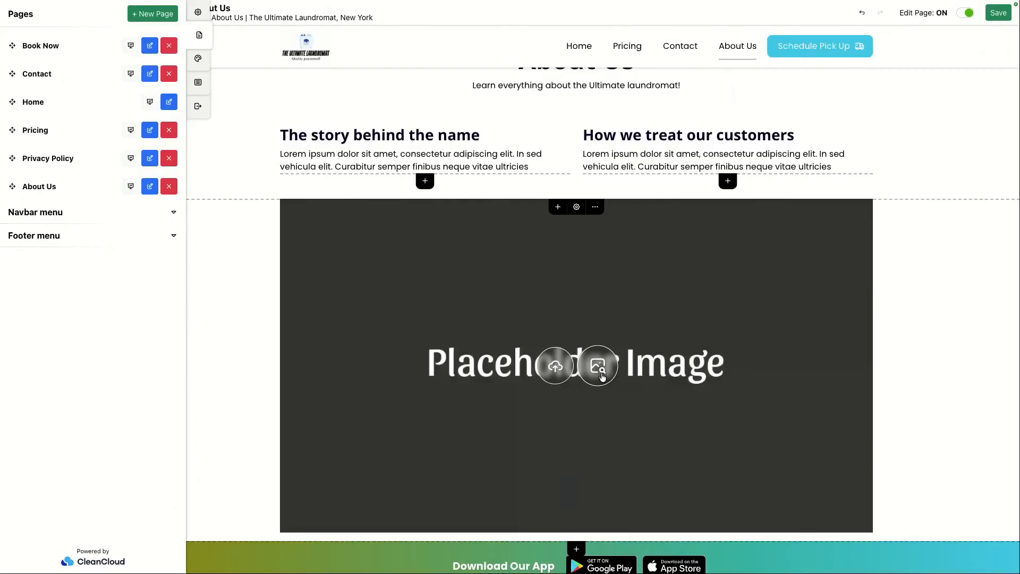
{"action": "left_click", "coordinate": [600, 368]}
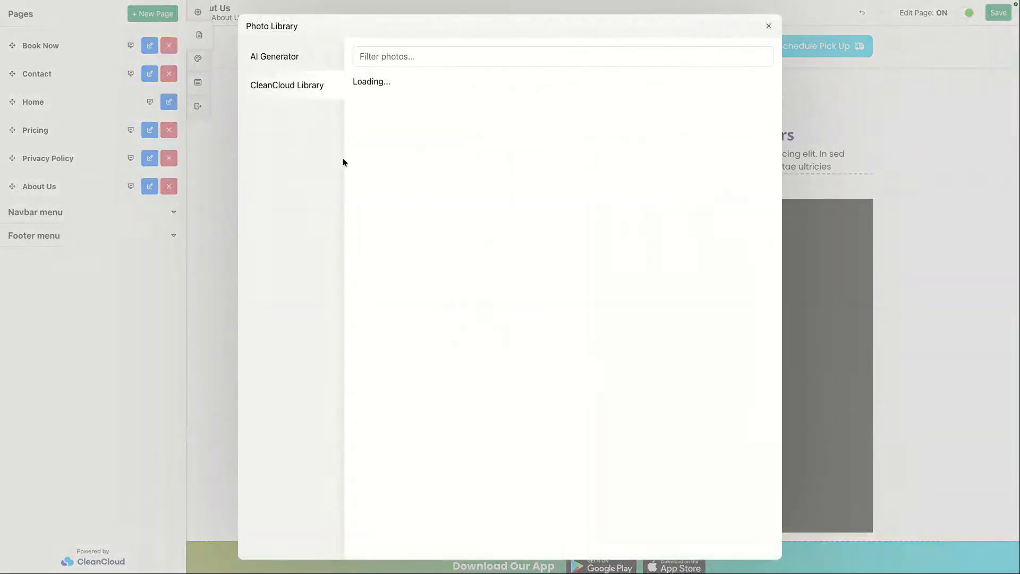
{"action": "left_click", "coordinate": [301, 58]}
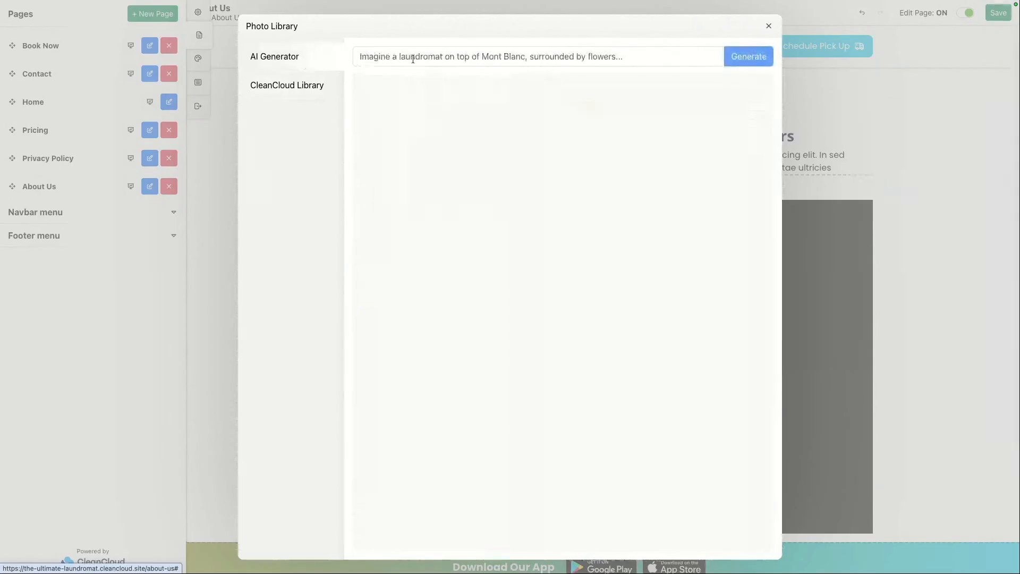
{"action": "left_click", "coordinate": [412, 57]}
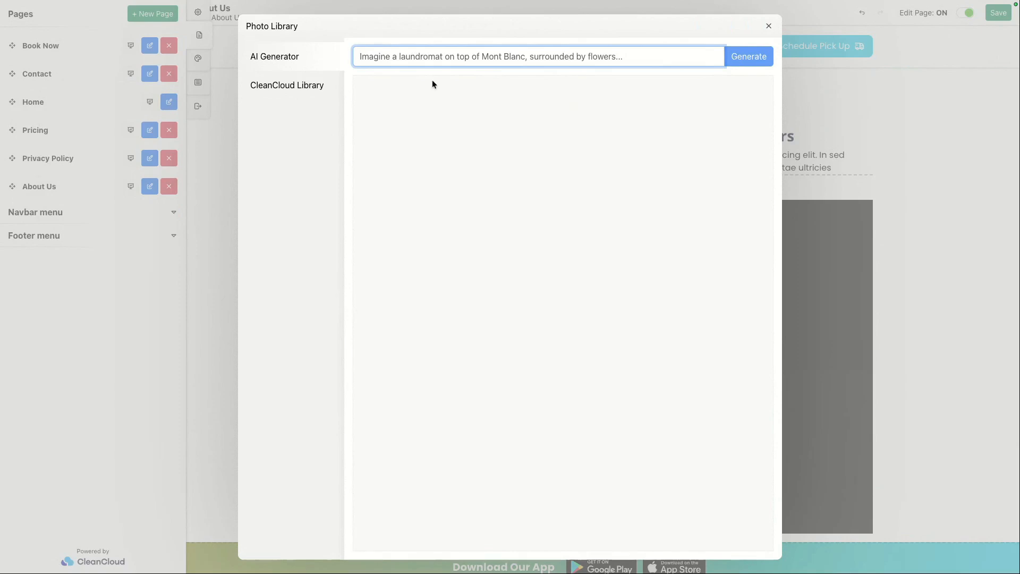
{"action": "left_click", "coordinate": [306, 94]}
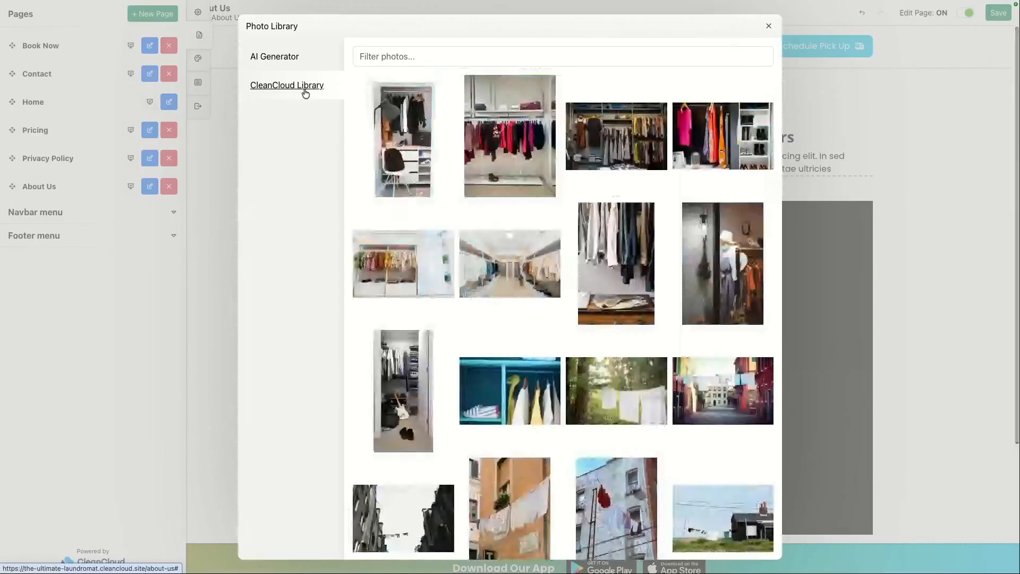
{"action": "scroll", "coordinate": [640, 276], "scroll_direction": "down", "scroll_amount": 5}
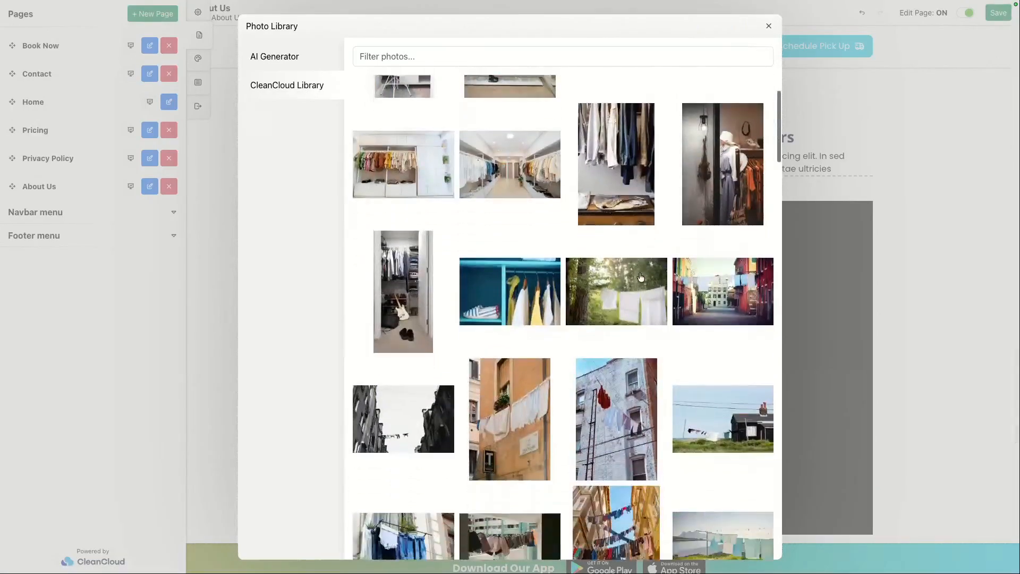
{"action": "scroll", "coordinate": [640, 277], "scroll_direction": "down", "scroll_amount": 3}
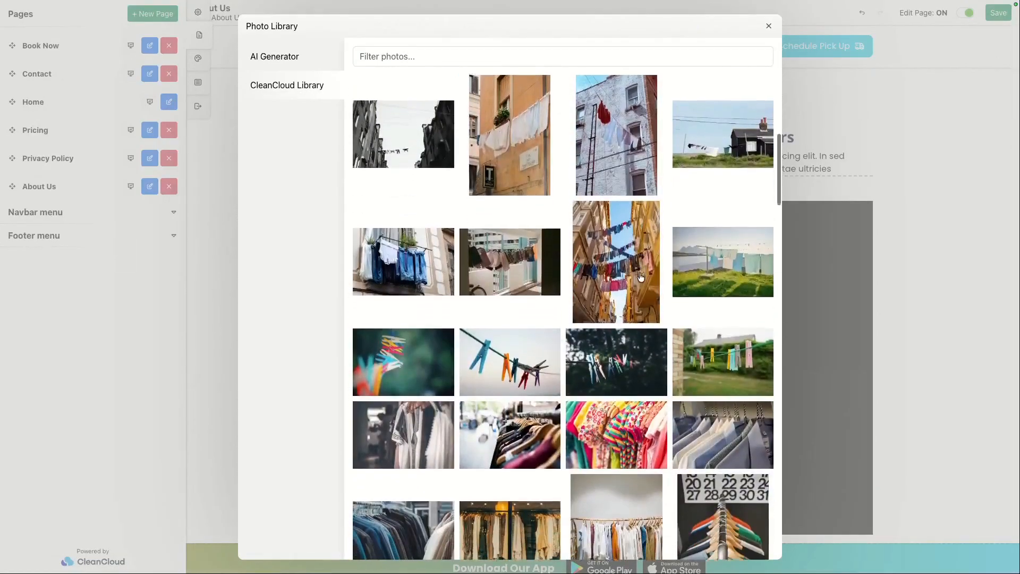
{"action": "left_click", "coordinate": [617, 269]}
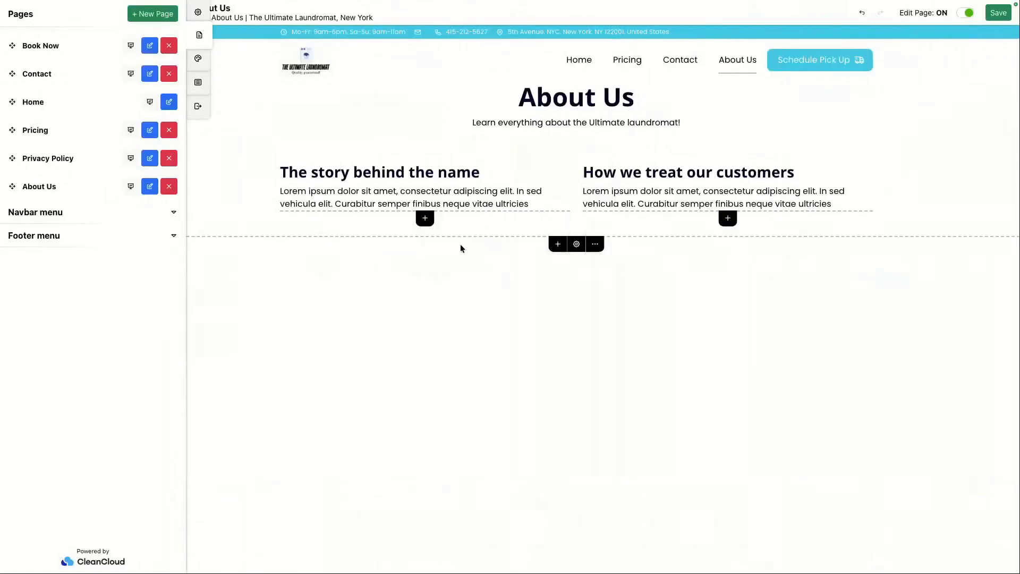
Step: Scroll through the inserted image and open the image block's options menu
{"action": "scroll", "coordinate": [556, 319], "scroll_direction": "down", "scroll_amount": 3}
{"action": "scroll", "coordinate": [556, 318], "scroll_direction": "up", "scroll_amount": 1}
{"action": "scroll", "coordinate": [585, 294], "scroll_direction": "down", "scroll_amount": 5}
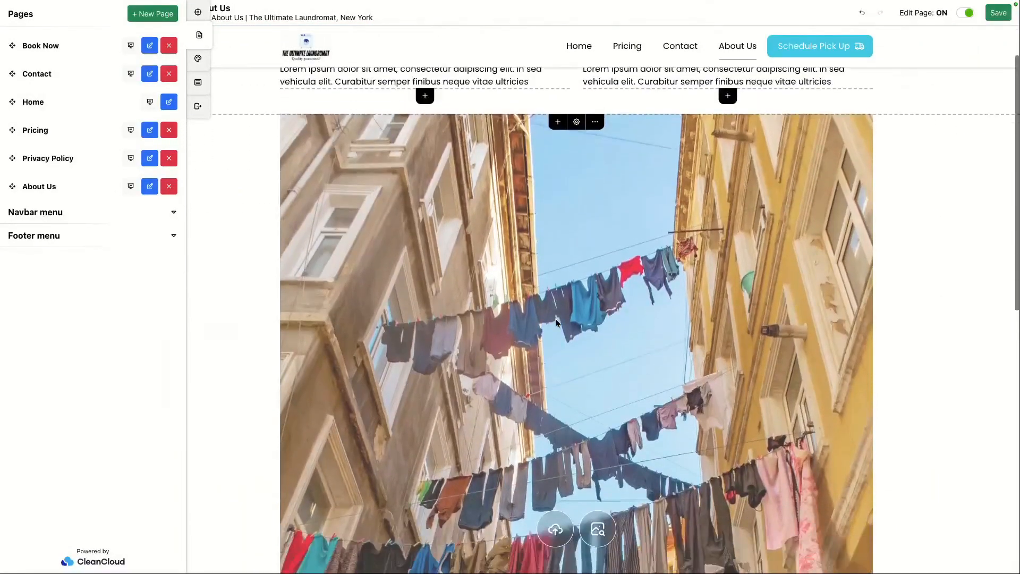
{"action": "scroll", "coordinate": [540, 383], "scroll_direction": "down", "scroll_amount": 4}
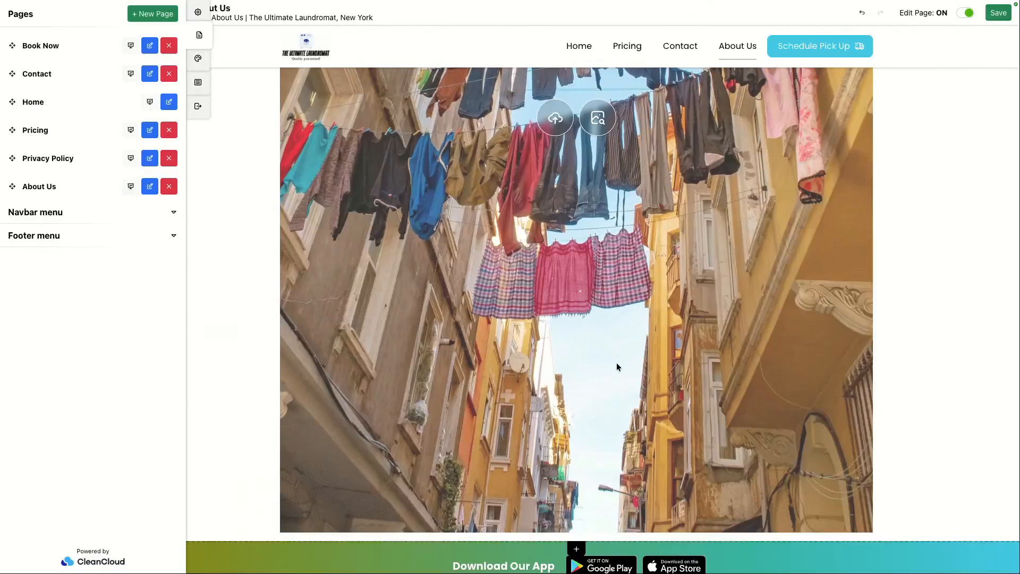
{"action": "scroll", "coordinate": [626, 303], "scroll_direction": "up", "scroll_amount": 4}
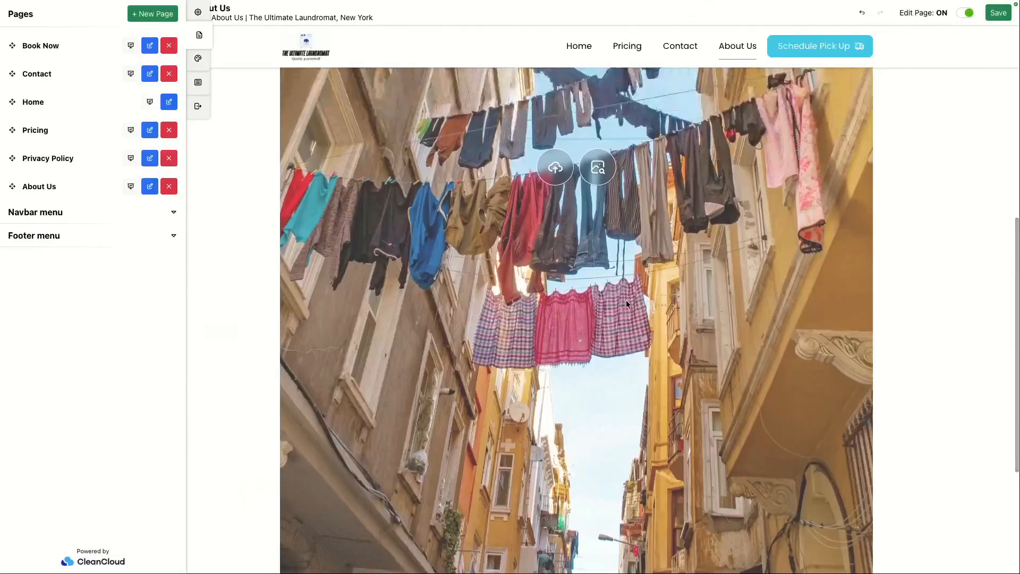
{"action": "scroll", "coordinate": [626, 303], "scroll_direction": "up", "scroll_amount": 6}
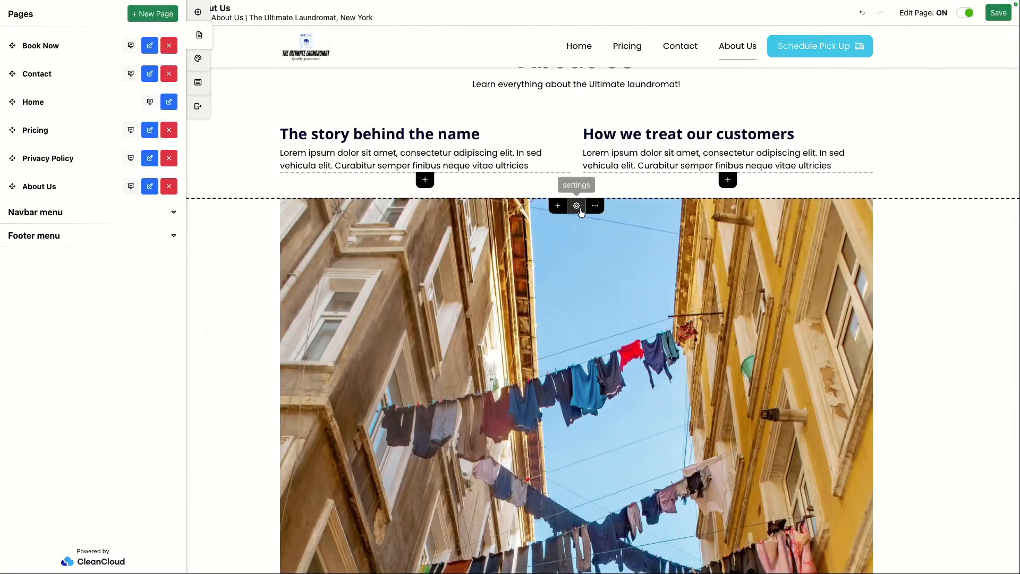
{"action": "mouse_move", "coordinate": [596, 206]}
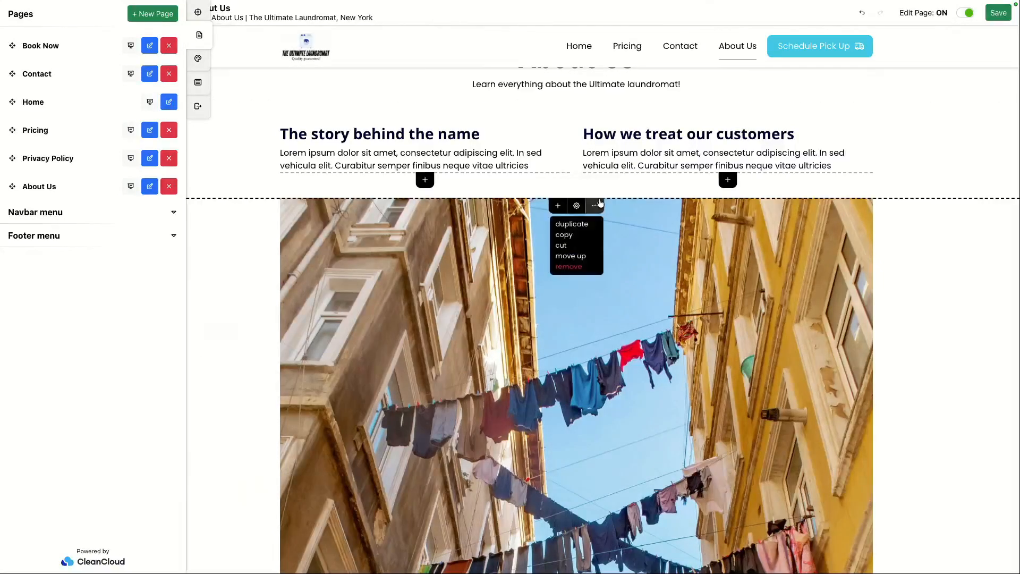
{"action": "left_click", "coordinate": [576, 266]}
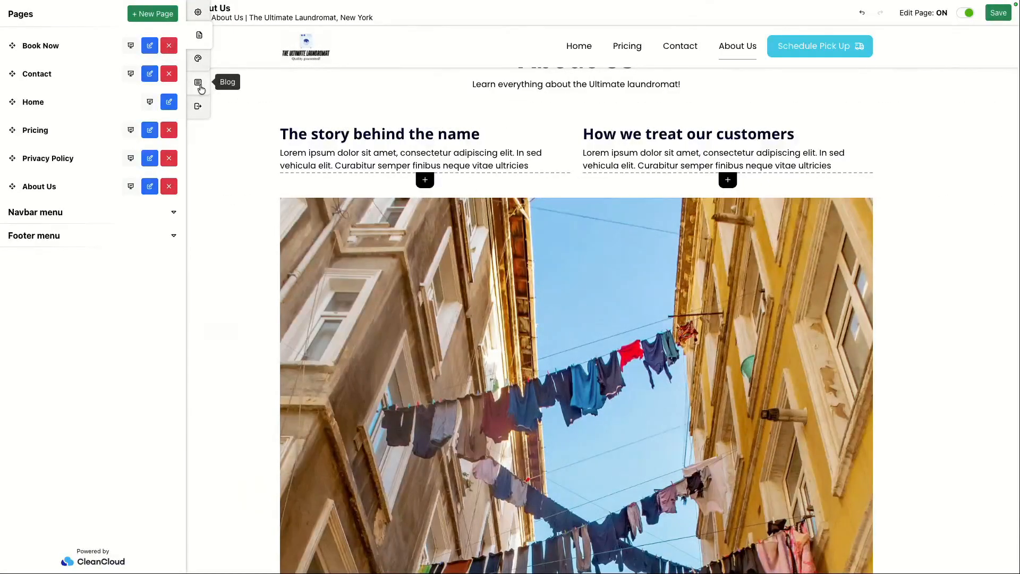
Step: Add a Blog to the site and start a new article
{"action": "left_click", "coordinate": [200, 86]}
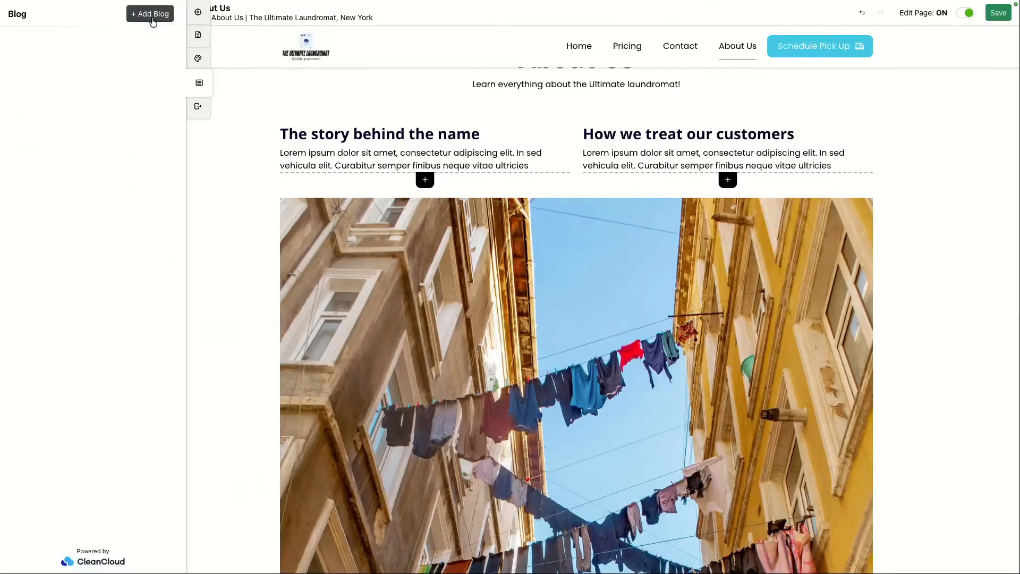
{"action": "left_click", "coordinate": [152, 19]}
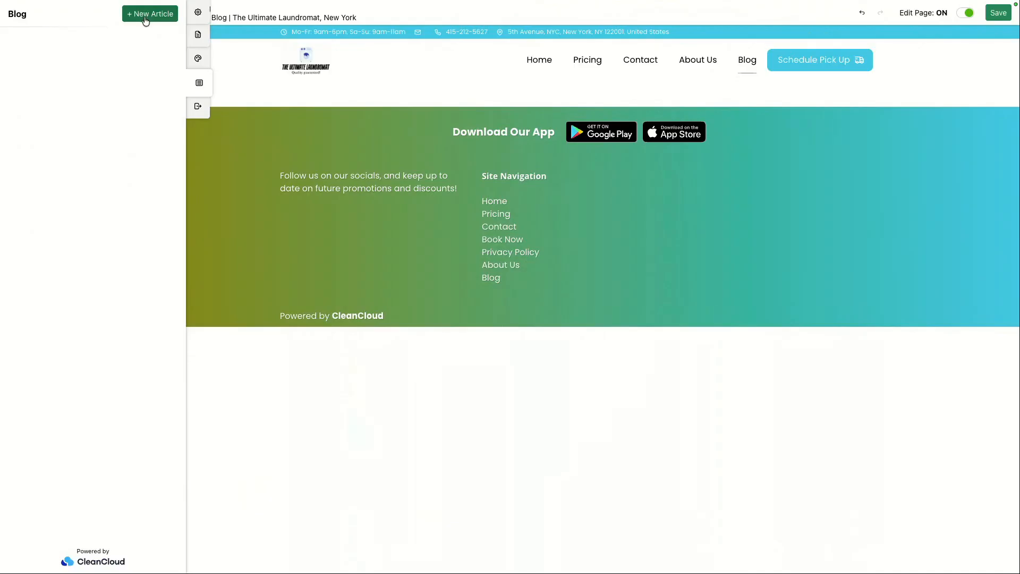
{"action": "left_click", "coordinate": [146, 16]}
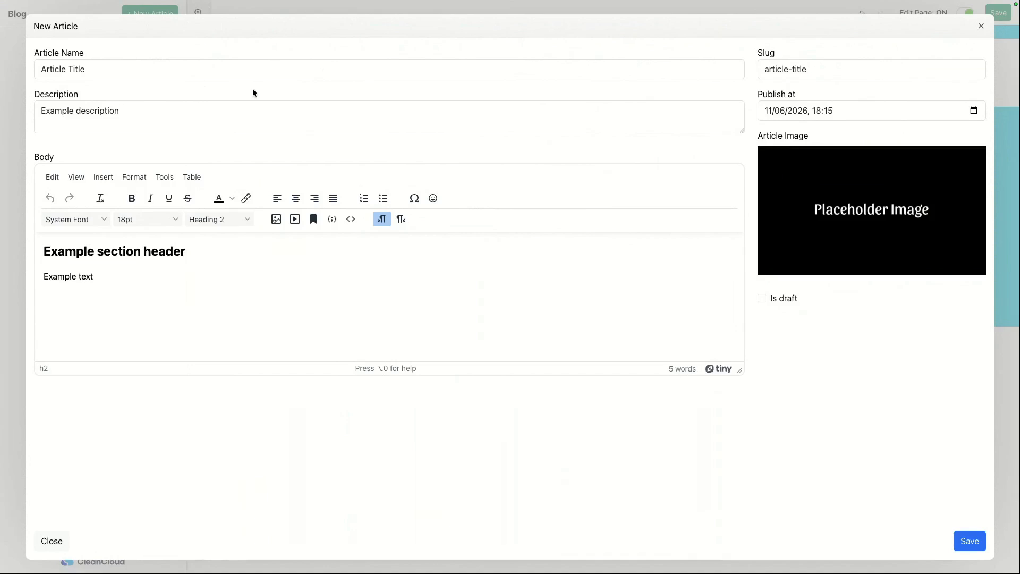
Step: Switch to the Sock 'n Roll Laundry Lounge site and browse its blog articles for reference
{"action": "mouse_move", "coordinate": [476, 1]}
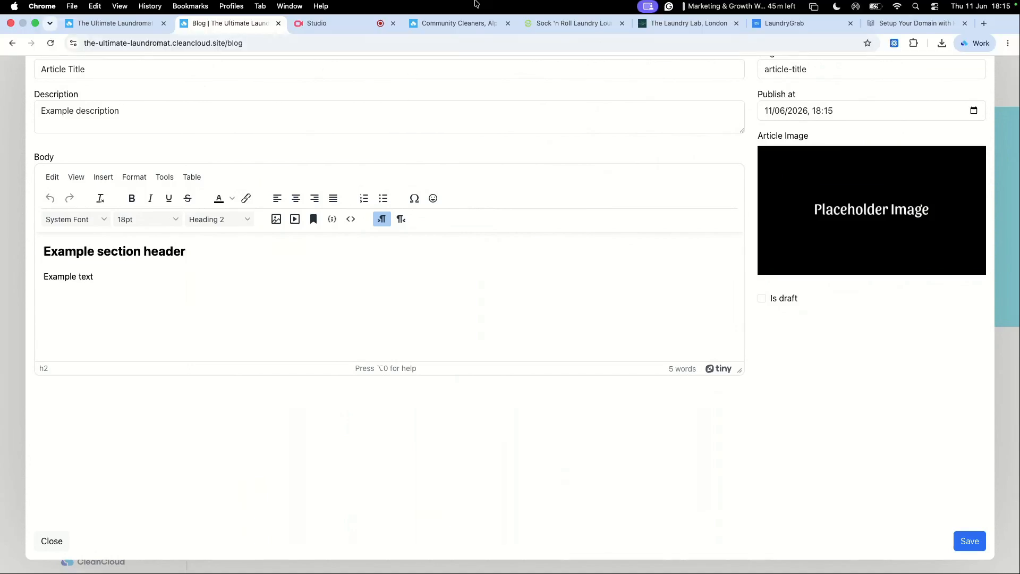
{"action": "left_click", "coordinate": [565, 29]}
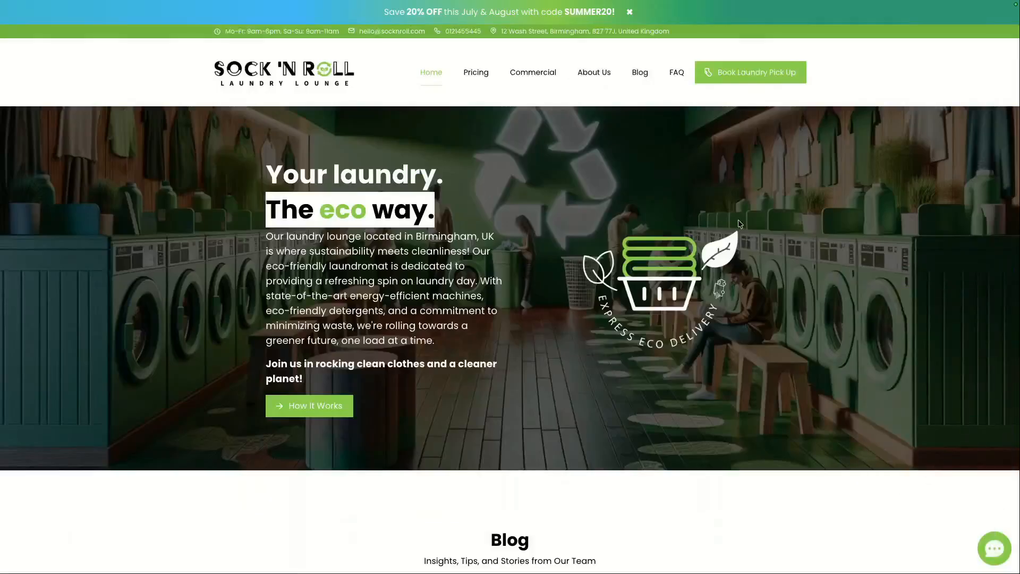
{"action": "left_click", "coordinate": [640, 77]}
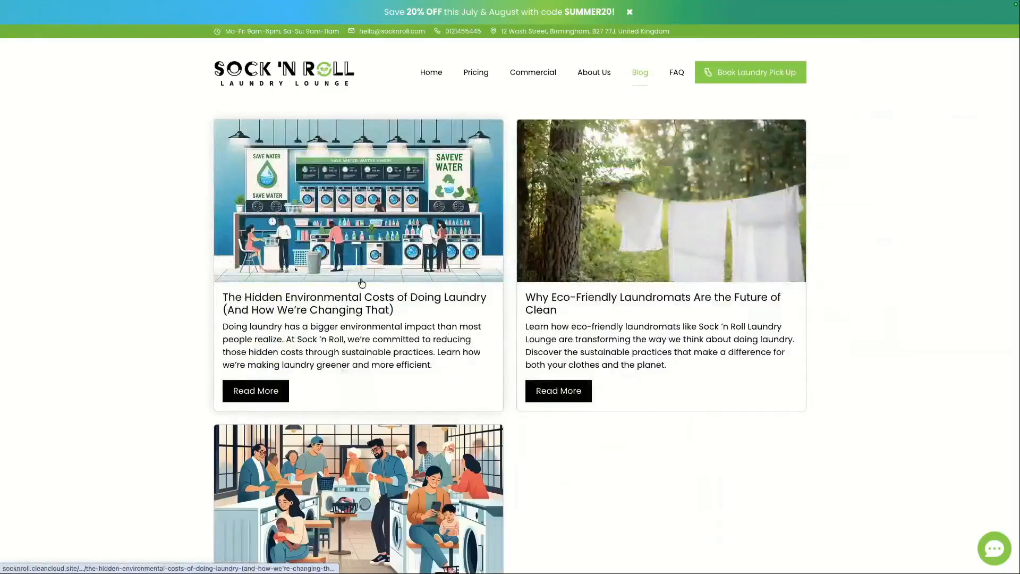
{"action": "scroll", "coordinate": [639, 351], "scroll_direction": "down", "scroll_amount": 3}
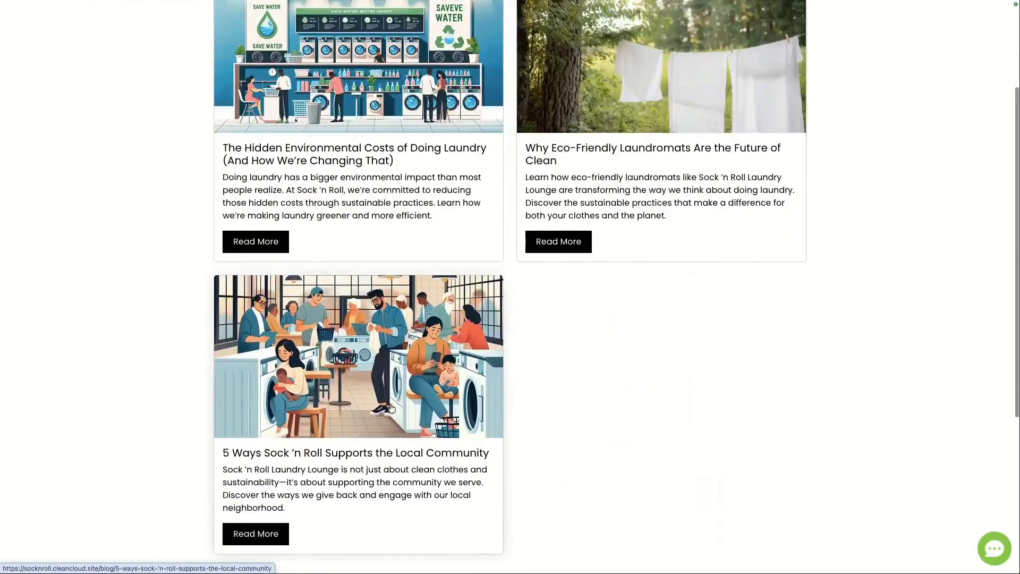
{"action": "scroll", "coordinate": [542, 213], "scroll_direction": "up", "scroll_amount": 2}
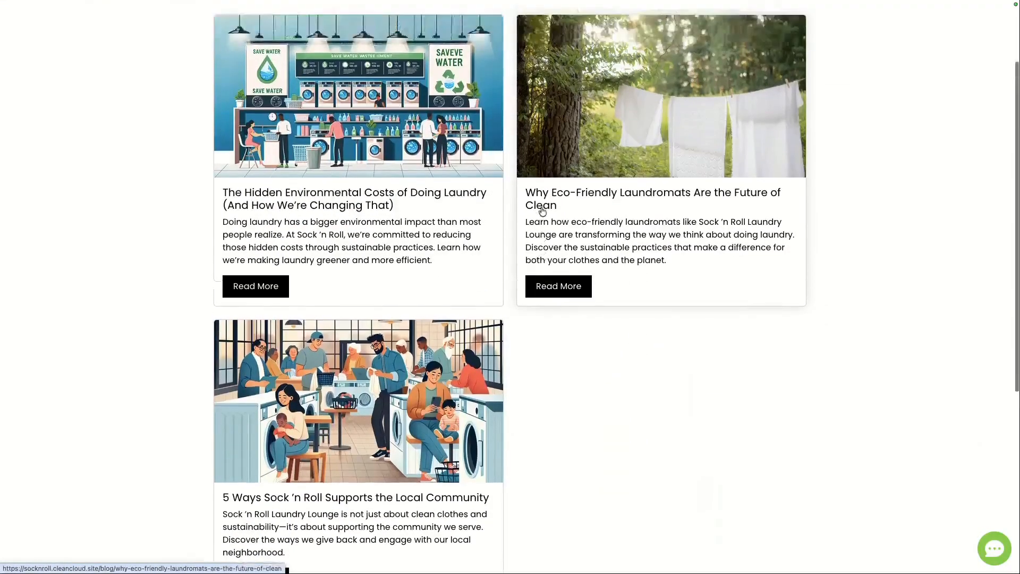
{"action": "scroll", "coordinate": [547, 215], "scroll_direction": "down", "scroll_amount": 3}
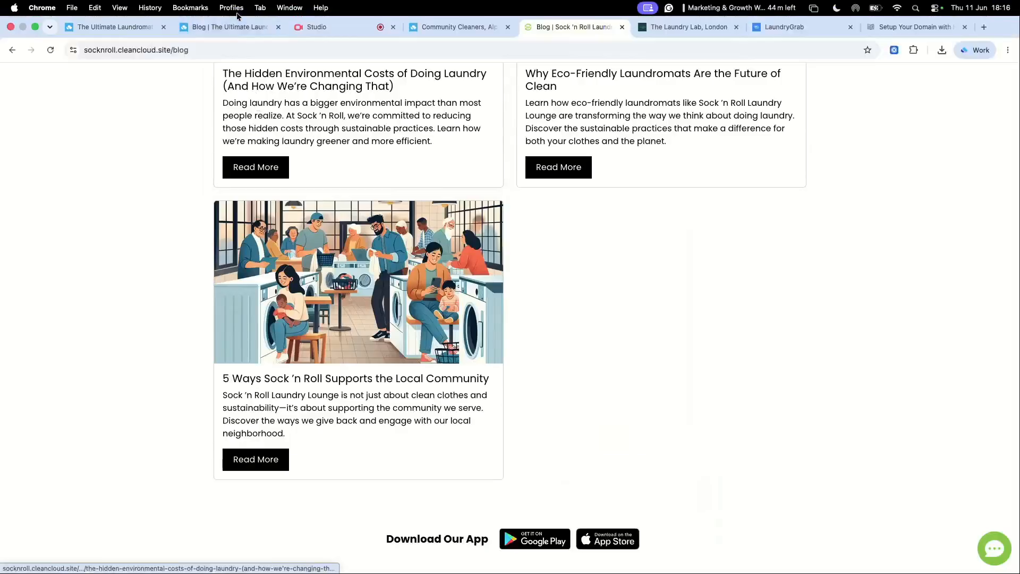
Step: Return to the editor, close the new article form, and open the Pricing page
{"action": "left_click", "coordinate": [229, 8]}
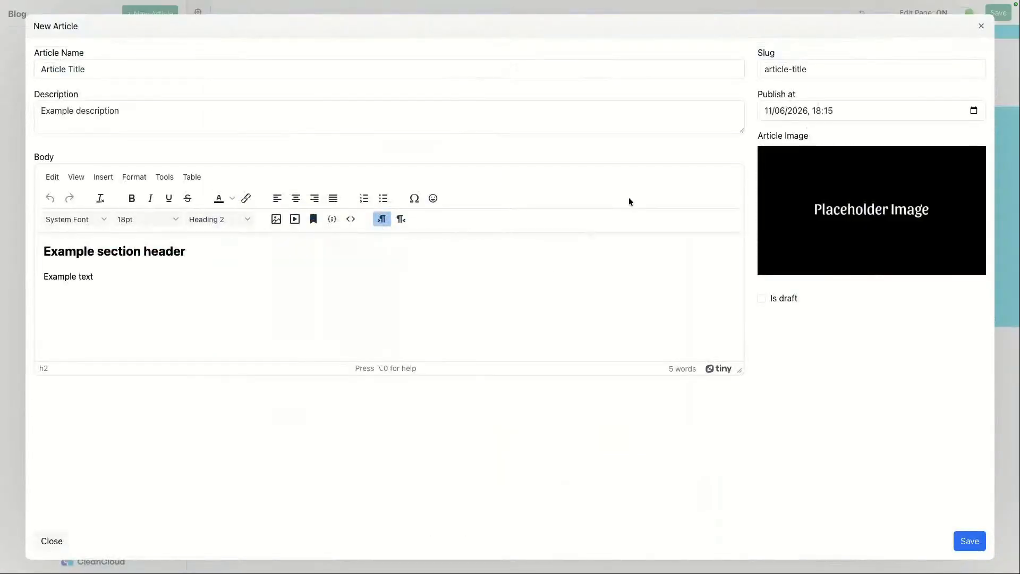
{"action": "left_click", "coordinate": [981, 26]}
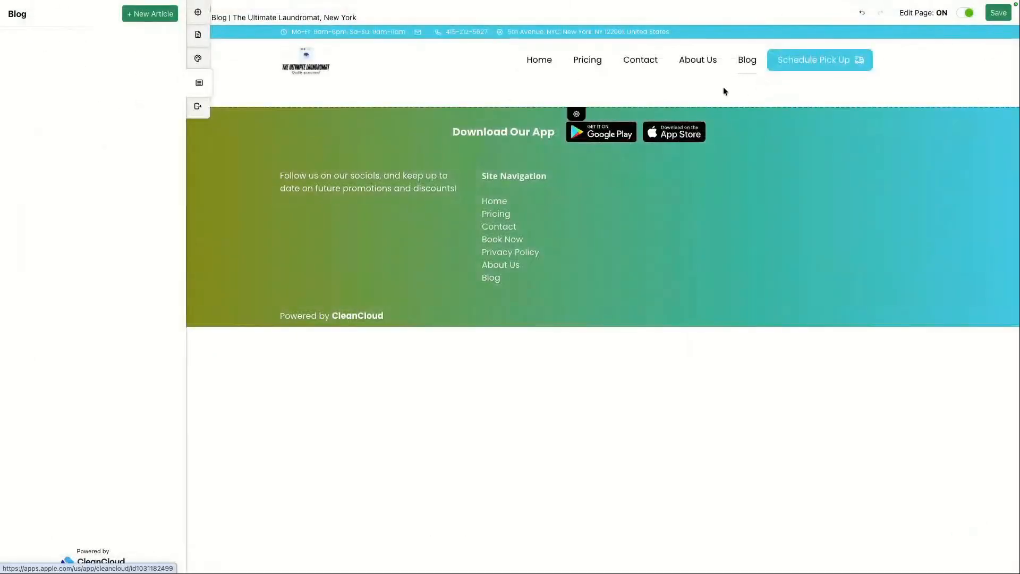
{"action": "left_click", "coordinate": [587, 68]}
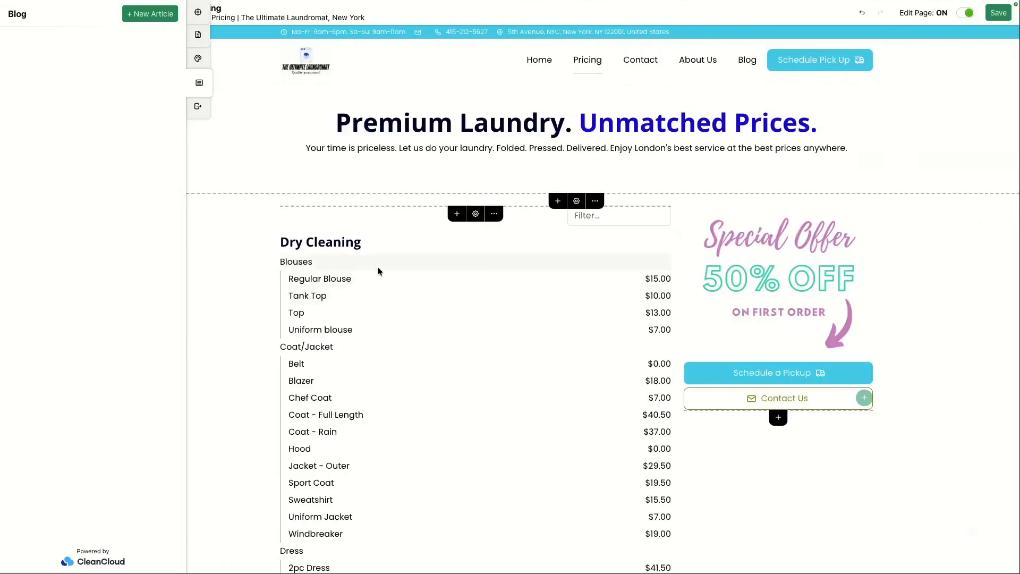
Step: Inspect the Schedule Pick Up button's options on the Pricing page, turn off page editing, and follow the button to the Book Now page
{"action": "scroll", "coordinate": [370, 296], "scroll_direction": "down", "scroll_amount": 1}
{"action": "scroll", "coordinate": [370, 292], "scroll_direction": "down", "scroll_amount": 1}
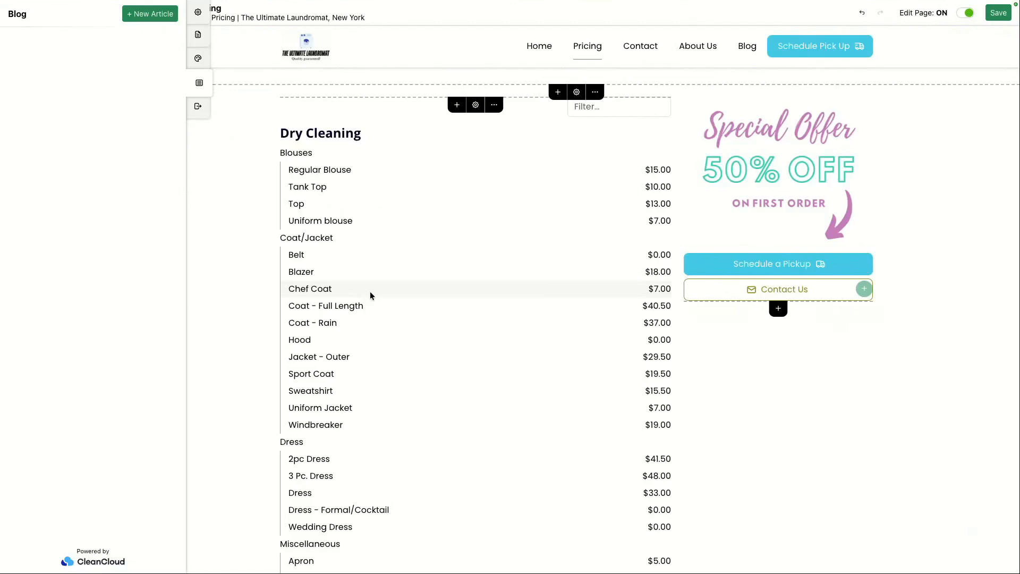
{"action": "left_click", "coordinate": [801, 51]}
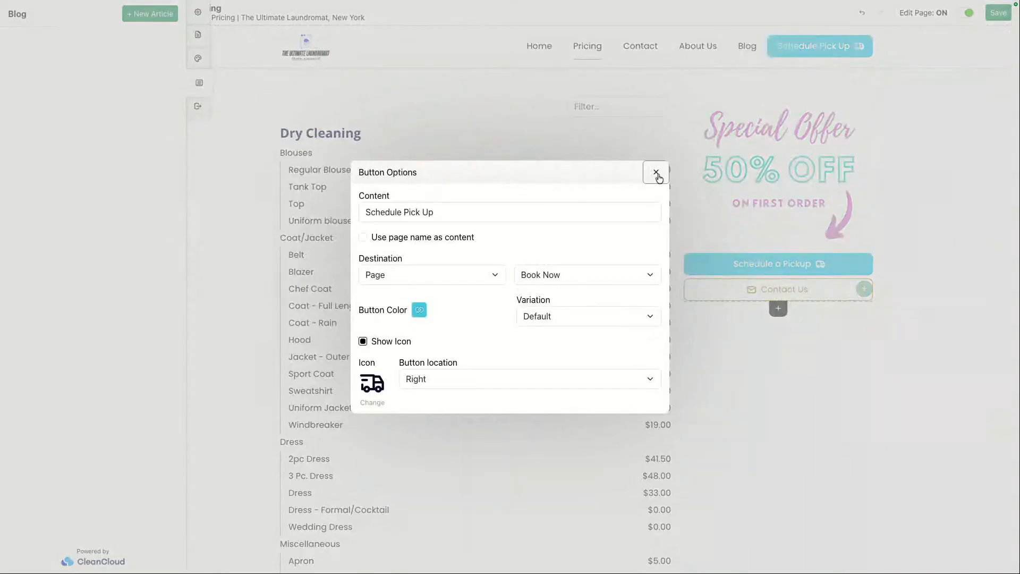
{"action": "left_click", "coordinate": [656, 173]}
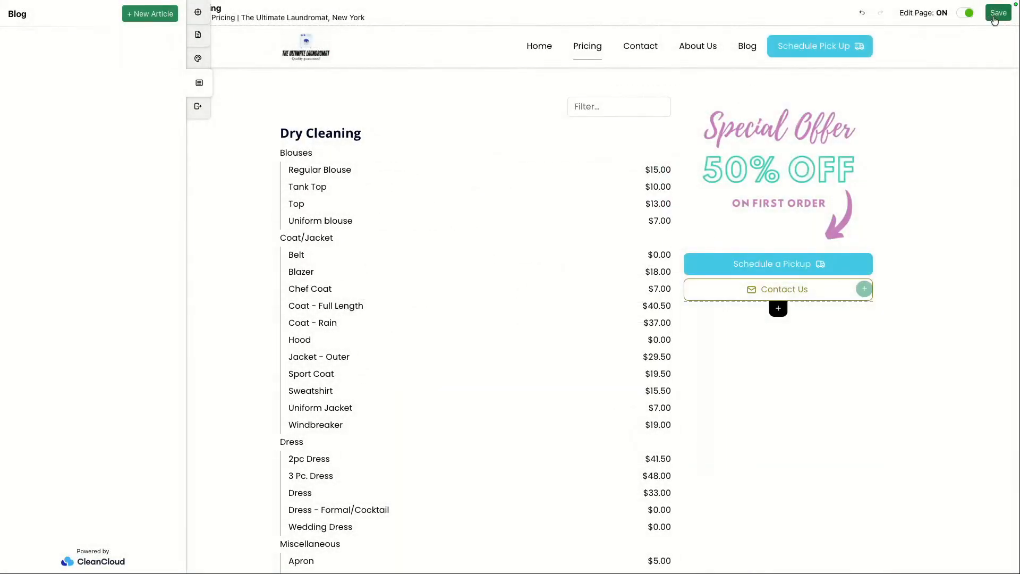
{"action": "left_click", "coordinate": [961, 16]}
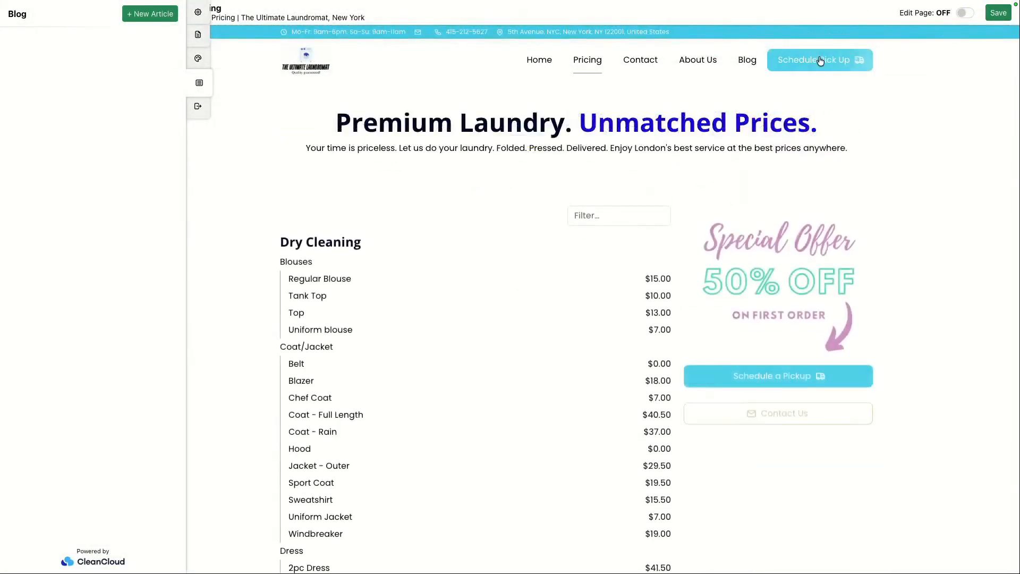
{"action": "left_click", "coordinate": [819, 63]}
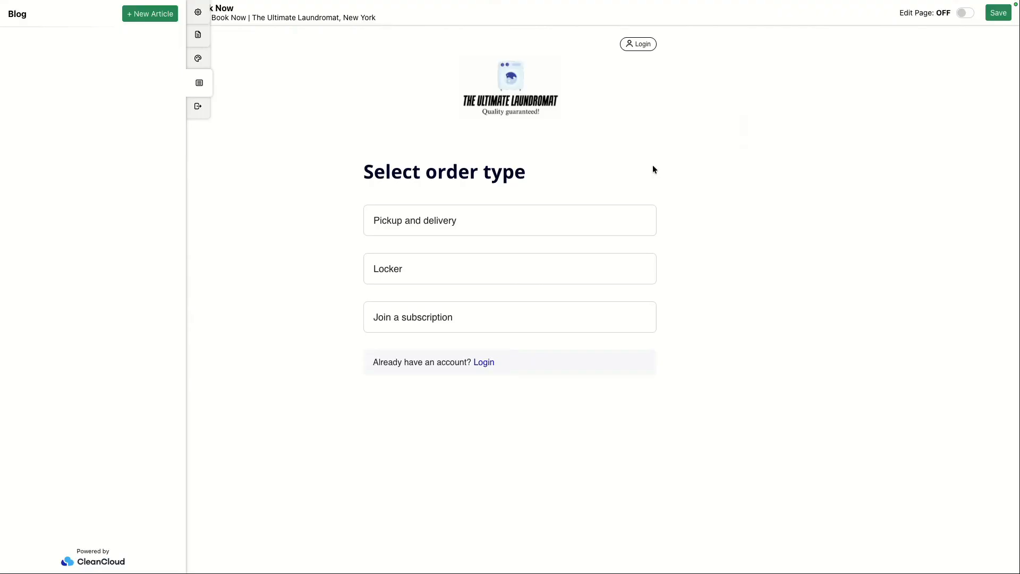
Step: Open the announcement bar global block settings, set Show bar to Show and Enable to close to Enable, then close the dialog
{"action": "left_click", "coordinate": [195, 13]}
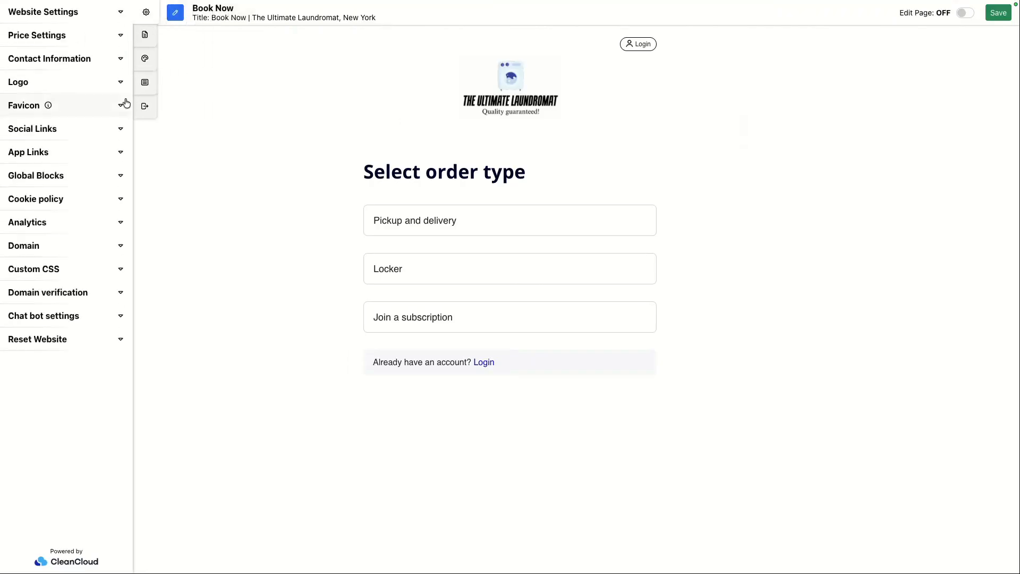
{"action": "left_click", "coordinate": [119, 179]}
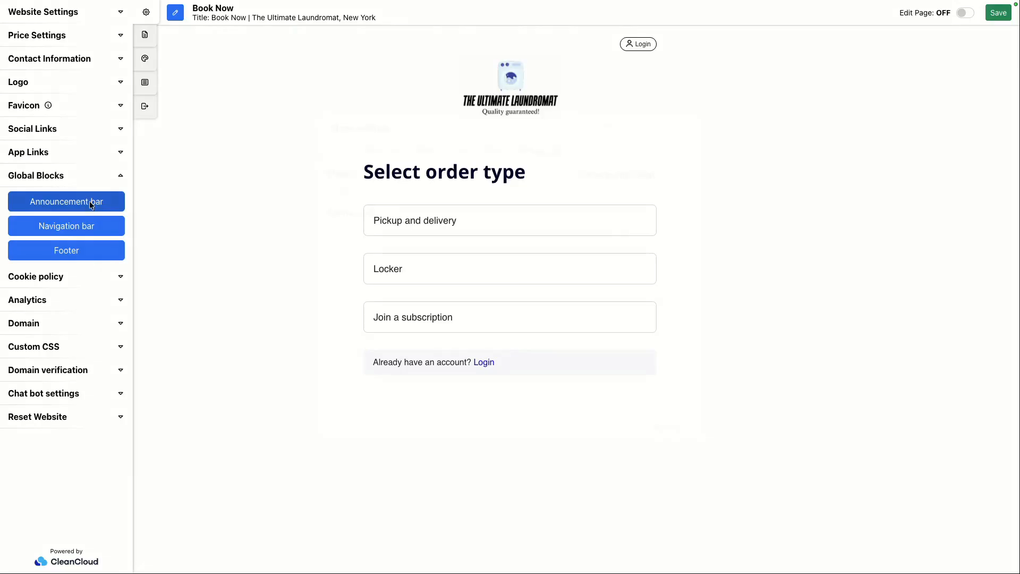
{"action": "left_click", "coordinate": [91, 203]}
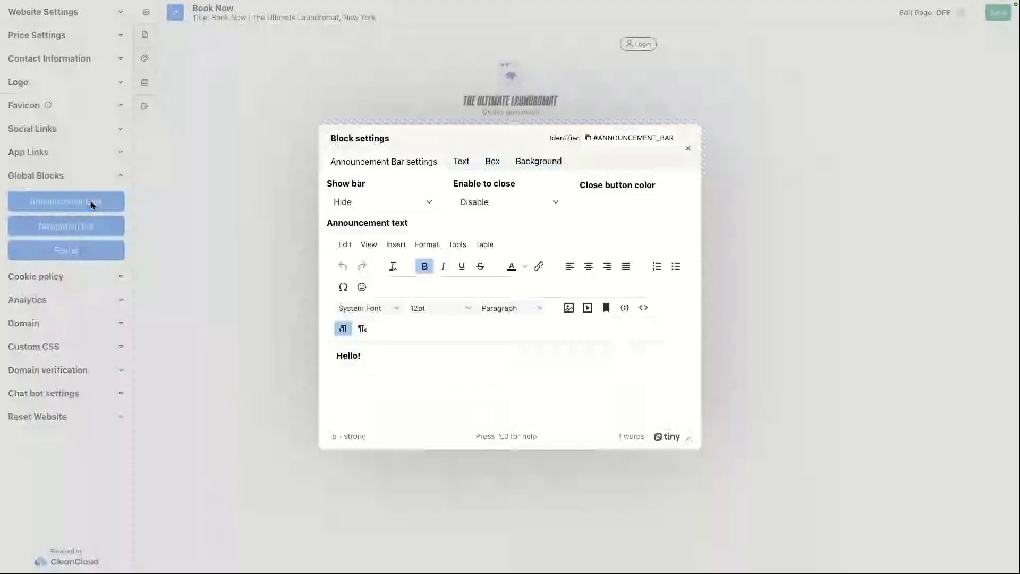
{"action": "left_click", "coordinate": [383, 206]}
{"action": "left_click", "coordinate": [359, 182]}
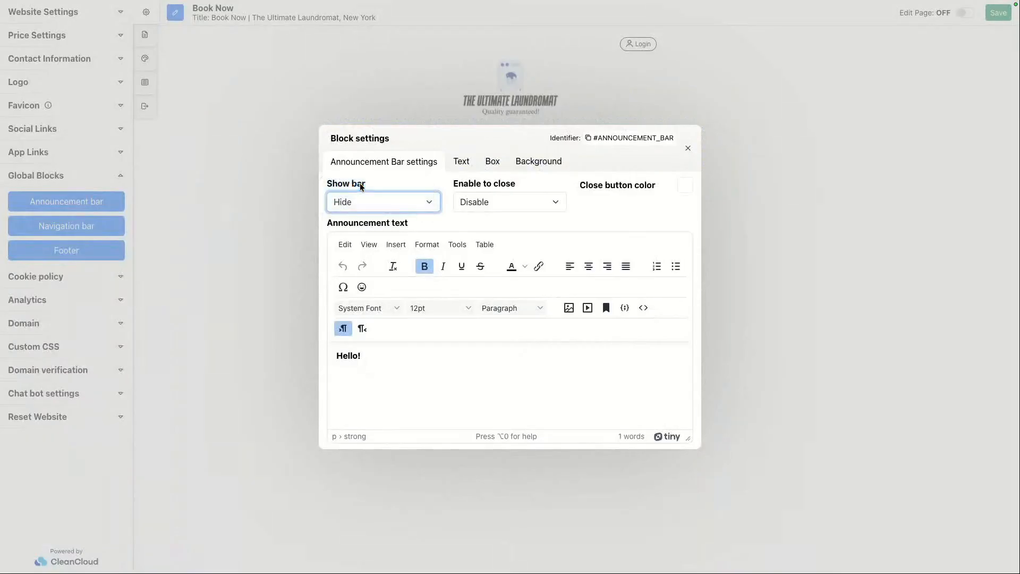
{"action": "left_click", "coordinate": [486, 199]}
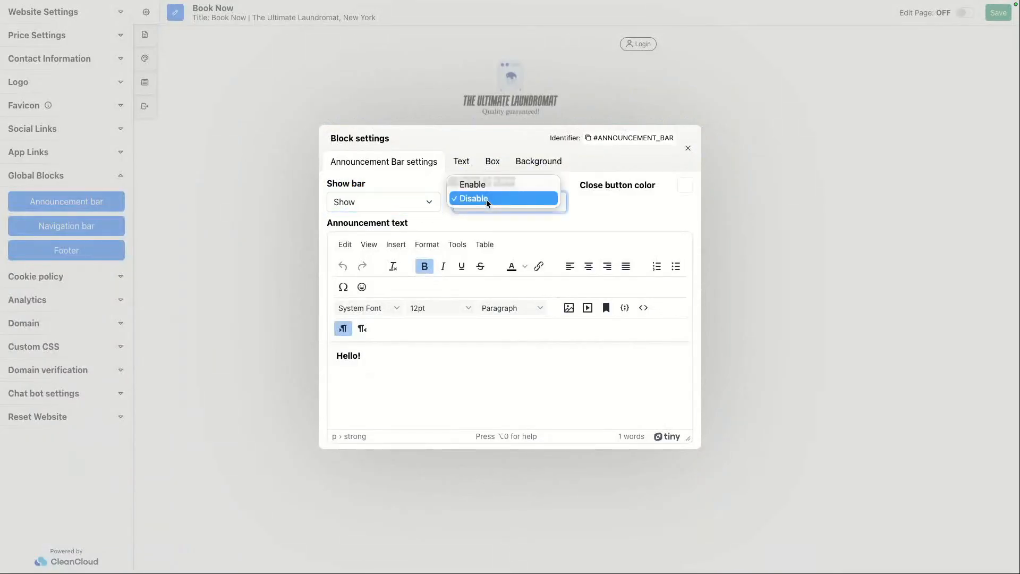
{"action": "left_click", "coordinate": [486, 189]}
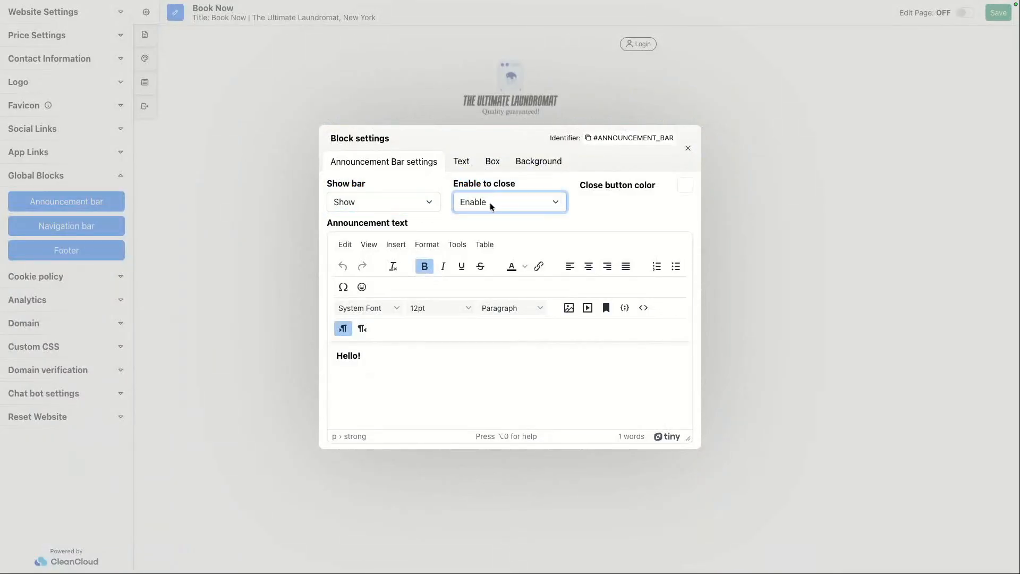
{"action": "left_click", "coordinate": [685, 186]}
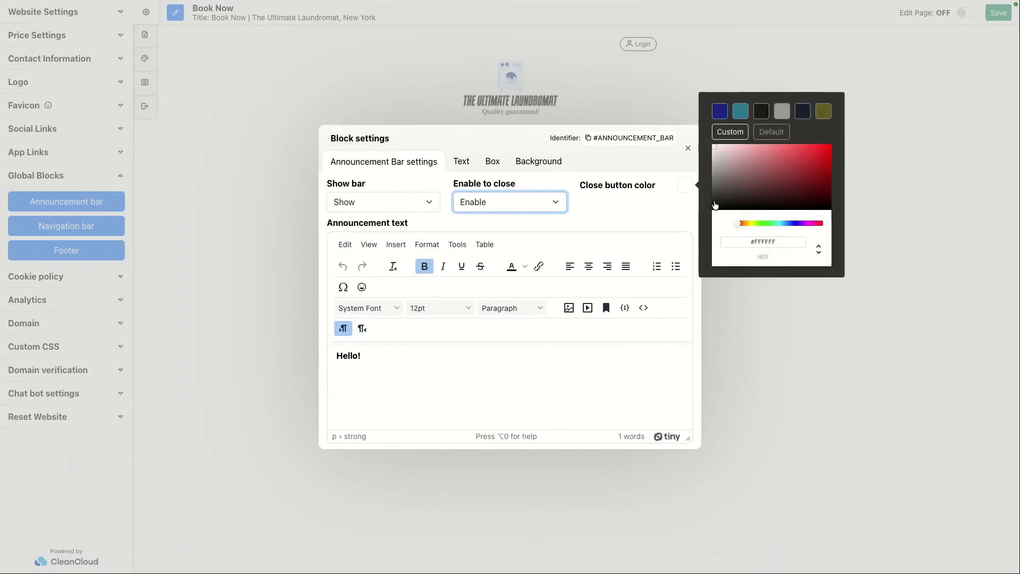
{"action": "left_click", "coordinate": [685, 187]}
{"action": "left_click", "coordinate": [687, 148]}
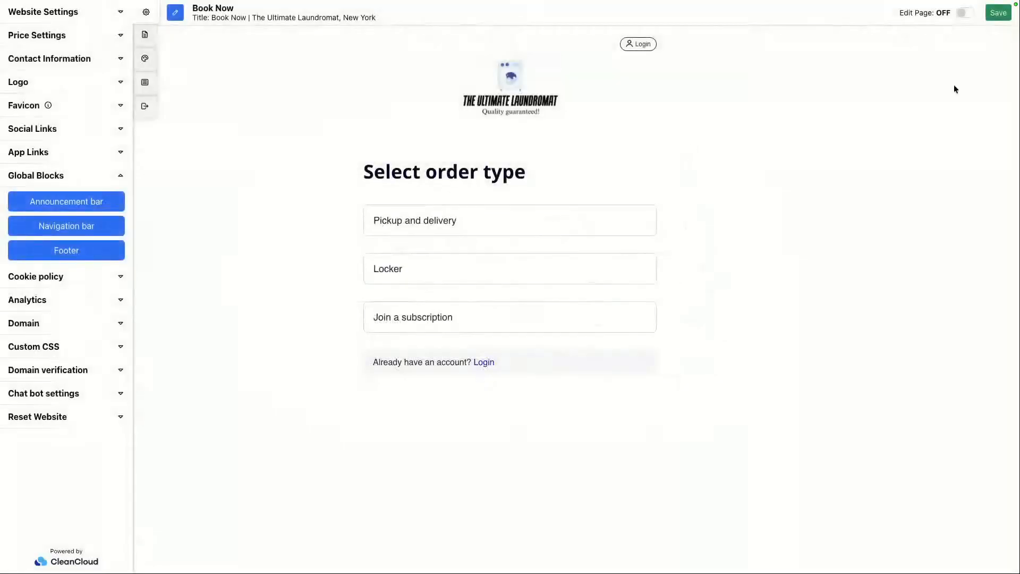
Step: Close the settings panel and open the Home page to preview the announcement bar
{"action": "left_click", "coordinate": [146, 12]}
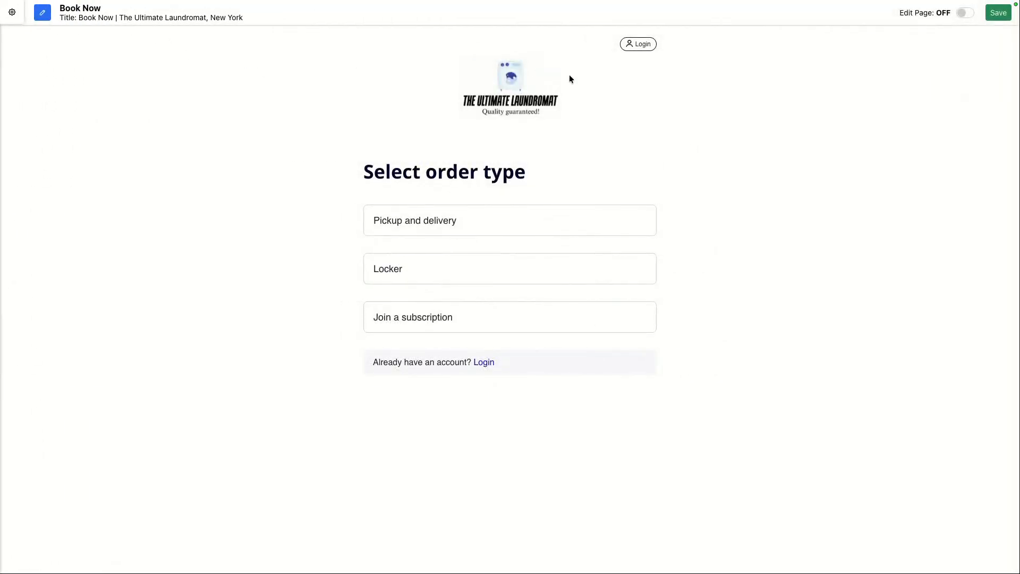
{"action": "mouse_move", "coordinate": [451, 2]}
{"action": "mouse_move", "coordinate": [81, 10]}
{"action": "left_click", "coordinate": [10, 51]}
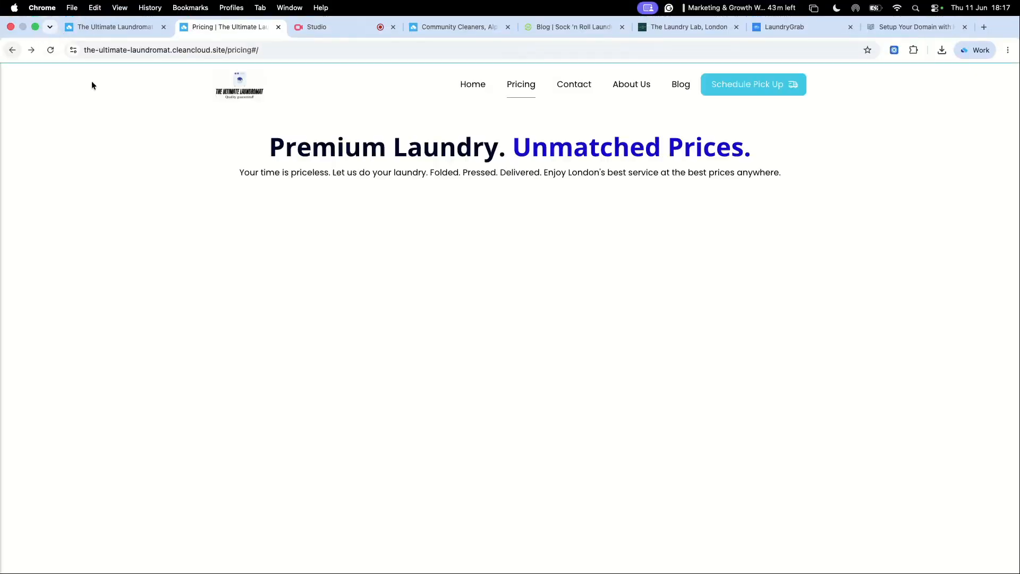
{"action": "left_click", "coordinate": [477, 93]}
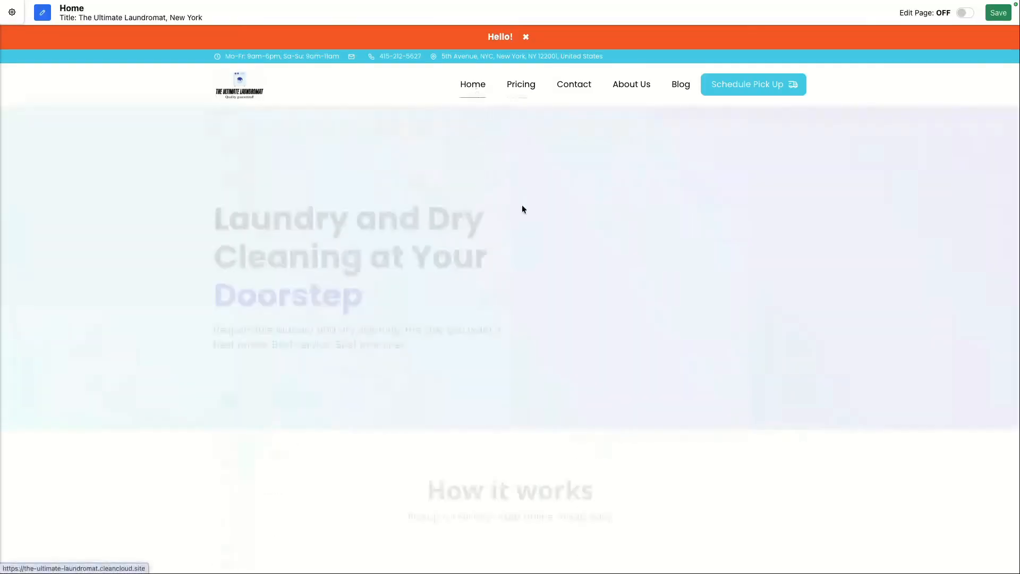
Step: Reopen the announcement bar settings, keep the bar shown, and set Enable to close to Disable
{"action": "left_click", "coordinate": [9, 15]}
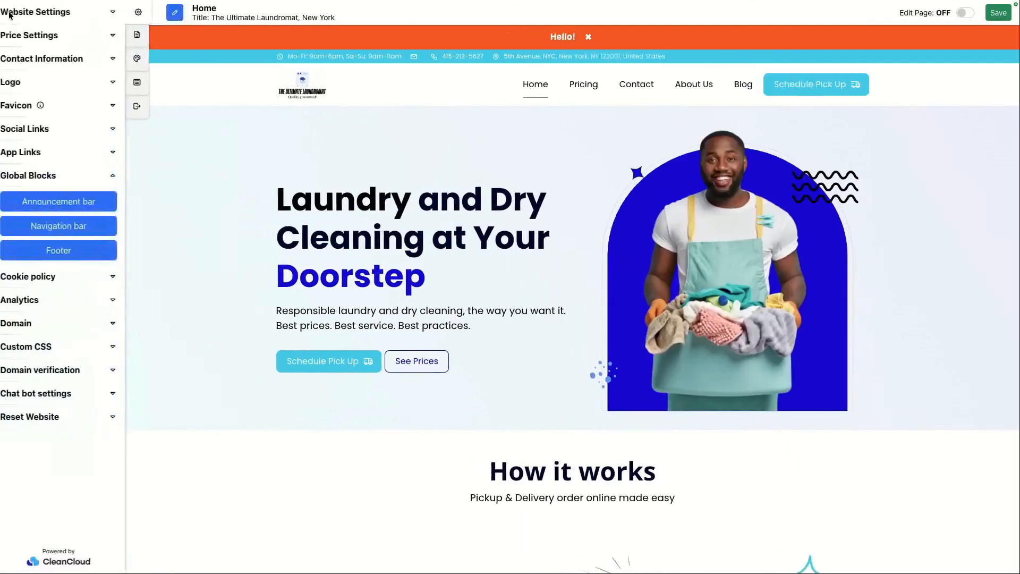
{"action": "left_click", "coordinate": [81, 201]}
{"action": "left_click", "coordinate": [375, 198]}
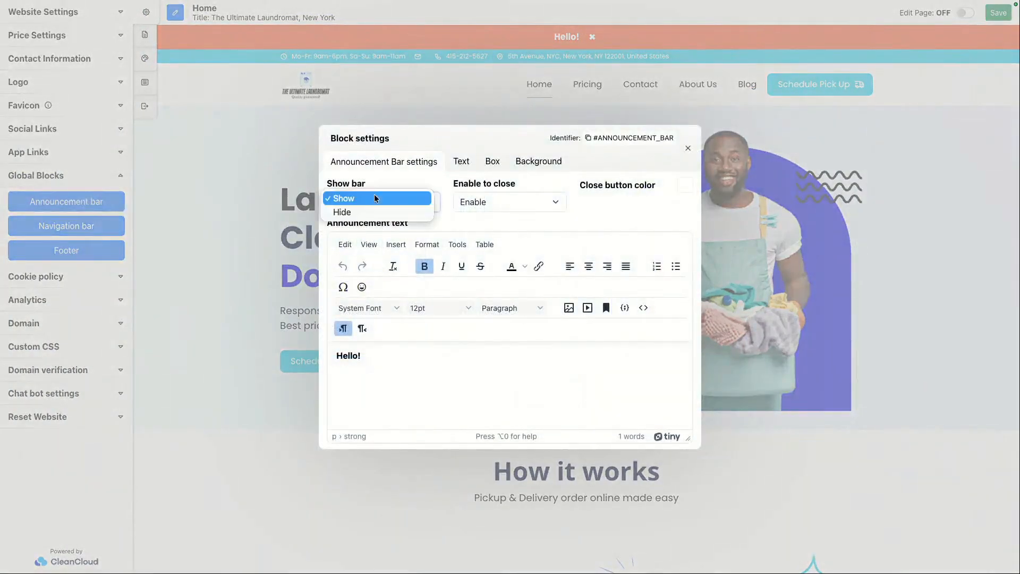
{"action": "left_click", "coordinate": [375, 197]}
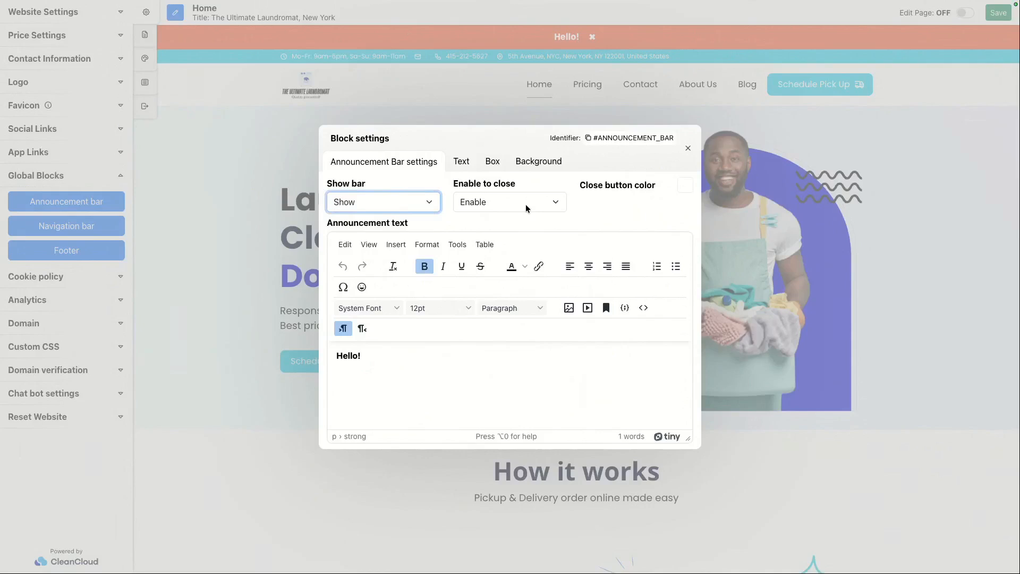
{"action": "left_click", "coordinate": [525, 204]}
{"action": "left_click", "coordinate": [505, 213]}
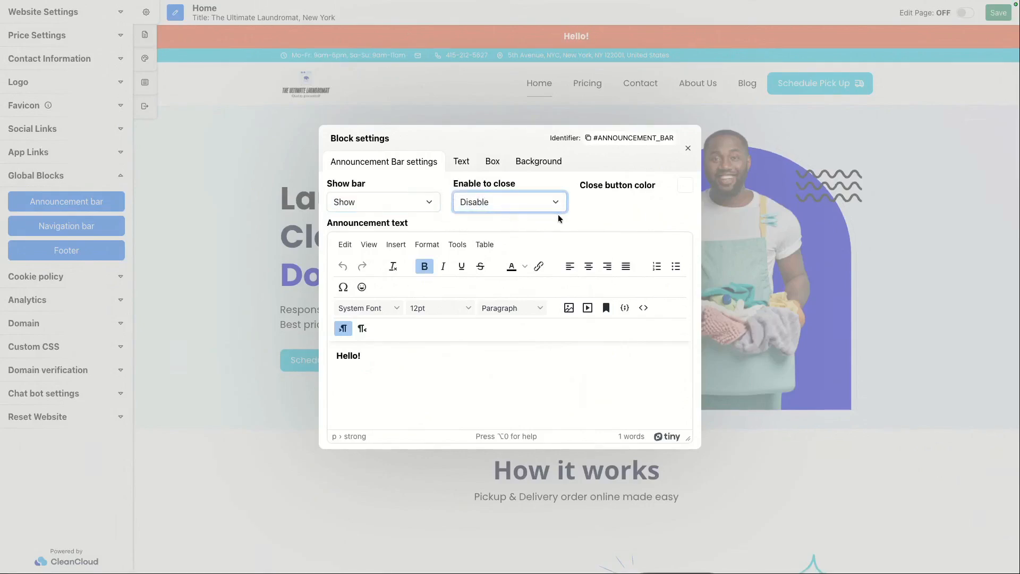
{"action": "left_click", "coordinate": [596, 214]}
Step: Replace the announcement text with "All new customers get 20% off their first order with promo code: LAUNDRY20"
{"action": "triple_click", "coordinate": [375, 357]}
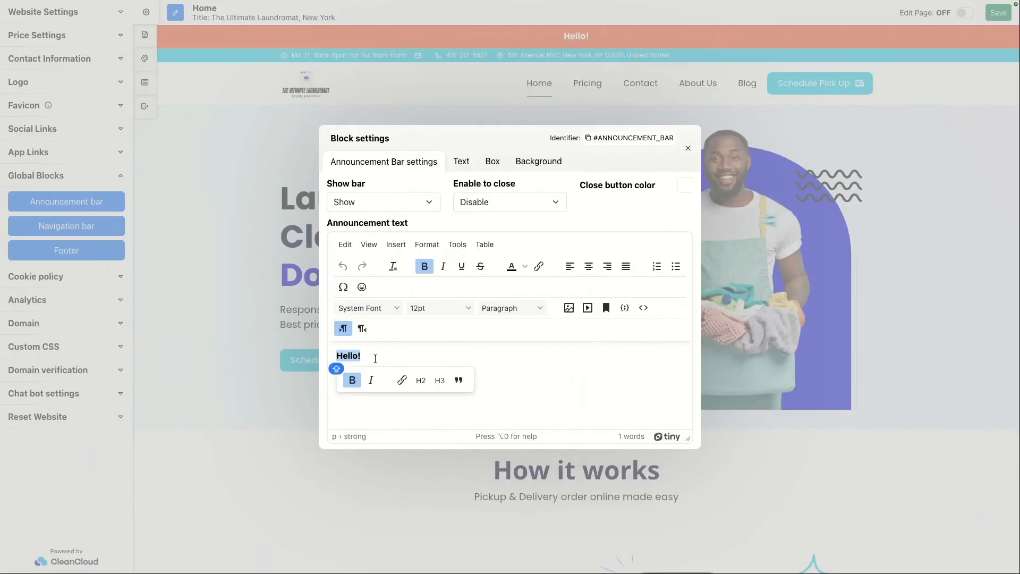
{"action": "type", "text": "All ne"}
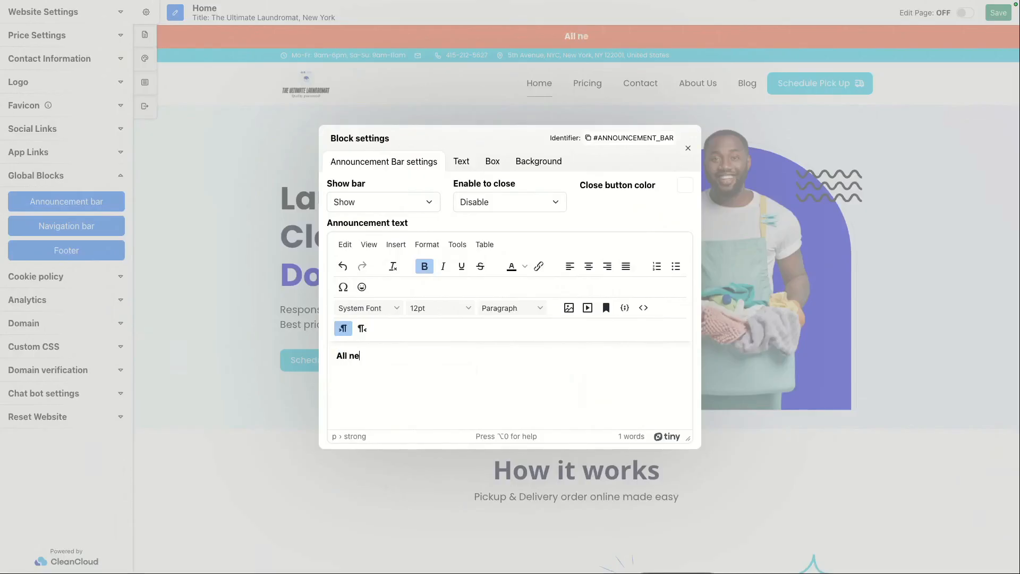
{"action": "type", "text": "w customers get "}
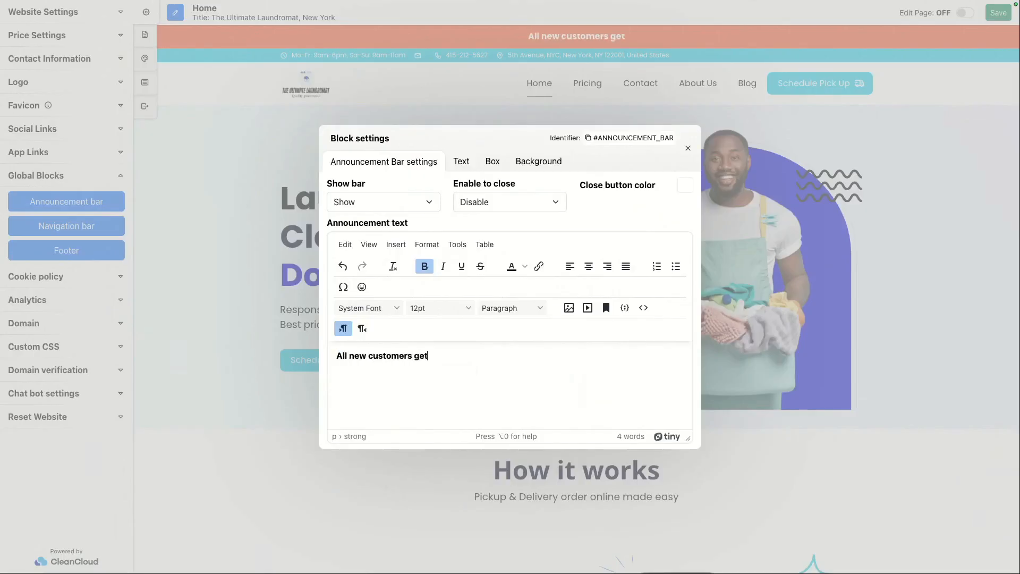
{"action": "type", "text": "20% off t"}
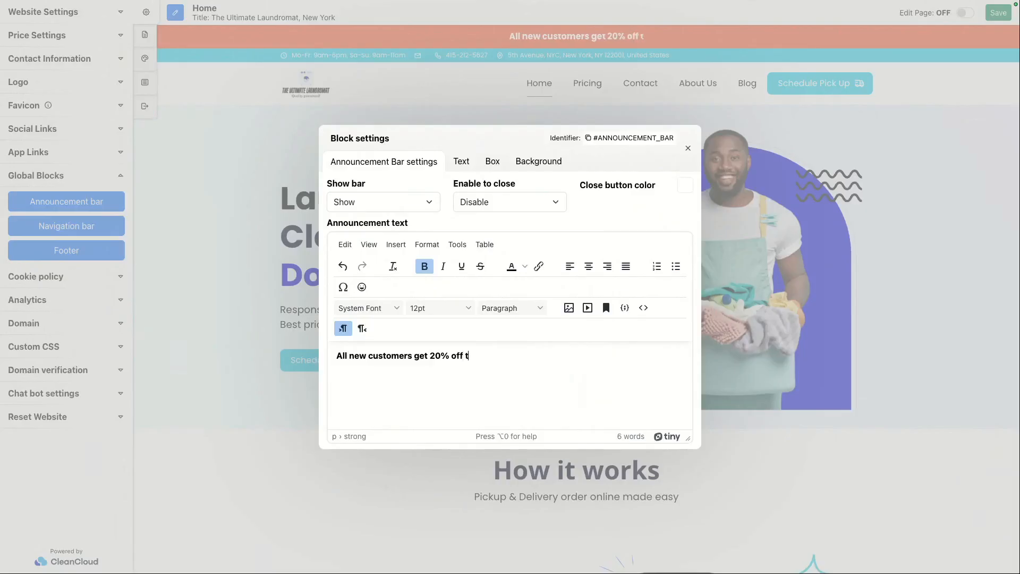
{"action": "type", "text": "heir first order"}
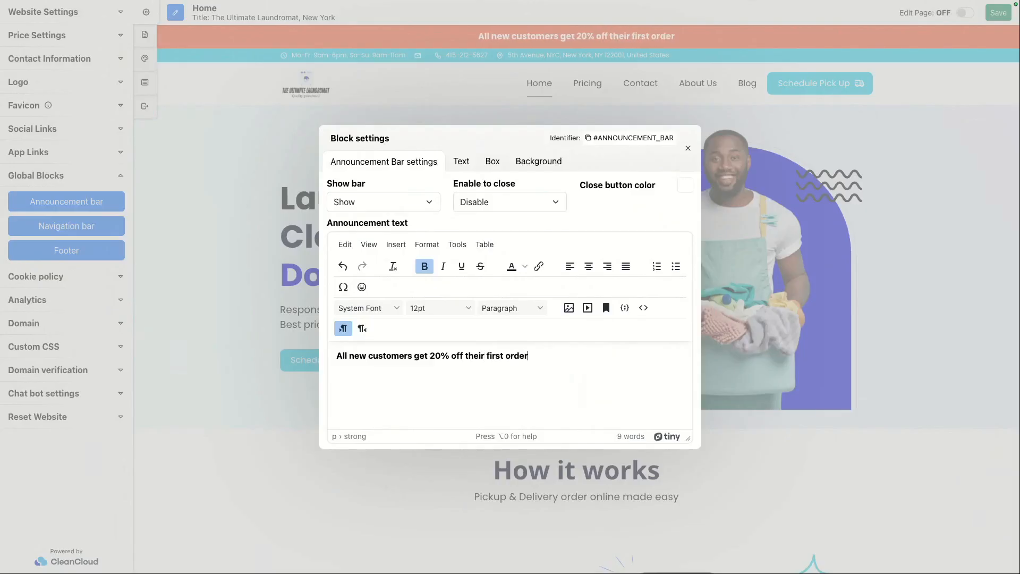
{"action": "type", "text": " with promo"}
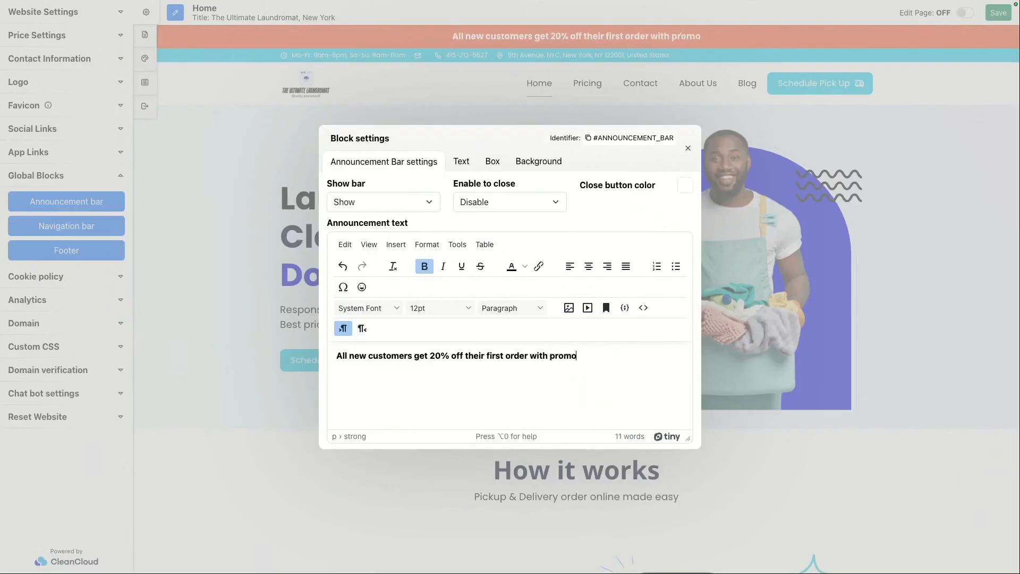
{"action": "type", "text": " code: LAUN"}
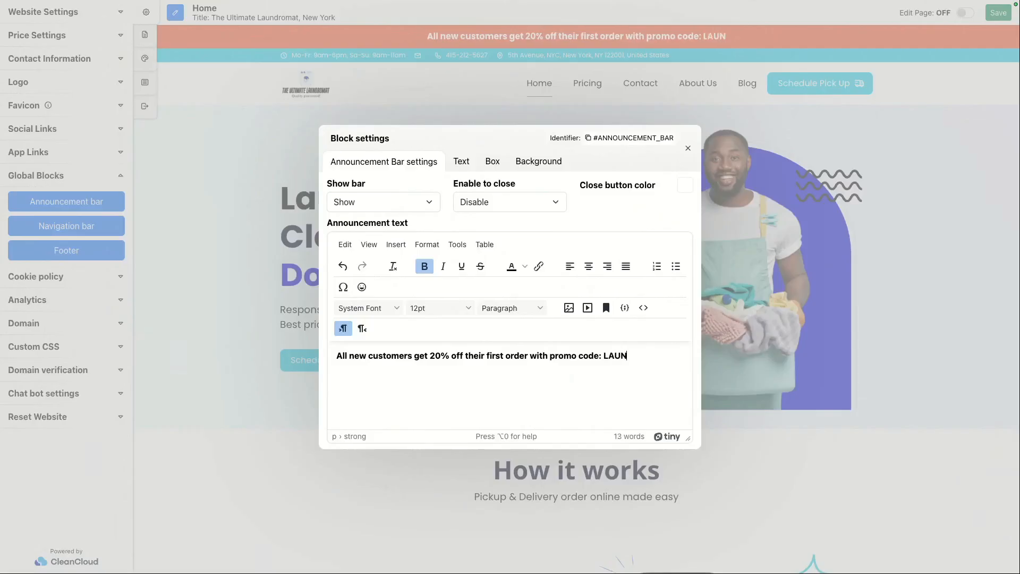
{"action": "type", "text": "DRY20"}
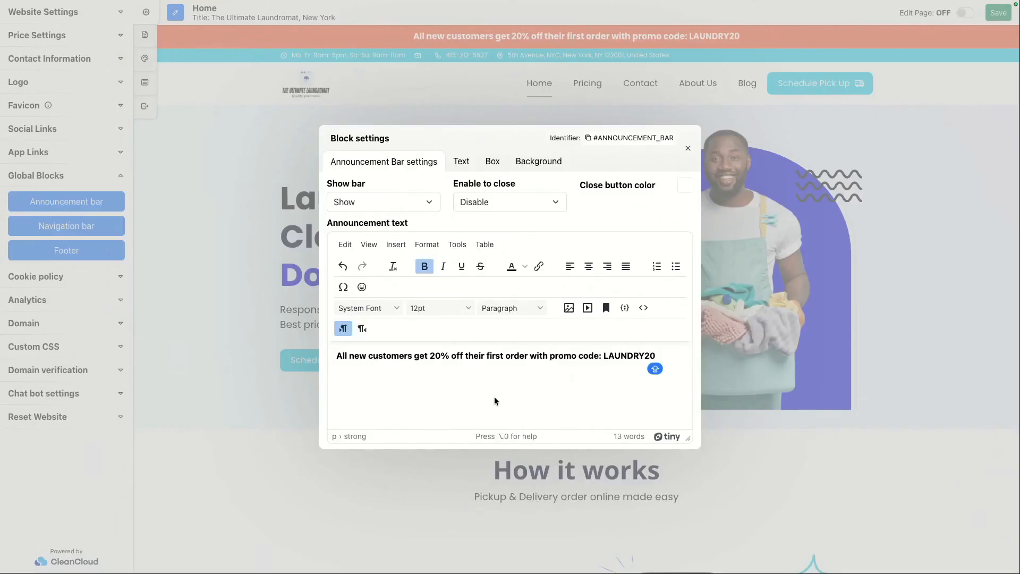
{"action": "key", "text": "Return"}
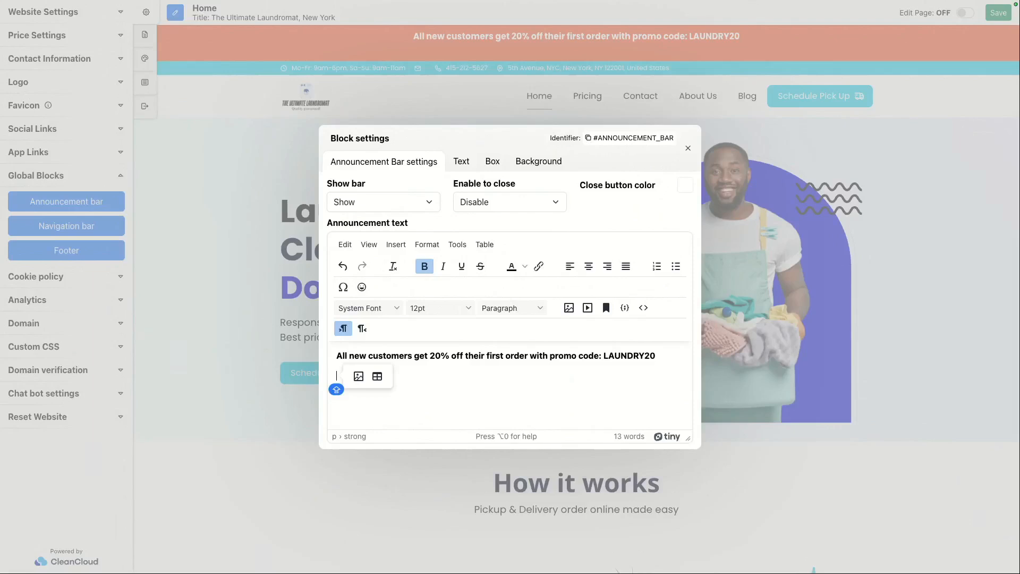
{"action": "key", "text": "BackSpace"}
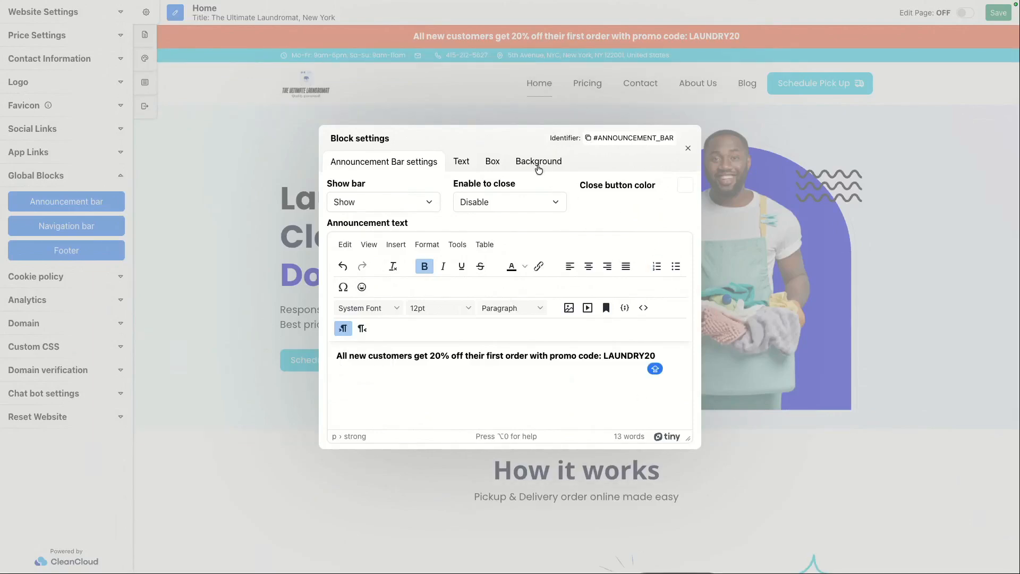
Step: Review the announcement bar's Text, Box and Background settings, then close the block settings
{"action": "left_click", "coordinate": [472, 168]}
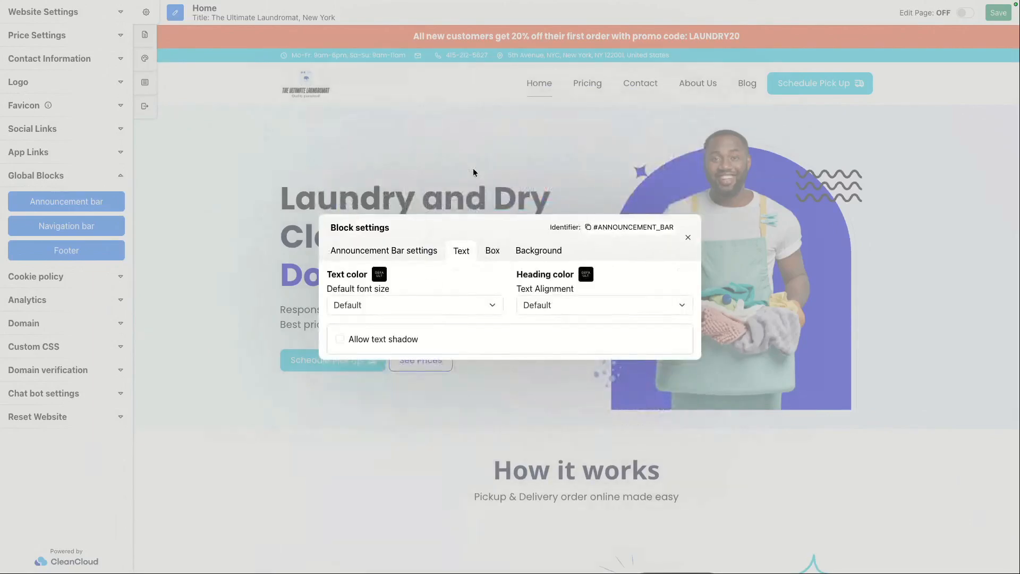
{"action": "left_click", "coordinate": [489, 258]}
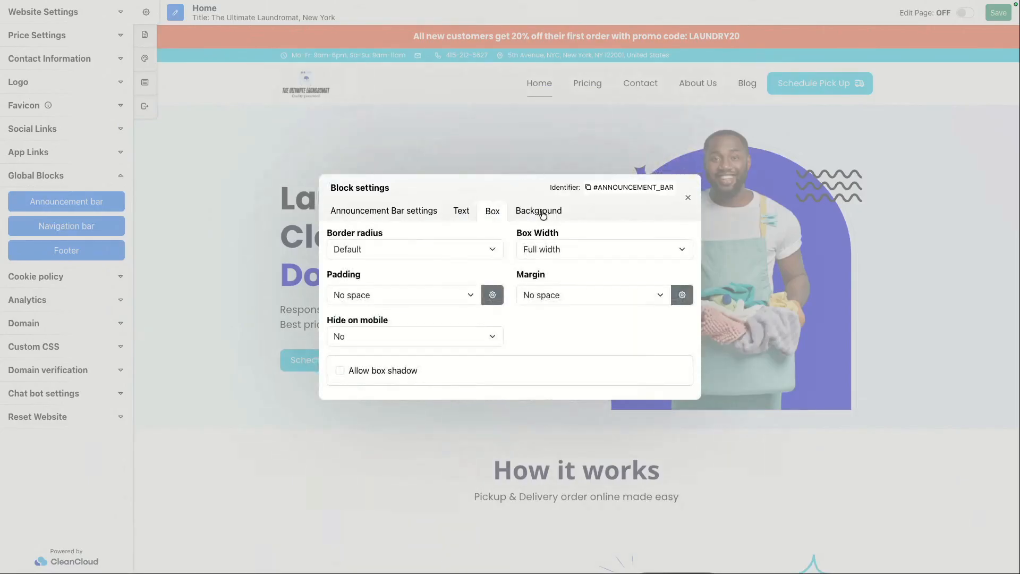
{"action": "left_click", "coordinate": [541, 211]}
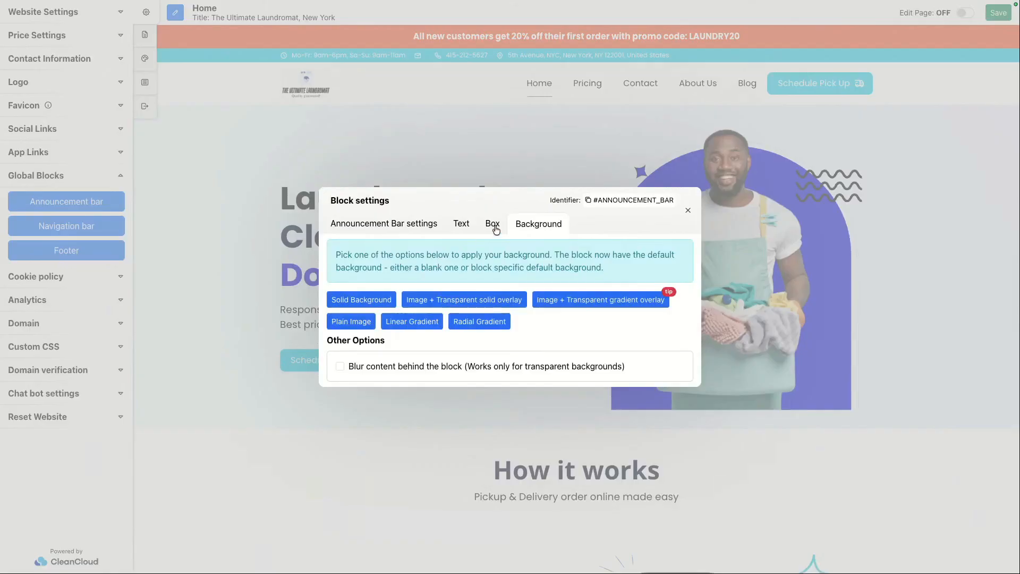
{"action": "left_click", "coordinate": [375, 229]}
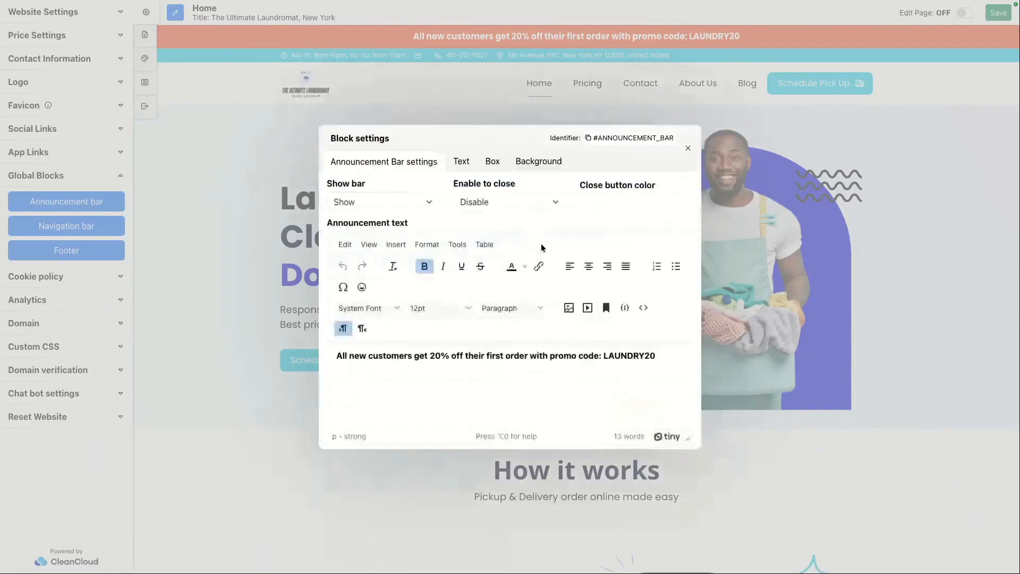
{"action": "left_click", "coordinate": [688, 149]}
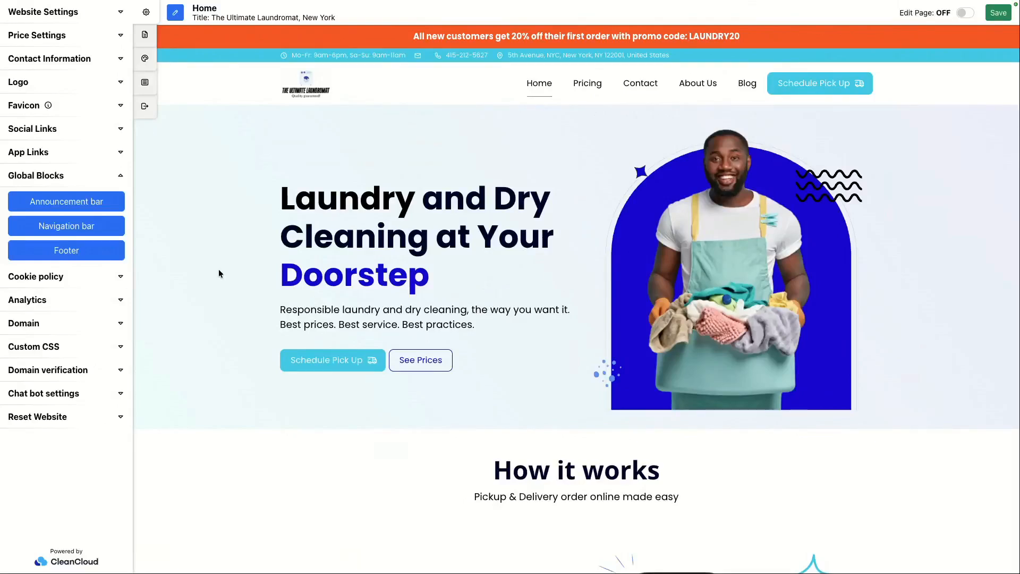
Step: View the domain settings and open the Pricing page of the site
{"action": "left_click", "coordinate": [104, 327]}
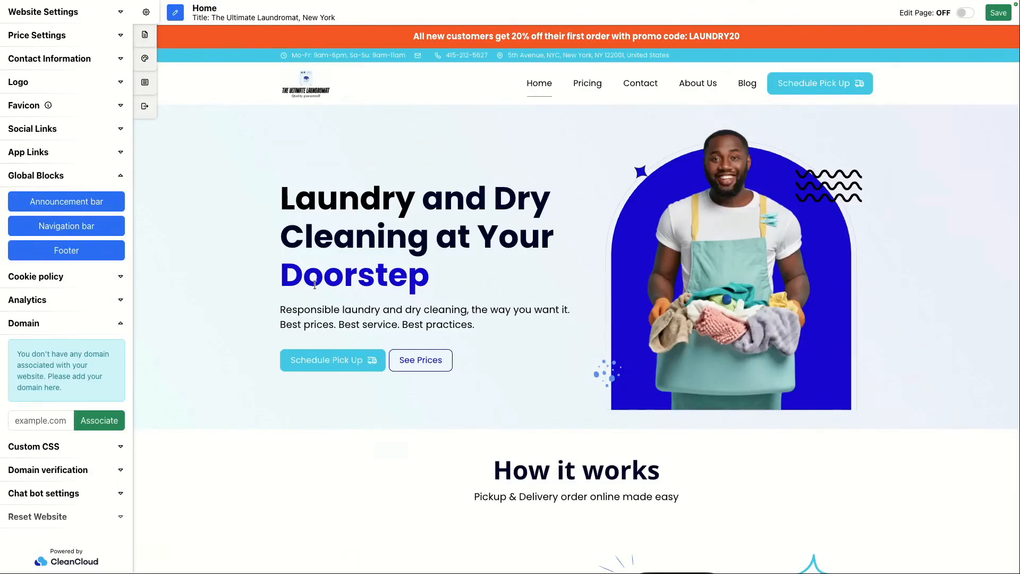
{"action": "left_click", "coordinate": [587, 83]}
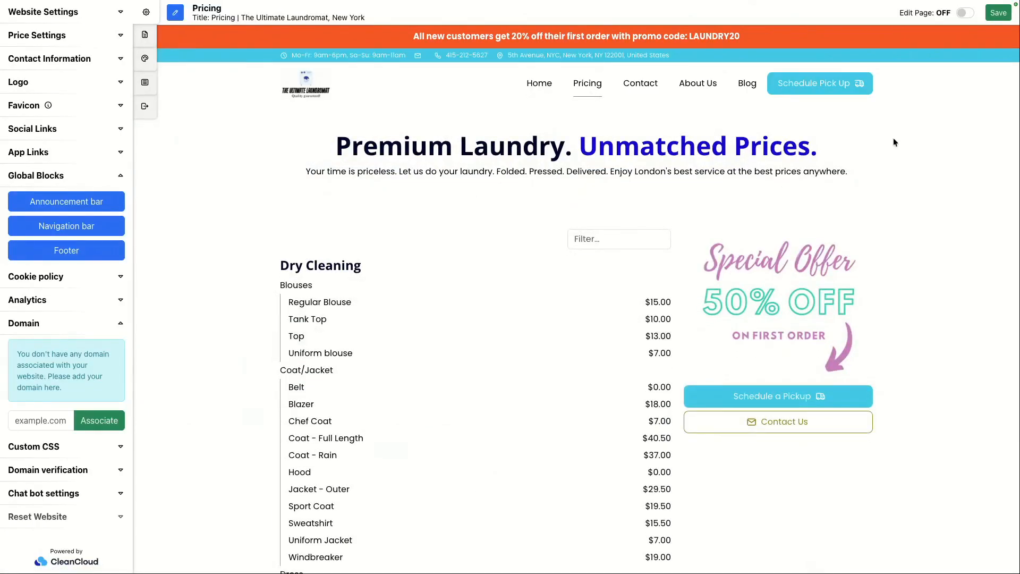
Step: Turn on page editing and review the pricing block's Price List options, then close its block settings
{"action": "left_click", "coordinate": [965, 13]}
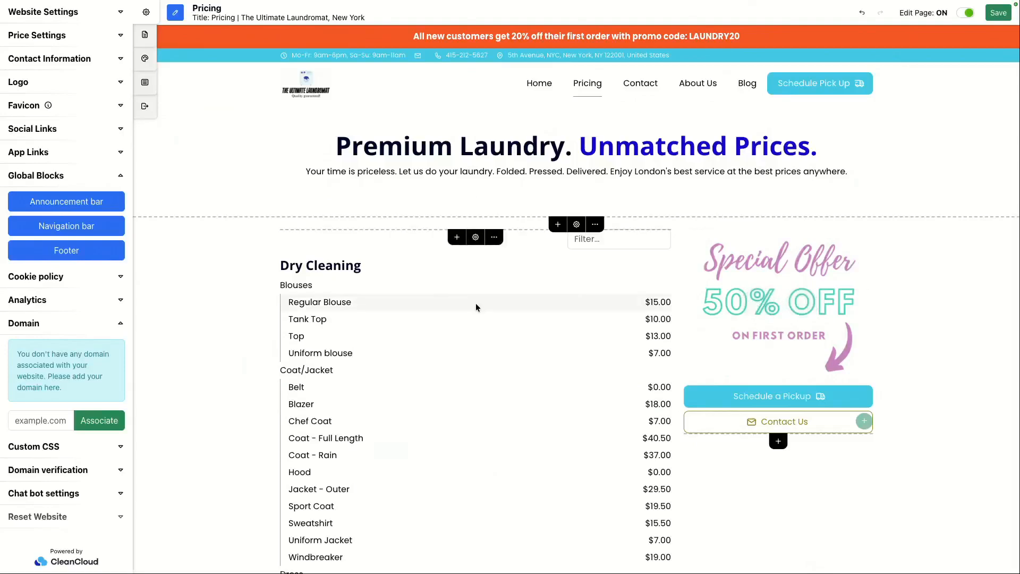
{"action": "left_click", "coordinate": [476, 237]}
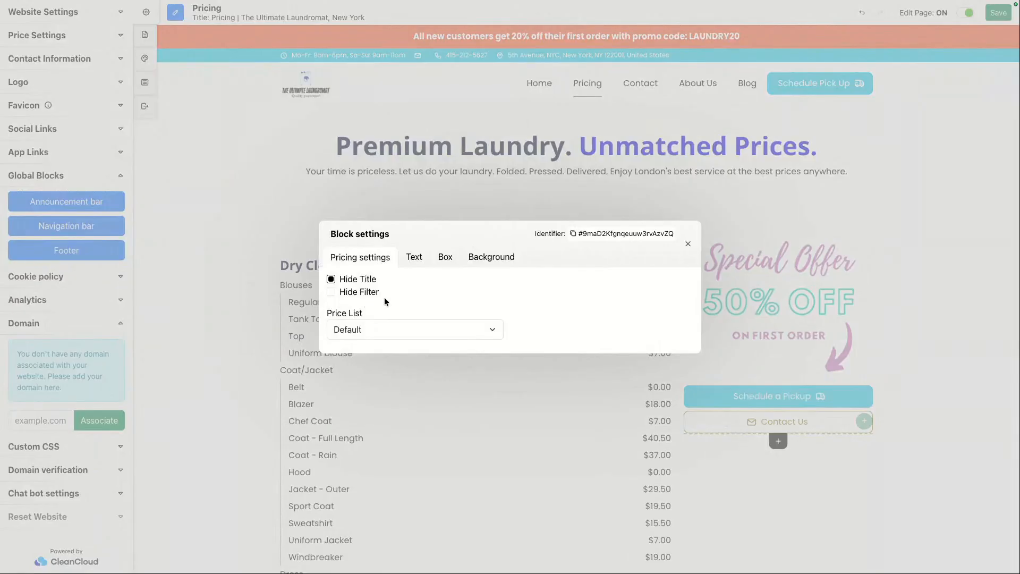
{"action": "left_click", "coordinate": [384, 328]}
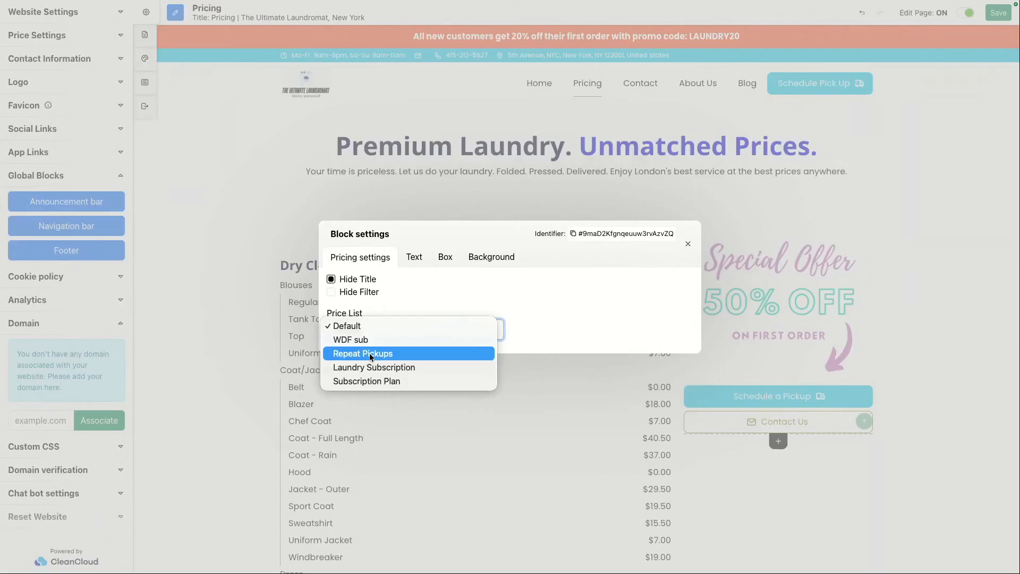
{"action": "left_click", "coordinate": [598, 294]}
{"action": "left_click", "coordinate": [687, 244]}
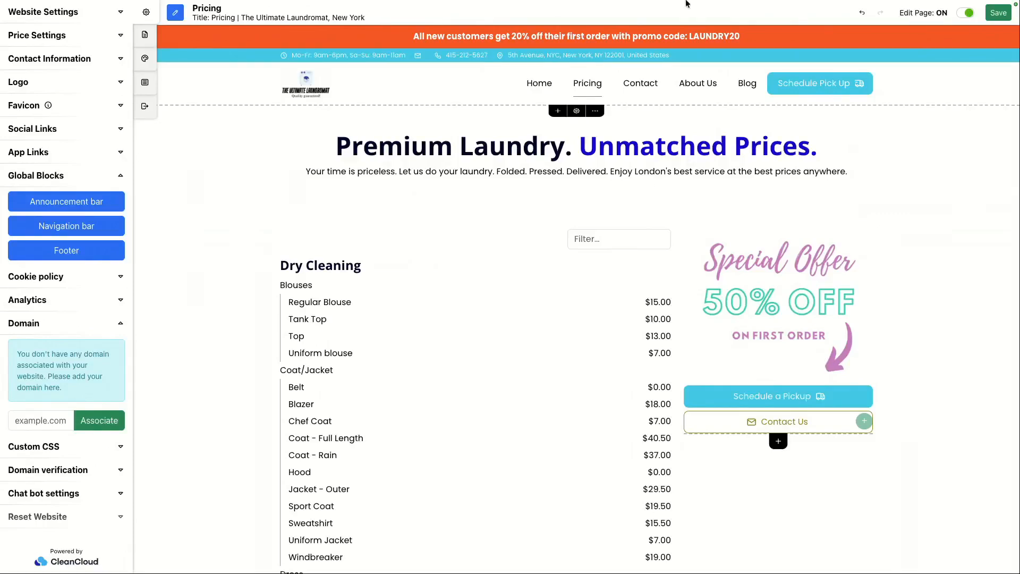
Step: Open the help article on setting up a domain with a hosted website and read through it
{"action": "mouse_move", "coordinate": [687, 1]}
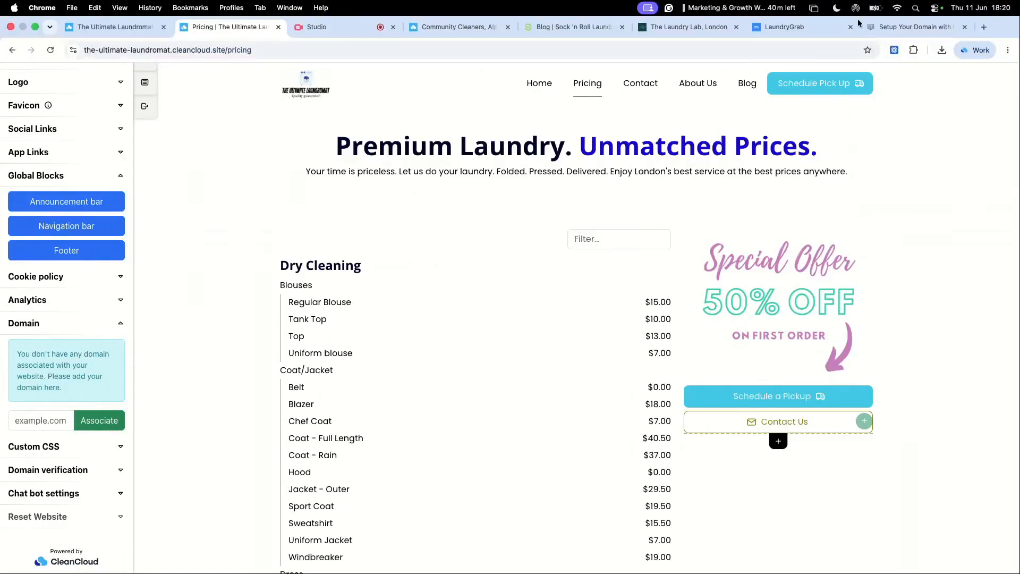
{"action": "left_click", "coordinate": [902, 30]}
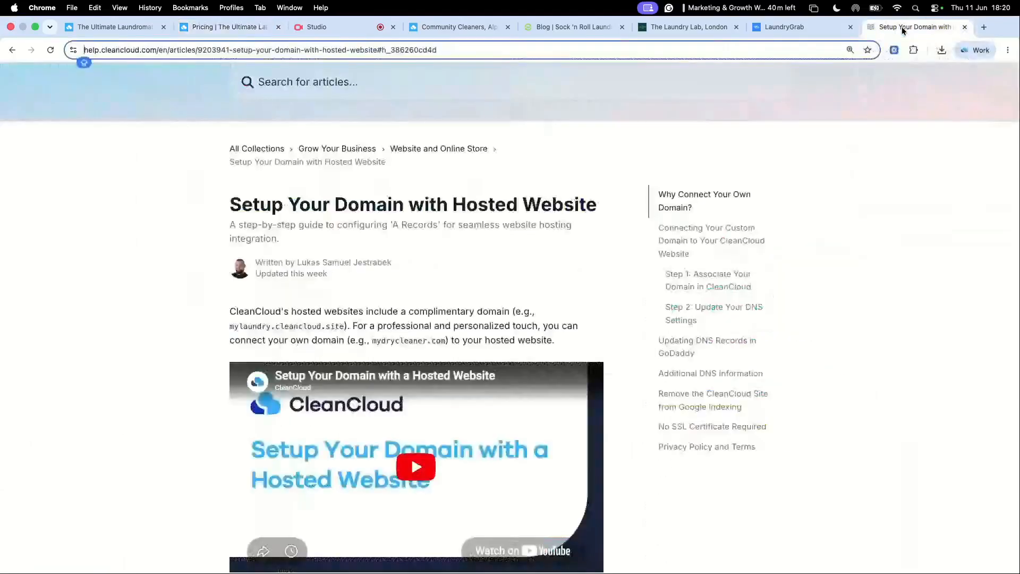
{"action": "scroll", "coordinate": [555, 259], "scroll_direction": "down", "scroll_amount": 2}
{"action": "scroll", "coordinate": [555, 259], "scroll_direction": "down", "scroll_amount": 1}
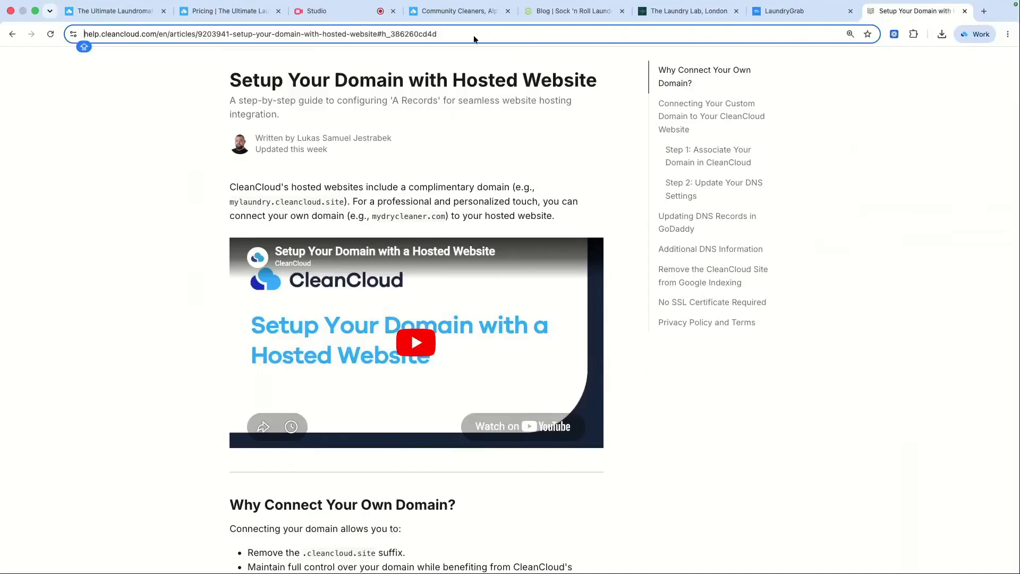
Step: Browse the Community Cleaners example website and open its Subscriptions page
{"action": "left_click", "coordinate": [465, 11]}
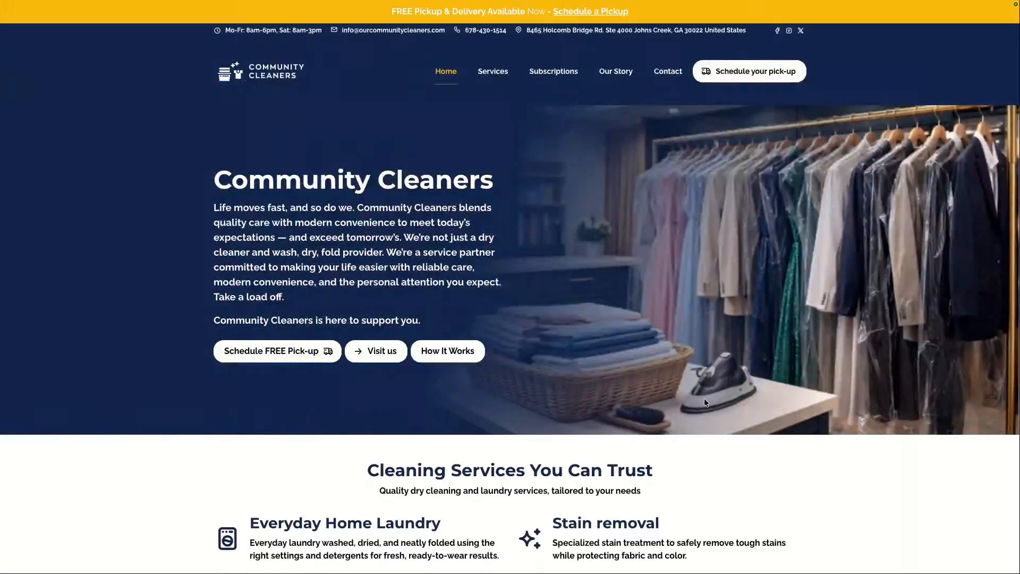
{"action": "scroll", "coordinate": [703, 402], "scroll_direction": "down", "scroll_amount": 2}
{"action": "scroll", "coordinate": [705, 402], "scroll_direction": "down", "scroll_amount": 1}
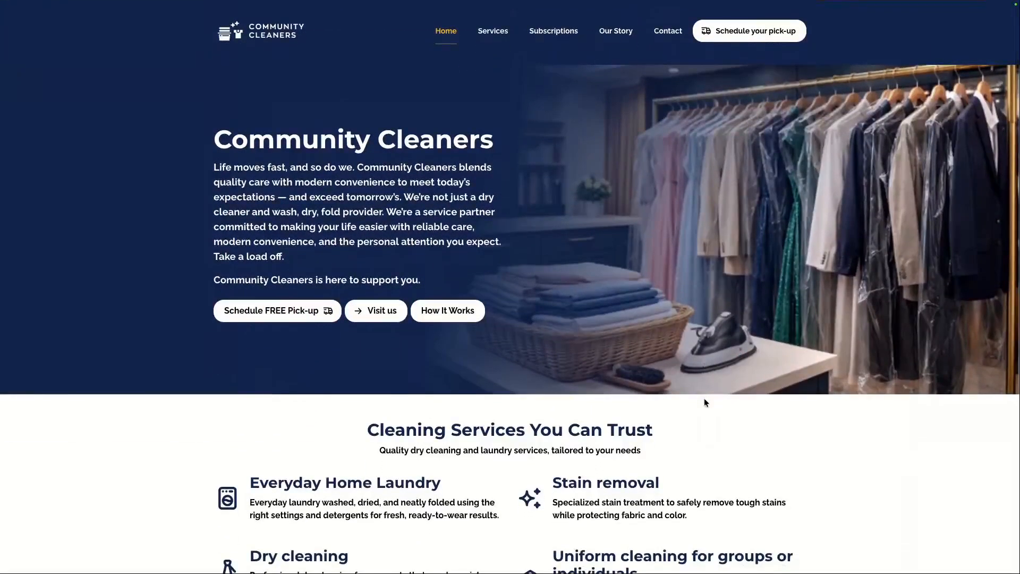
{"action": "scroll", "coordinate": [512, 291], "scroll_direction": "down", "scroll_amount": 6}
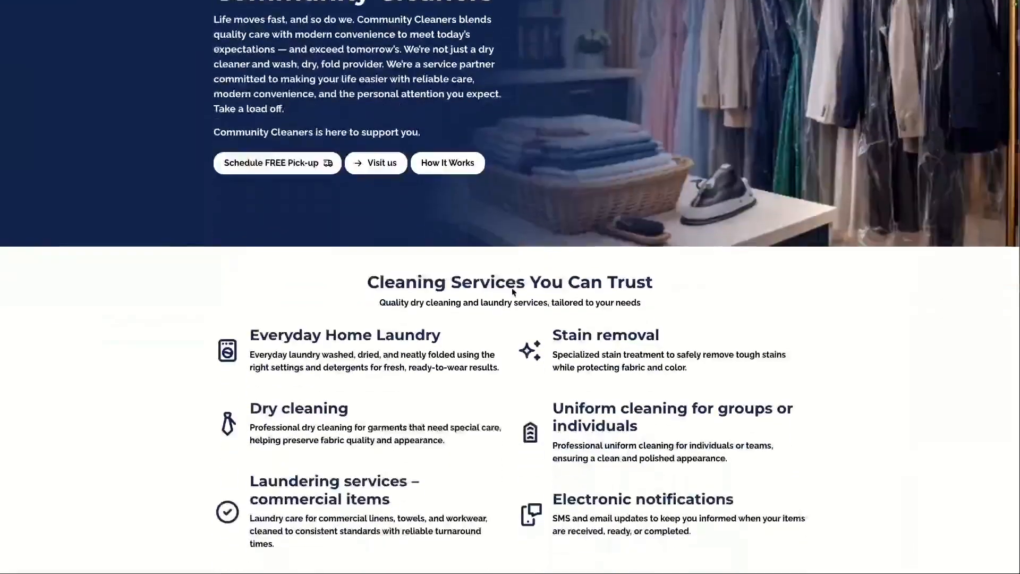
{"action": "scroll", "coordinate": [512, 291], "scroll_direction": "down", "scroll_amount": 8}
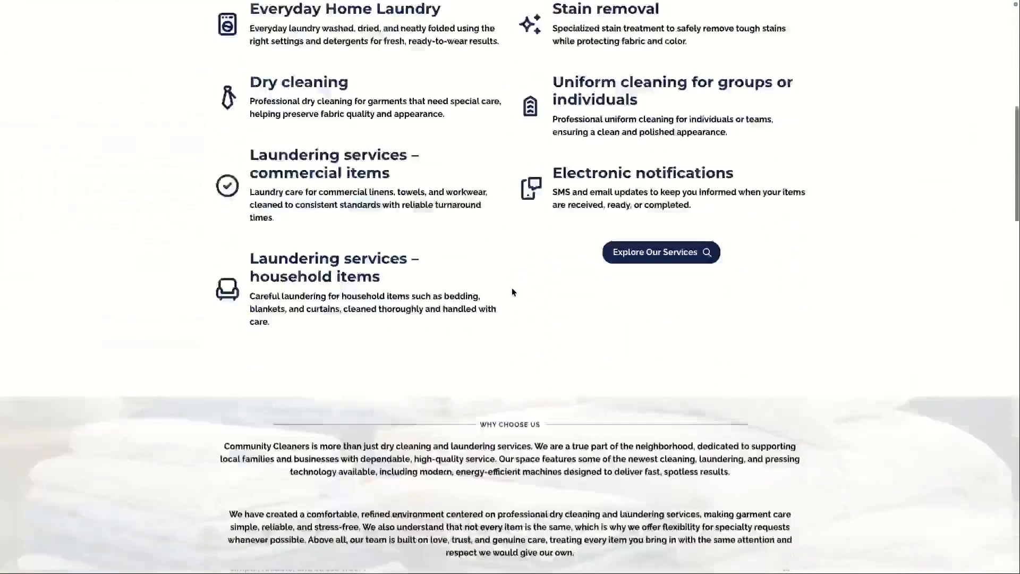
{"action": "scroll", "coordinate": [511, 288], "scroll_direction": "down", "scroll_amount": 5}
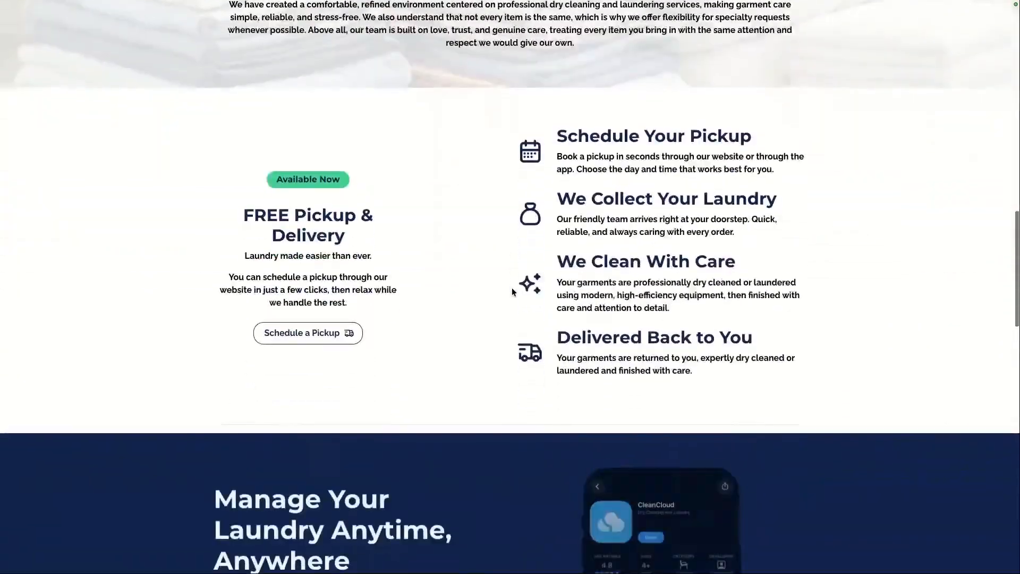
{"action": "scroll", "coordinate": [476, 303], "scroll_direction": "down", "scroll_amount": 8}
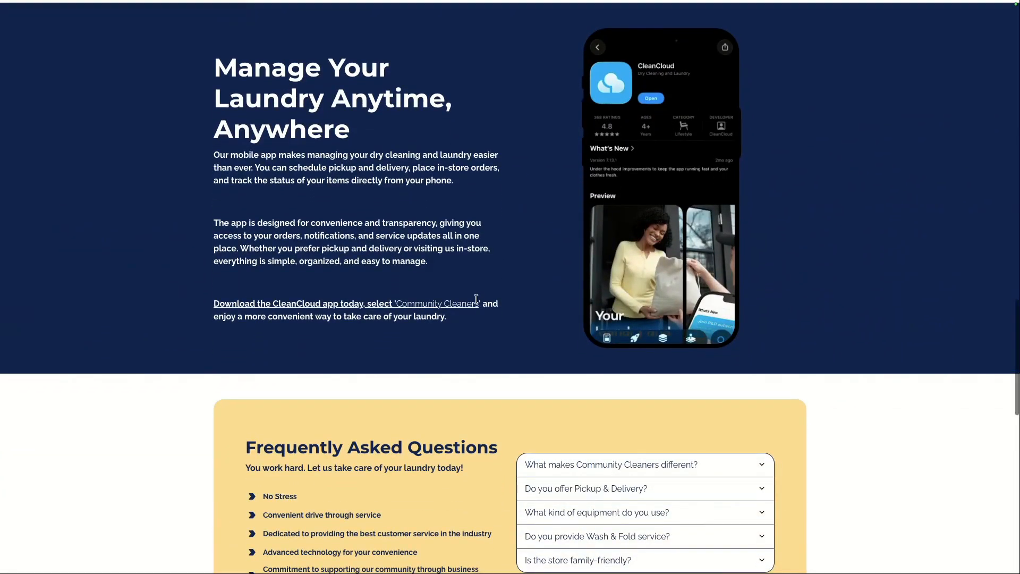
{"action": "scroll", "coordinate": [476, 299], "scroll_direction": "down", "scroll_amount": 4}
{"action": "scroll", "coordinate": [476, 300], "scroll_direction": "up", "scroll_amount": 12}
{"action": "scroll", "coordinate": [476, 302], "scroll_direction": "up", "scroll_amount": 10}
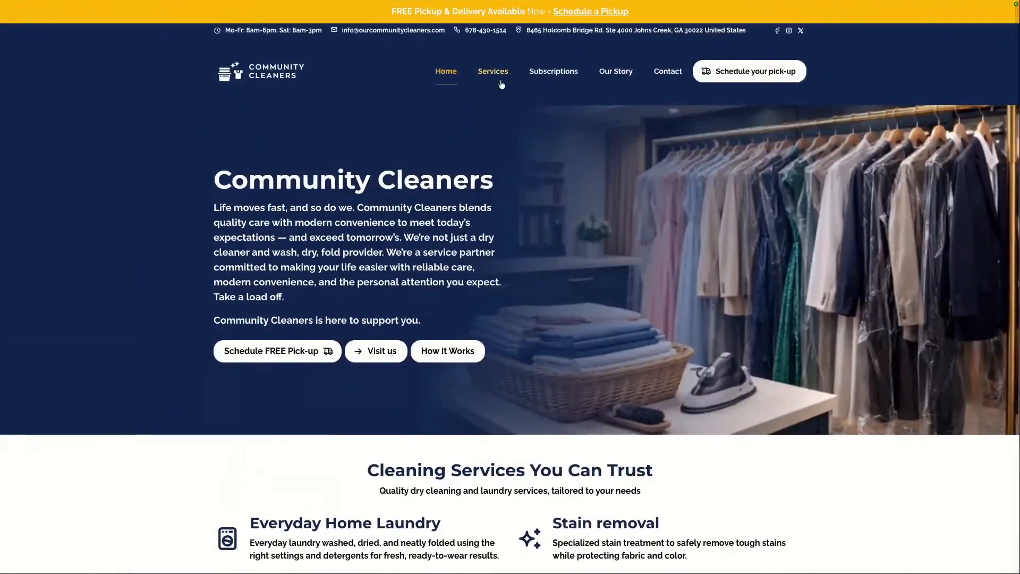
{"action": "left_click", "coordinate": [552, 75]}
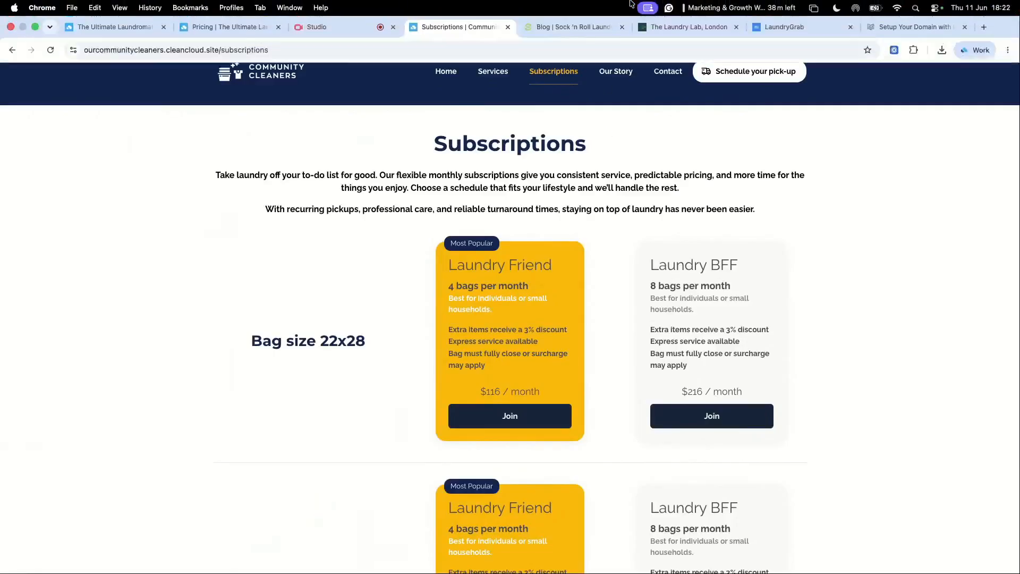
Step: Browse the Sock 'n Roll example website from its blog down to the footer
{"action": "left_click", "coordinate": [573, 15]}
{"action": "scroll", "coordinate": [624, 317], "scroll_direction": "up", "scroll_amount": 5}
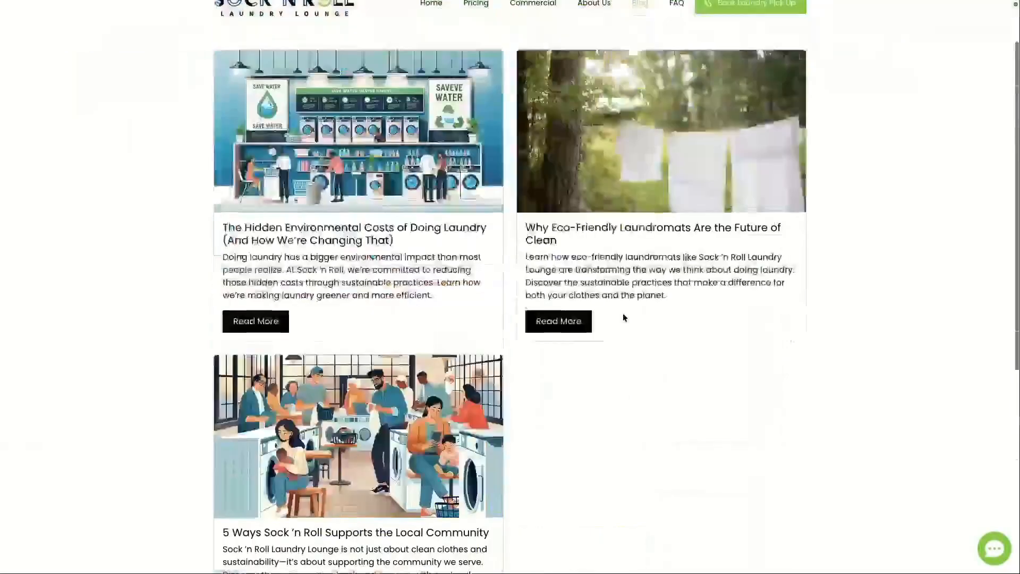
{"action": "scroll", "coordinate": [690, 328], "scroll_direction": "up", "scroll_amount": 8}
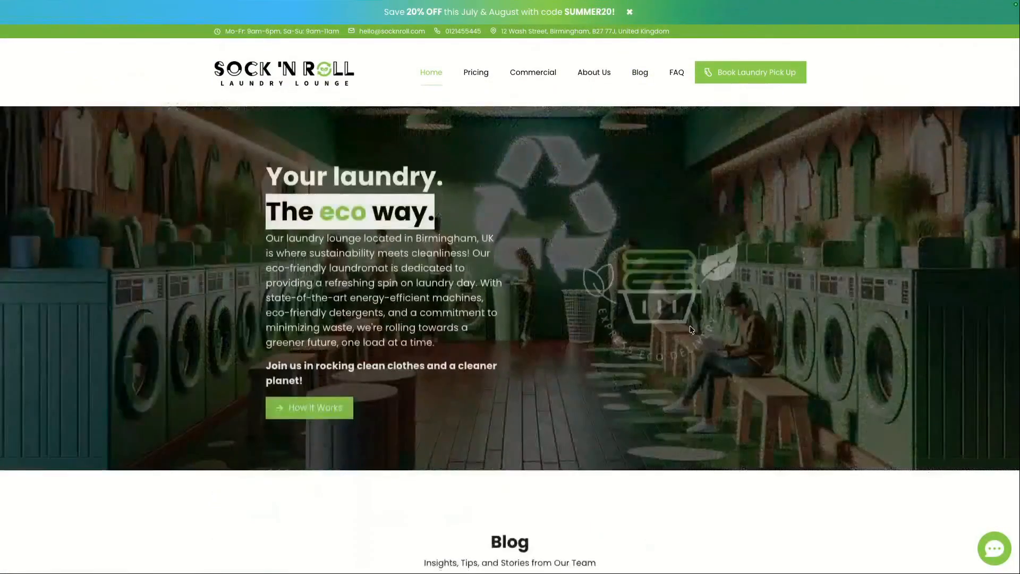
{"action": "scroll", "coordinate": [534, 333], "scroll_direction": "down", "scroll_amount": 10}
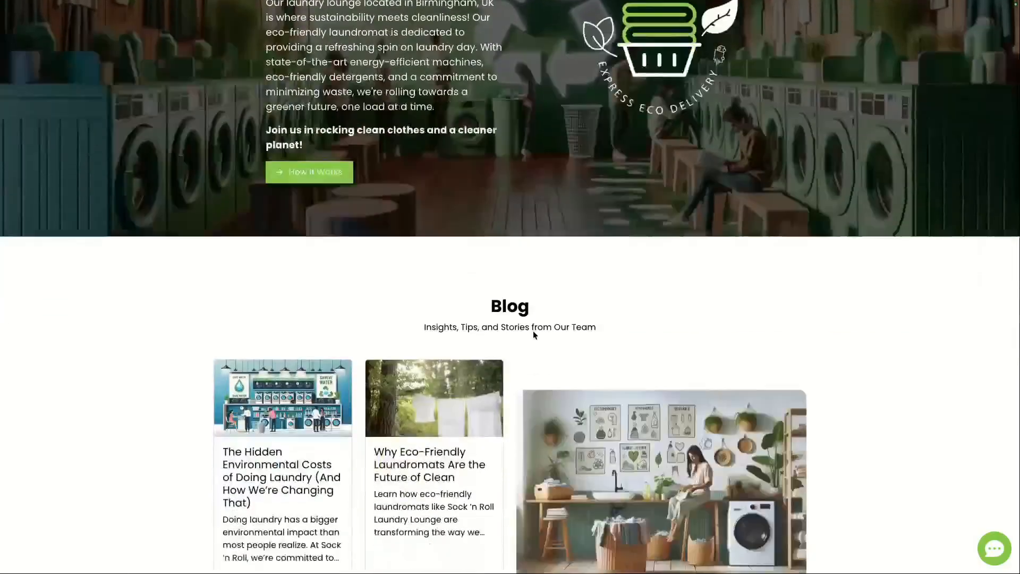
{"action": "scroll", "coordinate": [533, 330], "scroll_direction": "down", "scroll_amount": 12}
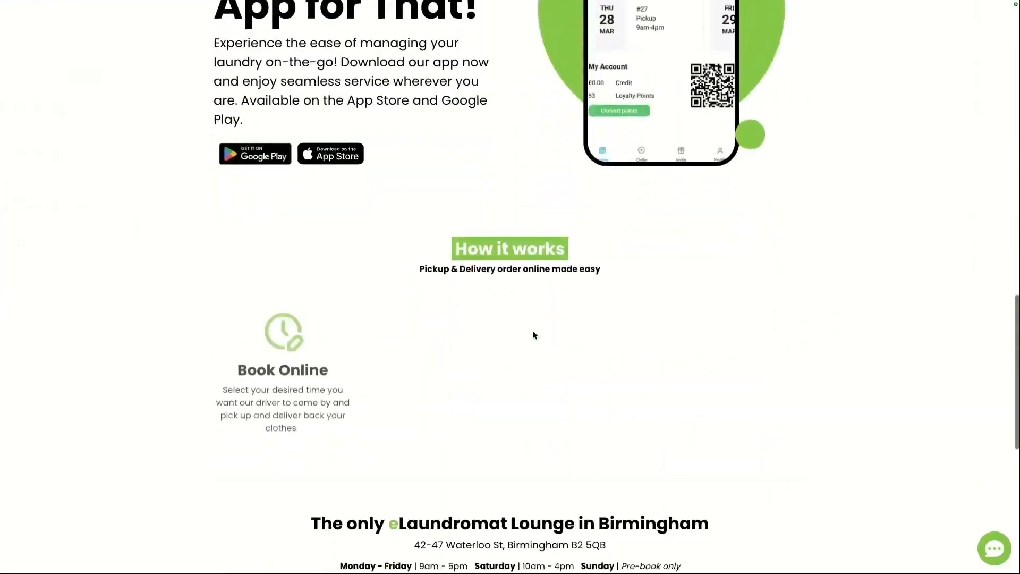
{"action": "scroll", "coordinate": [534, 334], "scroll_direction": "down", "scroll_amount": 5}
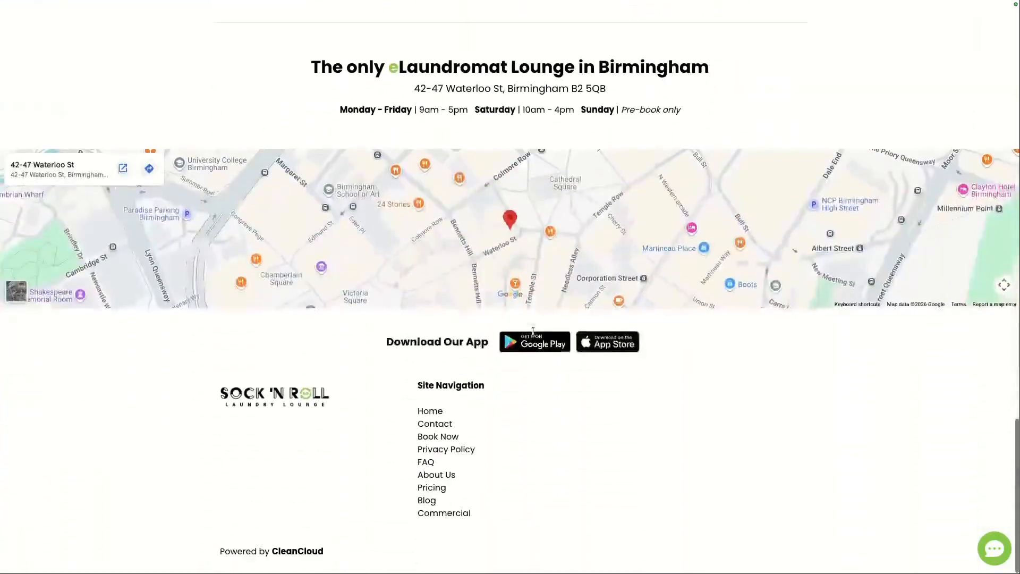
{"action": "scroll", "coordinate": [552, 296], "scroll_direction": "up", "scroll_amount": 15}
{"action": "scroll", "coordinate": [553, 297], "scroll_direction": "up", "scroll_amount": 6}
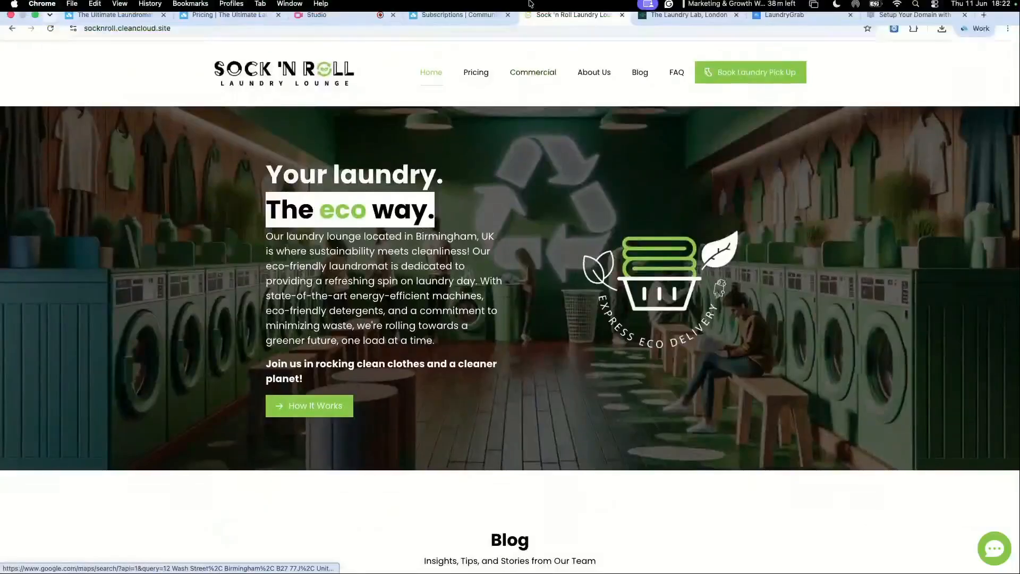
Step: Browse The Laundry Lab example website down to its customer reviews
{"action": "left_click", "coordinate": [672, 27]}
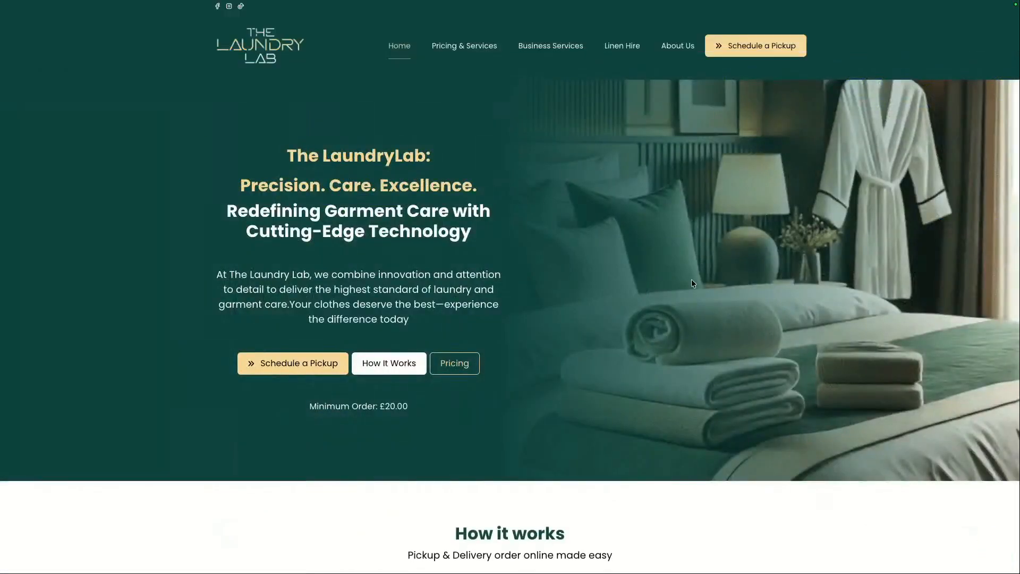
{"action": "scroll", "coordinate": [691, 283], "scroll_direction": "down", "scroll_amount": 3}
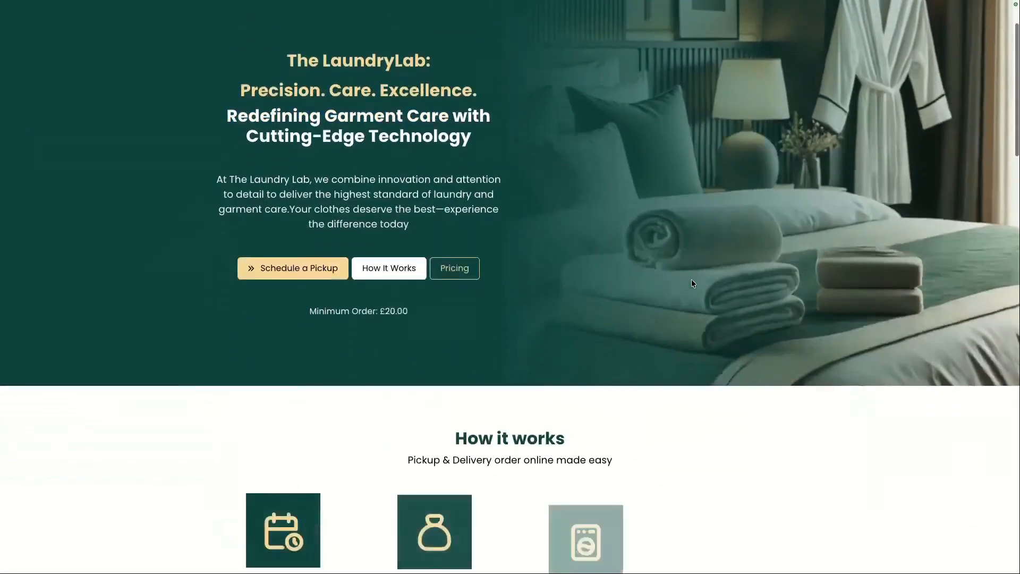
{"action": "scroll", "coordinate": [692, 283], "scroll_direction": "down", "scroll_amount": 12}
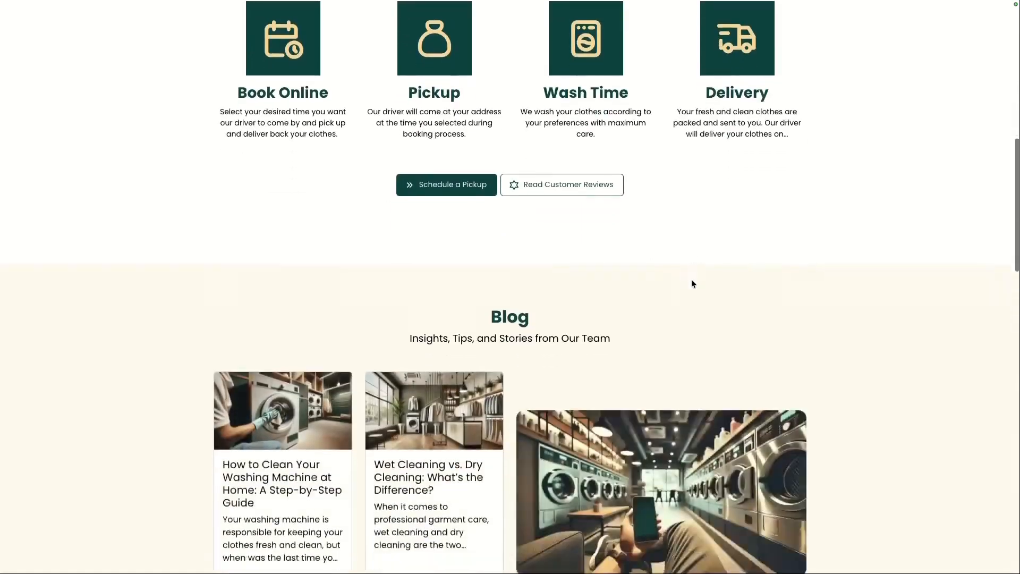
{"action": "scroll", "coordinate": [692, 283], "scroll_direction": "down", "scroll_amount": 8}
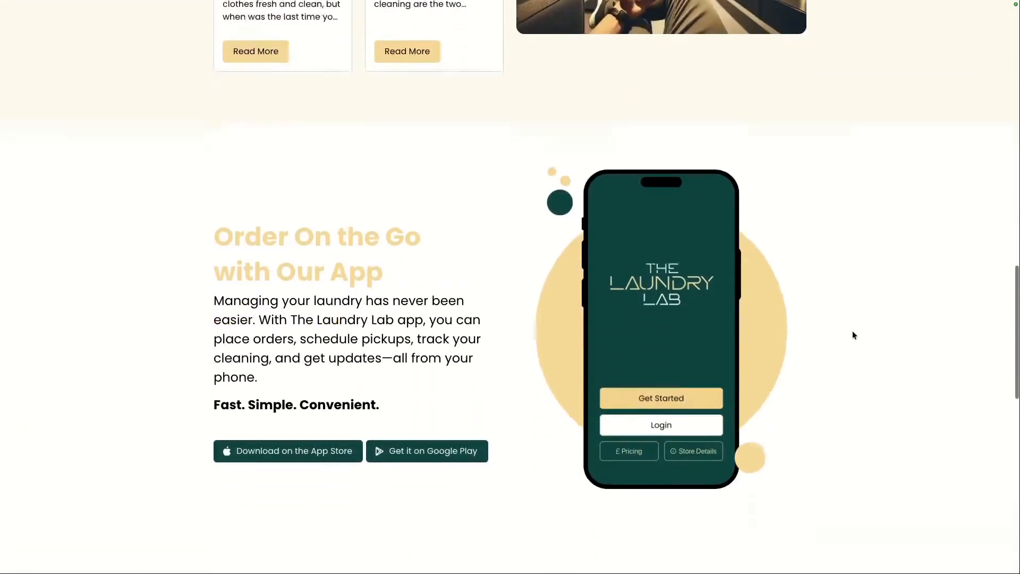
{"action": "scroll", "coordinate": [852, 335], "scroll_direction": "down", "scroll_amount": 1}
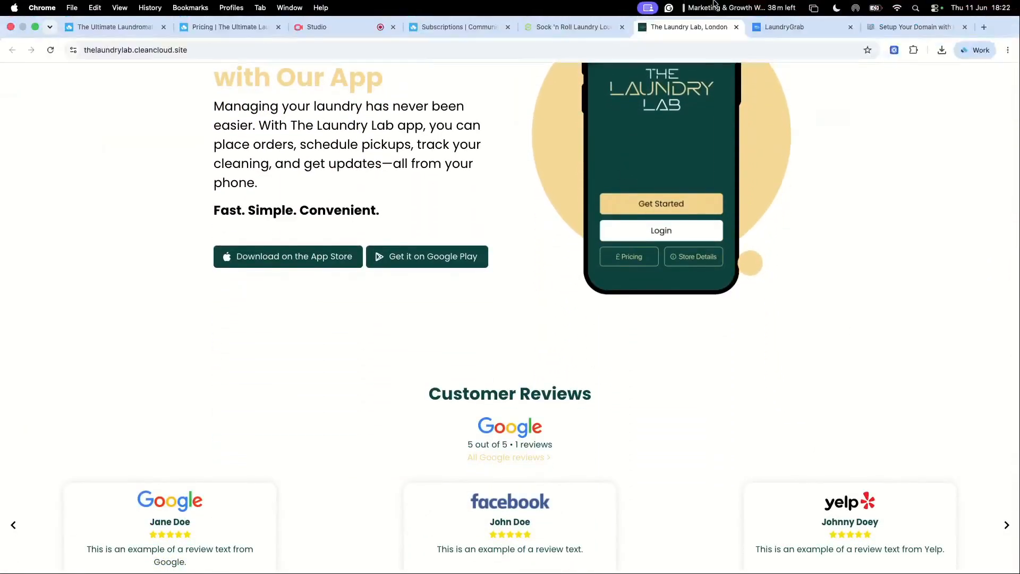
Step: Browse the LaundryGrab example website through its services, reviews and how-it-works sections
{"action": "left_click", "coordinate": [779, 30]}
{"action": "scroll", "coordinate": [543, 349], "scroll_direction": "down", "scroll_amount": 3}
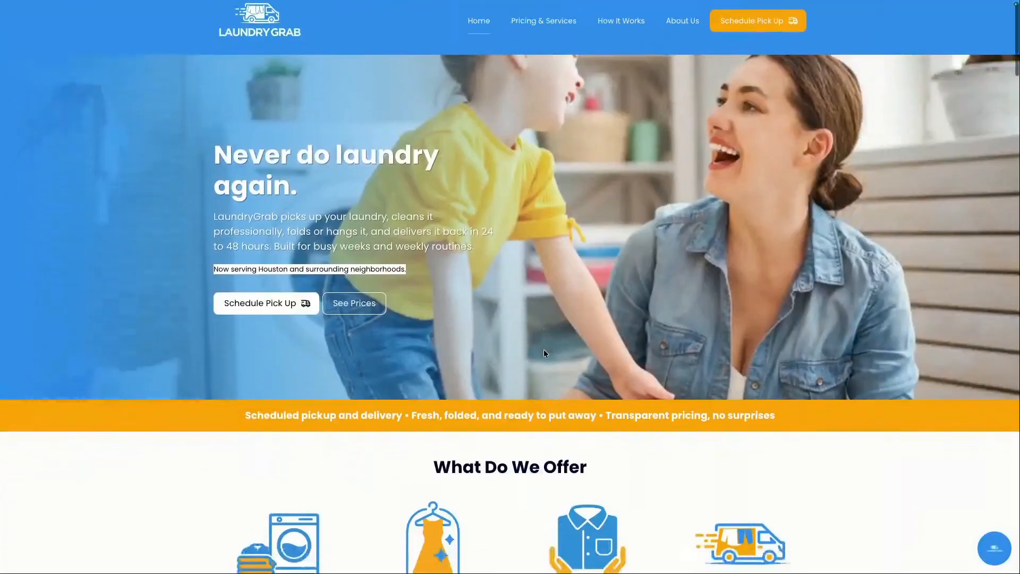
{"action": "scroll", "coordinate": [544, 353], "scroll_direction": "down", "scroll_amount": 5}
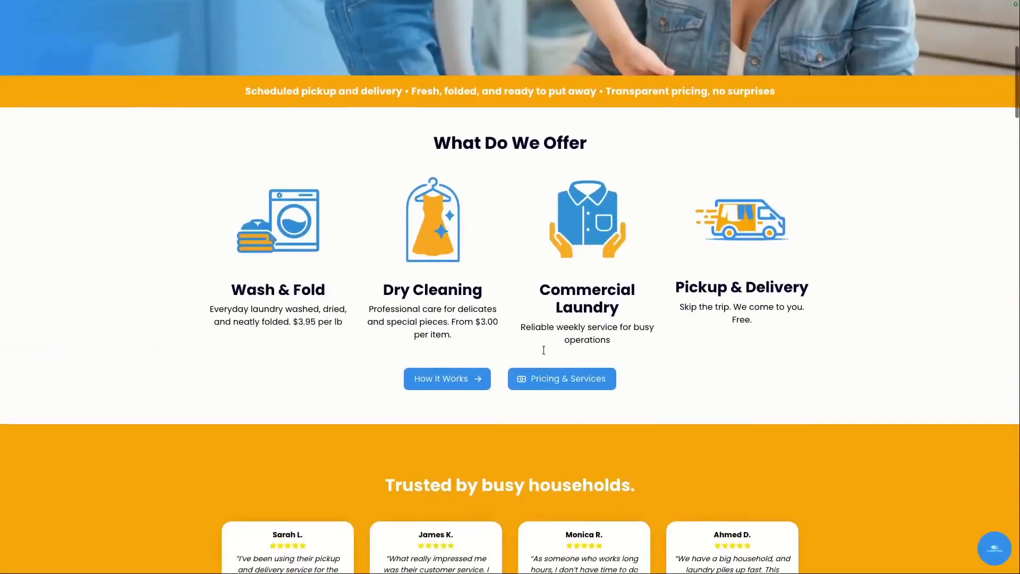
{"action": "scroll", "coordinate": [705, 360], "scroll_direction": "down", "scroll_amount": 6}
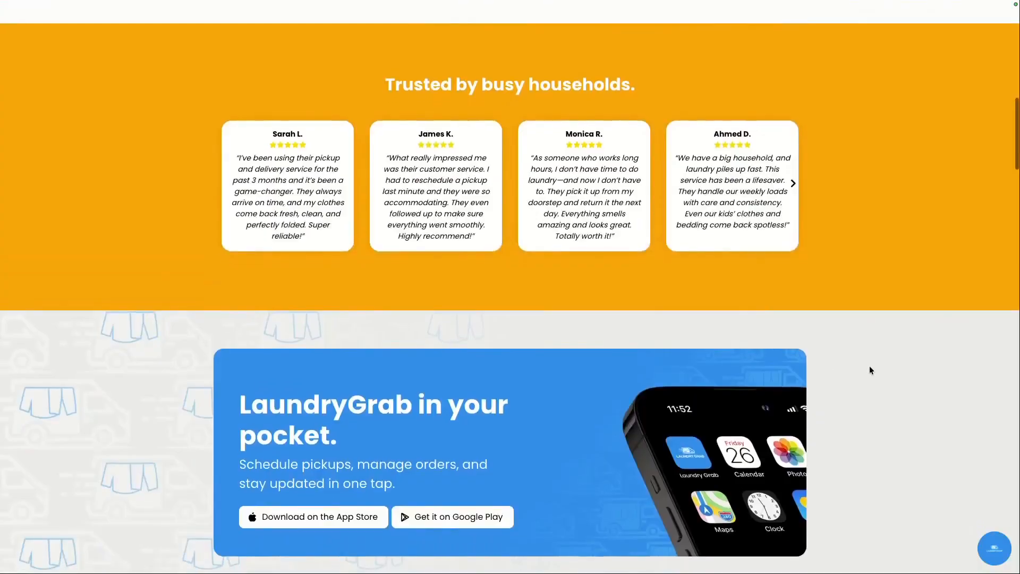
{"action": "scroll", "coordinate": [869, 367], "scroll_direction": "down", "scroll_amount": 8}
{"action": "scroll", "coordinate": [869, 370], "scroll_direction": "down", "scroll_amount": 3}
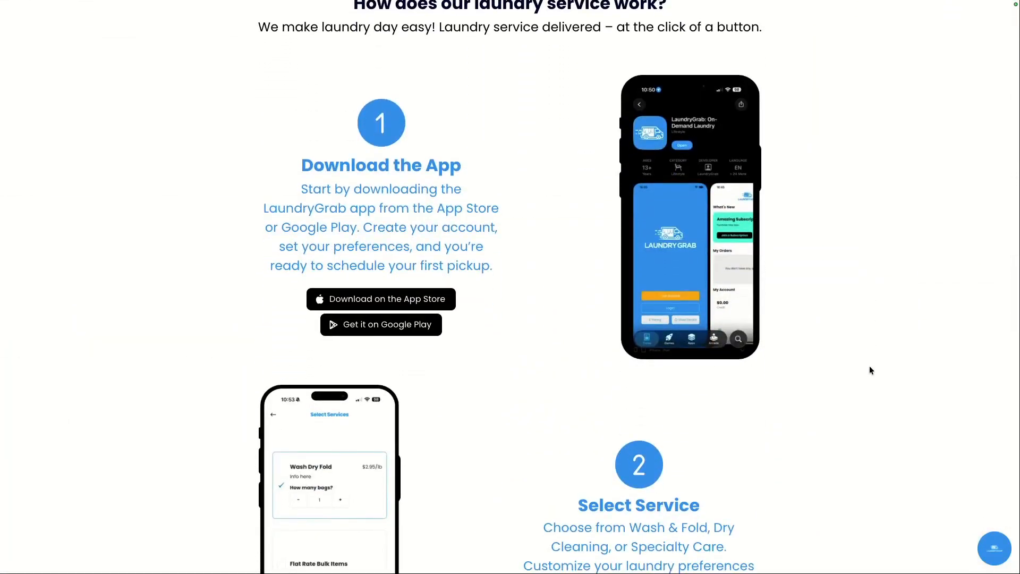
{"action": "scroll", "coordinate": [836, 371], "scroll_direction": "down", "scroll_amount": 7}
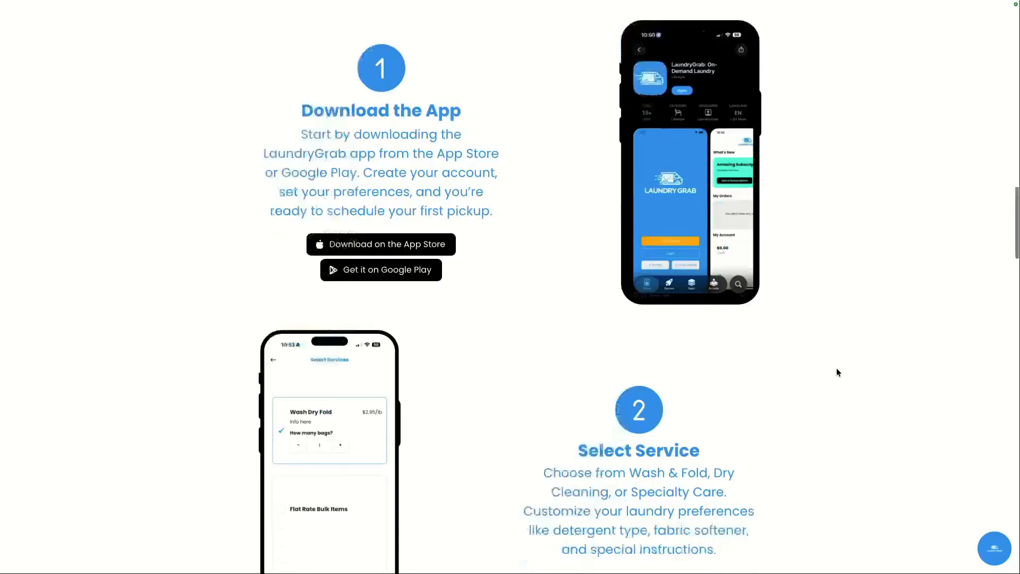
{"action": "scroll", "coordinate": [837, 371], "scroll_direction": "down", "scroll_amount": 12}
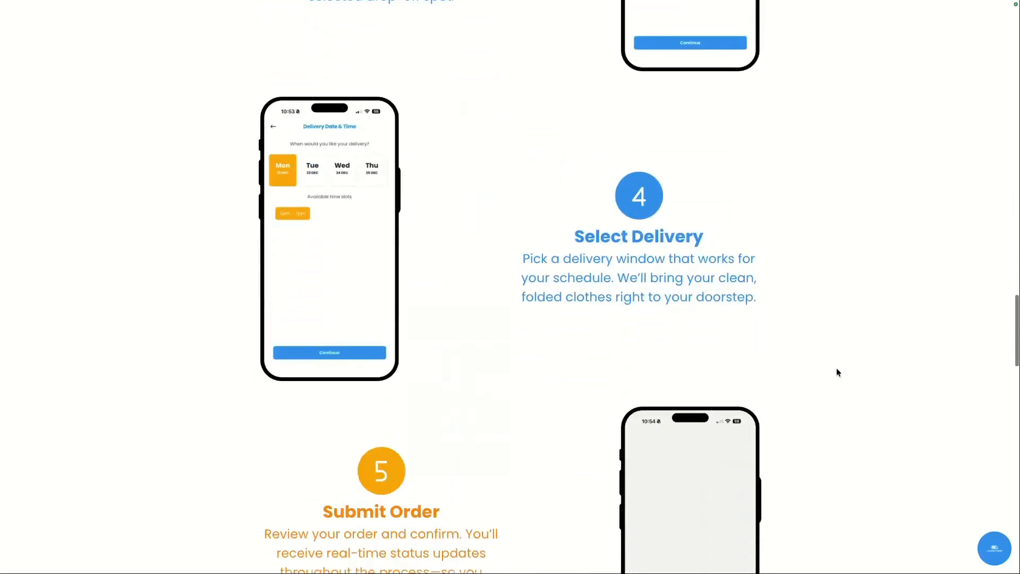
{"action": "scroll", "coordinate": [837, 372], "scroll_direction": "down", "scroll_amount": 4}
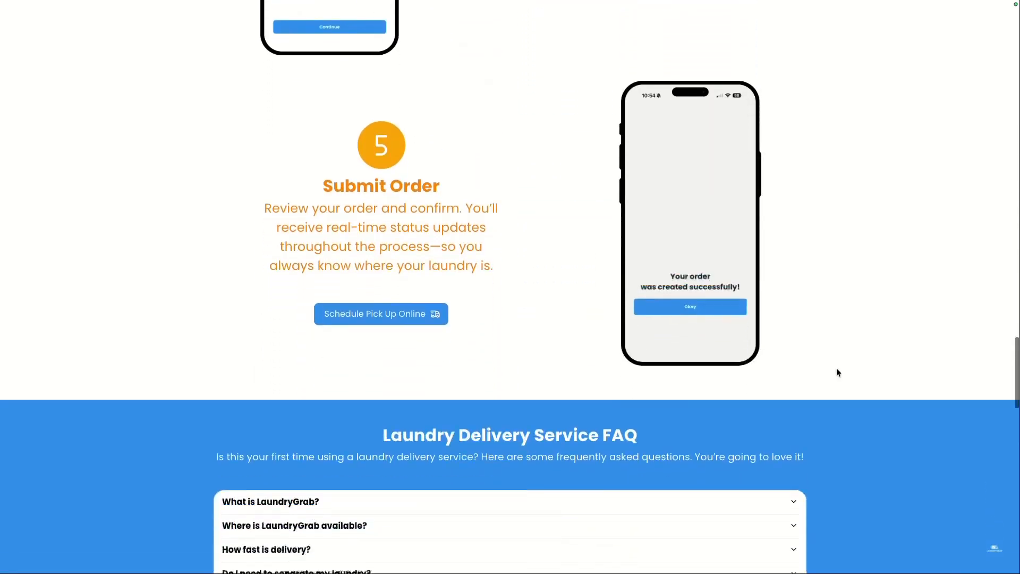
{"action": "scroll", "coordinate": [746, 277], "scroll_direction": "up", "scroll_amount": 1}
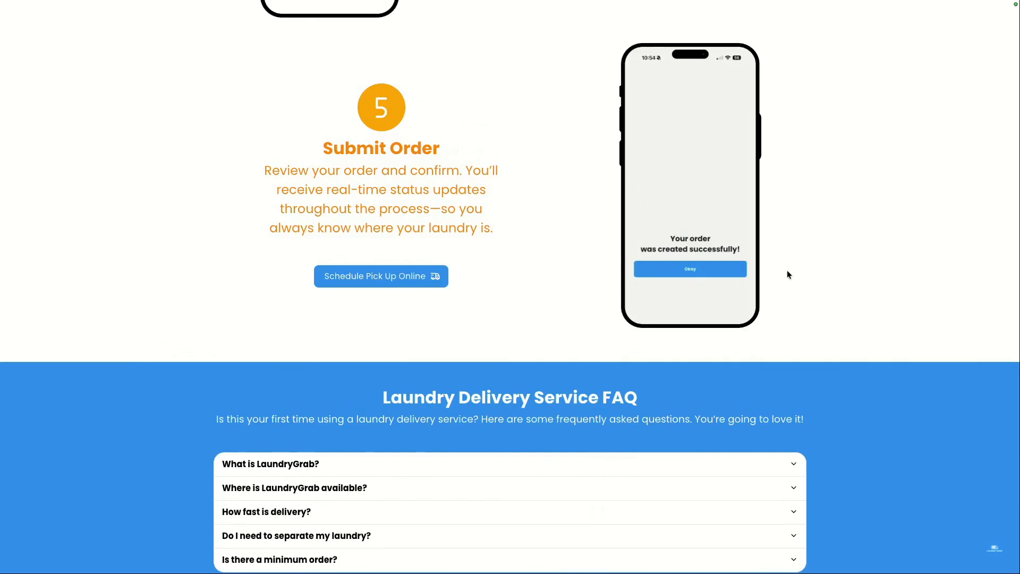
{"action": "scroll", "coordinate": [787, 274], "scroll_direction": "up", "scroll_amount": 20}
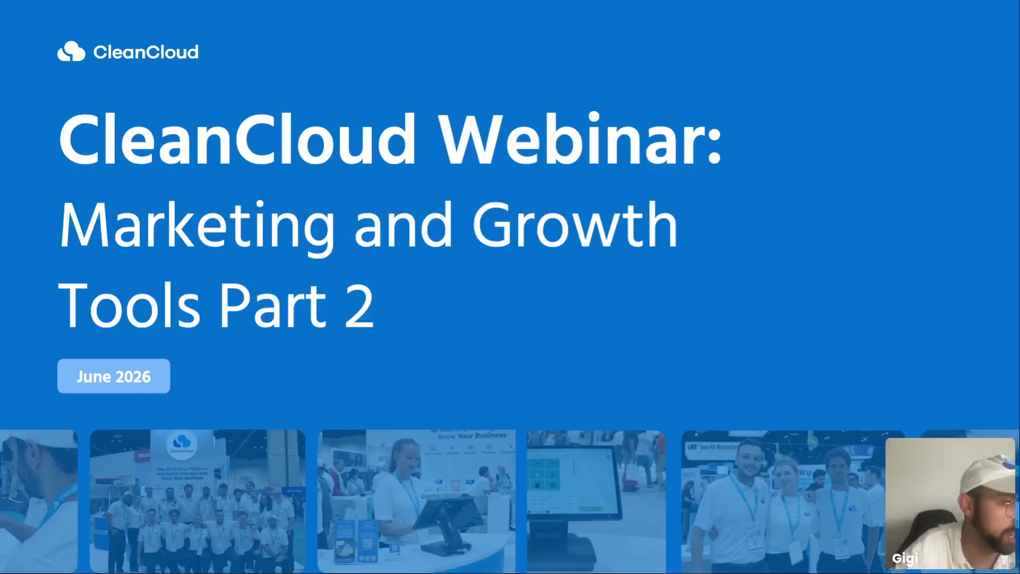
{"action": "key", "text": "Right"}
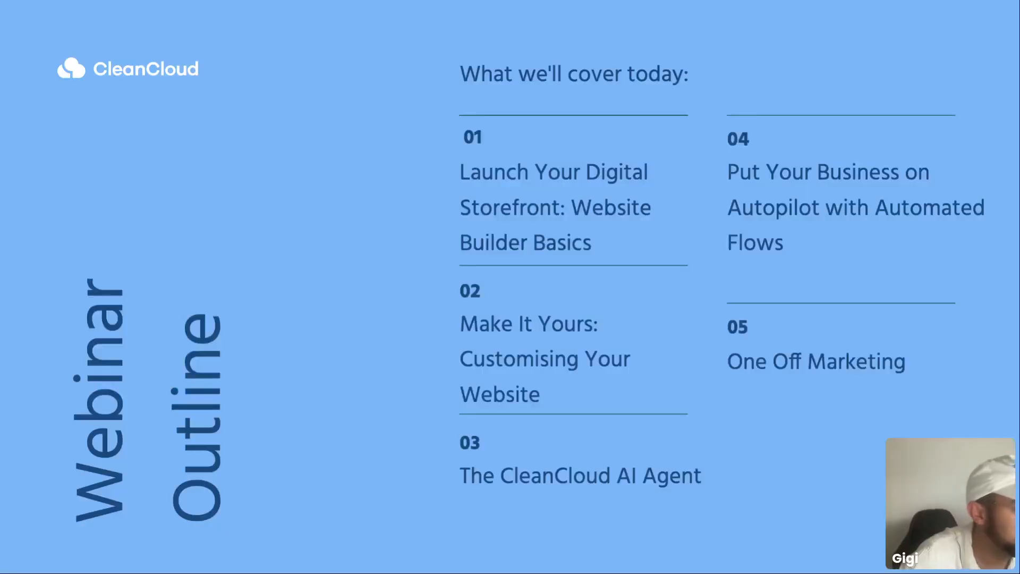
{"action": "key", "text": "Right"}
{"action": "key", "text": "Right"}
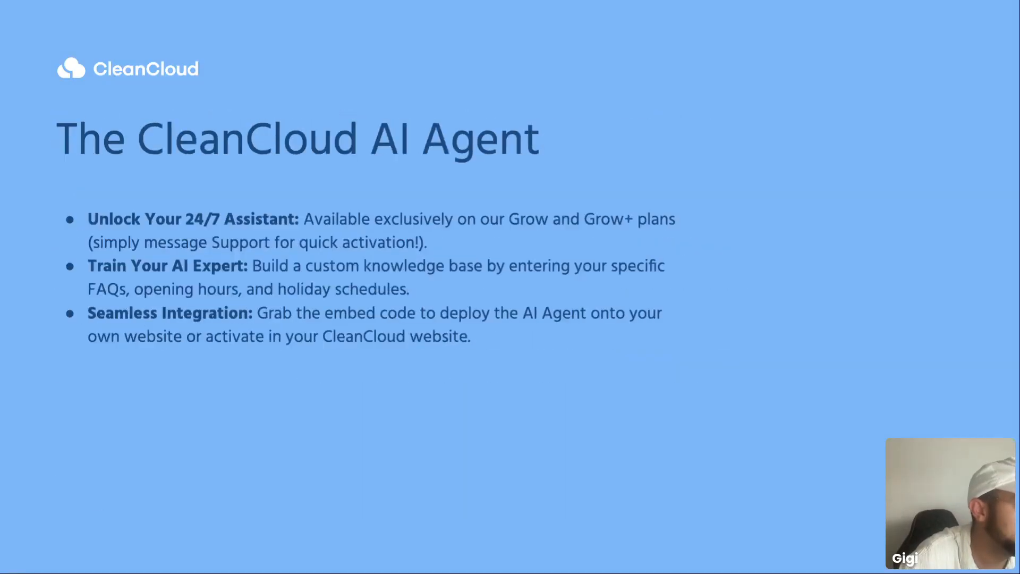
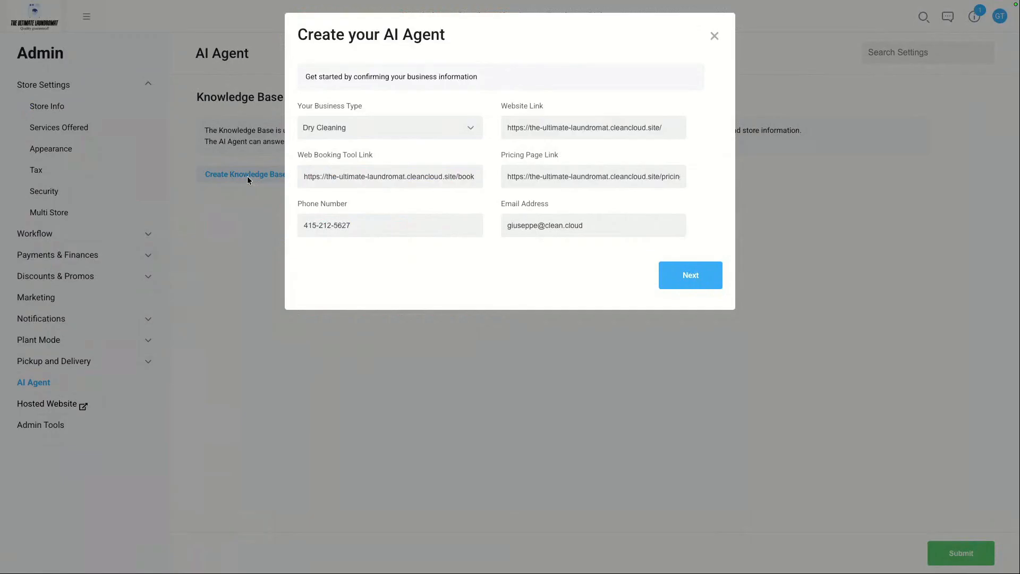
Step: Set the business type to Laundromat, check the prefilled website, booking, pricing and contact details, and continue
{"action": "left_click", "coordinate": [407, 131]}
{"action": "left_click", "coordinate": [400, 134]}
{"action": "triple_click", "coordinate": [568, 128]}
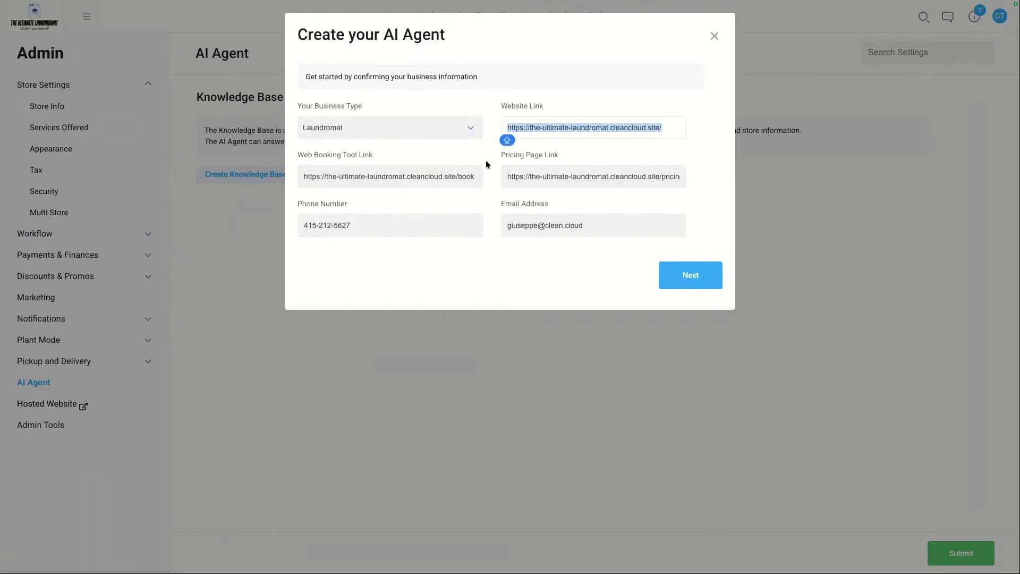
{"action": "left_click", "coordinate": [440, 176]}
{"action": "triple_click", "coordinate": [441, 176]}
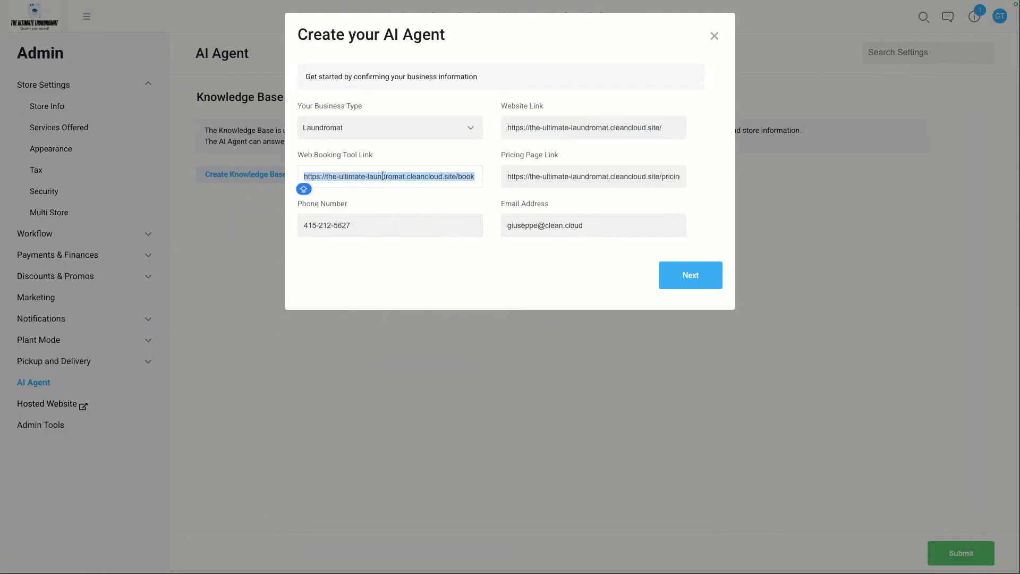
{"action": "triple_click", "coordinate": [561, 181]}
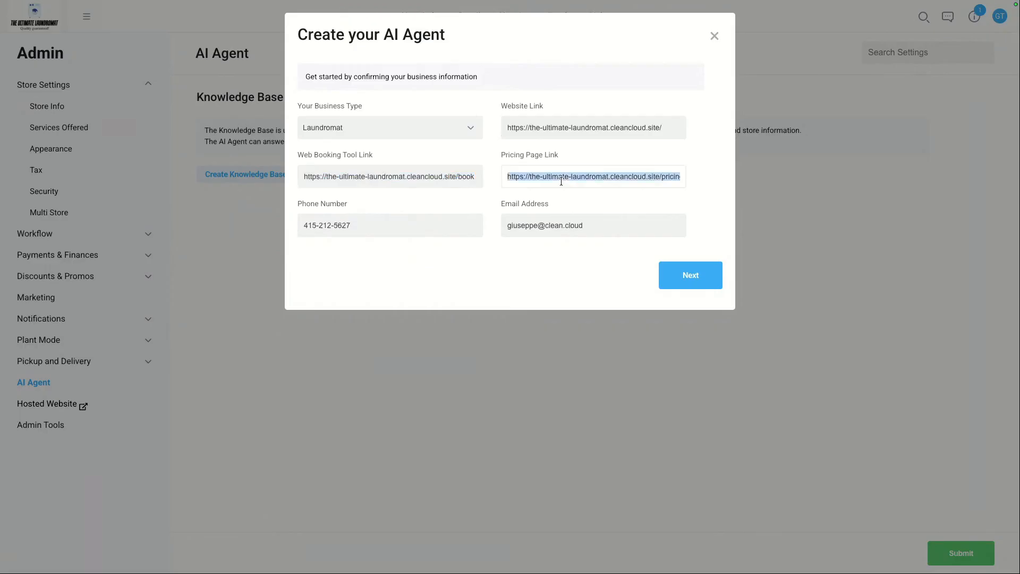
{"action": "triple_click", "coordinate": [373, 226]}
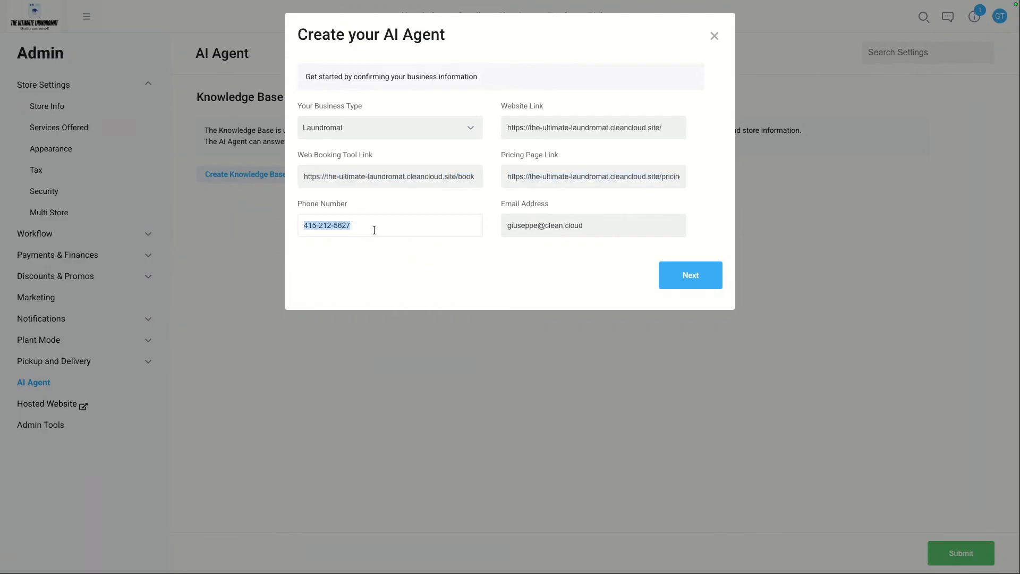
{"action": "triple_click", "coordinate": [560, 229]}
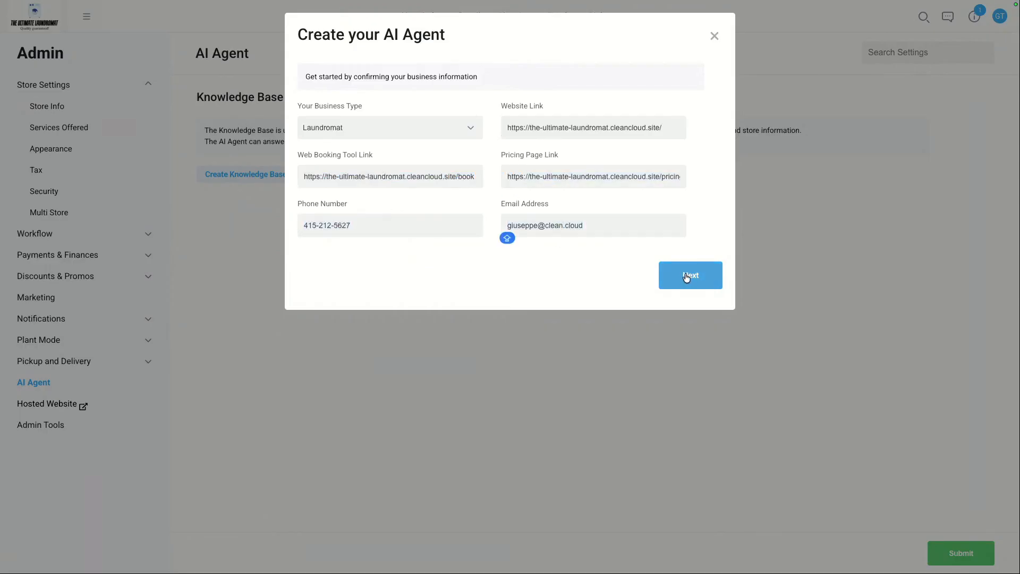
{"action": "left_click", "coordinate": [686, 276]}
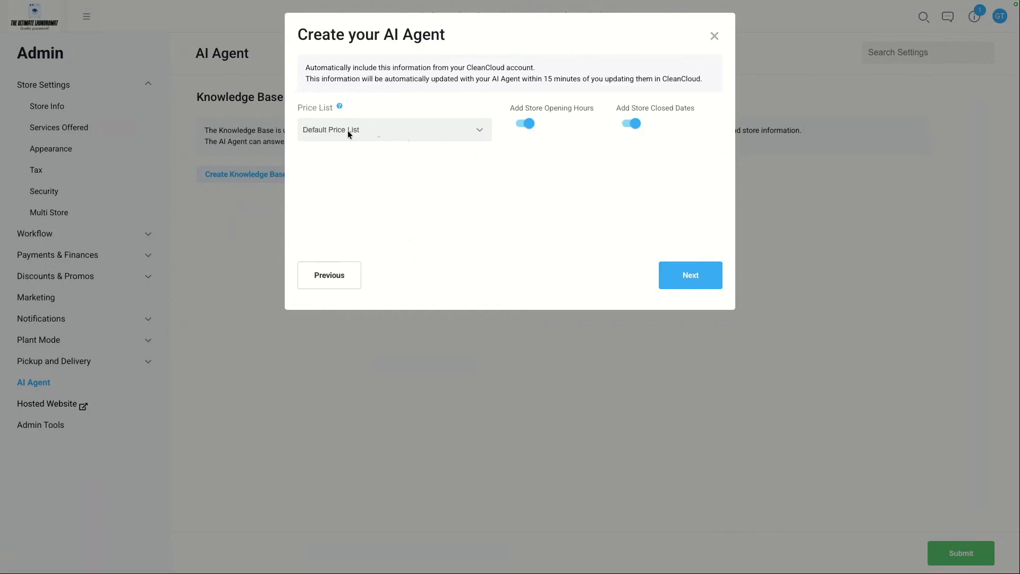
Step: Keep the Default Price List with store opening hours and closed dates included, and continue
{"action": "left_click", "coordinate": [380, 131]}
{"action": "left_click", "coordinate": [552, 151]}
{"action": "left_click", "coordinate": [690, 275]}
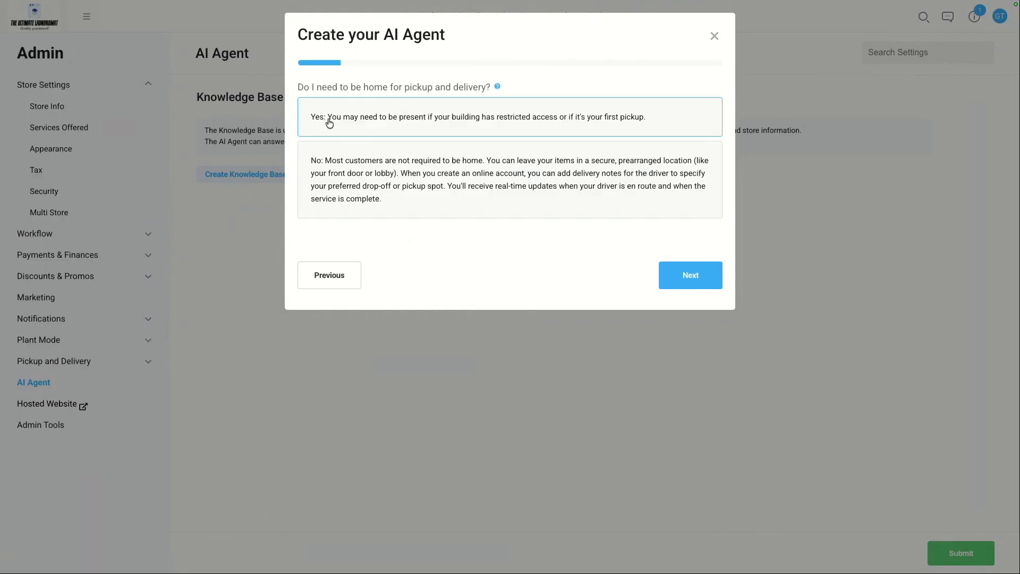
Step: Answer No to needing to be home and bulk discounts, Yes to commercial and special care, and free parking
{"action": "left_click", "coordinate": [389, 175]}
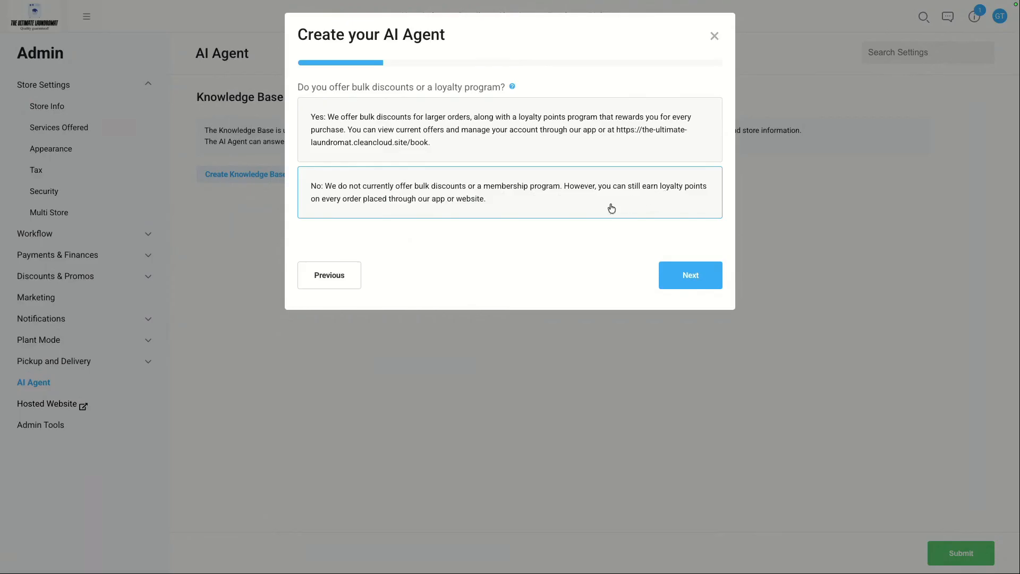
{"action": "left_click", "coordinate": [566, 206]}
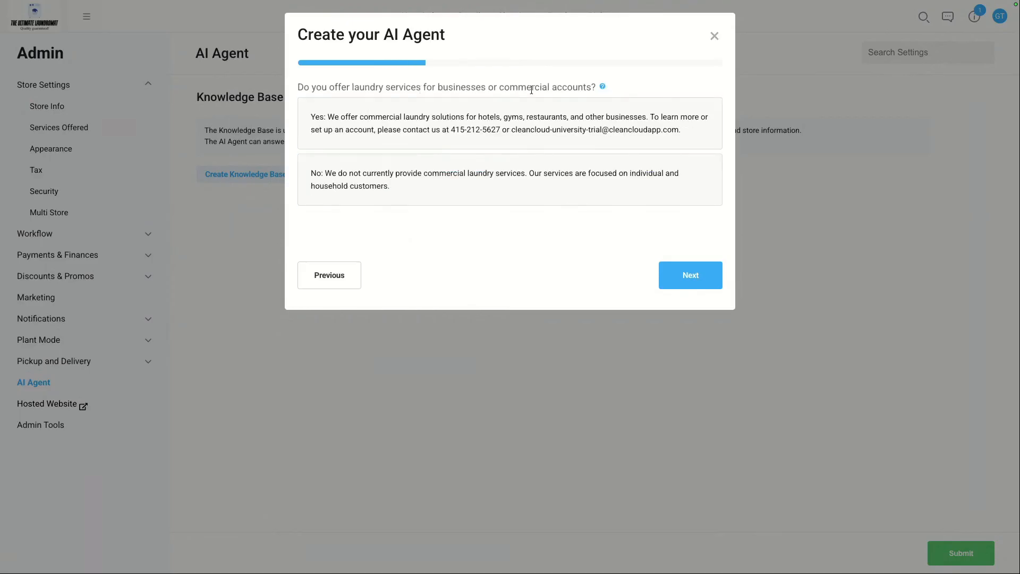
{"action": "left_click", "coordinate": [456, 128]}
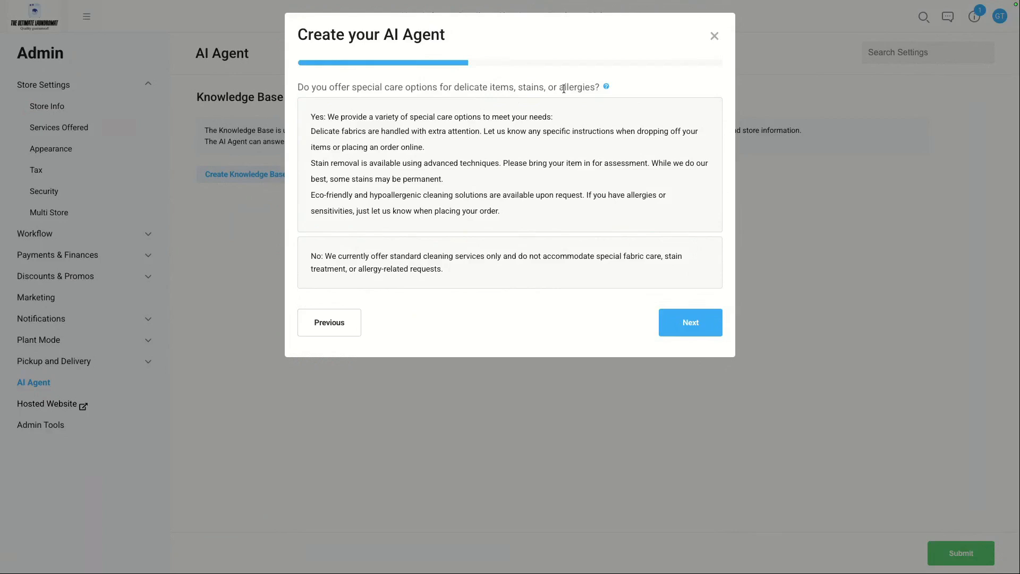
{"action": "left_click", "coordinate": [520, 132]}
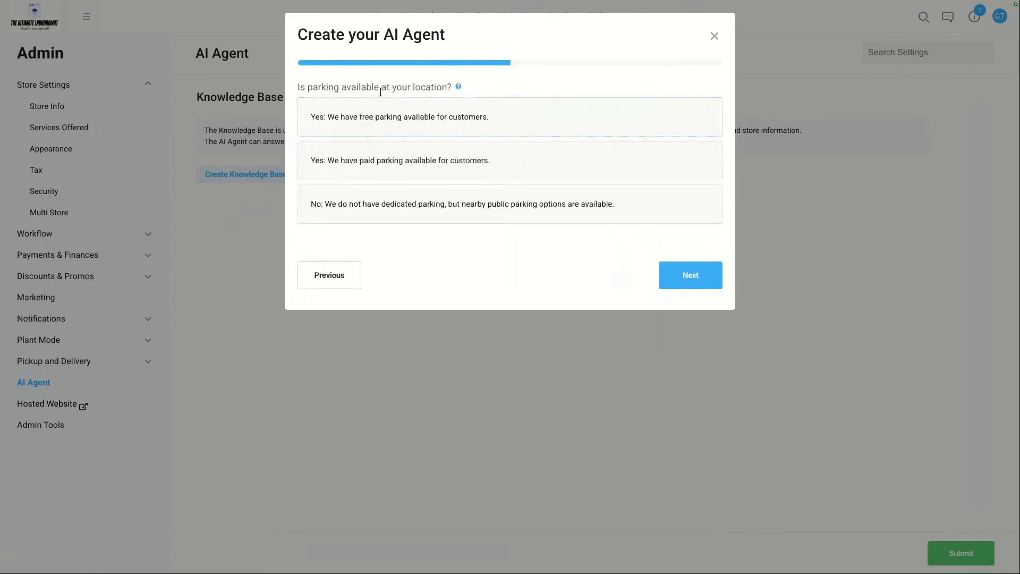
{"action": "left_click", "coordinate": [407, 124]}
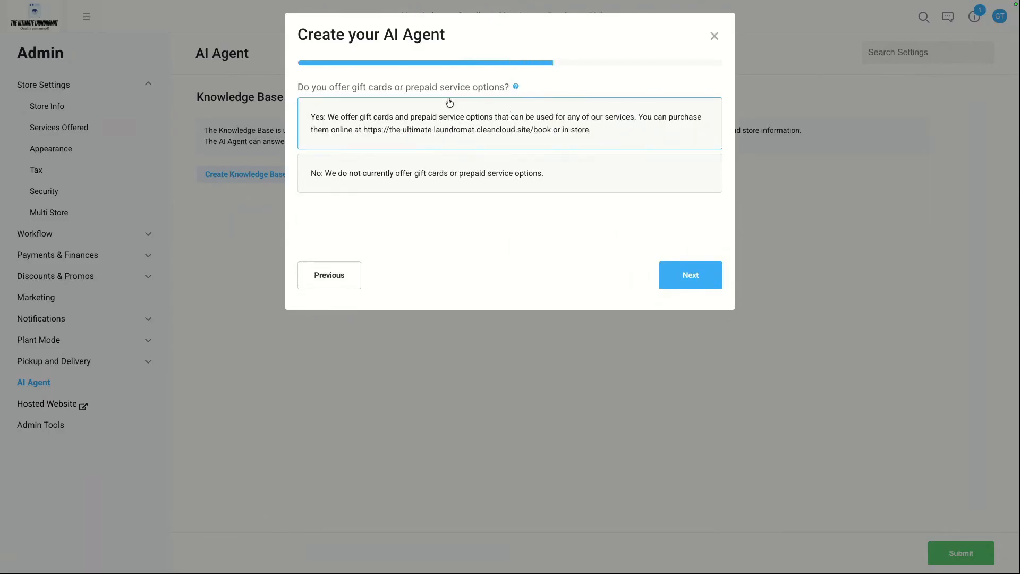
Step: Answer No to gift cards and food, Yes to restrooms, wheelchair access and free Wi-Fi, and submit the AI agent setup
{"action": "left_click", "coordinate": [570, 183]}
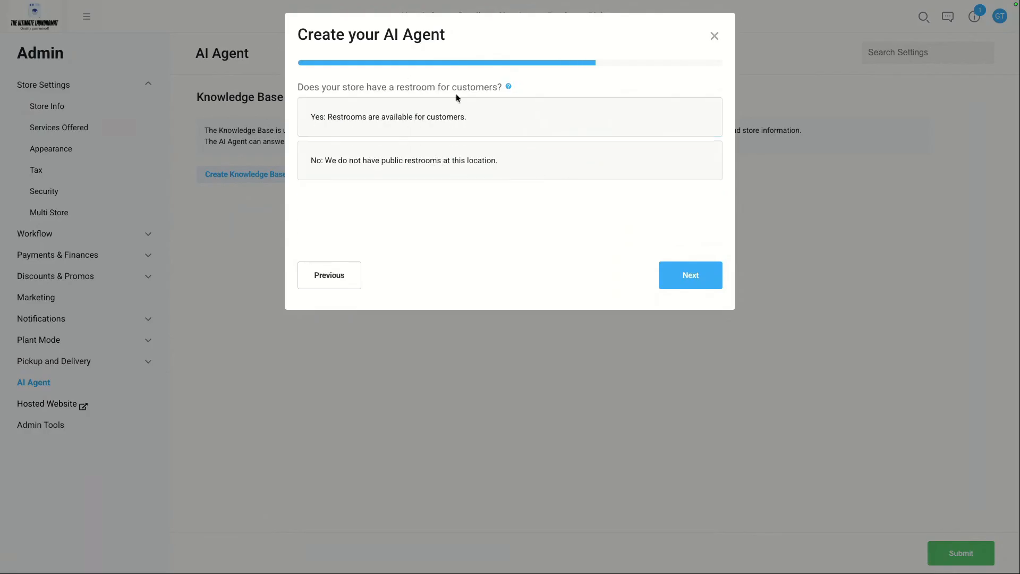
{"action": "left_click", "coordinate": [425, 125]}
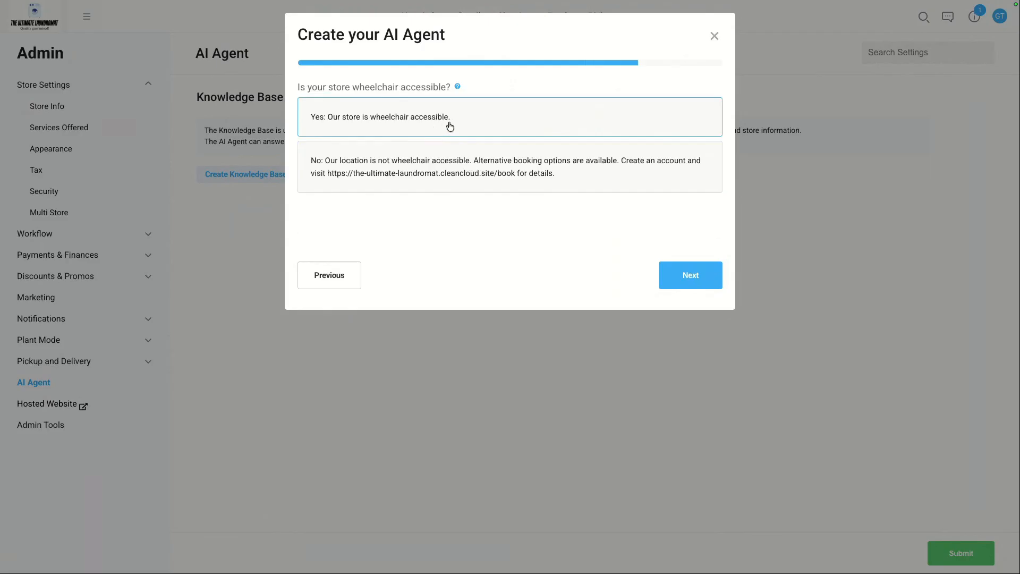
{"action": "left_click", "coordinate": [449, 125]}
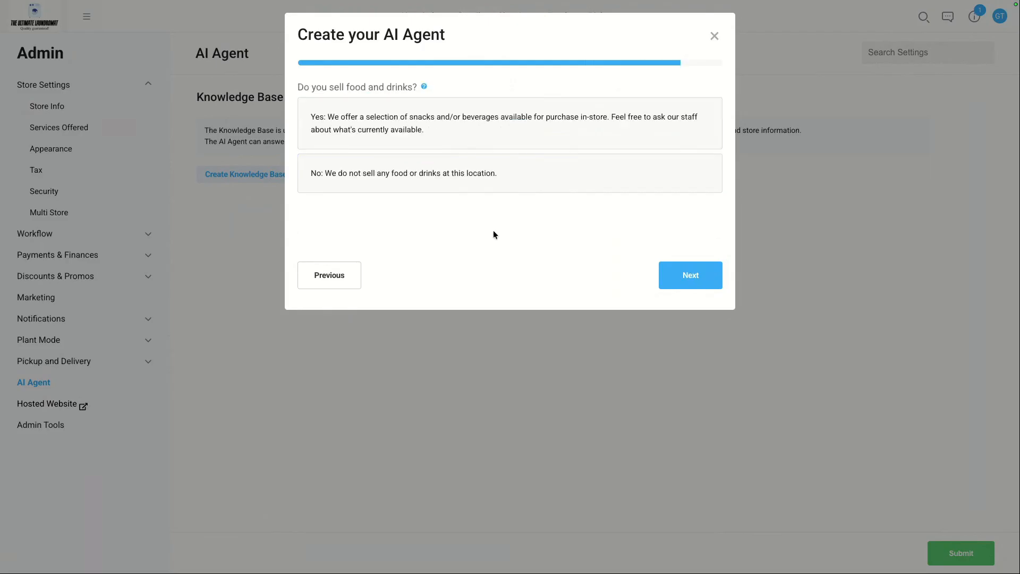
{"action": "left_click", "coordinate": [394, 185]}
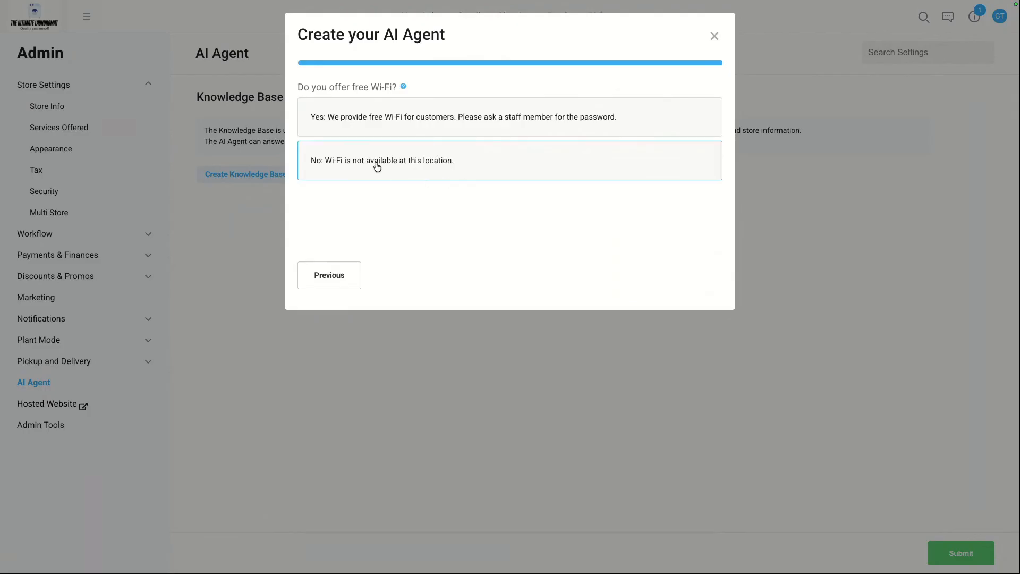
{"action": "left_click", "coordinate": [444, 111]}
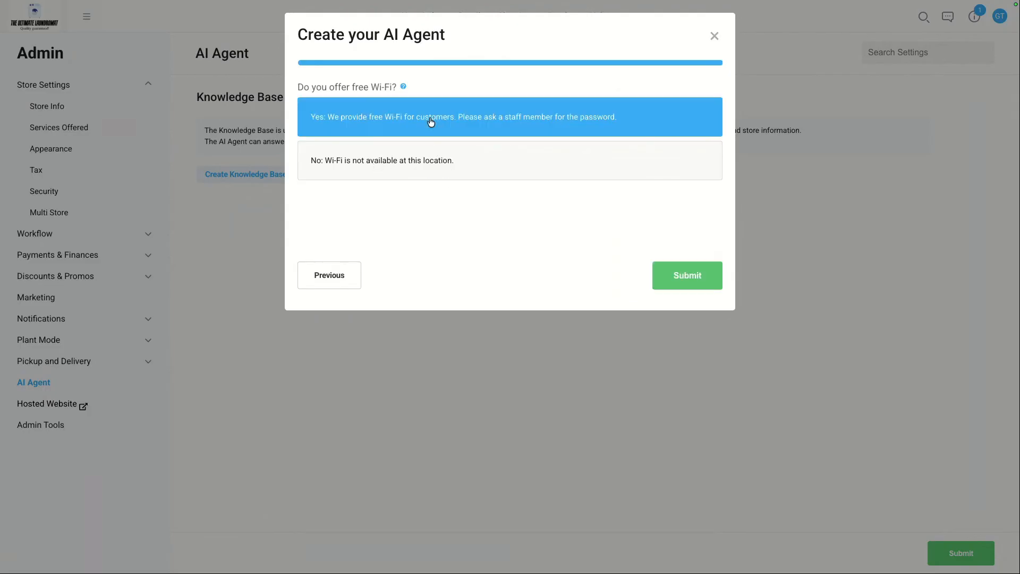
{"action": "left_click", "coordinate": [679, 277]}
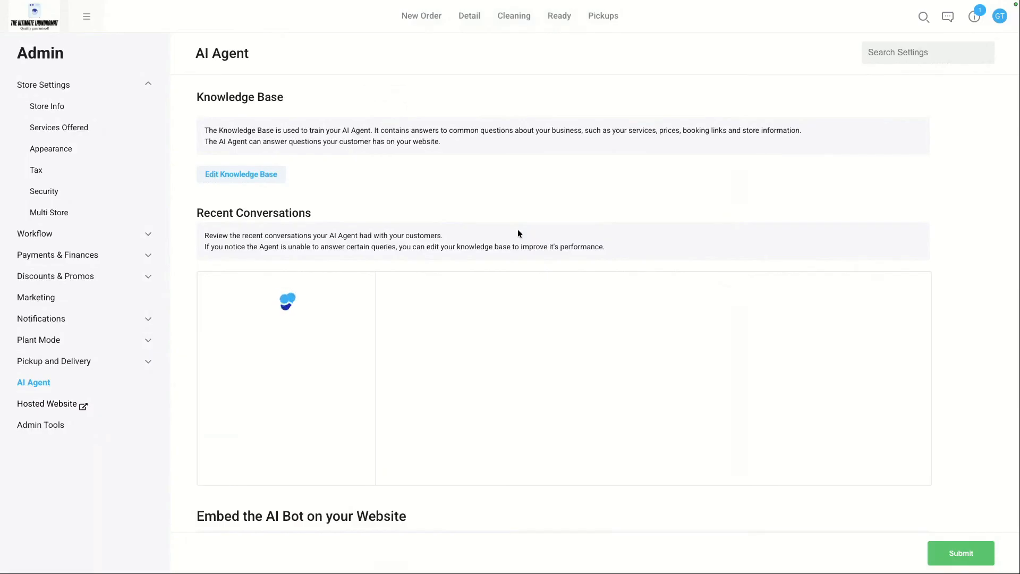
Step: Open the knowledge base editor, review the generated questions and answers, and submit it to train the agent
{"action": "scroll", "coordinate": [470, 235], "scroll_direction": "down", "scroll_amount": 2}
{"action": "scroll", "coordinate": [470, 234], "scroll_direction": "up", "scroll_amount": 2}
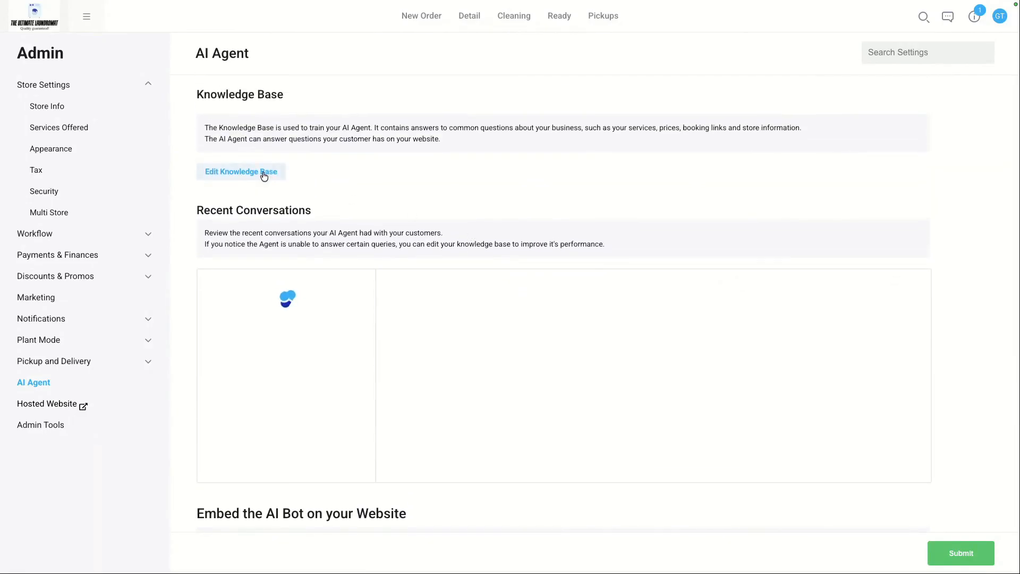
{"action": "left_click", "coordinate": [254, 173]}
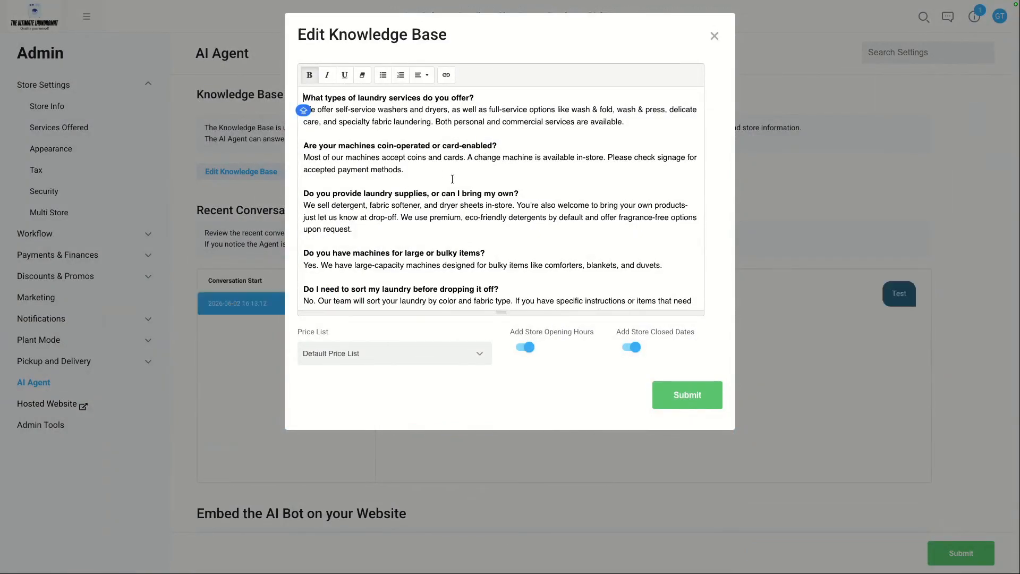
{"action": "scroll", "coordinate": [414, 183], "scroll_direction": "down", "scroll_amount": 1}
{"action": "scroll", "coordinate": [415, 183], "scroll_direction": "down", "scroll_amount": 5}
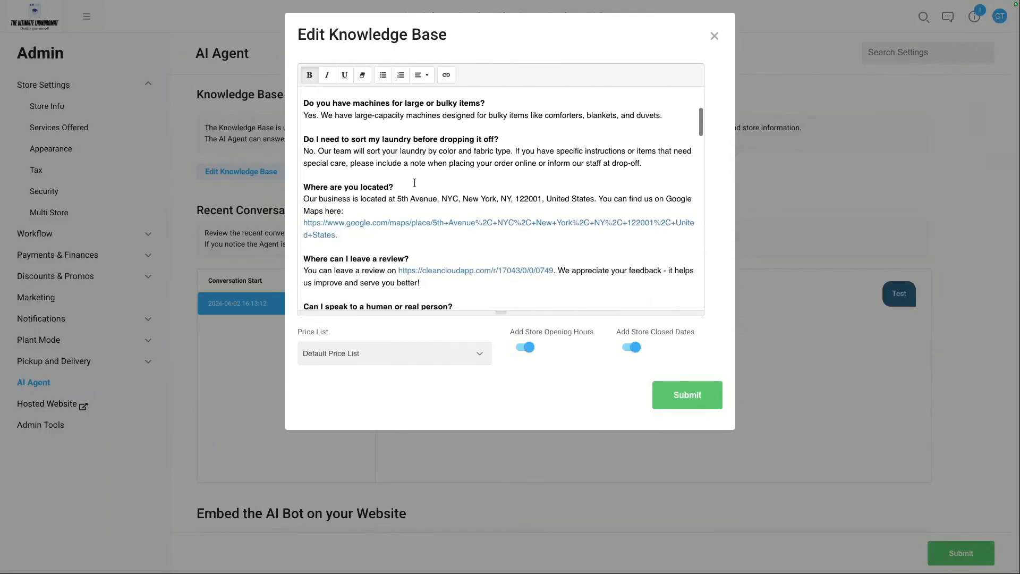
{"action": "scroll", "coordinate": [414, 183], "scroll_direction": "down", "scroll_amount": 2}
{"action": "scroll", "coordinate": [414, 183], "scroll_direction": "down", "scroll_amount": 4}
{"action": "triple_click", "coordinate": [379, 270]}
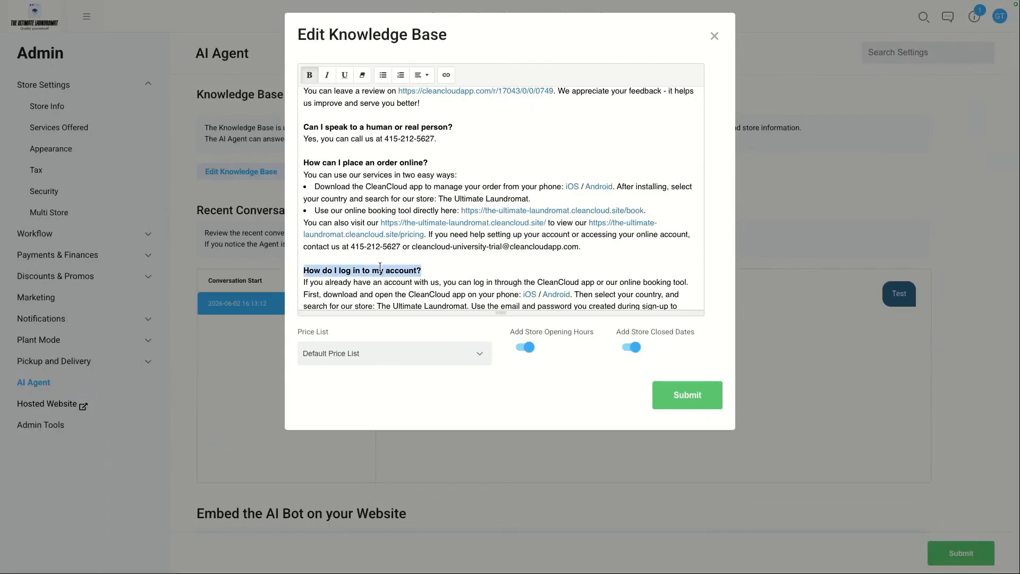
{"action": "scroll", "coordinate": [444, 267], "scroll_direction": "down", "scroll_amount": 2}
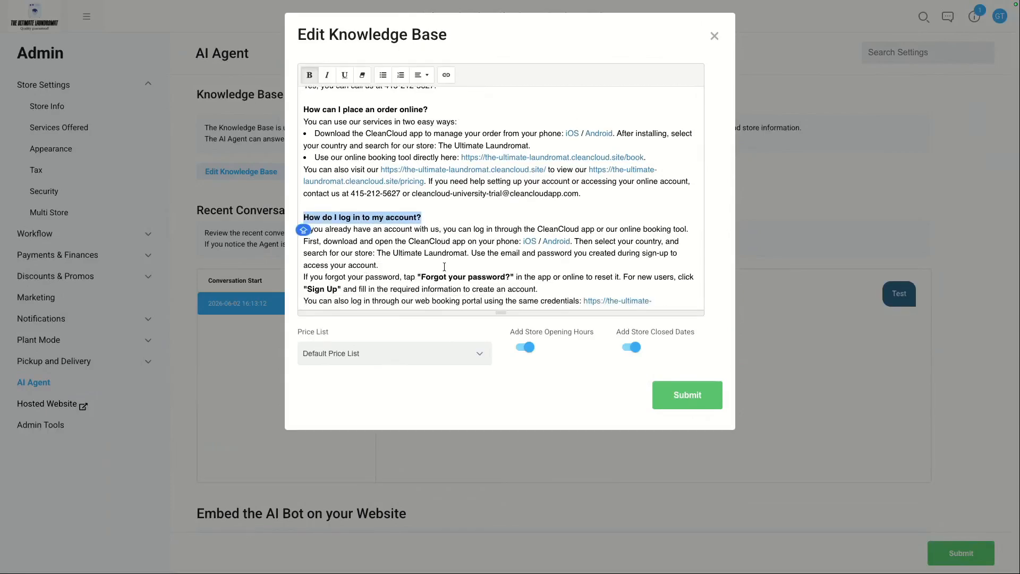
{"action": "scroll", "coordinate": [446, 255], "scroll_direction": "up", "scroll_amount": 11}
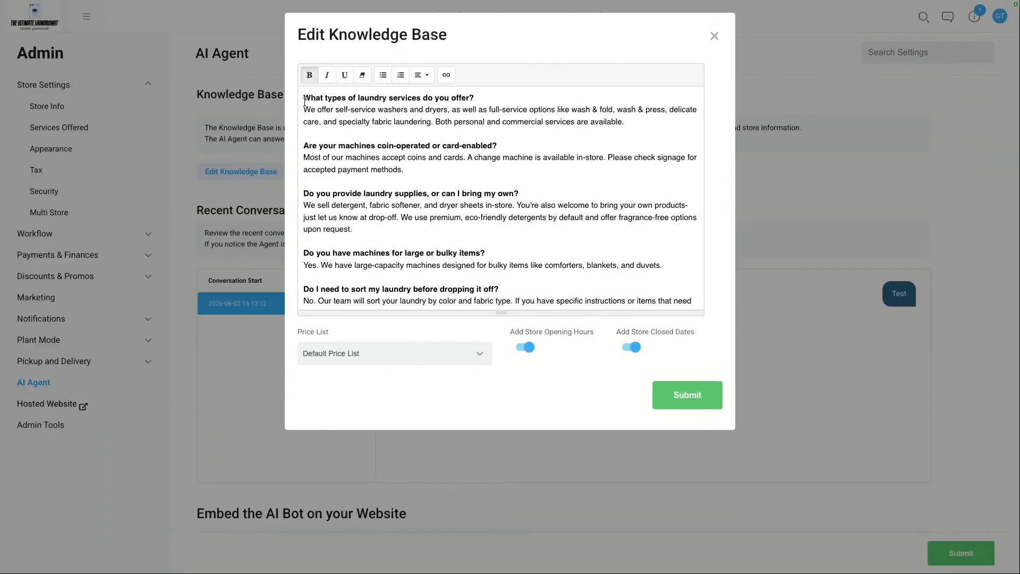
{"action": "scroll", "coordinate": [444, 181], "scroll_direction": "down", "scroll_amount": 20}
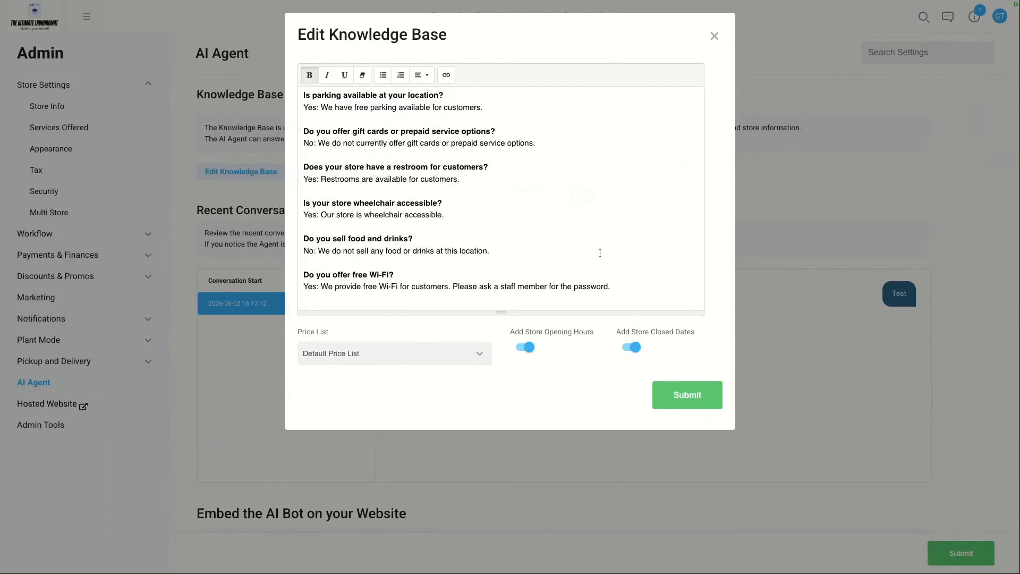
{"action": "left_click", "coordinate": [696, 396]}
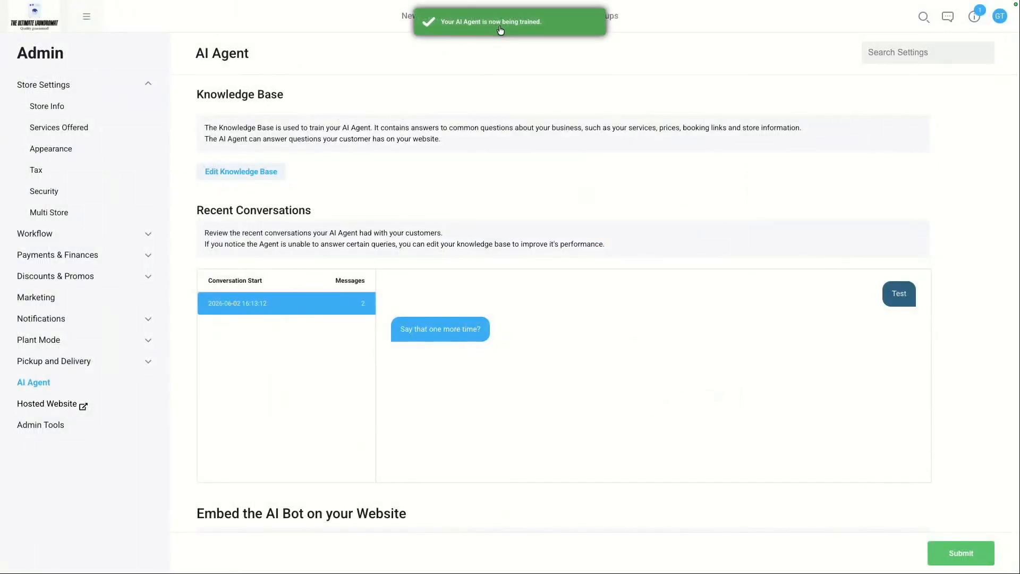
Step: Scroll to the Embed the AI Bot section and select the chatbot embed script code
{"action": "scroll", "coordinate": [442, 152], "scroll_direction": "down", "scroll_amount": 1}
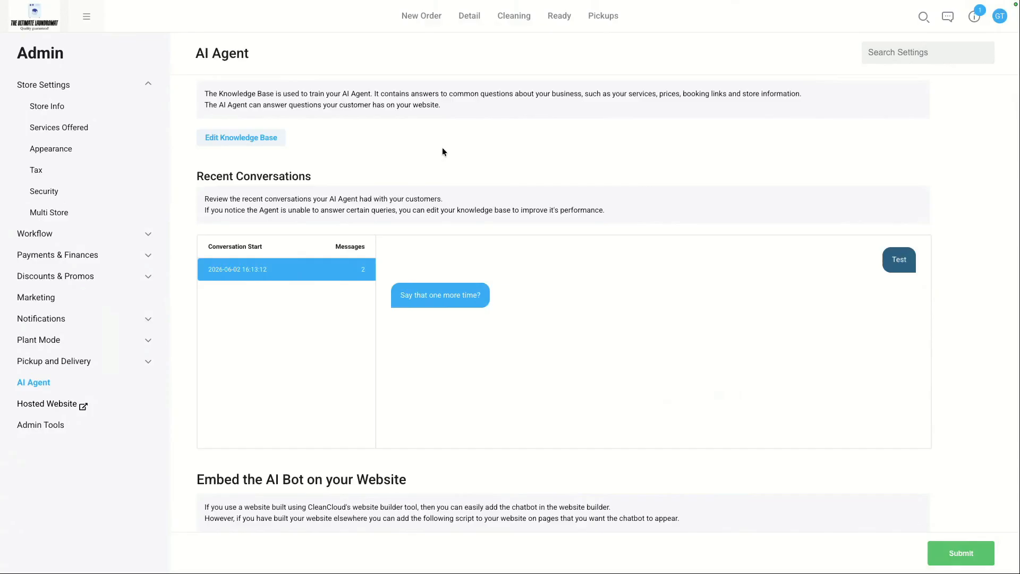
{"action": "scroll", "coordinate": [442, 147], "scroll_direction": "down", "scroll_amount": 5}
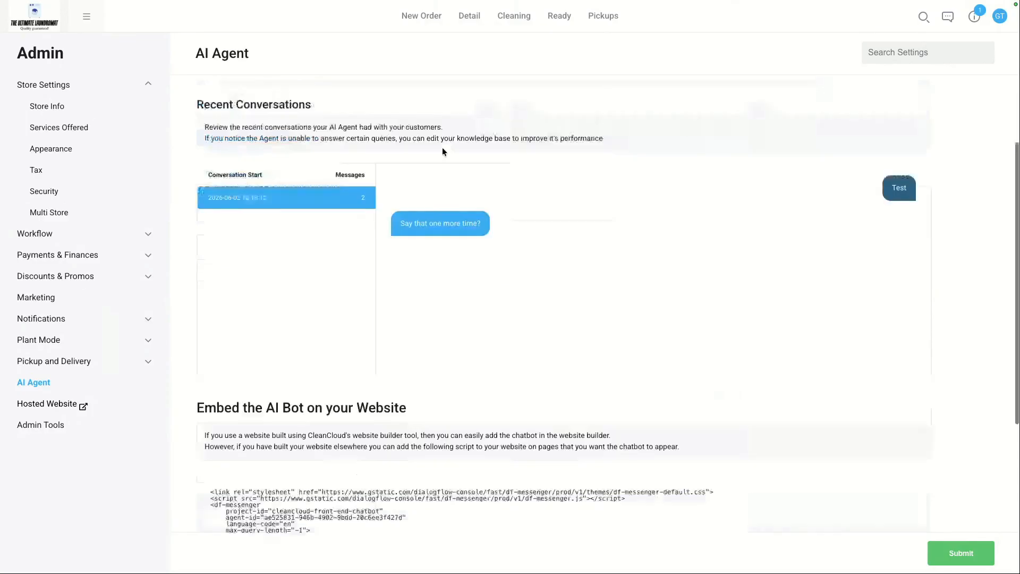
{"action": "triple_click", "coordinate": [283, 235]}
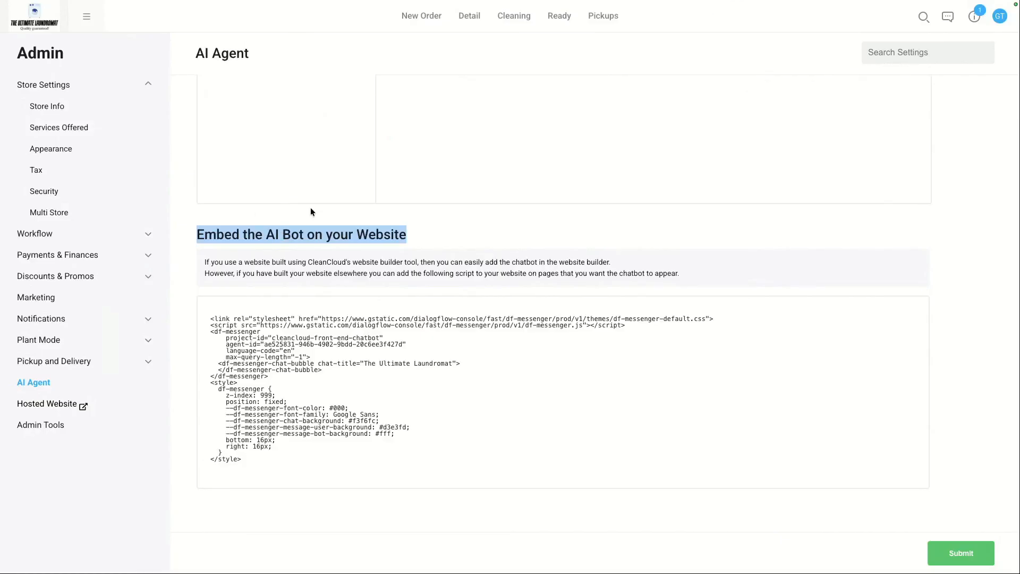
{"action": "left_click_drag", "start_coordinate": [212, 319], "coordinate": [262, 463]}
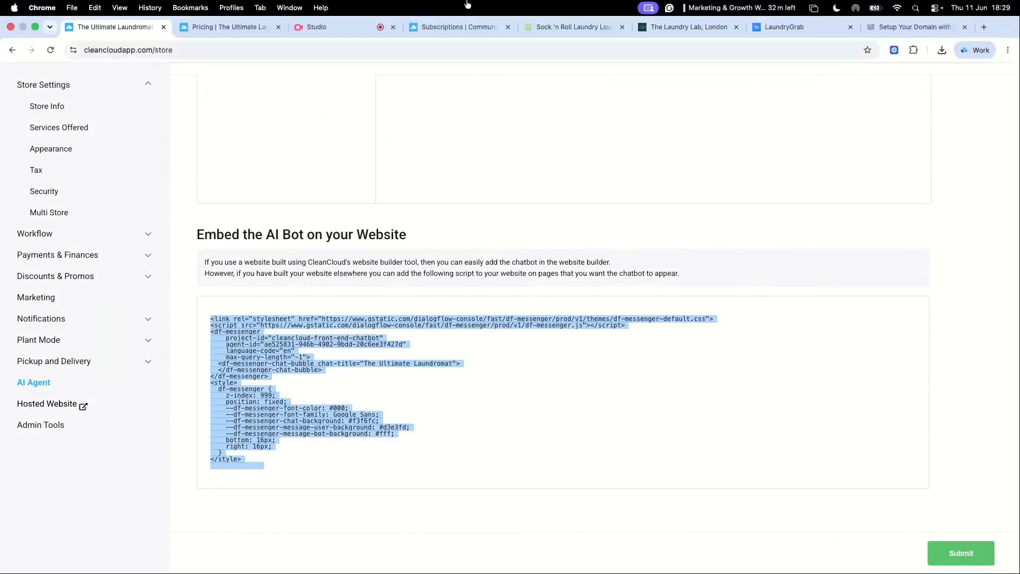
Step: Switch to the Sock 'n Roll example site and open its chatbot widget to view the conversation
{"action": "left_click", "coordinate": [561, 32]}
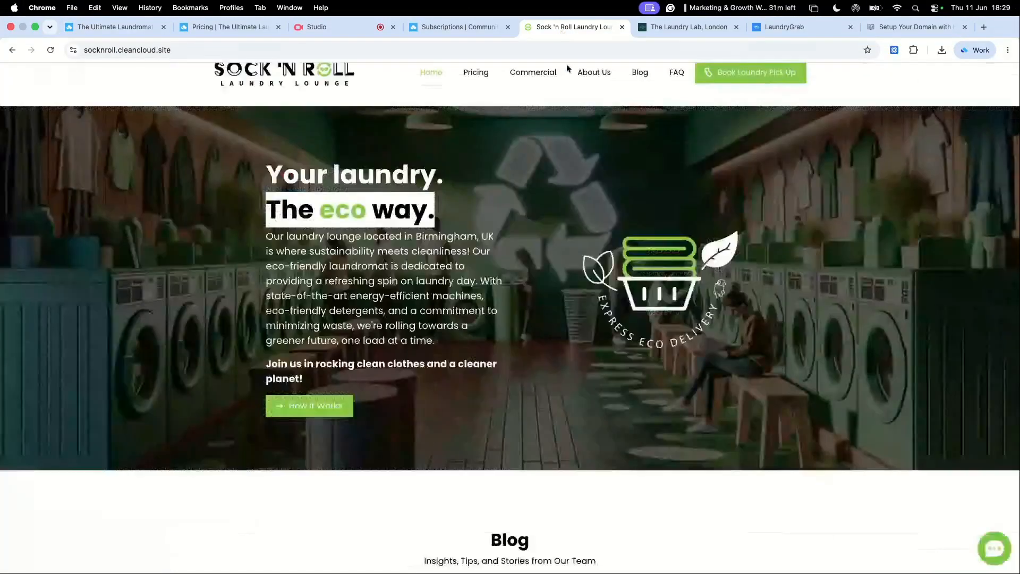
{"action": "left_click", "coordinate": [1004, 550]}
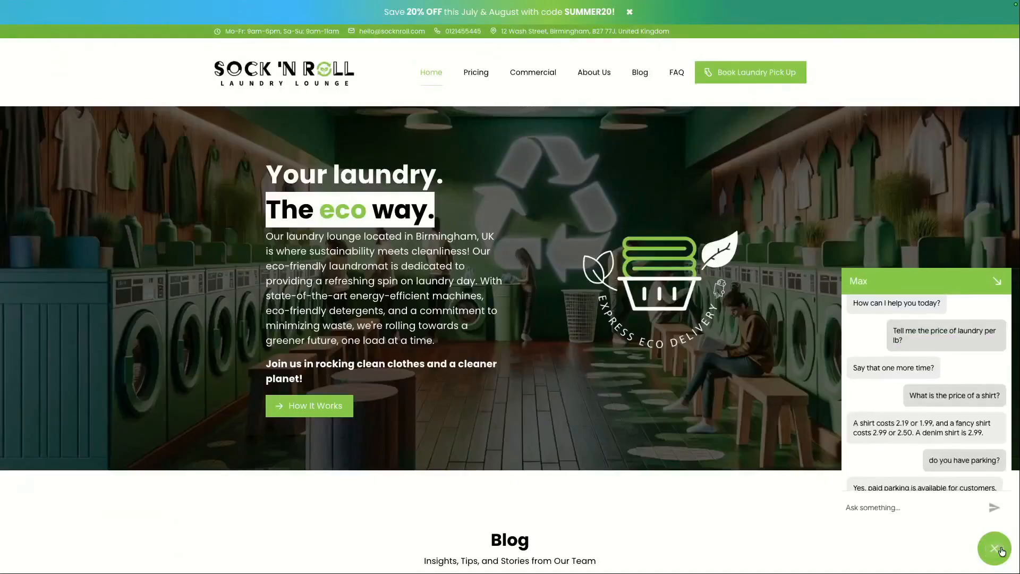
{"action": "left_click", "coordinate": [996, 280]}
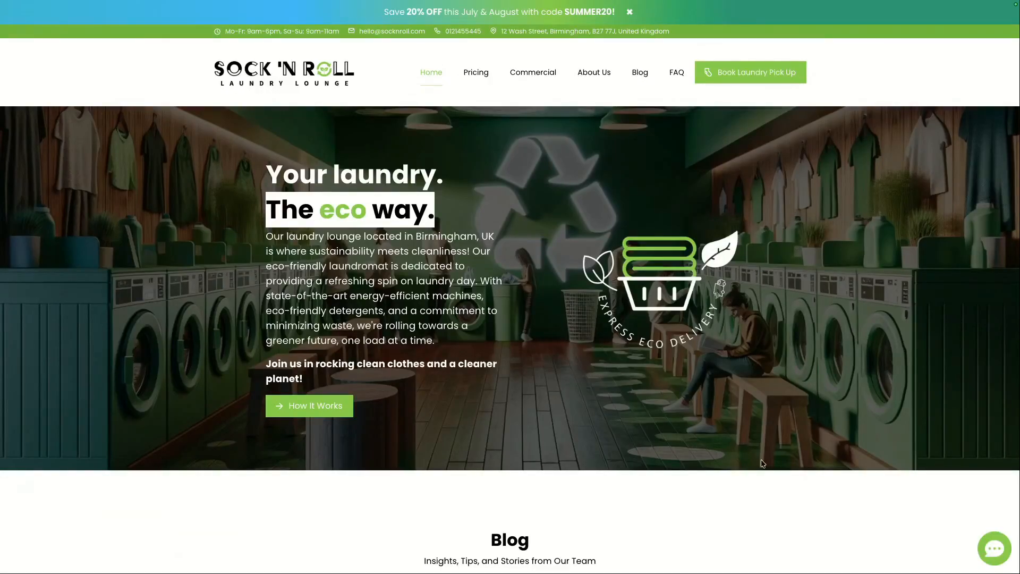
{"action": "left_click", "coordinate": [991, 546]}
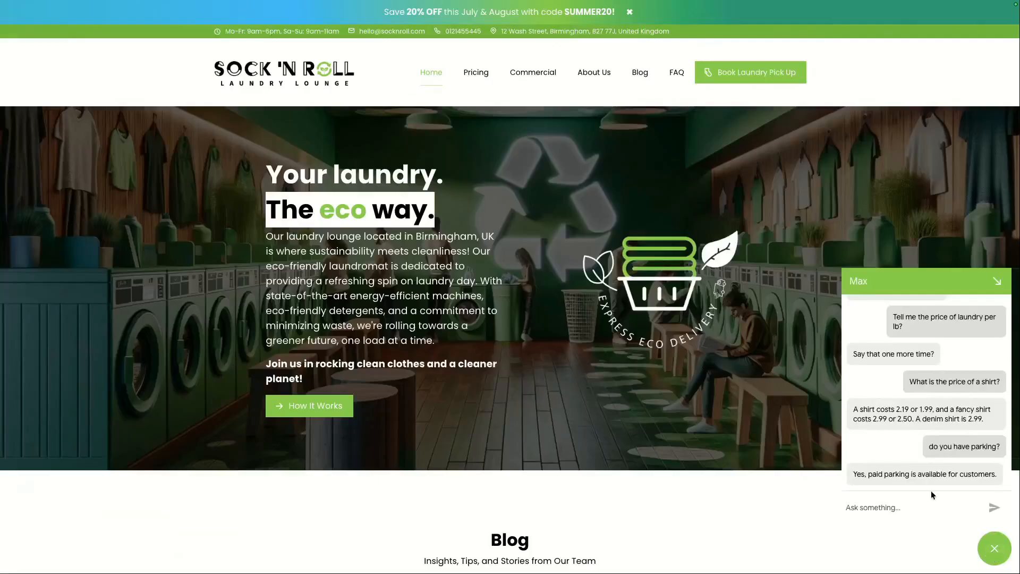
{"action": "left_click", "coordinate": [879, 505]}
{"action": "scroll", "coordinate": [955, 538], "scroll_direction": "down", "scroll_amount": 1}
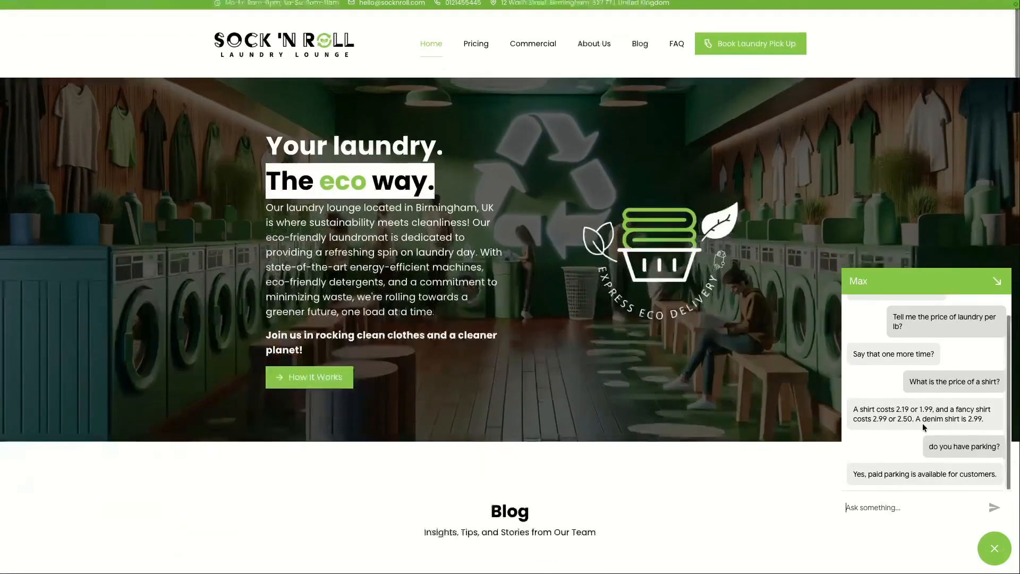
Step: Ask the example site's chatbot "What is the price of a shirt?"
{"action": "key", "text": "Caps_Lock"}
{"action": "type", "text": "can"}
{"action": "key", "text": "BackSpace"}
{"action": "key", "text": "BackSpace"}
{"action": "key", "text": "BackSpace"}
{"action": "type", "text": "Wha"}
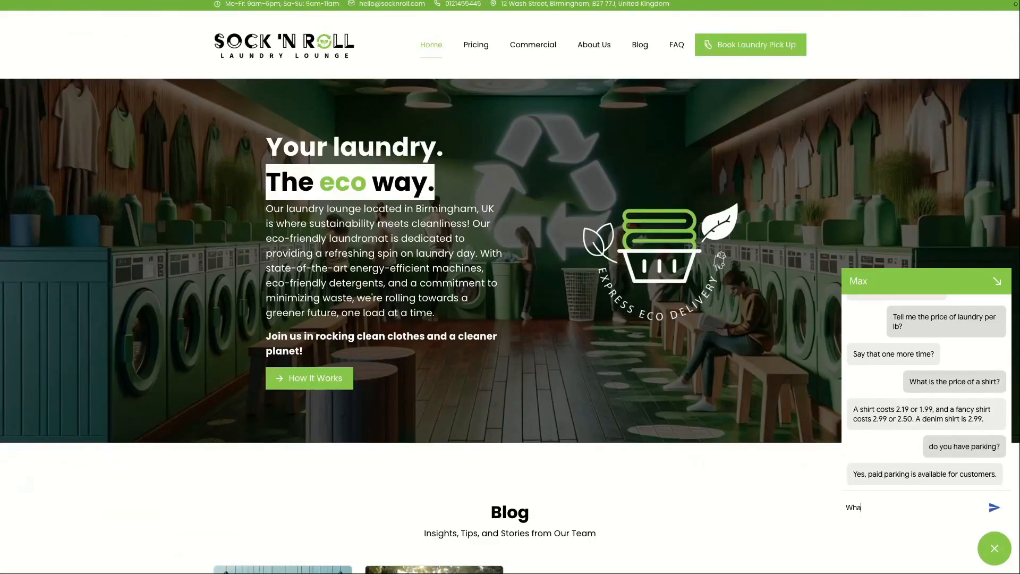
{"action": "type", "text": "t is the price of a shirt?"}
{"action": "key", "text": "Return"}
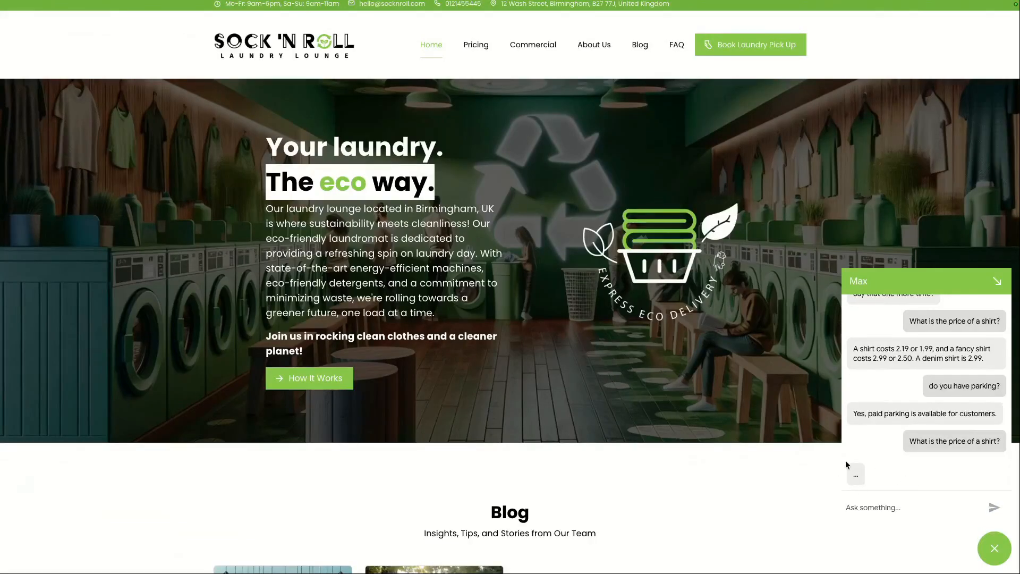
Step: Ask the example chatbot "do you have wifi?"
{"action": "scroll", "coordinate": [888, 477], "scroll_direction": "down", "scroll_amount": 1}
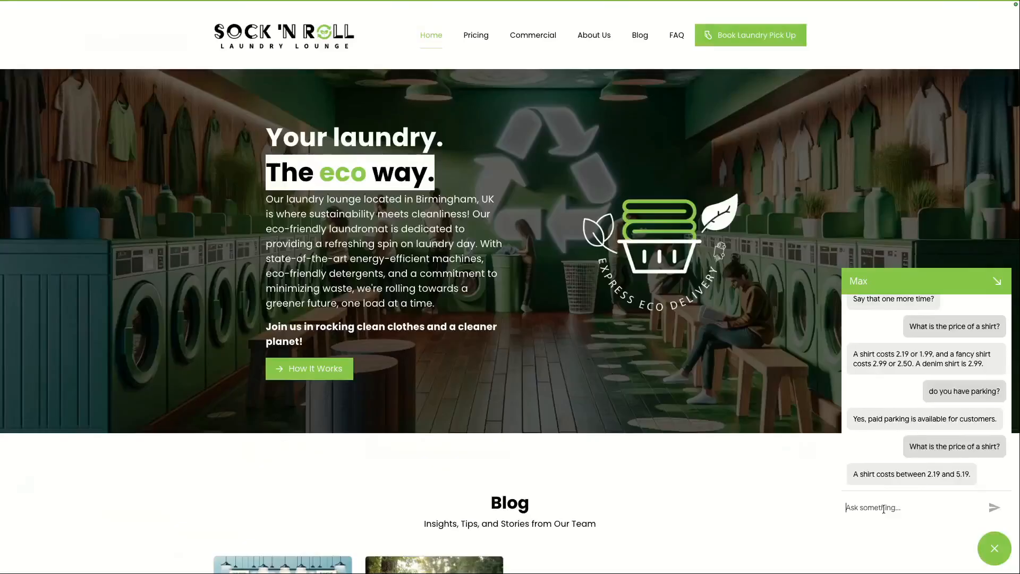
{"action": "type", "text": "do you have wifi?"}
{"action": "key", "text": "Return"}
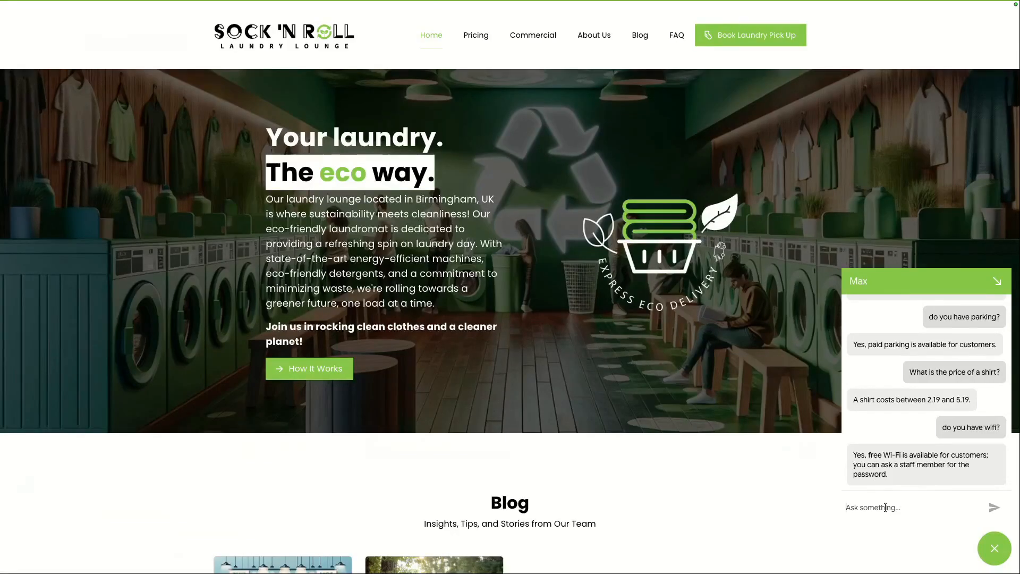
Step: Switch to the laundromat's website editor and enable the chatbot in the chat bot settings
{"action": "mouse_move", "coordinate": [577, 19]}
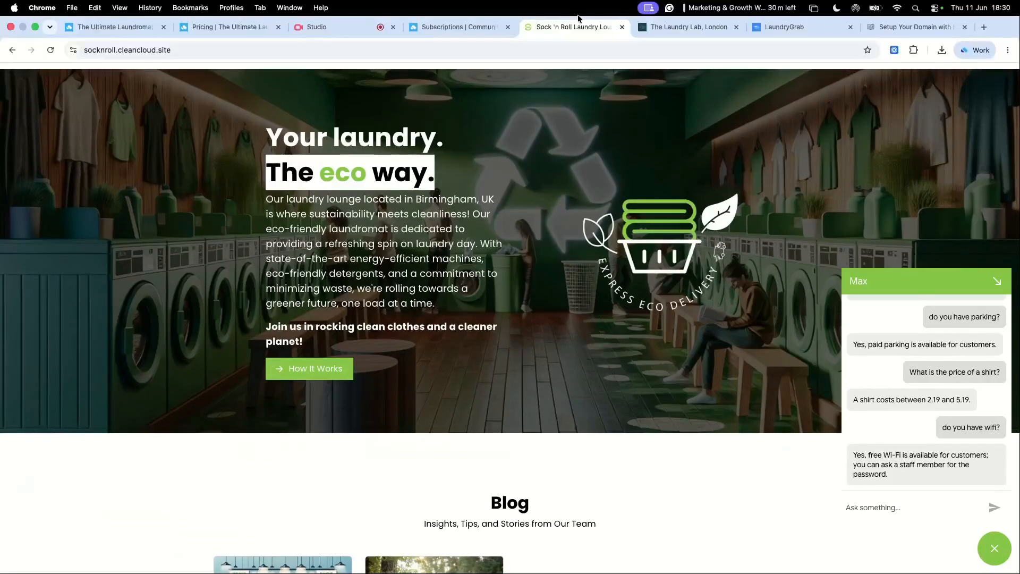
{"action": "left_click", "coordinate": [123, 27]}
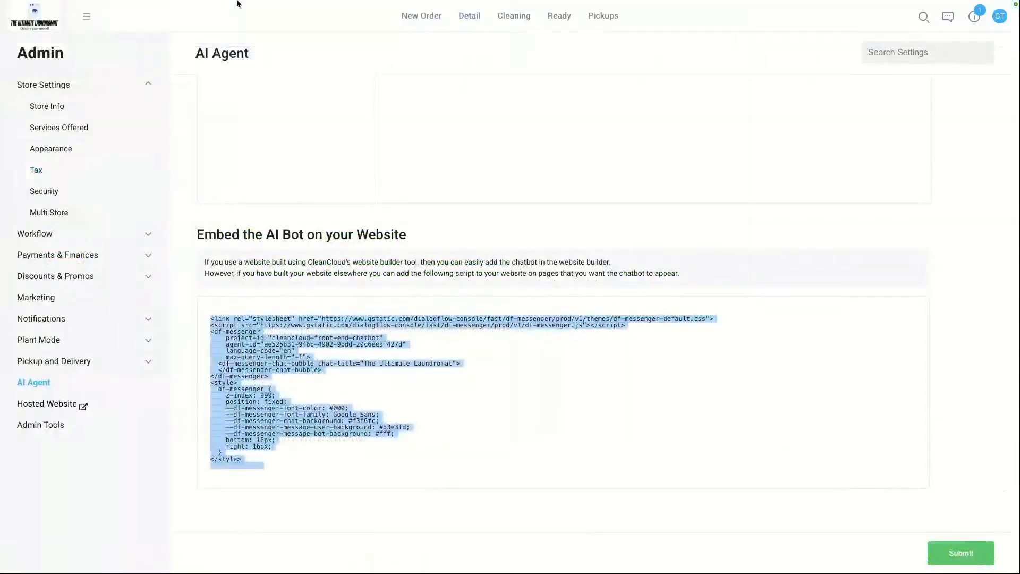
{"action": "mouse_move", "coordinate": [216, 4]}
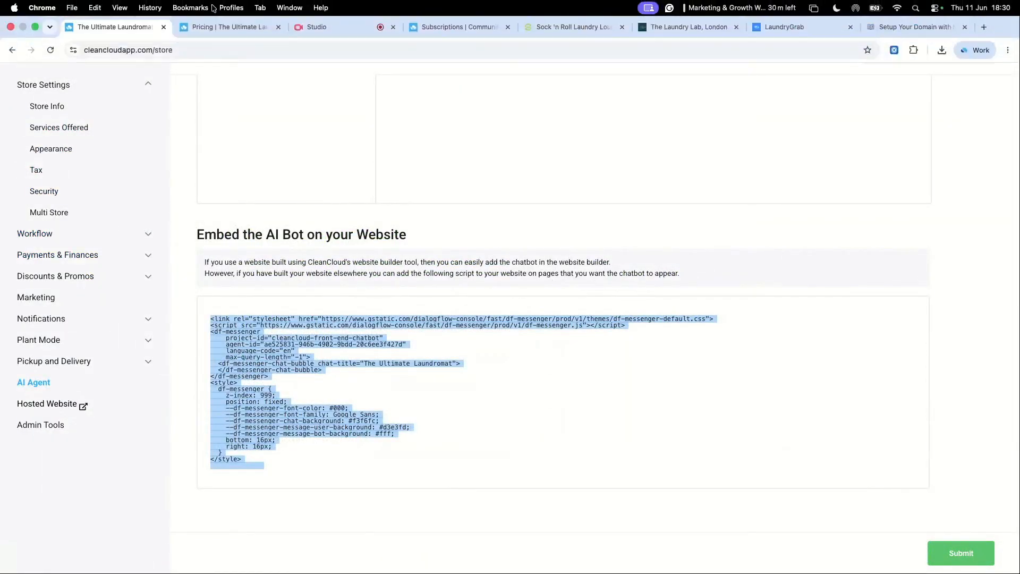
{"action": "left_click", "coordinate": [200, 20]}
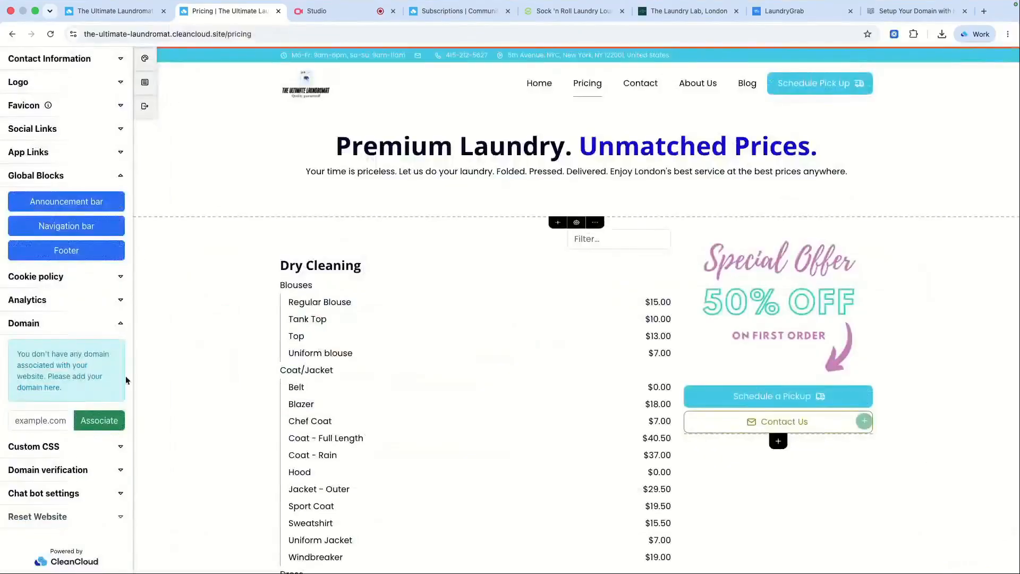
{"action": "left_click", "coordinate": [90, 494]}
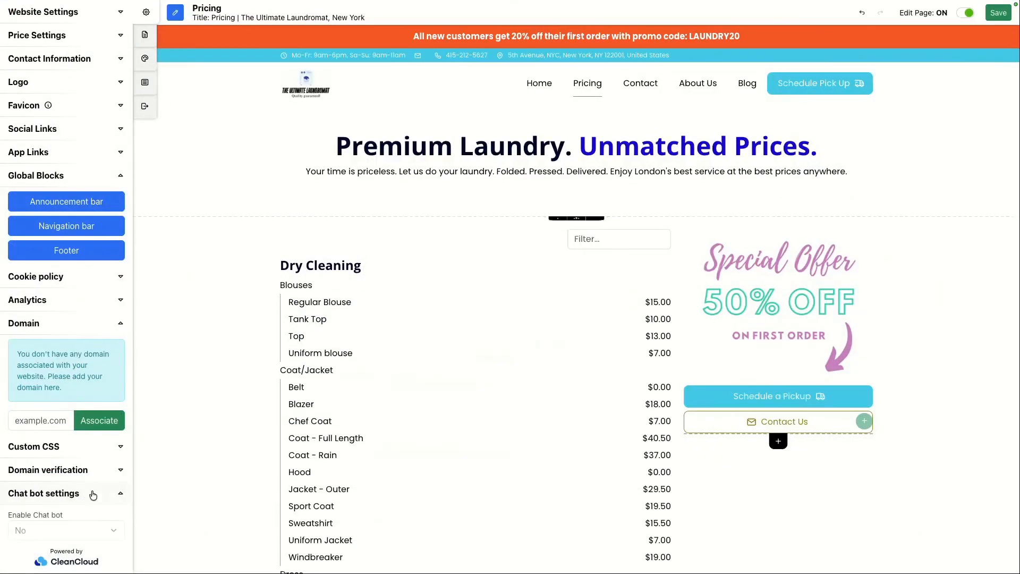
{"action": "scroll", "coordinate": [93, 494], "scroll_direction": "down", "scroll_amount": 1}
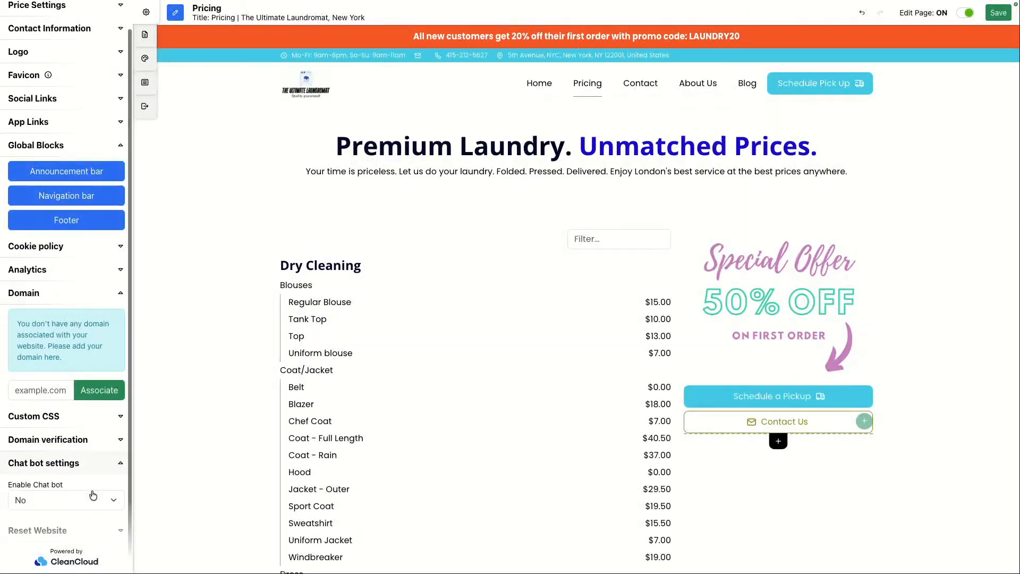
{"action": "left_click", "coordinate": [64, 495]}
{"action": "left_click", "coordinate": [55, 503]}
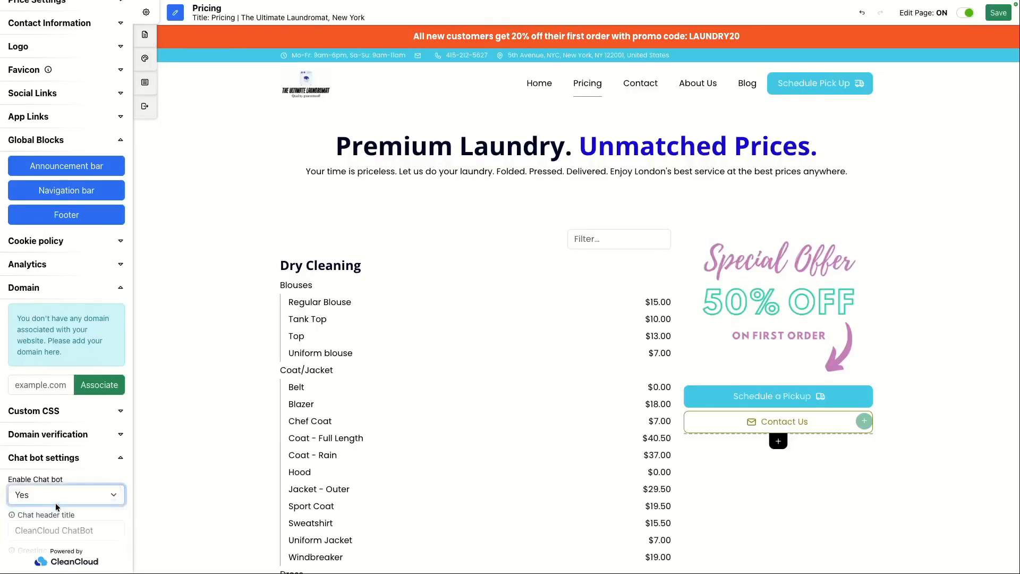
Step: Set the chat header title to Giuseppe
{"action": "scroll", "coordinate": [64, 502], "scroll_direction": "down", "scroll_amount": 3}
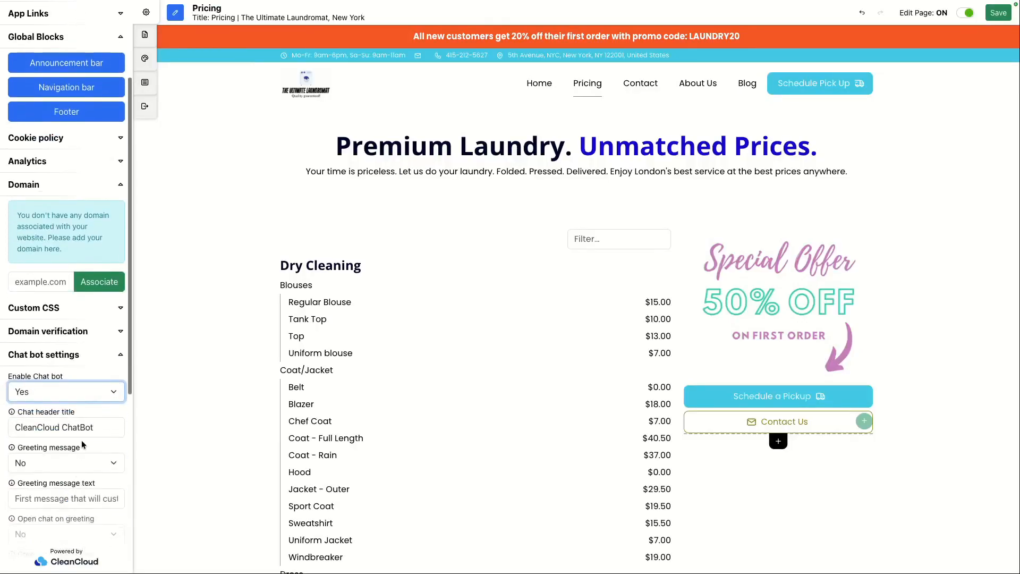
{"action": "triple_click", "coordinate": [70, 427]}
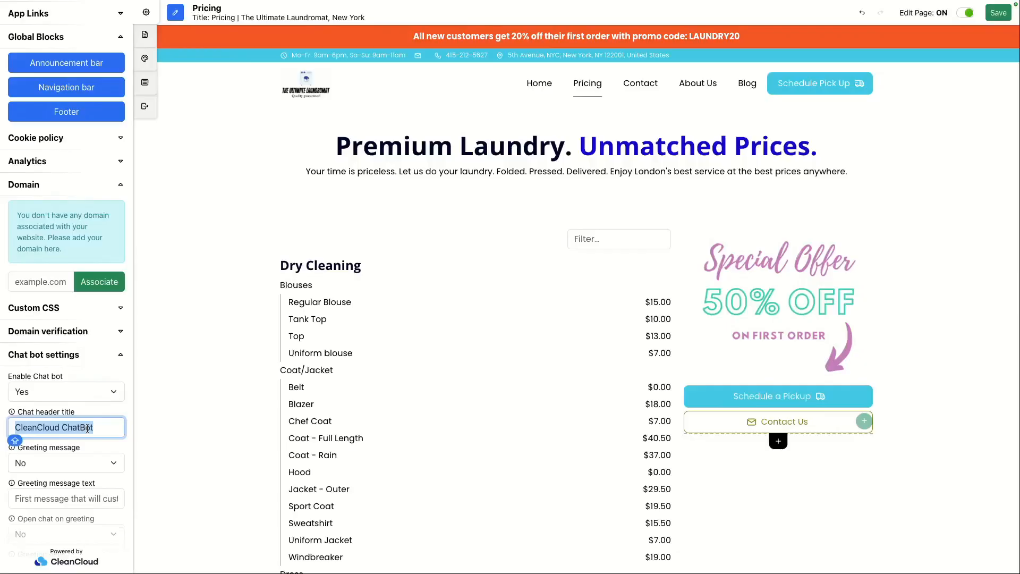
{"action": "type", "text": "Giuseppe"}
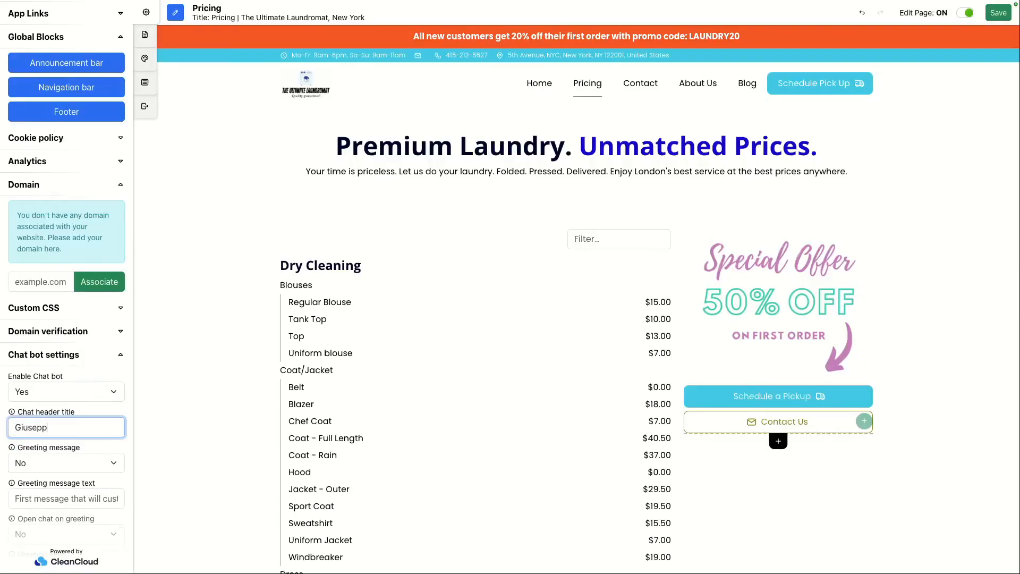
Step: Turn on the greeting message and set its text to "Hello, how can I help?"
{"action": "scroll", "coordinate": [74, 449], "scroll_direction": "down", "scroll_amount": 1}
{"action": "left_click", "coordinate": [60, 464]}
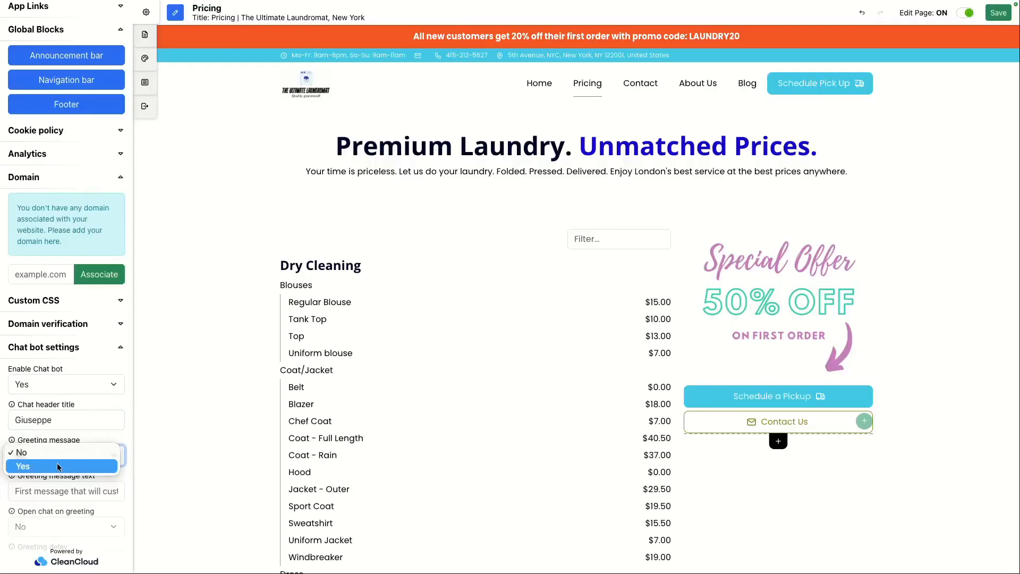
{"action": "left_click", "coordinate": [59, 468]}
{"action": "left_click", "coordinate": [53, 489]}
{"action": "type", "text": "Hello, how can I help?"}
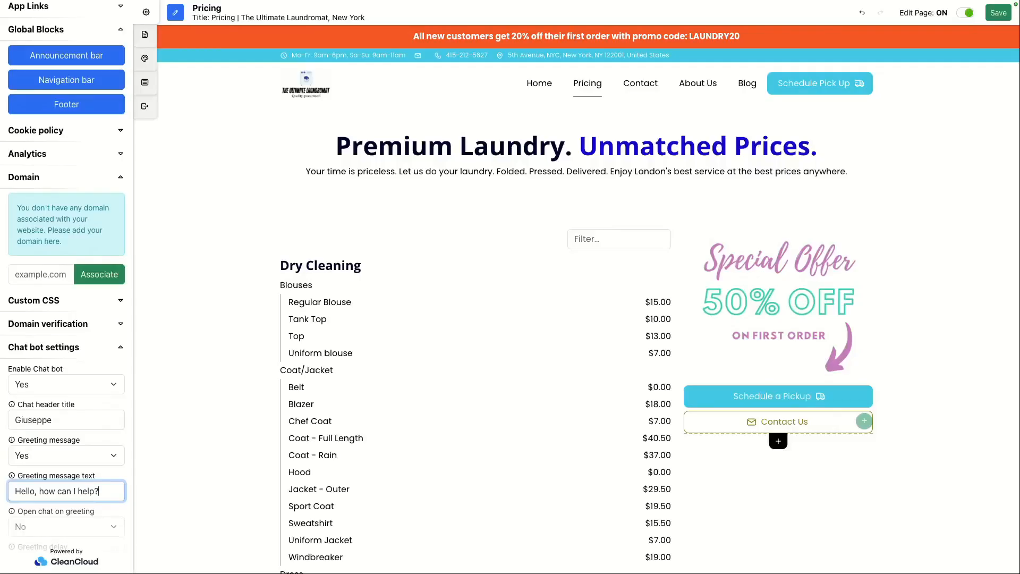
Step: Set the chat to open on greeting and save the website
{"action": "scroll", "coordinate": [38, 480], "scroll_direction": "down", "scroll_amount": 2}
{"action": "left_click", "coordinate": [54, 451]}
{"action": "left_click", "coordinate": [46, 459]}
{"action": "scroll", "coordinate": [98, 460], "scroll_direction": "down", "scroll_amount": 3}
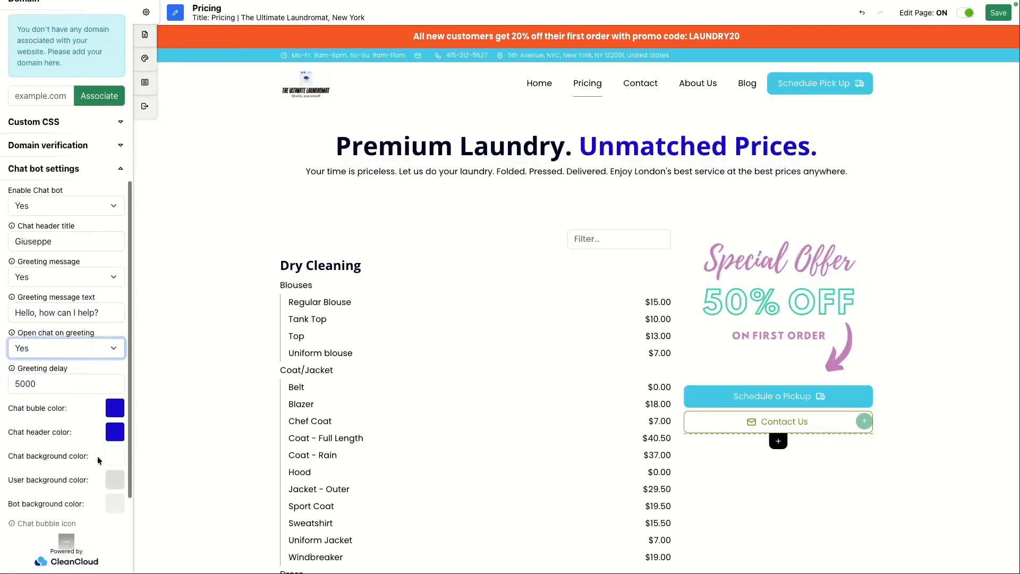
{"action": "scroll", "coordinate": [97, 460], "scroll_direction": "down", "scroll_amount": 1}
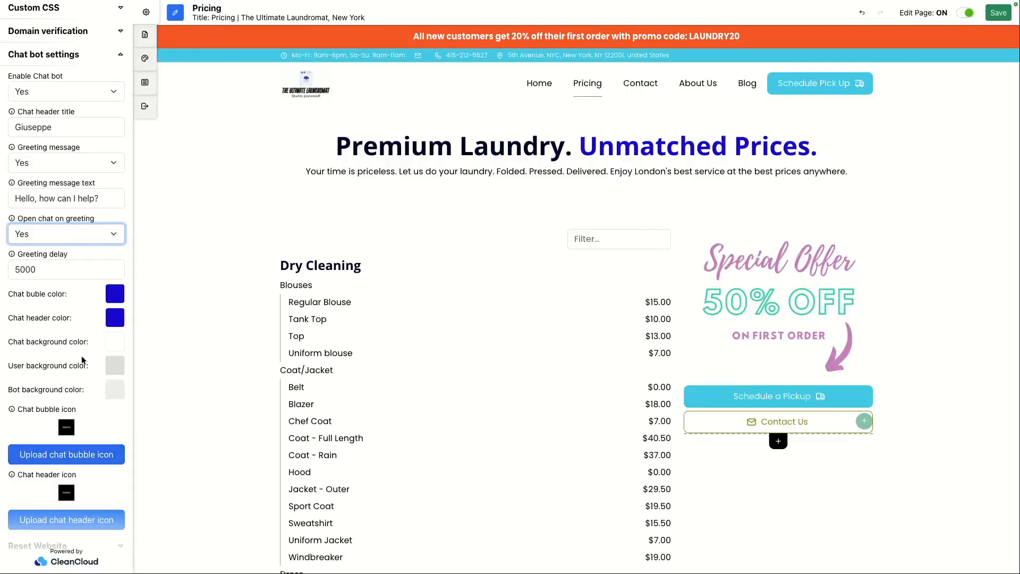
{"action": "left_click", "coordinate": [114, 365]}
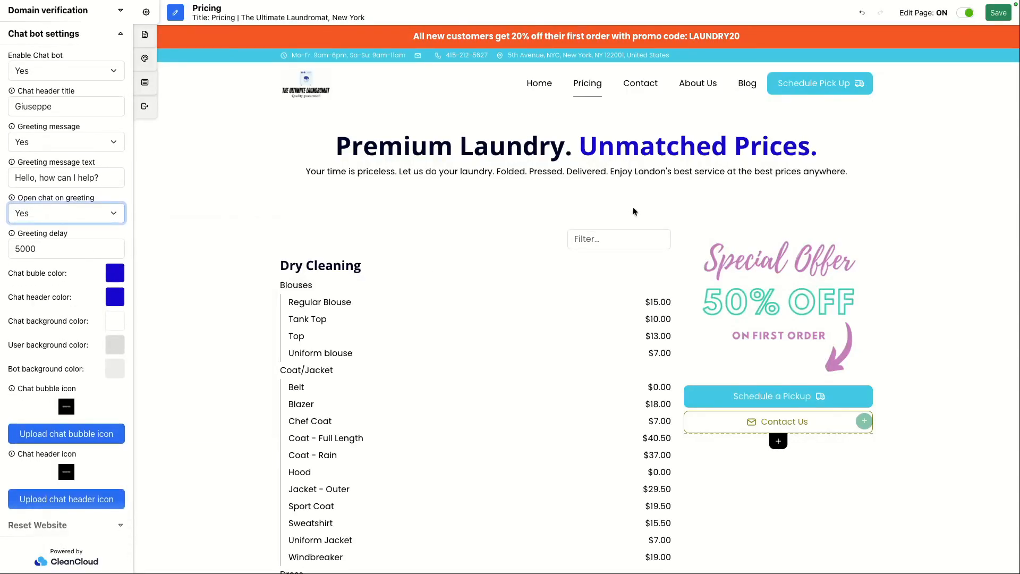
{"action": "left_click", "coordinate": [998, 18]}
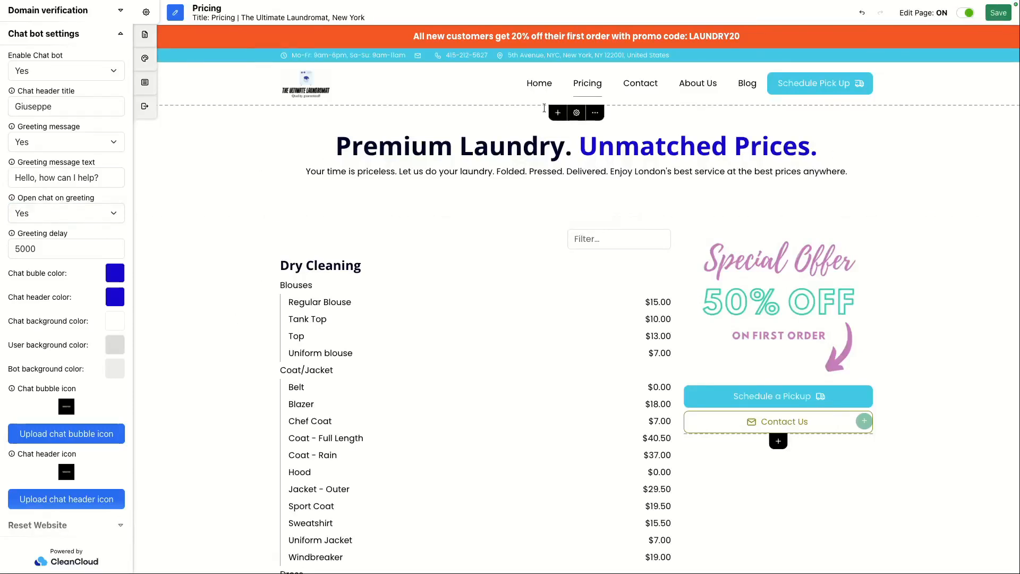
Step: Open the Home page and turn page editing off to preview it
{"action": "left_click", "coordinate": [543, 92]}
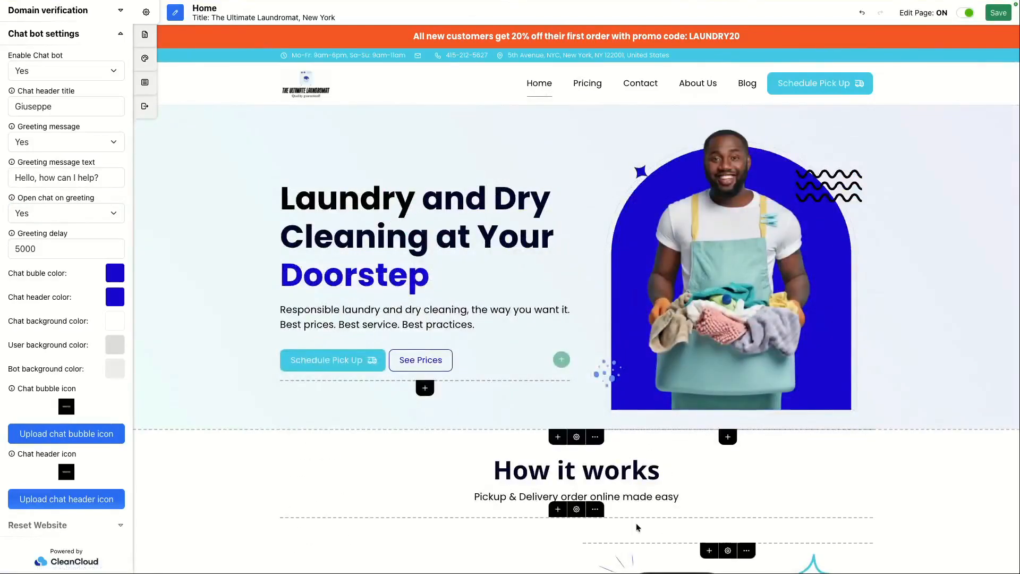
{"action": "scroll", "coordinate": [63, 323], "scroll_direction": "up", "scroll_amount": 3}
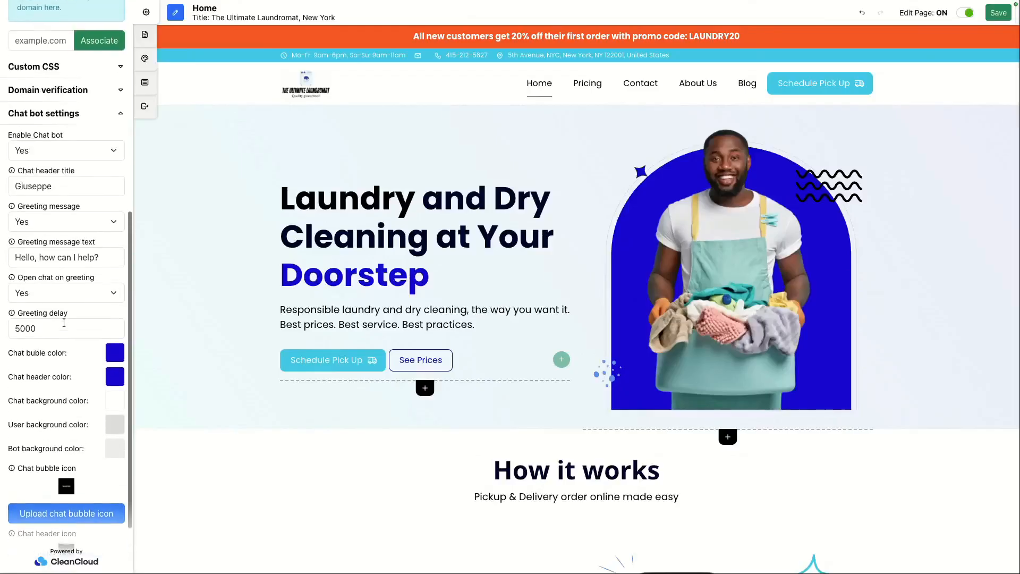
{"action": "scroll", "coordinate": [64, 323], "scroll_direction": "down", "scroll_amount": 3}
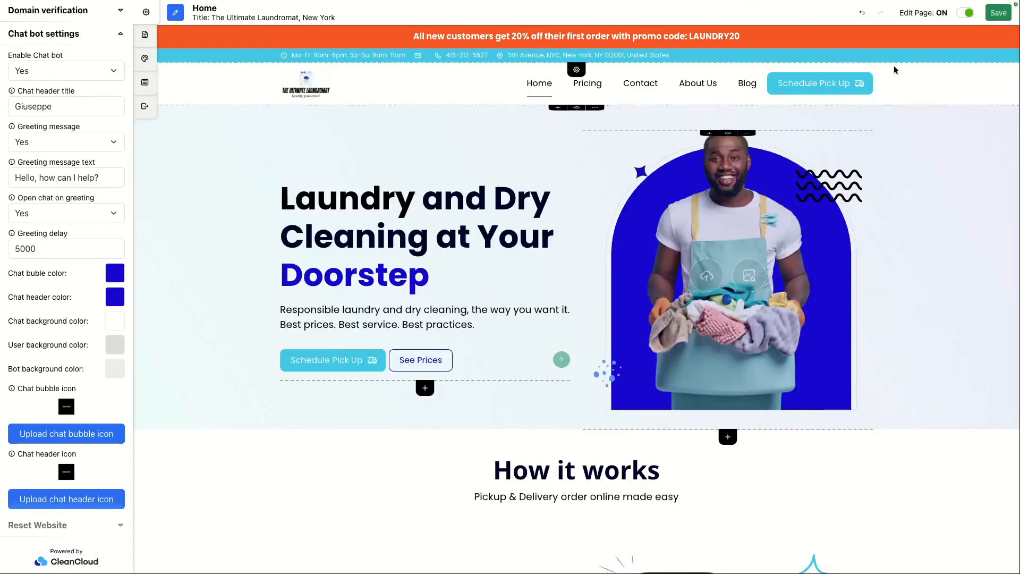
{"action": "left_click", "coordinate": [965, 13]}
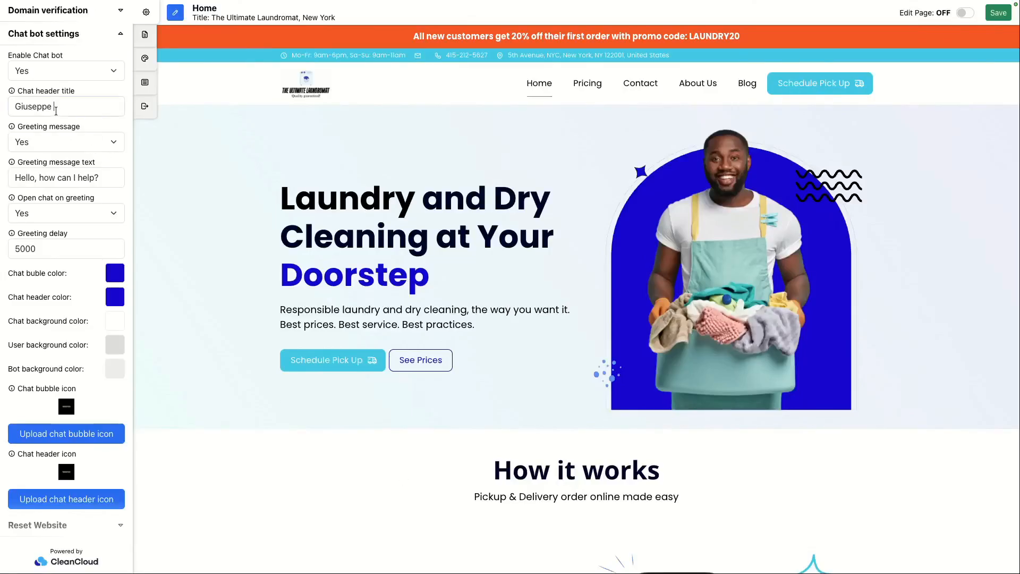
Step: Rename the chat header title to Lukas, keeping the chatbot enabled
{"action": "double_click", "coordinate": [56, 111]}
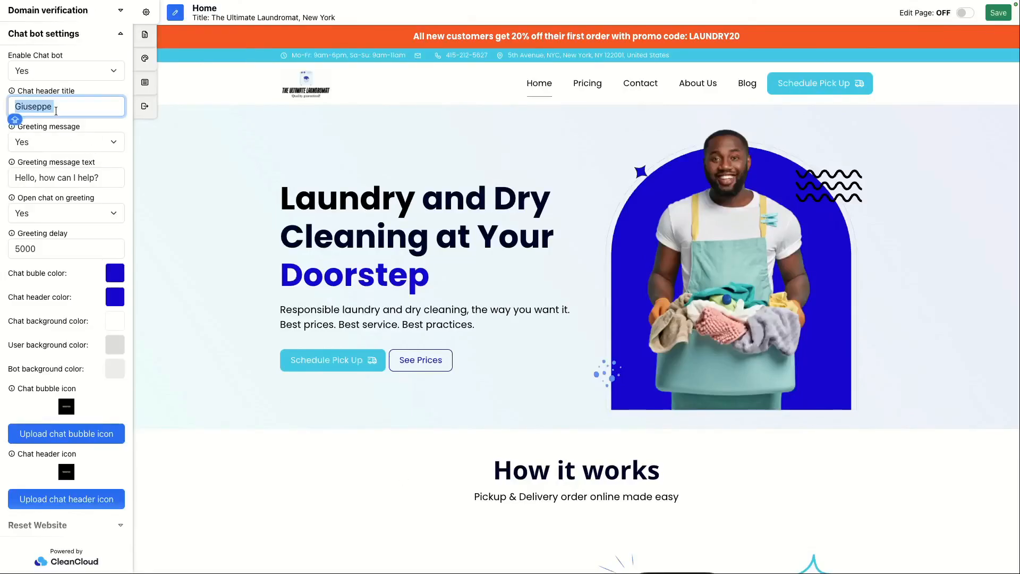
{"action": "type", "text": "Lukas"}
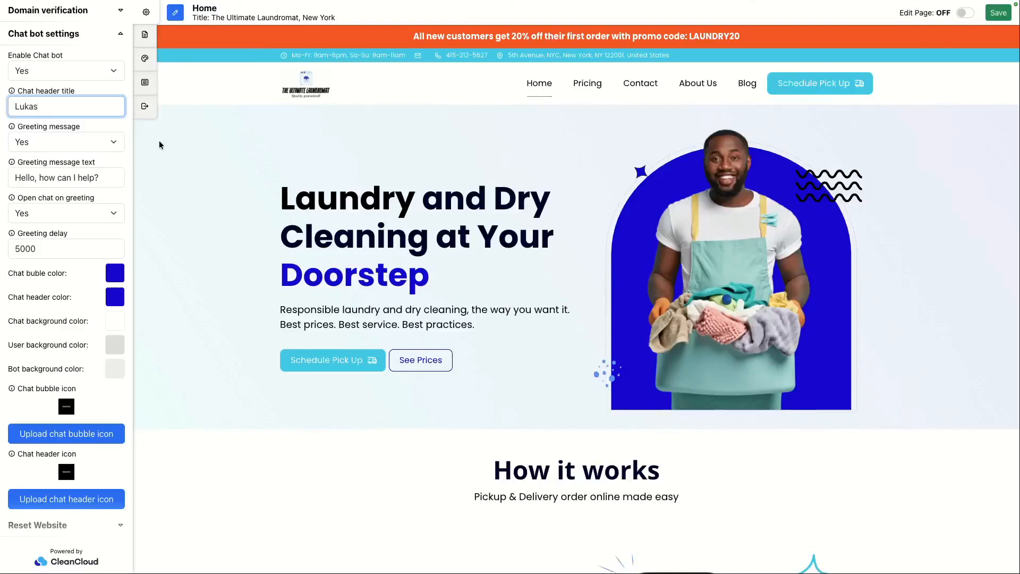
{"action": "left_click", "coordinate": [43, 73]}
{"action": "left_click", "coordinate": [57, 95]}
{"action": "scroll", "coordinate": [56, 94], "scroll_direction": "up", "scroll_amount": 2}
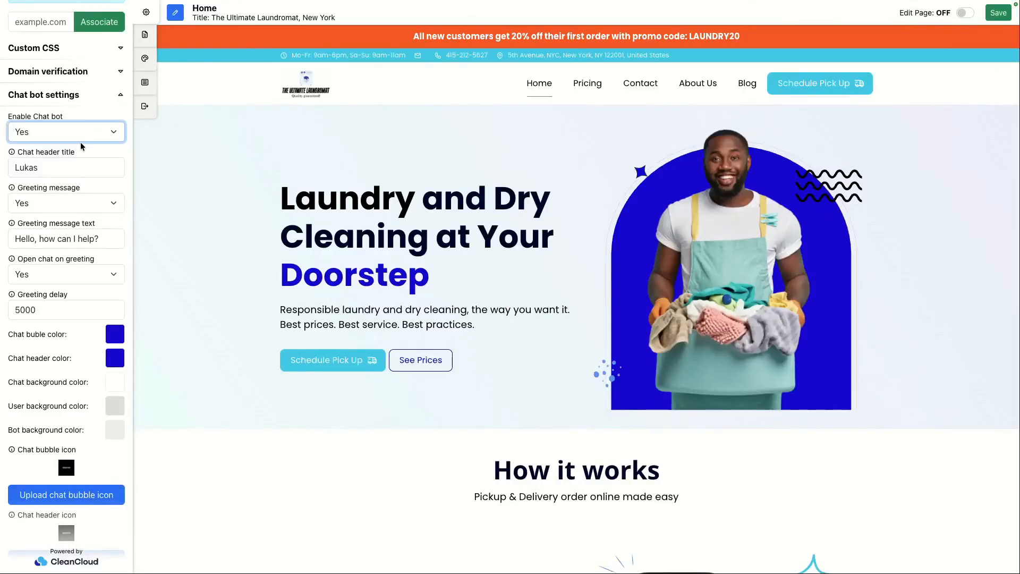
{"action": "left_click", "coordinate": [163, 196]}
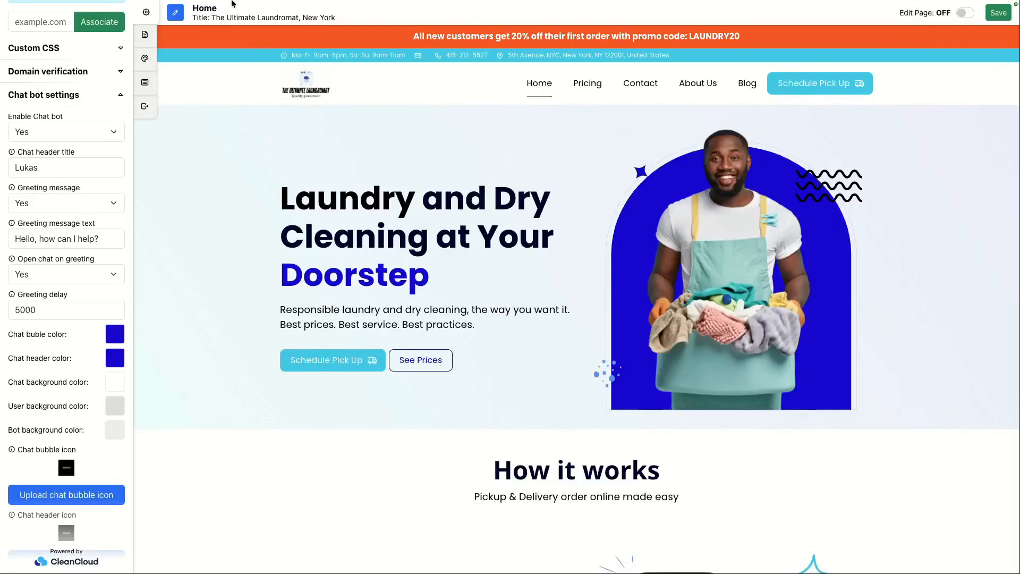
Step: Go to Marketing's Automated Flows and start a new automated flow
{"action": "left_click", "coordinate": [123, 27]}
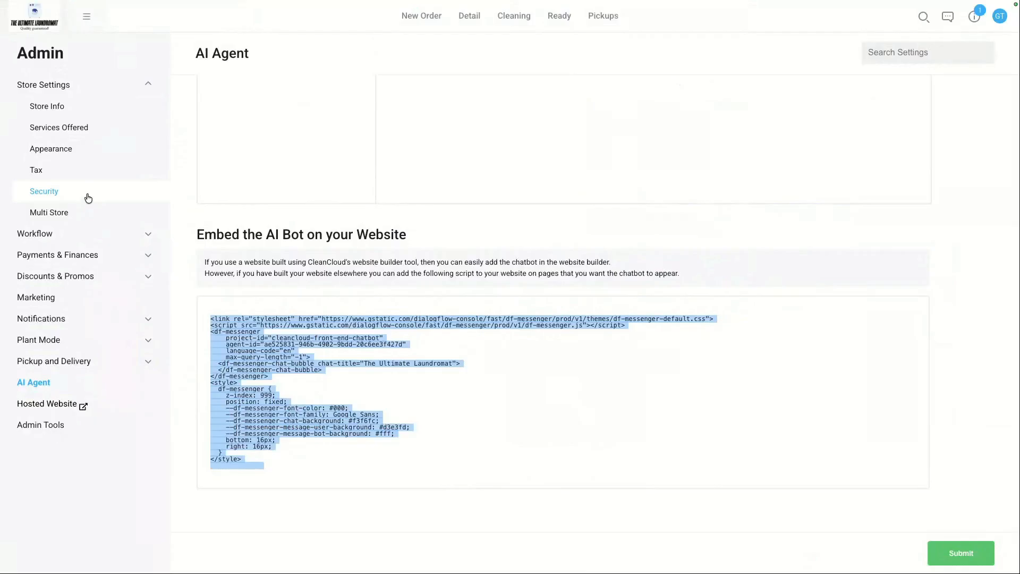
{"action": "left_click", "coordinate": [91, 22]}
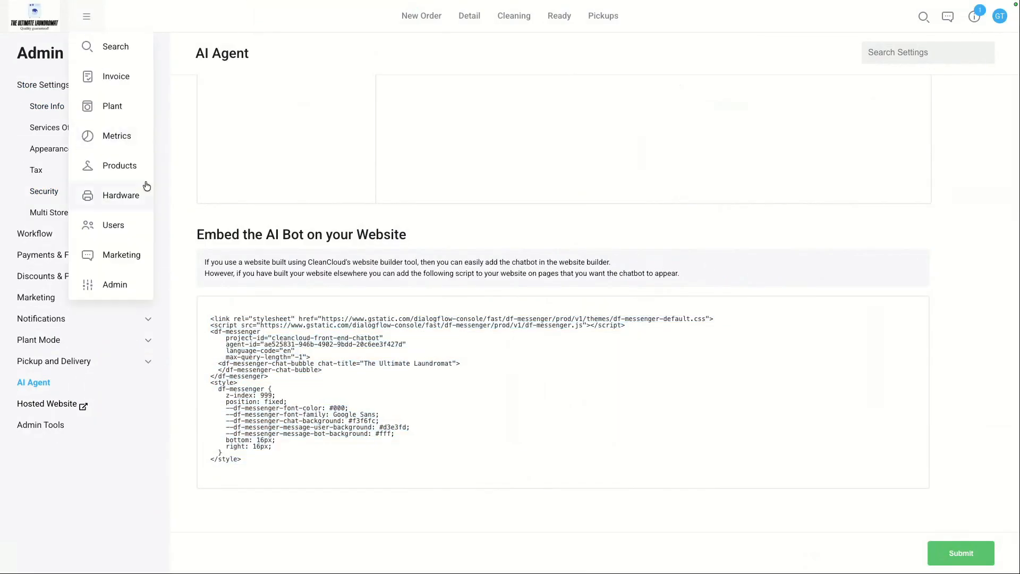
{"action": "left_click", "coordinate": [116, 261]}
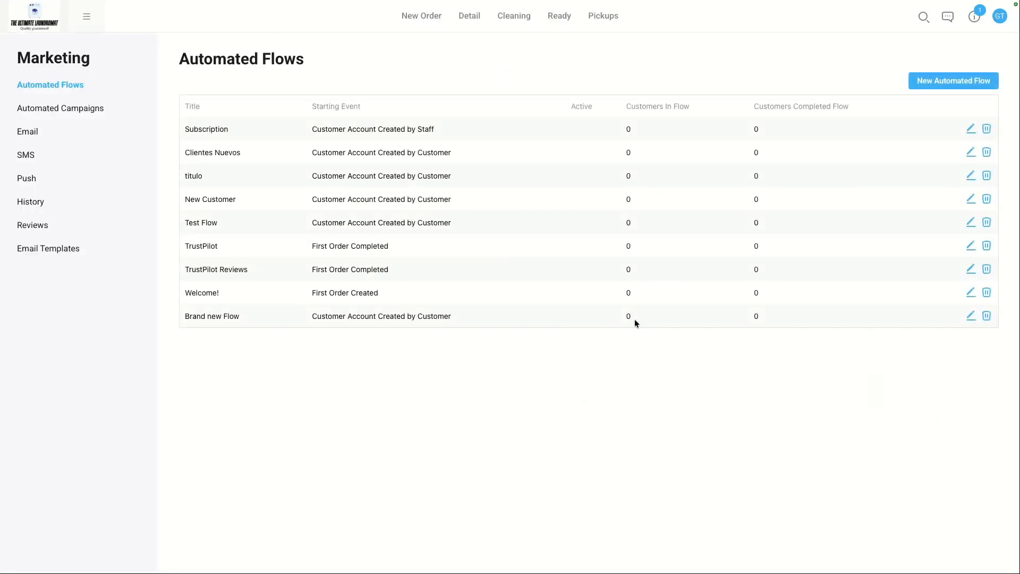
{"action": "left_click", "coordinate": [927, 84]}
Step: Title the new flow "Never stop Laundry"
{"action": "left_click", "coordinate": [617, 158]}
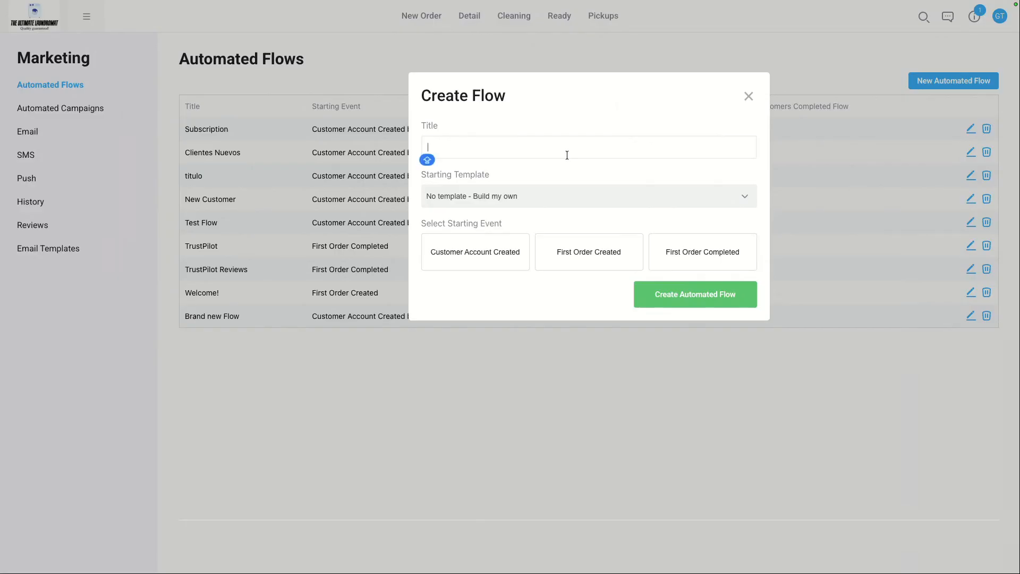
{"action": "type", "text": "R"}
{"action": "type", "text": "e"}
{"action": "key", "text": "BackSpace"}
{"action": "key", "text": "BackSpace"}
{"action": "type", "text": "La"}
{"action": "key", "text": "BackSpace"}
{"action": "type", "text": "Never stop Laundry"}
Step: Create the flow with no template and First Order Created as its starting event
{"action": "left_click", "coordinate": [479, 195]}
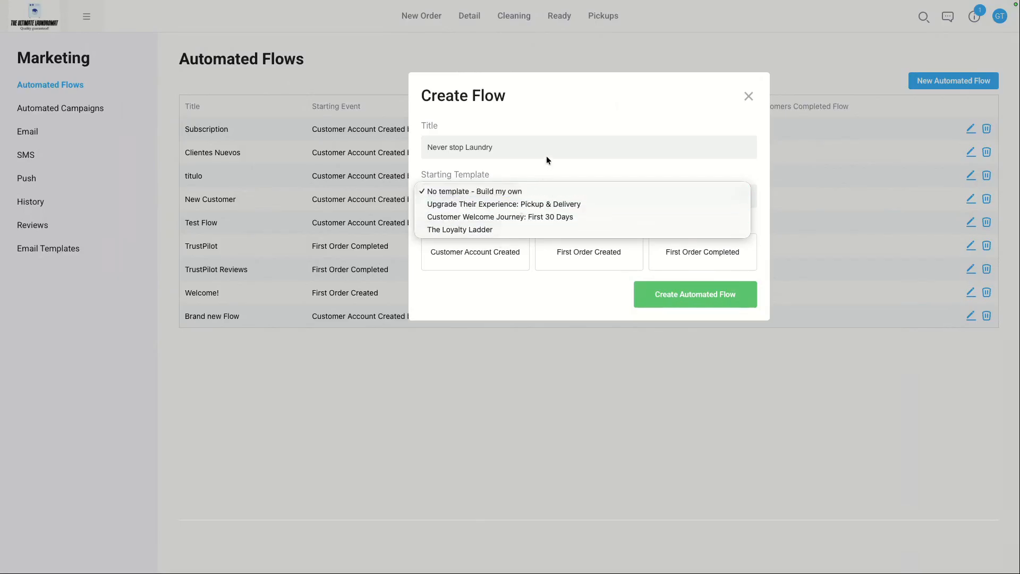
{"action": "left_click", "coordinate": [538, 194]}
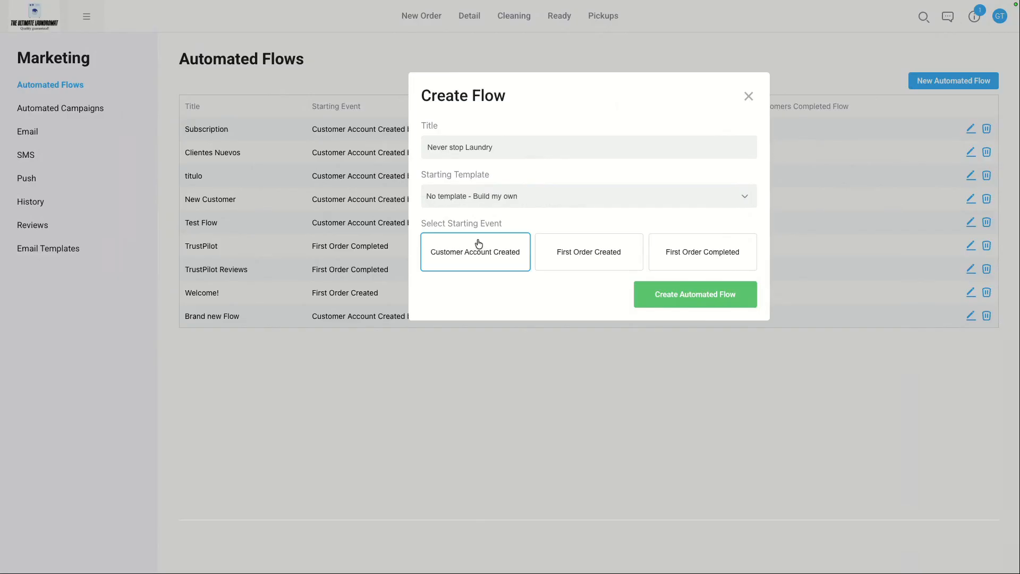
{"action": "left_click", "coordinate": [556, 242]}
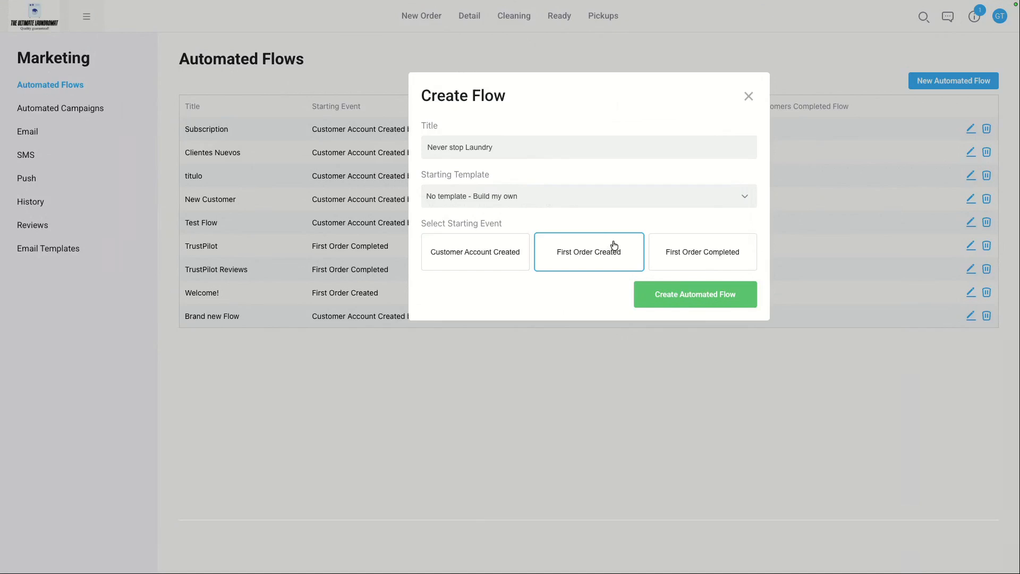
{"action": "left_click", "coordinate": [577, 257]}
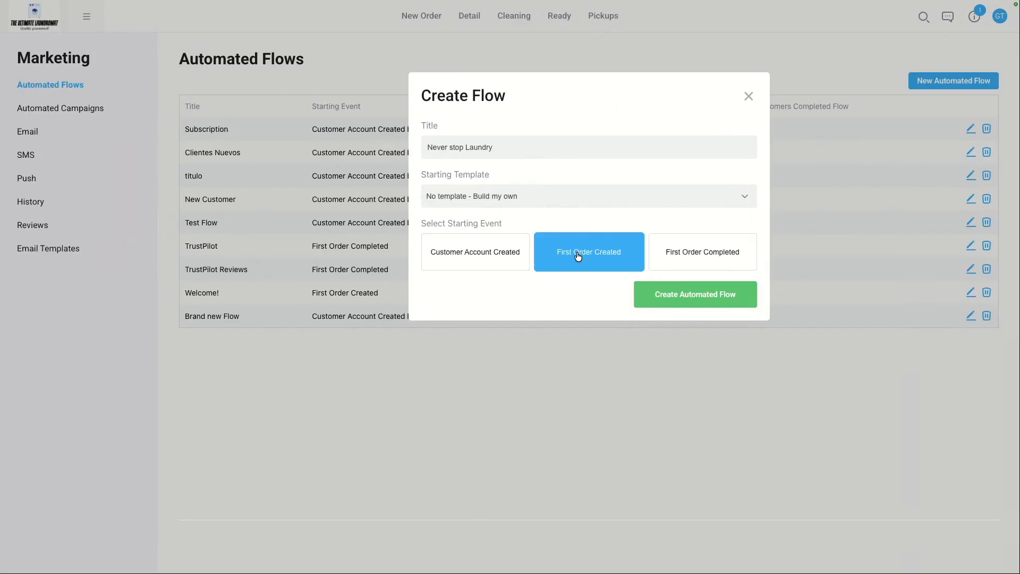
{"action": "left_click", "coordinate": [670, 301]}
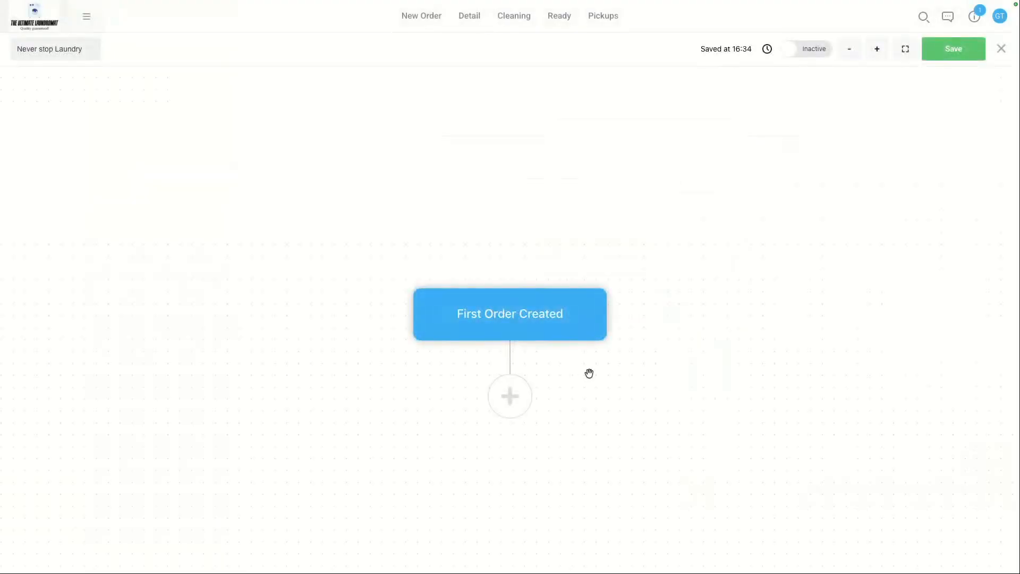
Step: Add a Wait step of 3 days after the starting event
{"action": "left_click_drag", "start_coordinate": [590, 373], "coordinate": [594, 312]}
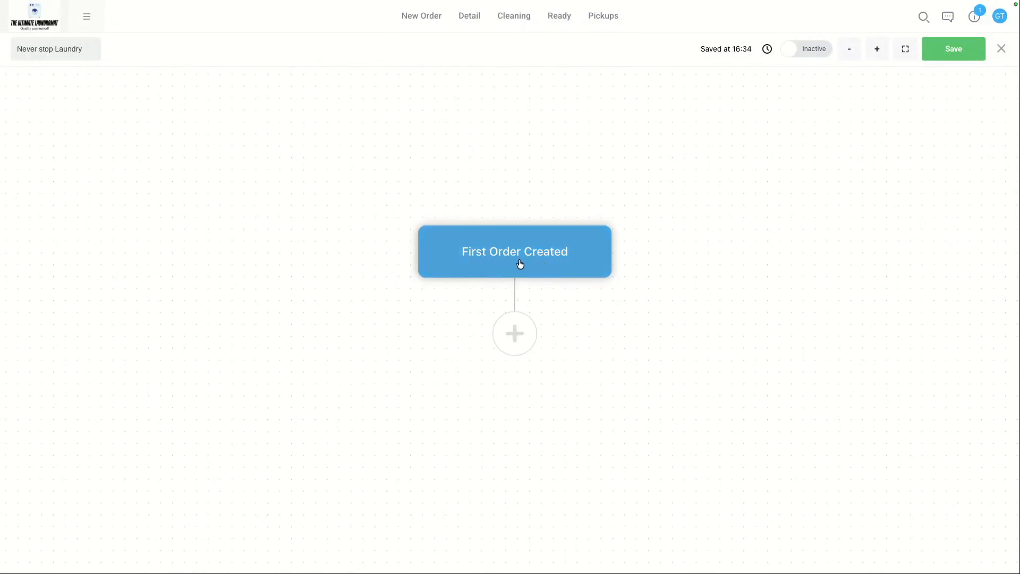
{"action": "left_click", "coordinate": [511, 340]}
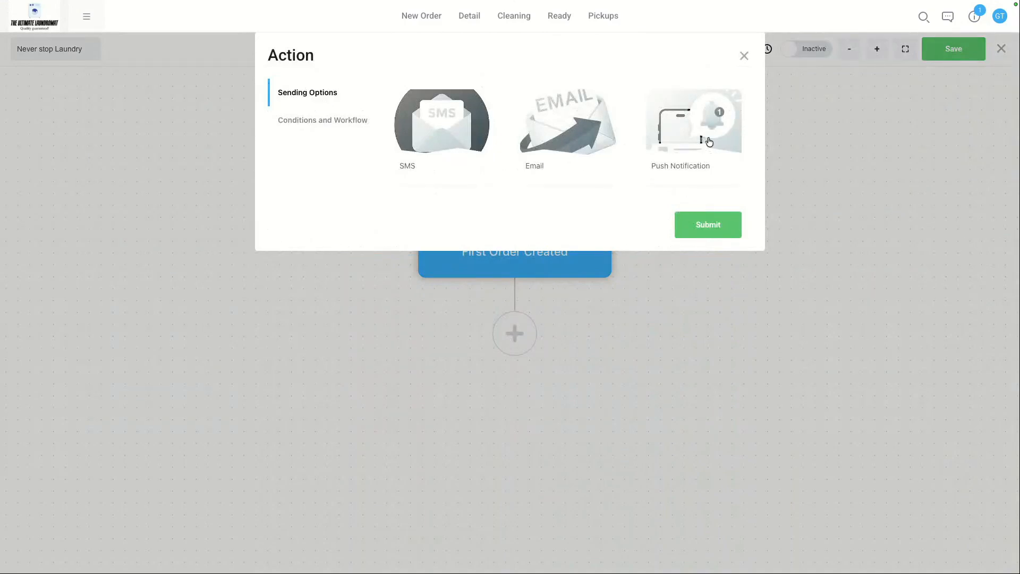
{"action": "left_click", "coordinate": [340, 121]}
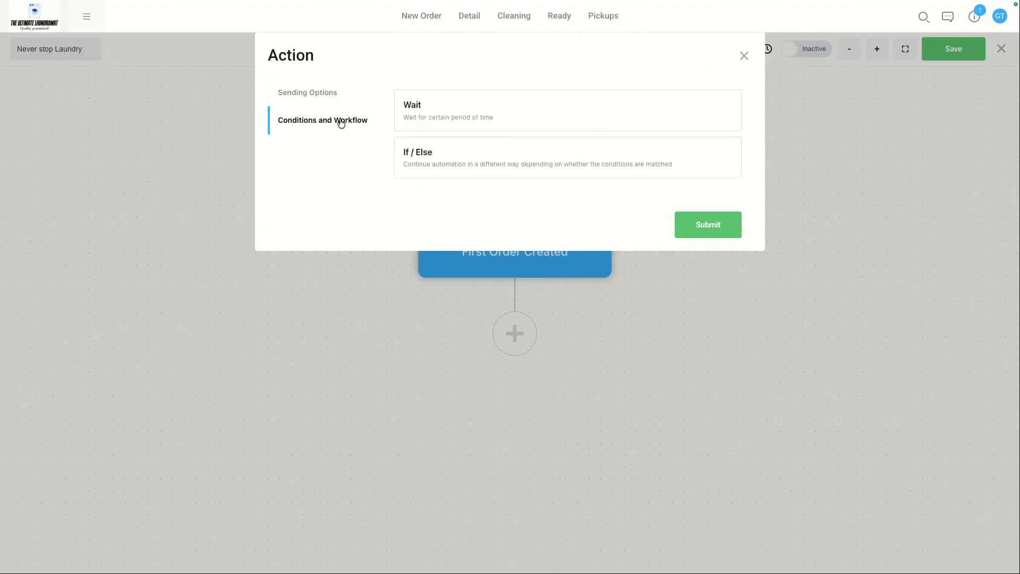
{"action": "left_click", "coordinate": [472, 109]}
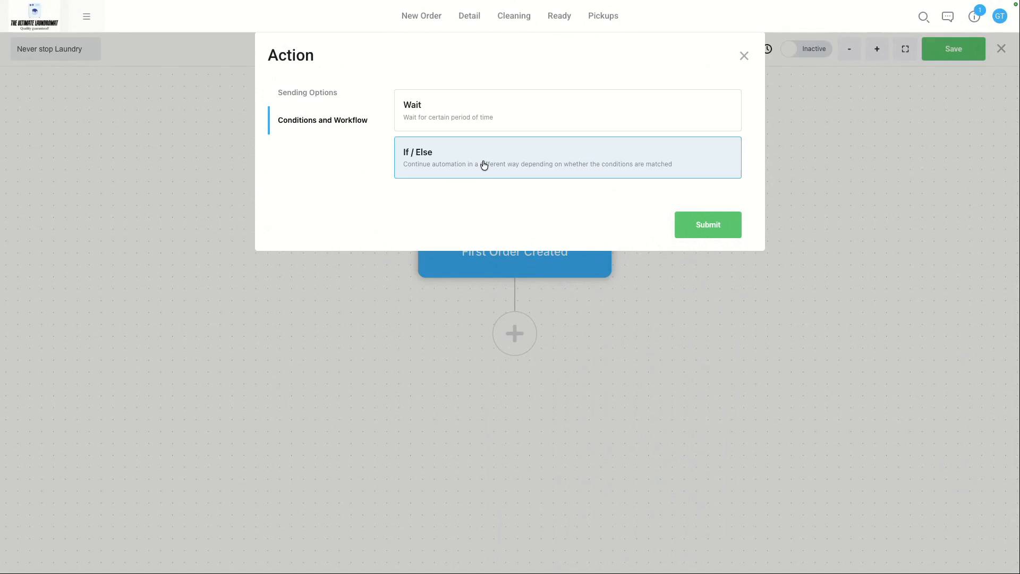
{"action": "left_click", "coordinate": [519, 119]}
{"action": "key", "text": "BackSpace"}
{"action": "type", "text": "3"}
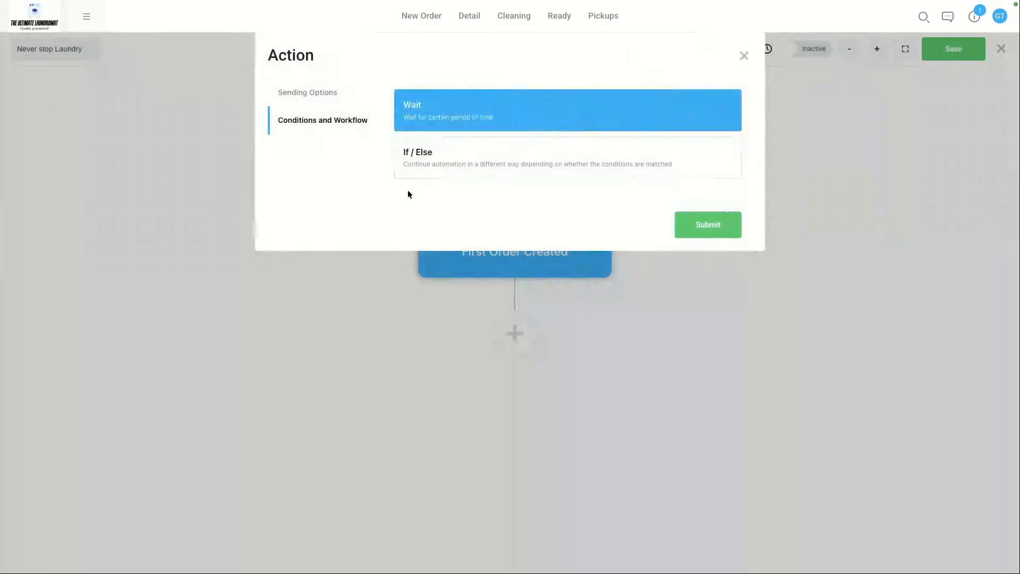
{"action": "left_click", "coordinate": [699, 226]}
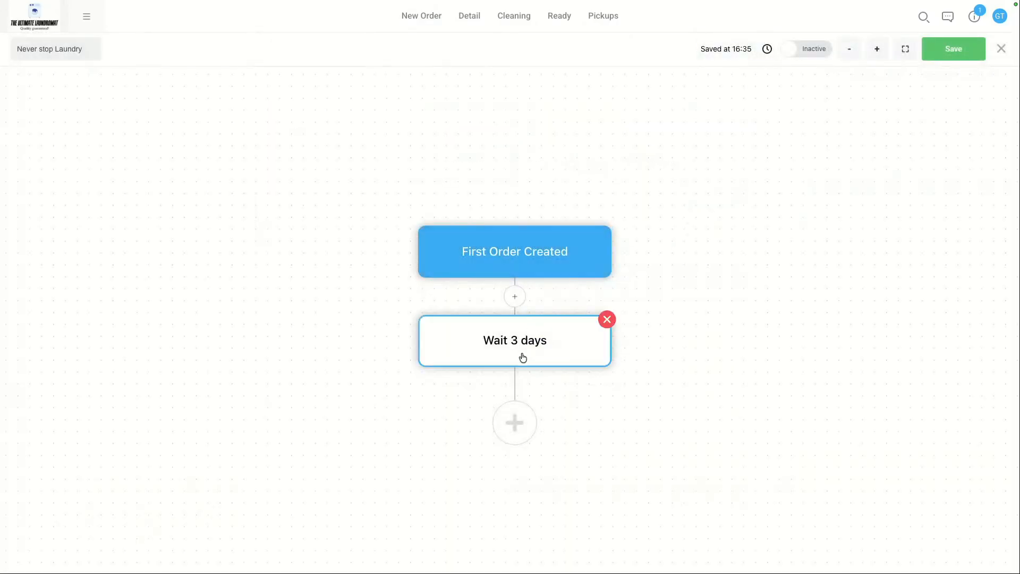
Step: Add an SMS action after the wait, starting its message with "We hope you loved the service you received."
{"action": "left_click", "coordinate": [513, 425]}
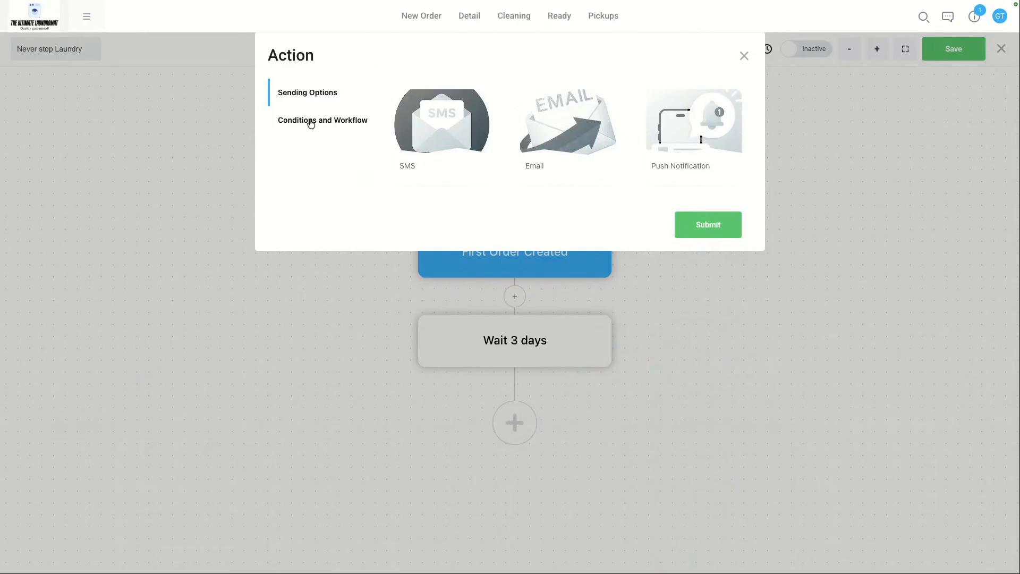
{"action": "left_click", "coordinate": [436, 114]}
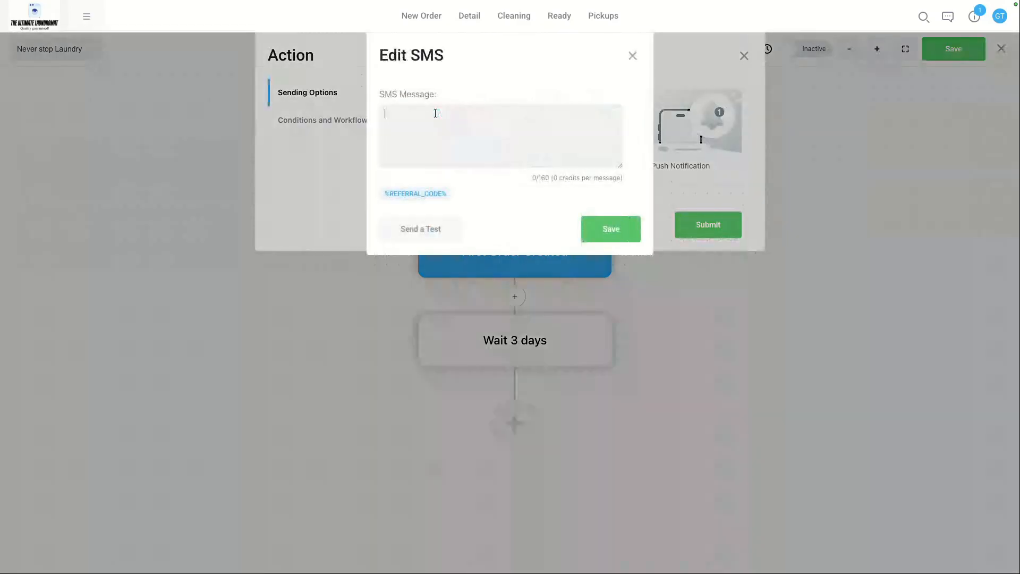
{"action": "type", "text": "Thank"}
{"action": "key", "text": "BackSpace"}
{"action": "key", "text": "BackSpace"}
{"action": "key", "text": "BackSpace"}
{"action": "key", "text": "BackSpace"}
{"action": "key", "text": "BackSpace"}
{"action": "key", "text": "BackSpace"}
{"action": "type", "text": "We hope you loved the service you received"}
{"action": "key", "text": "Caps_Lock"}
{"action": "type", "text": ". "}
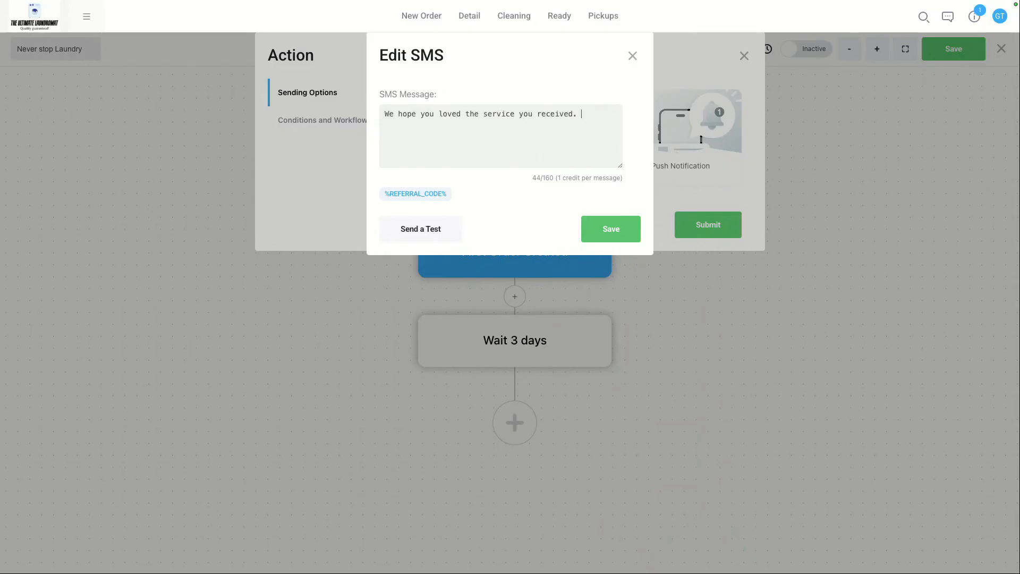
{"action": "type", "text": "As you are a new customer of ours, here"}
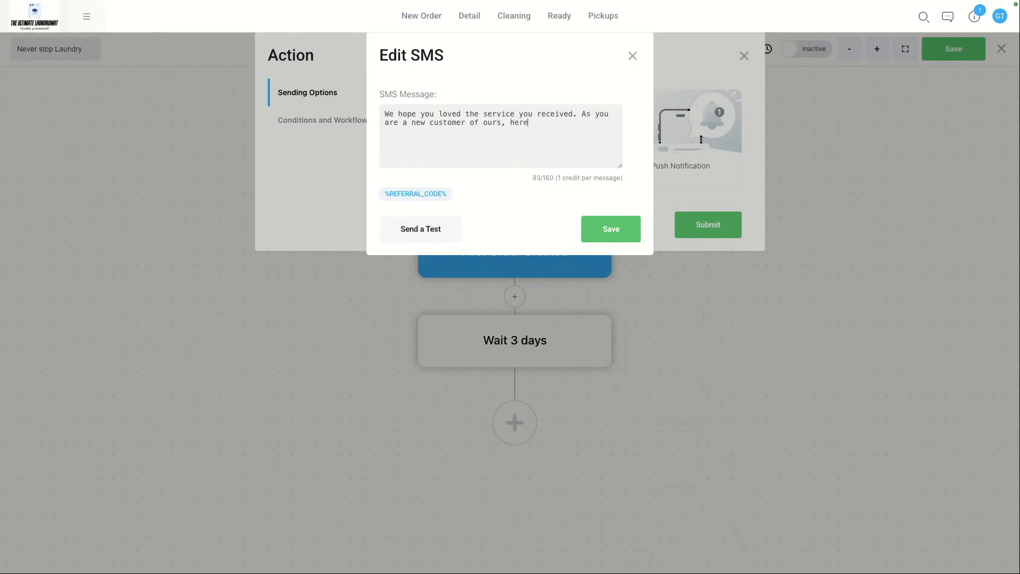
{"action": "type", "text": "'s a promo code to "}
{"action": "type", "text": "get 20% off"}
{"action": "type", "text": " your next order:"}
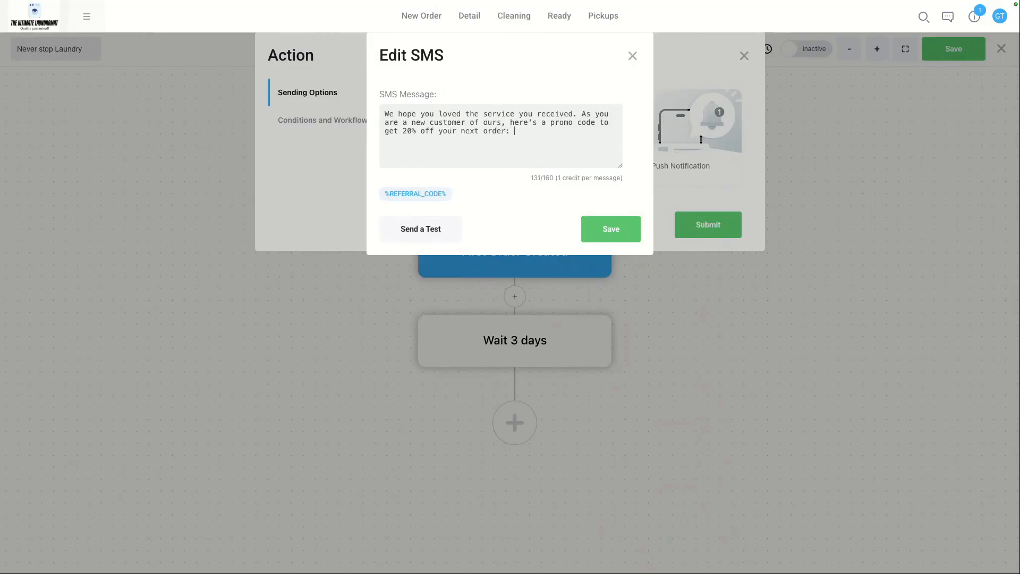
{"action": "type", "text": " NEW20"}
Step: Finish the SMS text offering new customers 20% off their next order with promo code NEW20, and save the action
{"action": "left_click_drag", "start_coordinate": [541, 129], "coordinate": [514, 131]}
{"action": "key", "text": "ctrl+a"}
{"action": "left_click", "coordinate": [542, 133]}
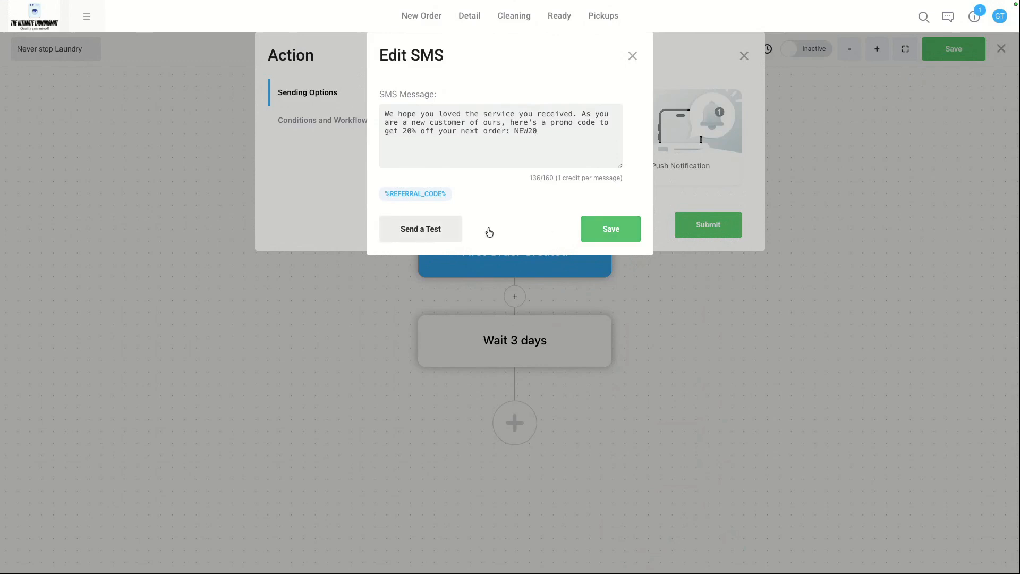
{"action": "left_click", "coordinate": [613, 232]}
{"action": "left_click", "coordinate": [702, 234]}
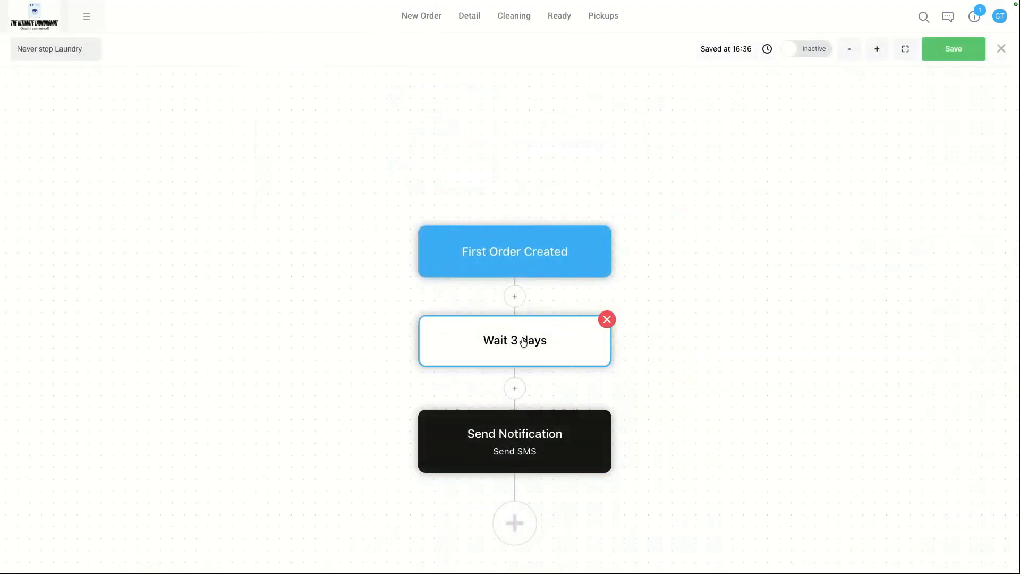
Step: Add an If/Else condition after the SMS with a rule of lifetime order count greater than or equal to 2
{"action": "scroll", "coordinate": [507, 452], "scroll_direction": "down", "scroll_amount": 1}
{"action": "scroll", "coordinate": [507, 452], "scroll_direction": "down", "scroll_amount": 5}
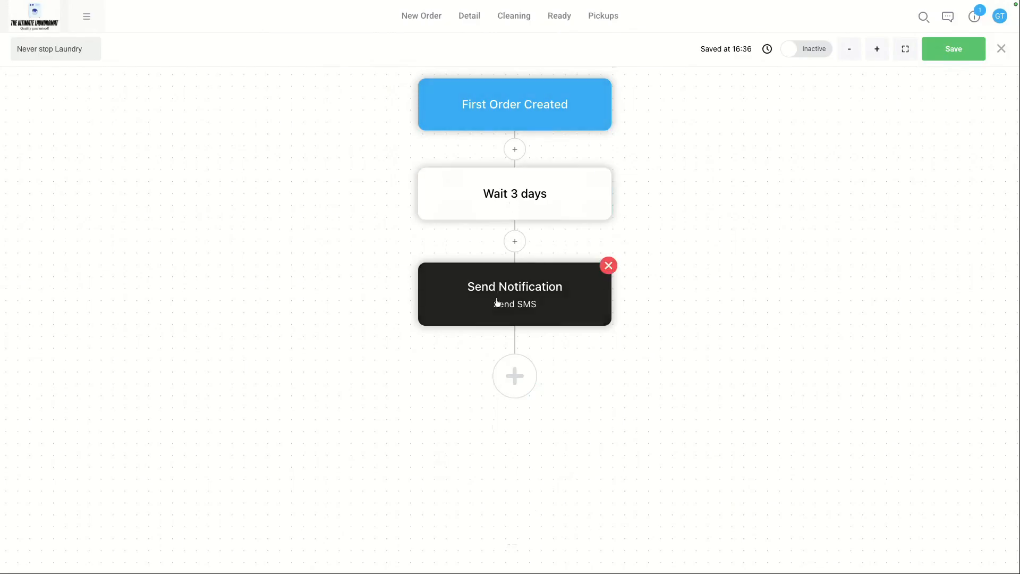
{"action": "mouse_move", "coordinate": [497, 302]}
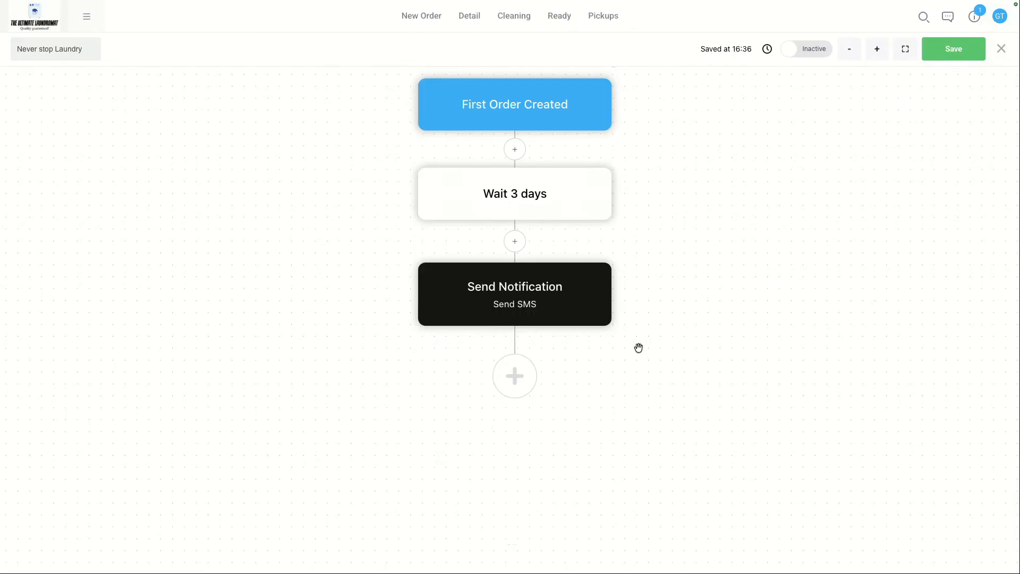
{"action": "left_click", "coordinate": [511, 387]}
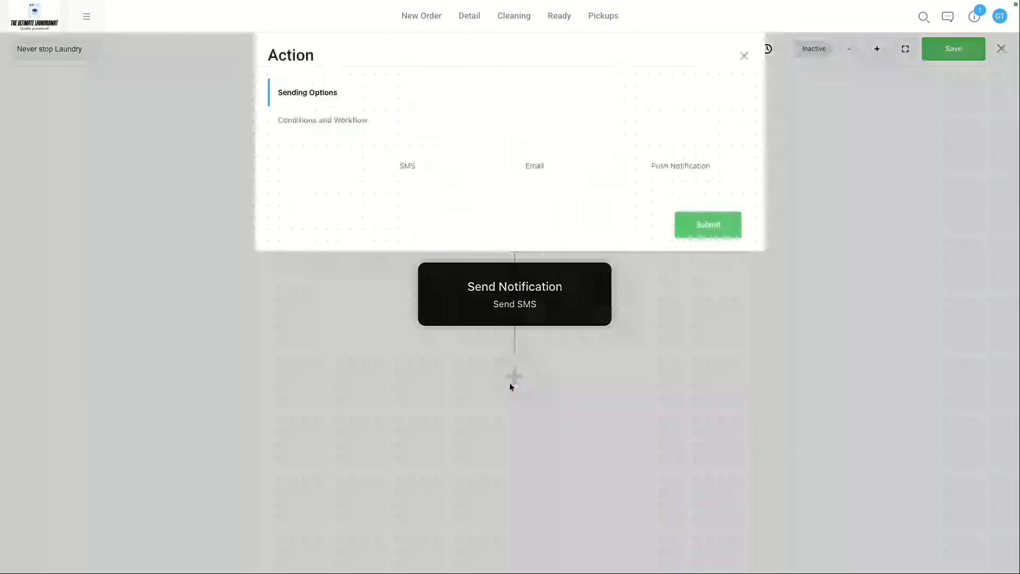
{"action": "left_click", "coordinate": [308, 124]}
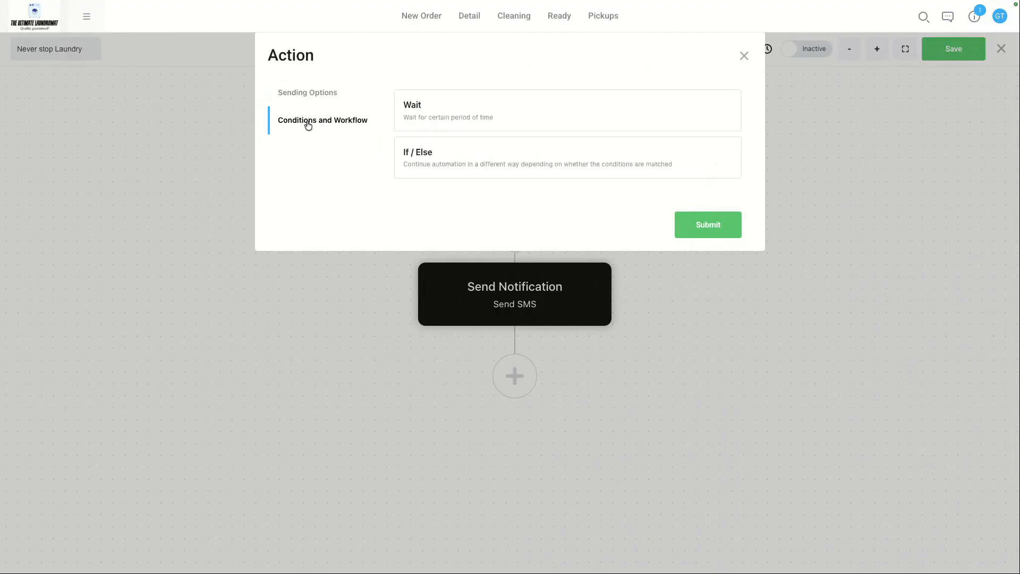
{"action": "left_click", "coordinate": [502, 165]}
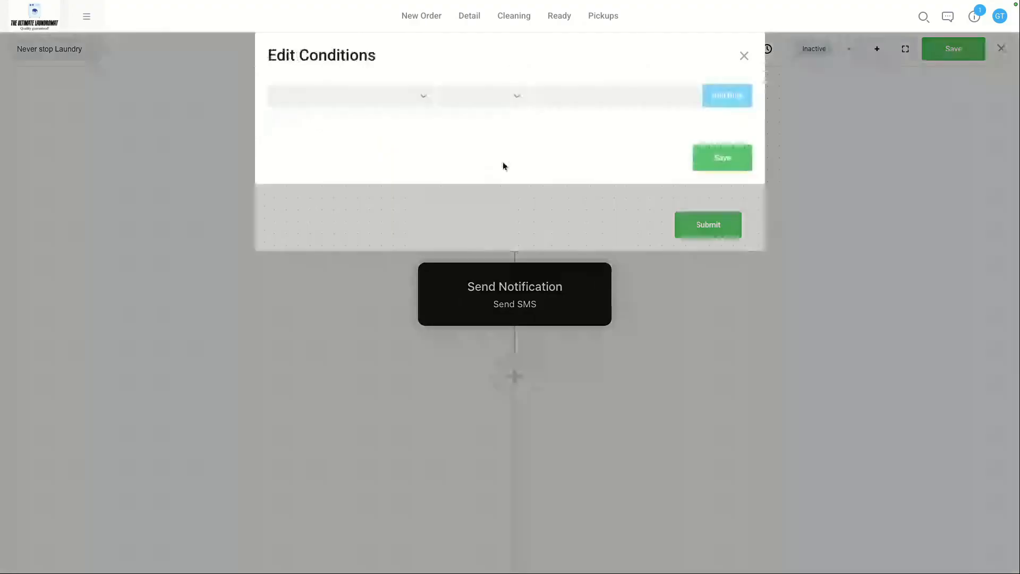
{"action": "left_click", "coordinate": [421, 99]}
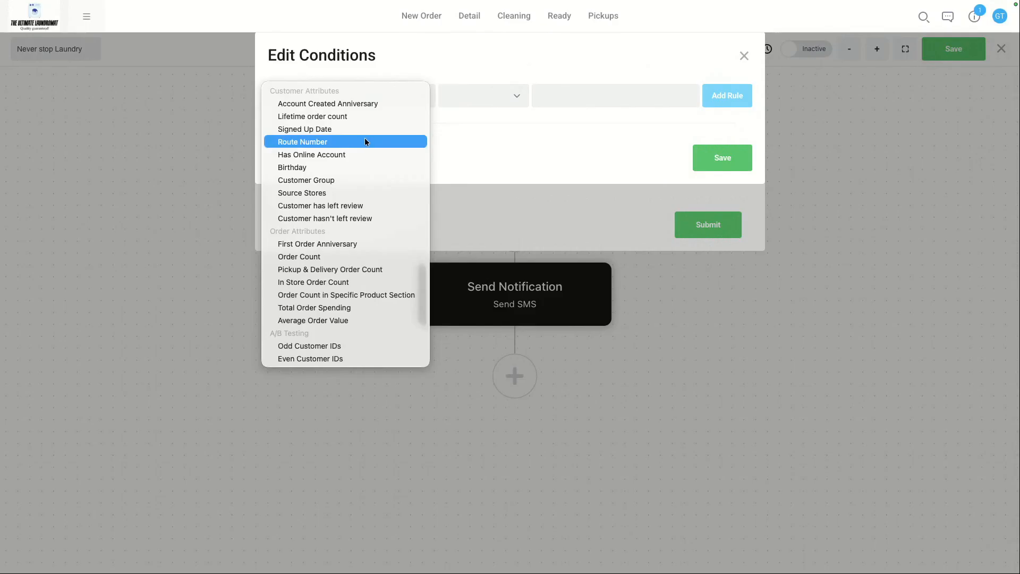
{"action": "left_click", "coordinate": [328, 116]}
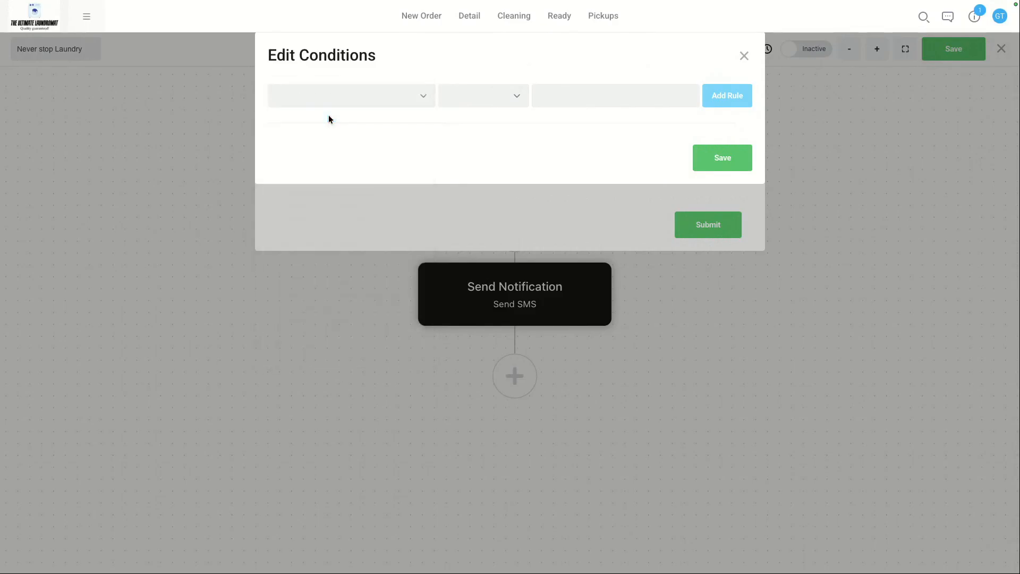
{"action": "left_click", "coordinate": [491, 101]}
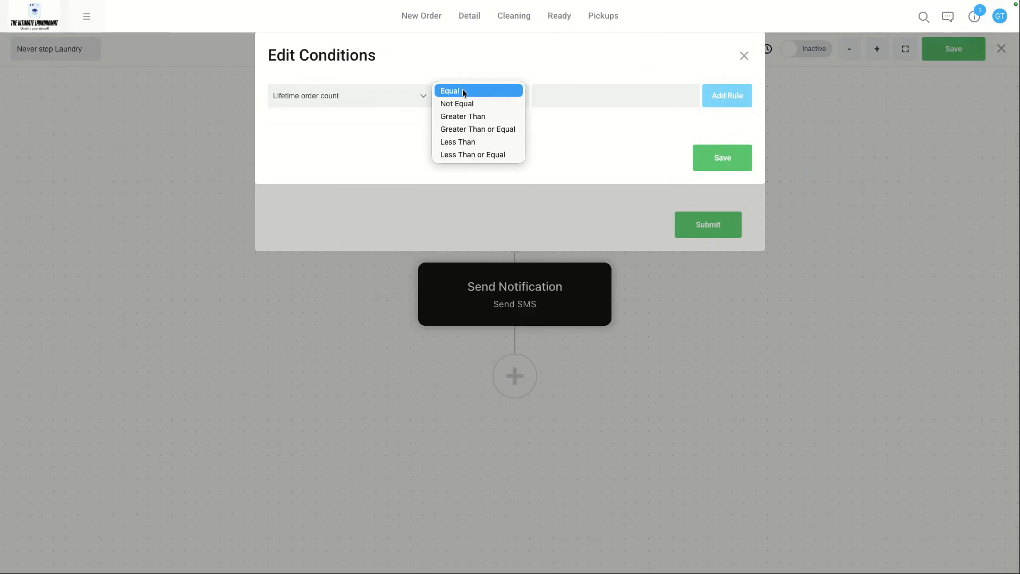
{"action": "left_click", "coordinate": [467, 129]}
{"action": "left_click", "coordinate": [571, 94]}
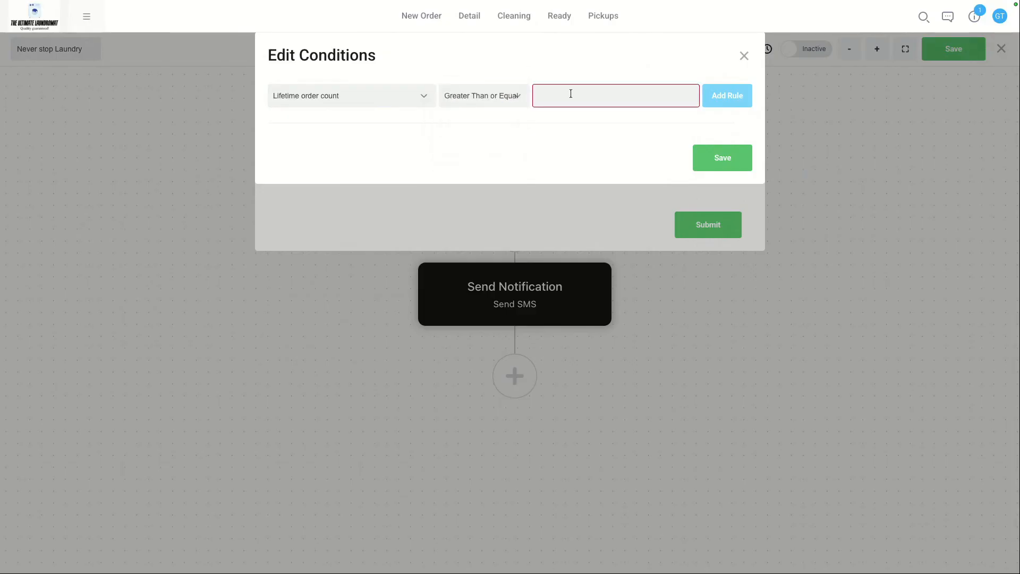
{"action": "type", "text": "2"}
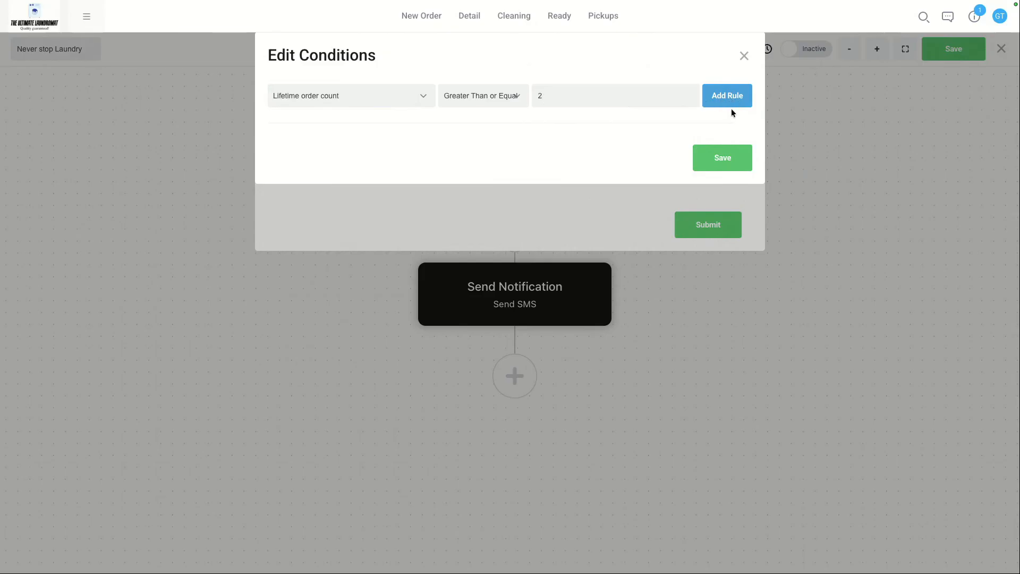
{"action": "left_click", "coordinate": [722, 157]}
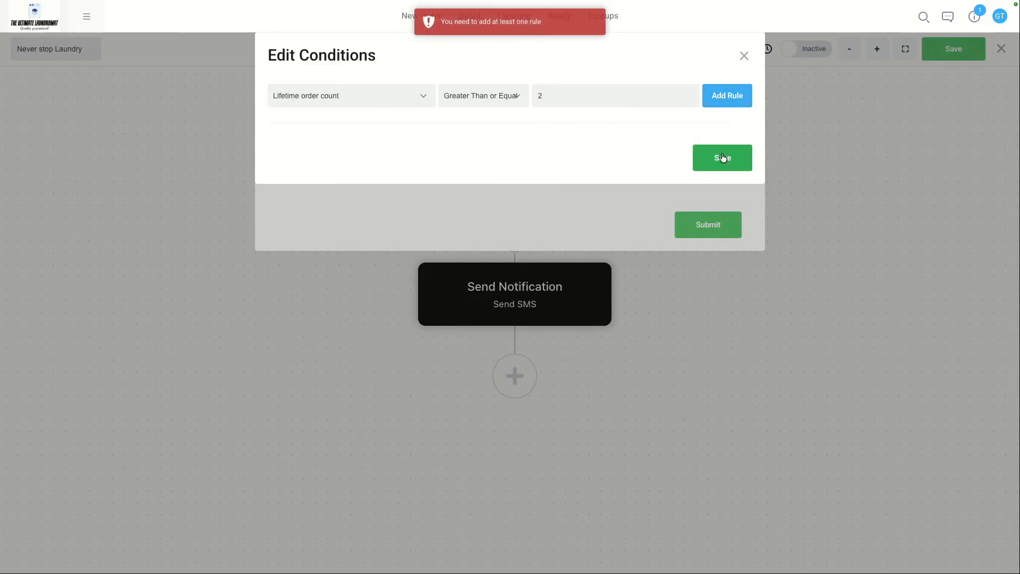
{"action": "left_click", "coordinate": [733, 97]}
Step: Add a second rule requiring the customer to have an online account, and save the condition
{"action": "left_click", "coordinate": [380, 119]}
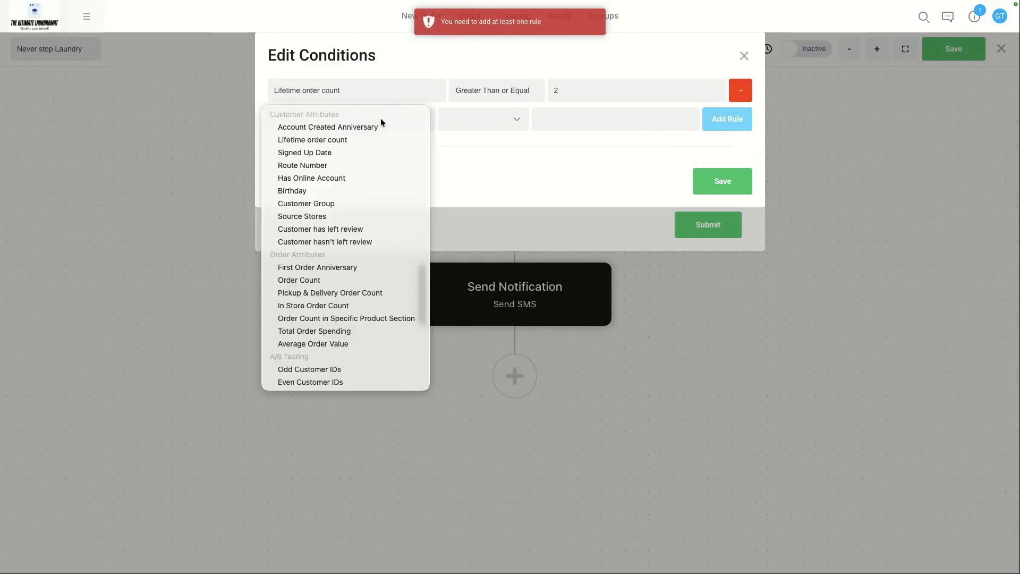
{"action": "left_click", "coordinate": [334, 179]}
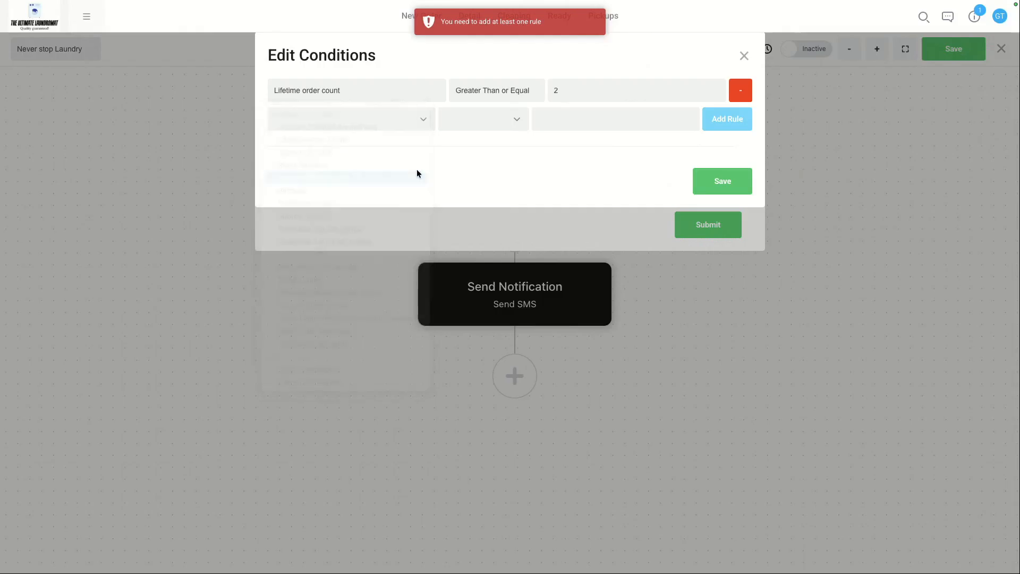
{"action": "left_click", "coordinate": [723, 119]}
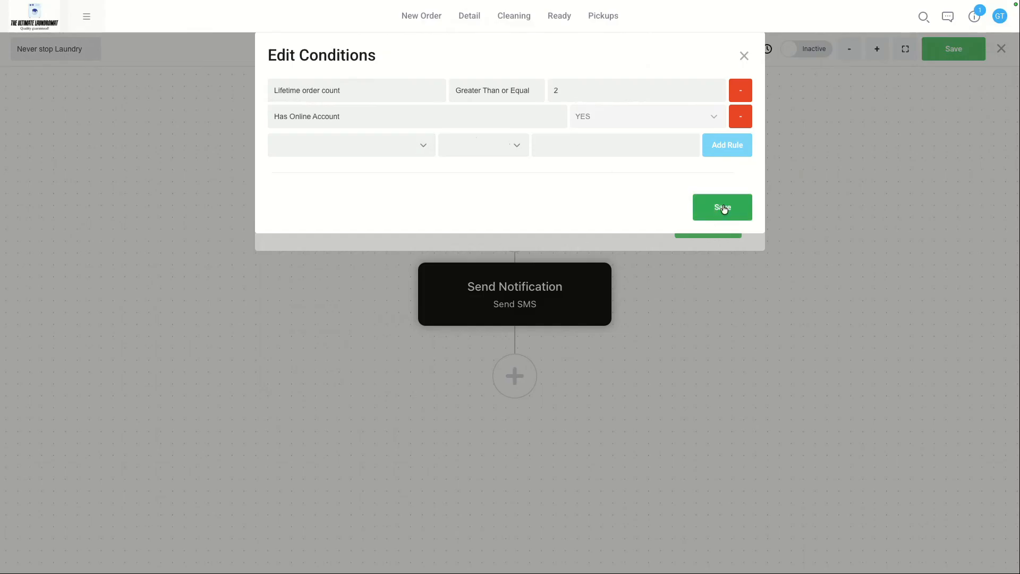
{"action": "left_click", "coordinate": [720, 211]}
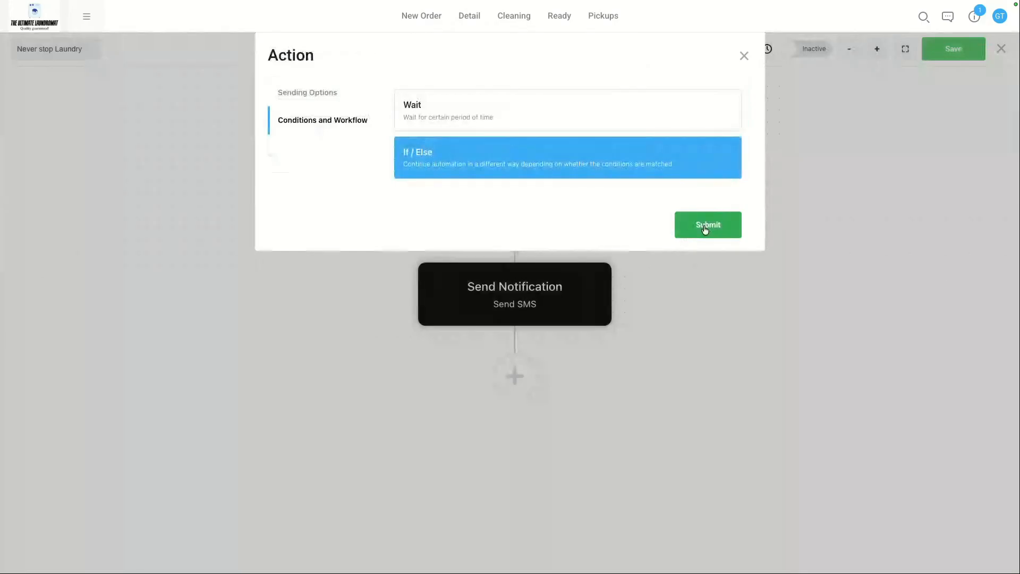
{"action": "left_click", "coordinate": [707, 224]}
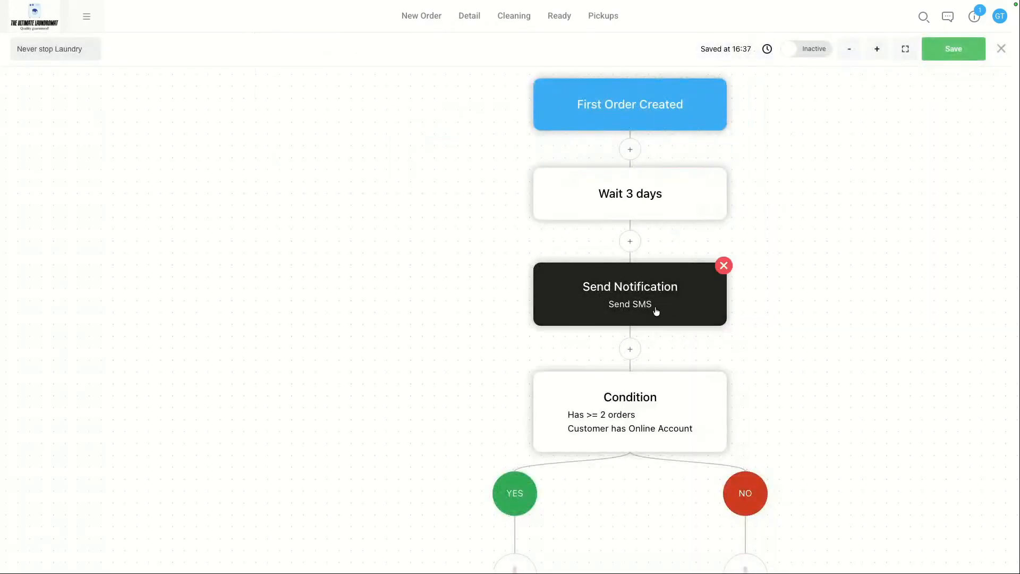
{"action": "scroll", "coordinate": [608, 363], "scroll_direction": "down", "scroll_amount": 1}
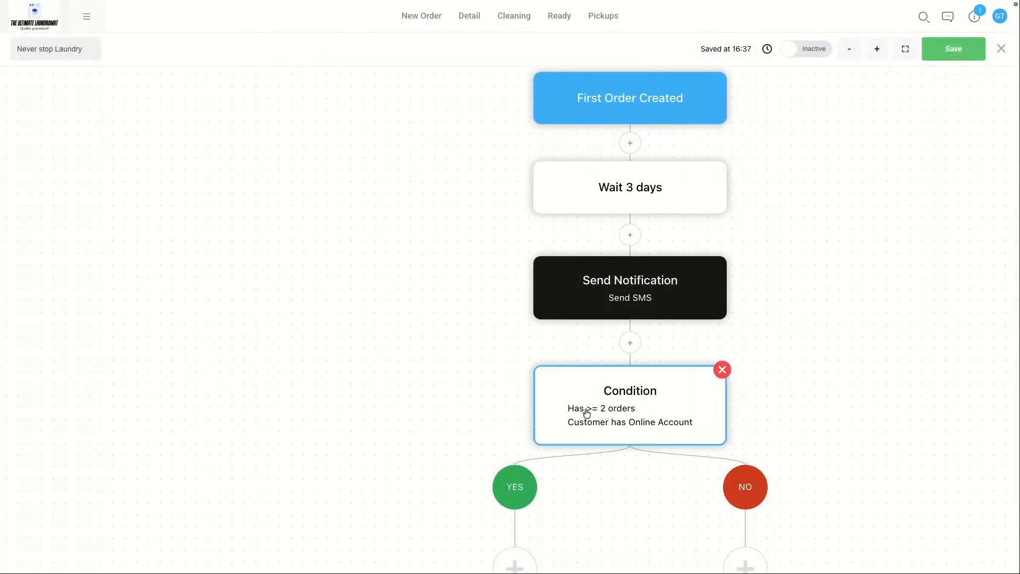
Step: Save the Never stop Laundry flow
{"action": "scroll", "coordinate": [782, 417], "scroll_direction": "down", "scroll_amount": 2}
{"action": "scroll", "coordinate": [781, 417], "scroll_direction": "down", "scroll_amount": 3}
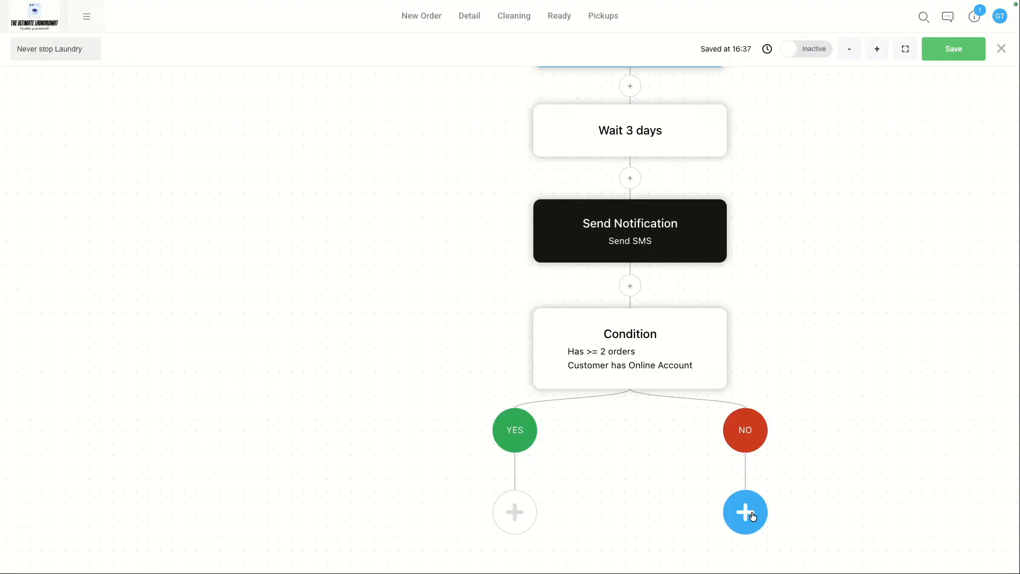
{"action": "scroll", "coordinate": [614, 281], "scroll_direction": "up", "scroll_amount": 3}
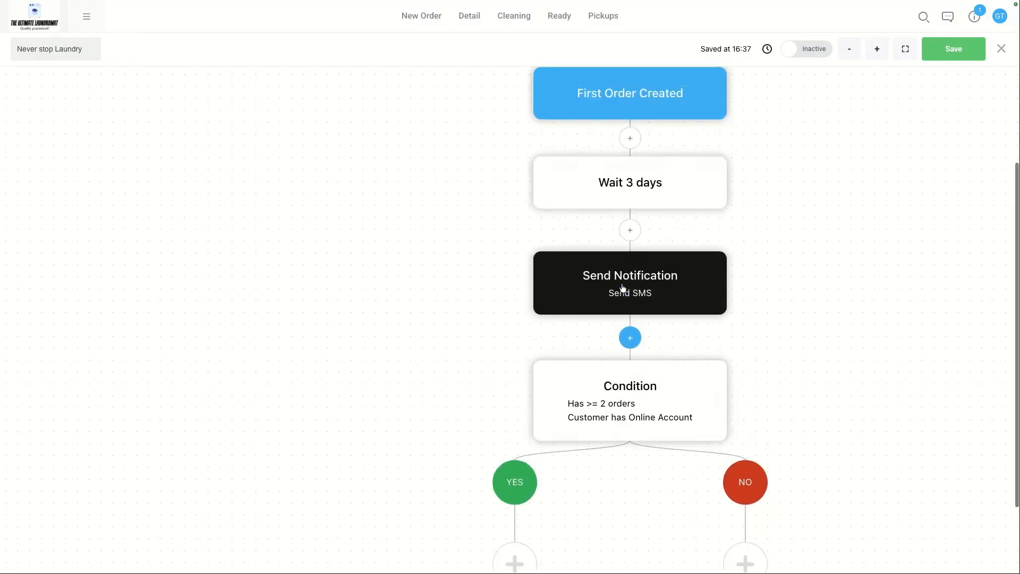
{"action": "left_click", "coordinate": [956, 55]}
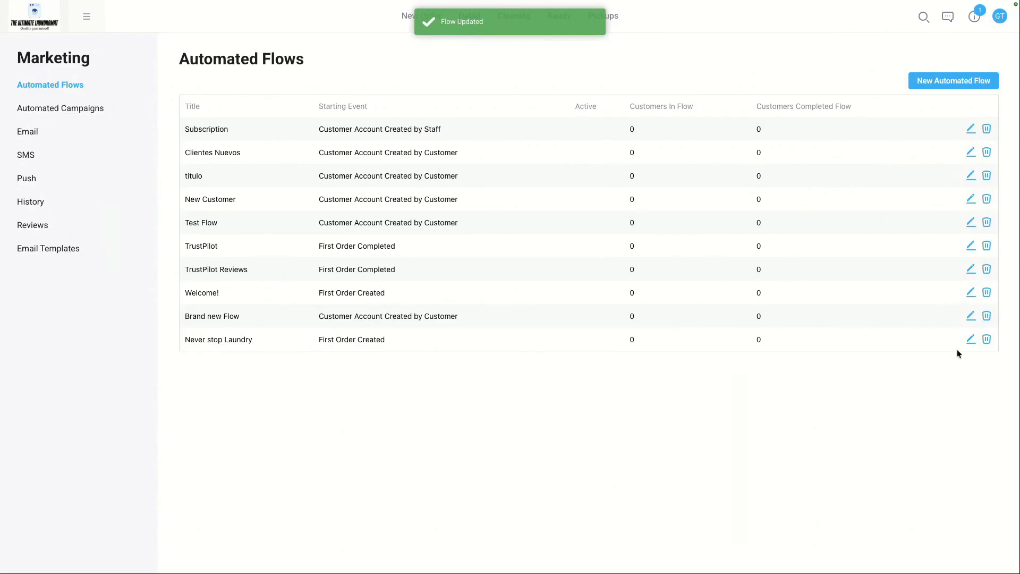
{"action": "left_click", "coordinate": [970, 338]}
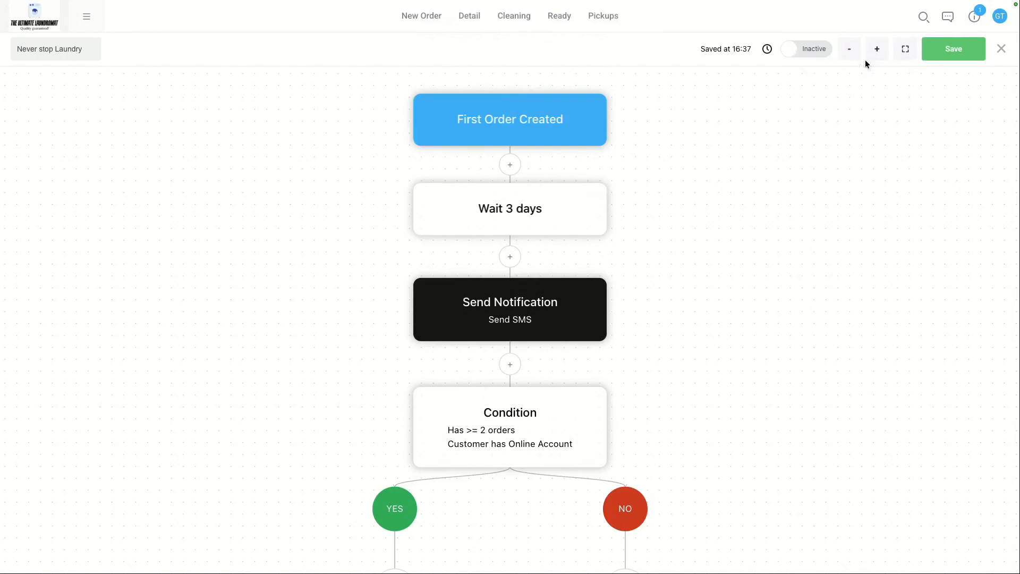
{"action": "left_click", "coordinate": [852, 53]}
{"action": "left_click", "coordinate": [852, 53]}
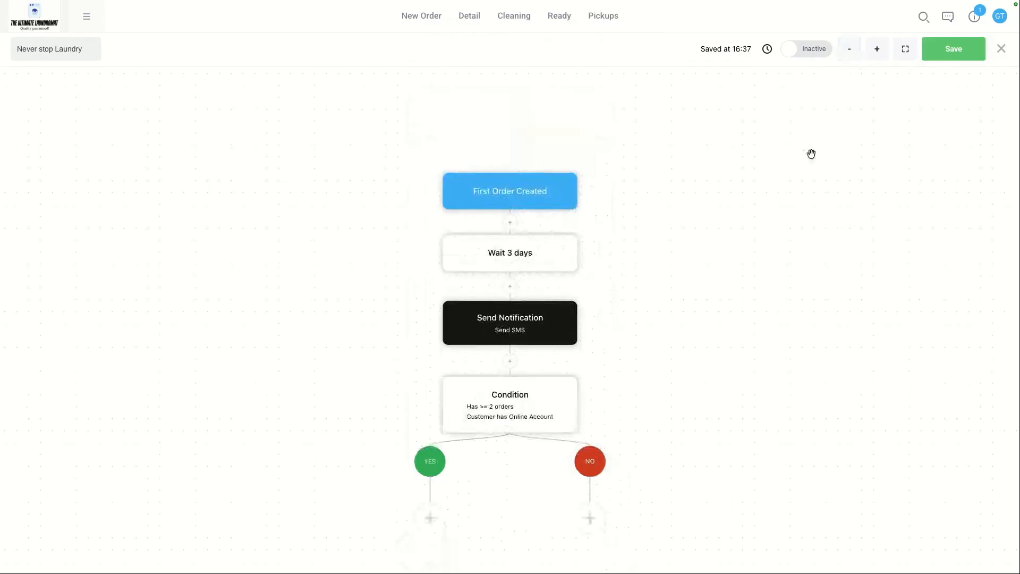
{"action": "left_click_drag", "start_coordinate": [766, 181], "coordinate": [778, 137]}
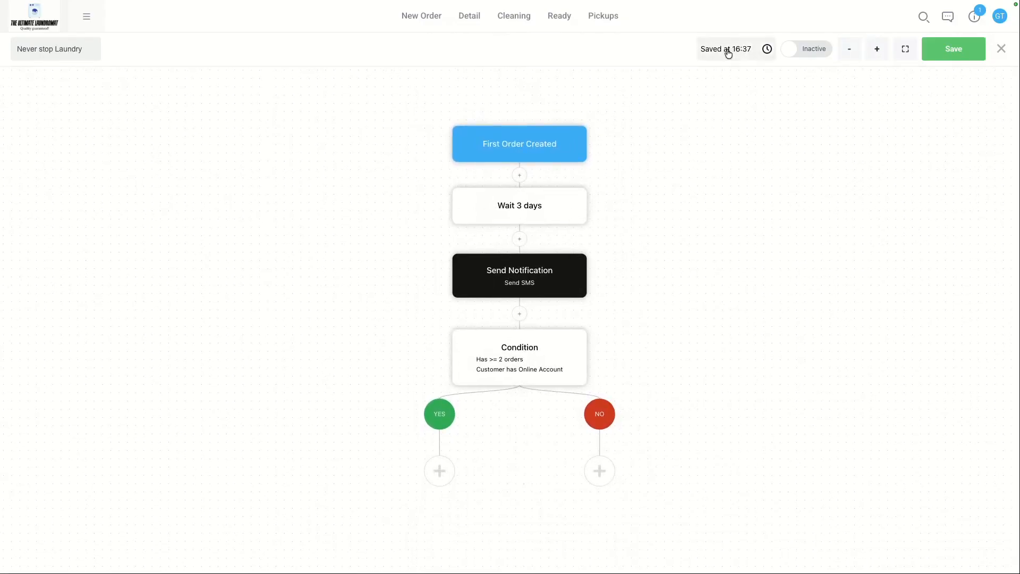
{"action": "left_click", "coordinate": [953, 52]}
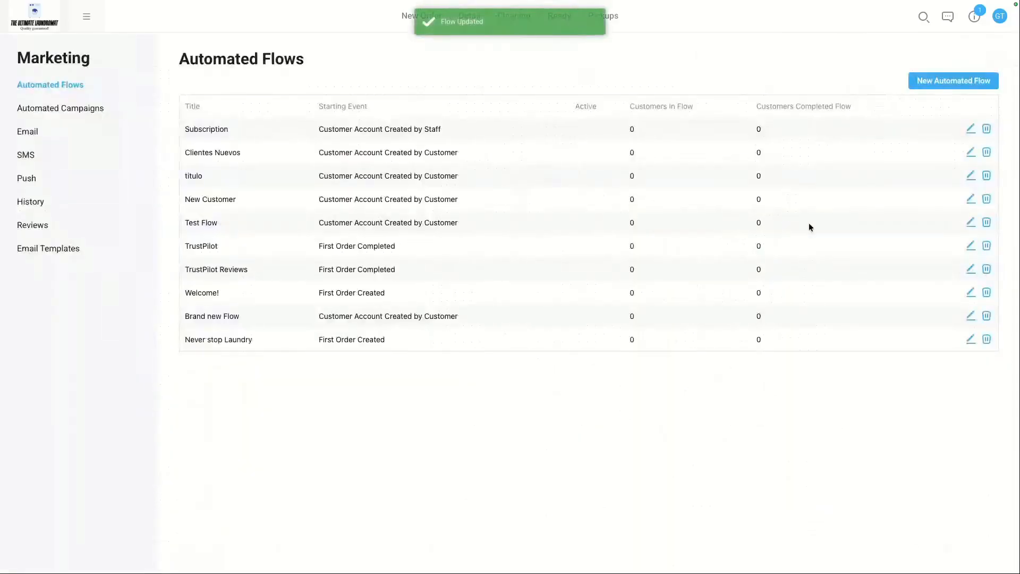
Step: Reopen the flow and insert a 3-day wait between the SMS action and the condition
{"action": "left_click", "coordinate": [969, 341]}
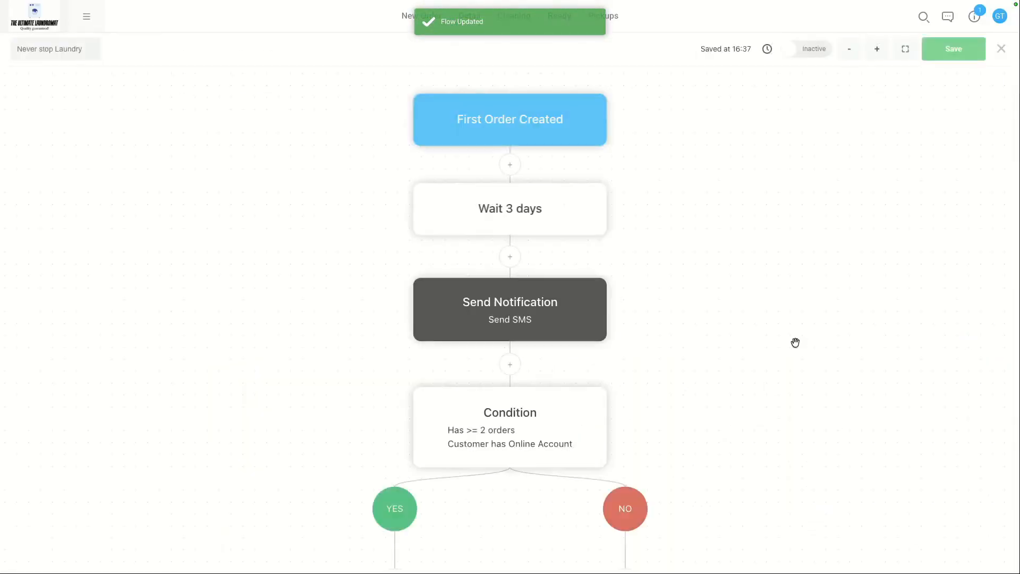
{"action": "scroll", "coordinate": [708, 345], "scroll_direction": "down", "scroll_amount": 3}
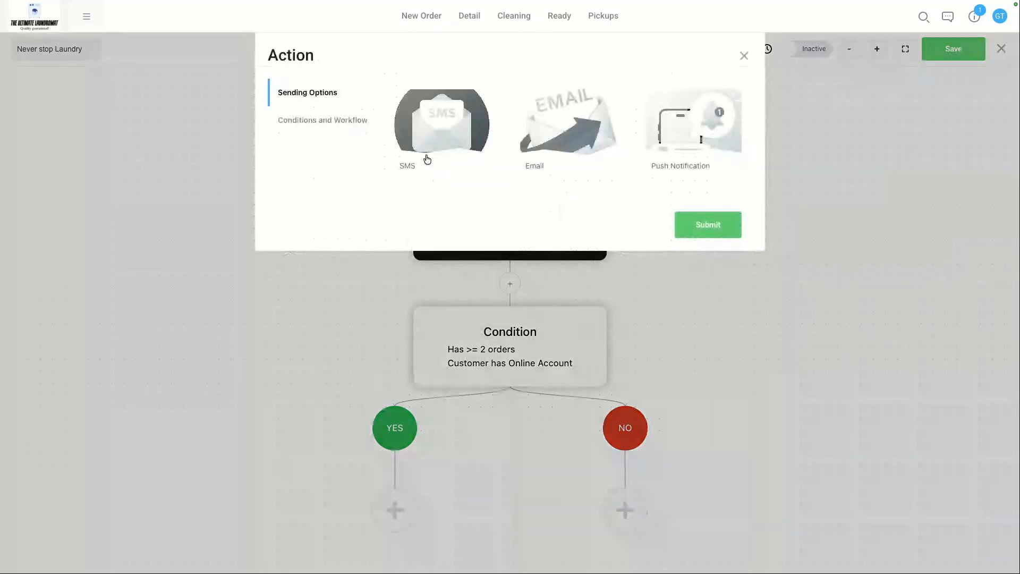
{"action": "left_click", "coordinate": [333, 125]}
{"action": "left_click", "coordinate": [490, 119]}
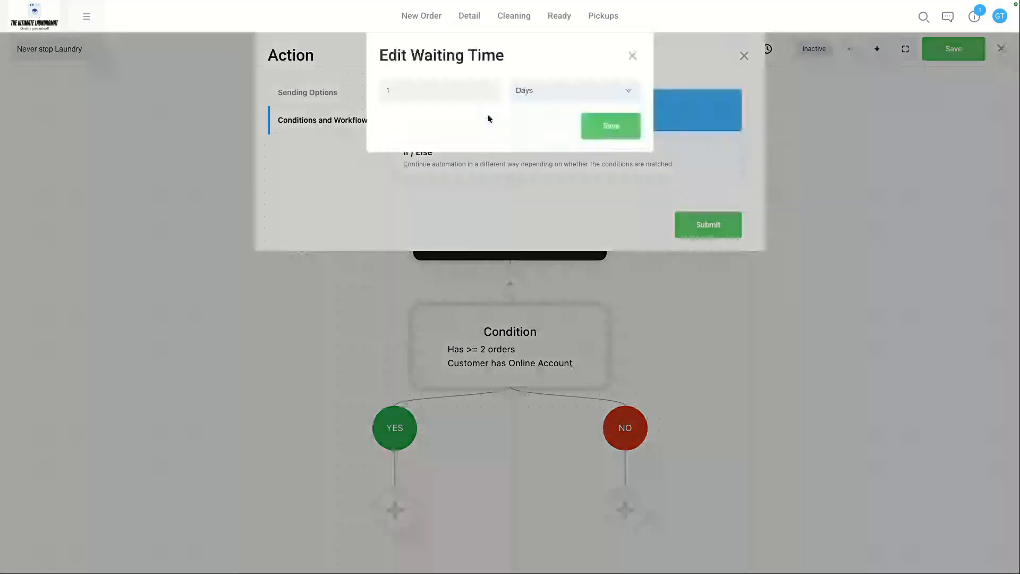
{"action": "left_click", "coordinate": [418, 83]}
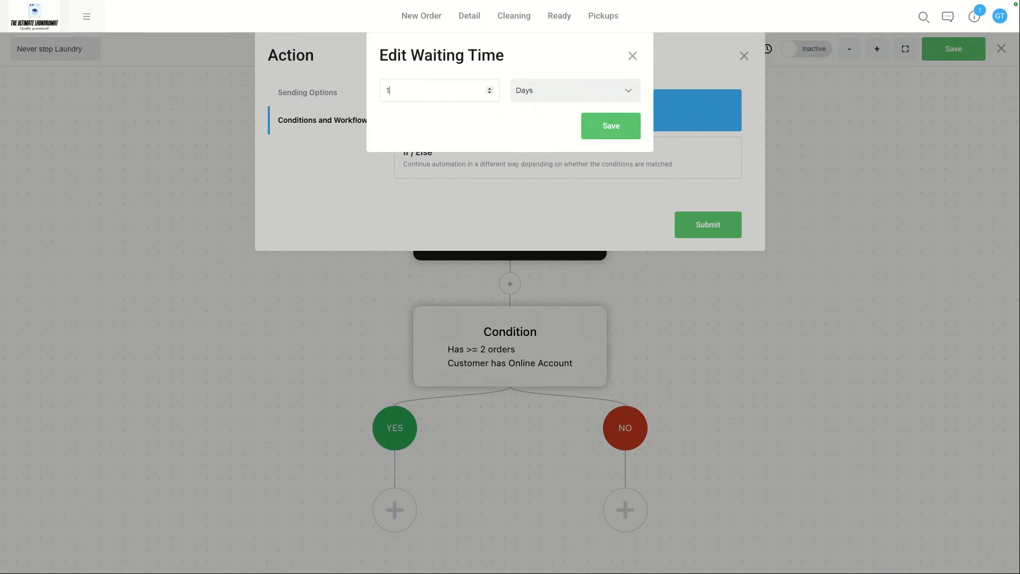
{"action": "type", "text": "3"}
{"action": "left_click", "coordinate": [610, 125]}
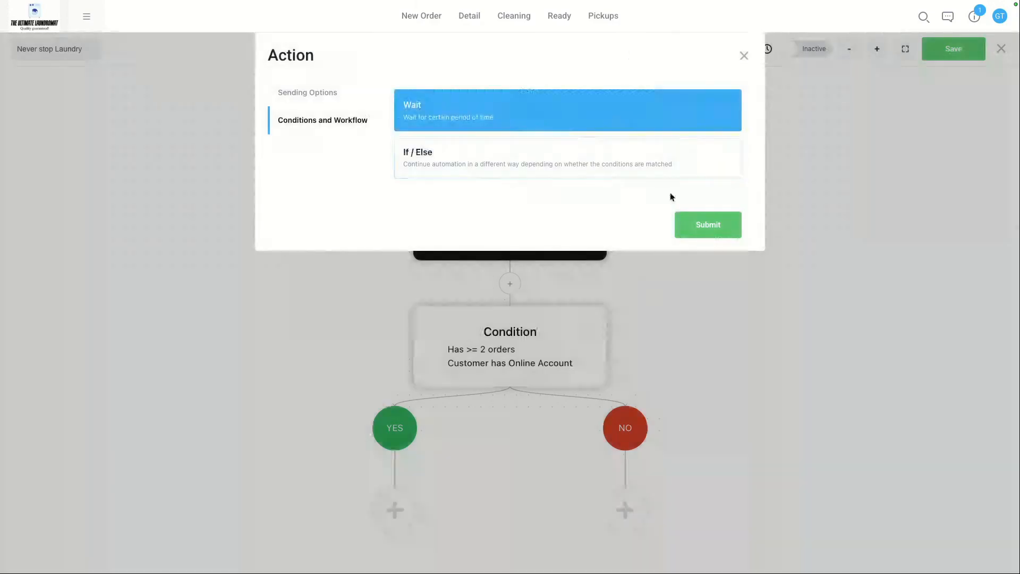
{"action": "left_click", "coordinate": [708, 225]}
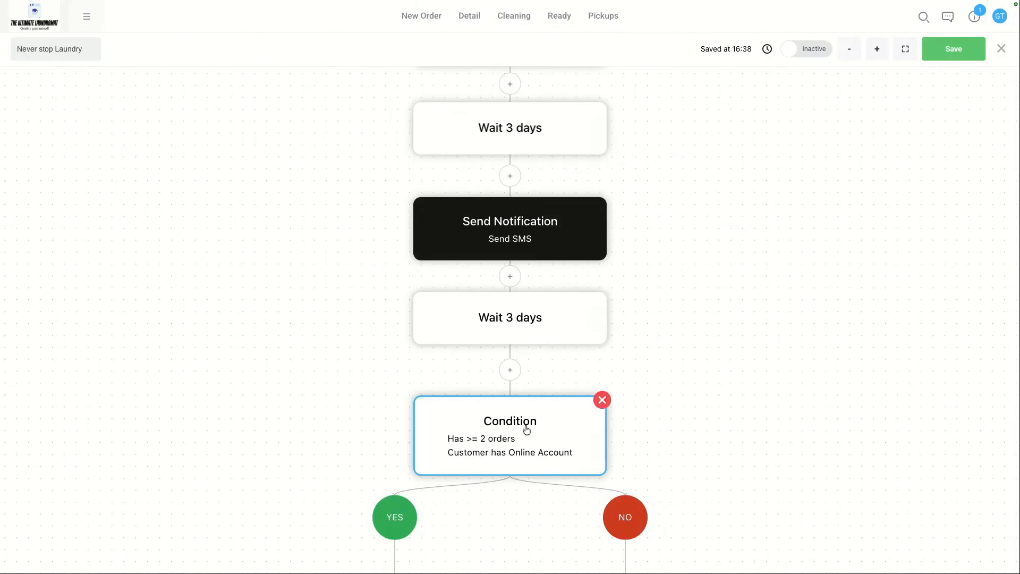
Step: Add an SMS action on the YES branch, starting its message with "Thank you so much for placing an order,"
{"action": "scroll", "coordinate": [689, 430], "scroll_direction": "down", "scroll_amount": 3}
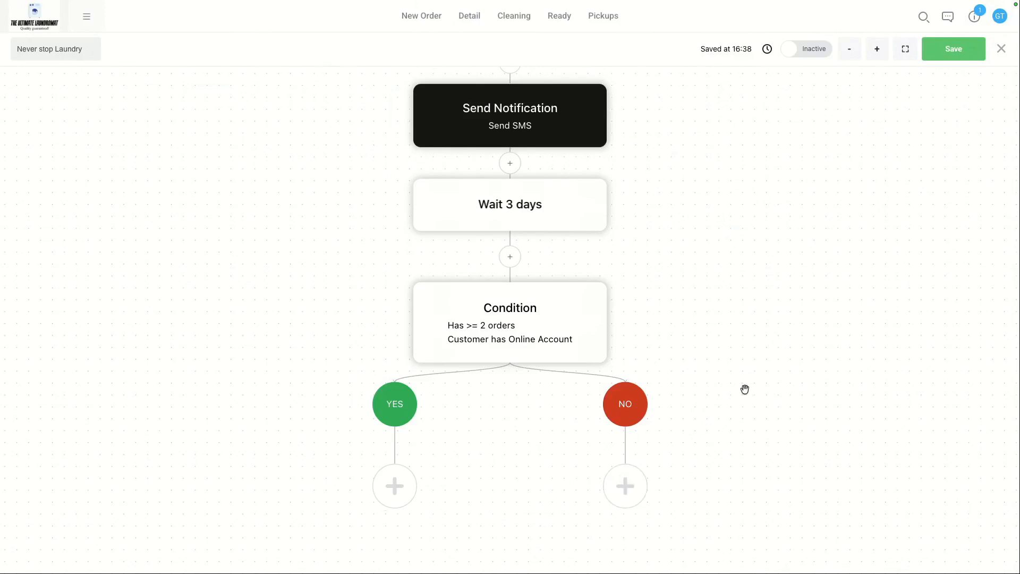
{"action": "left_click", "coordinate": [396, 486]}
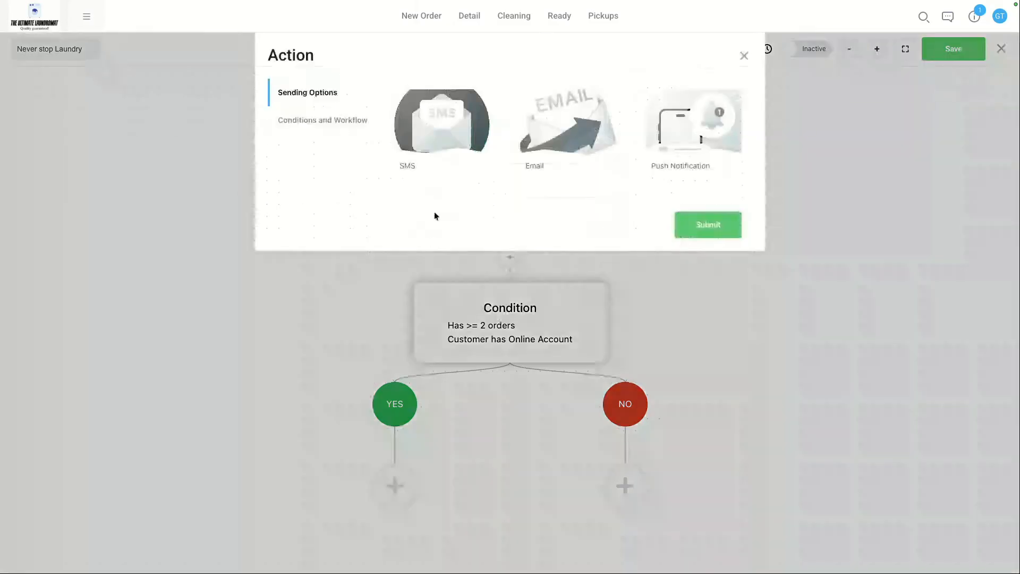
{"action": "left_click", "coordinate": [448, 139]}
{"action": "type", "text": "Th"}
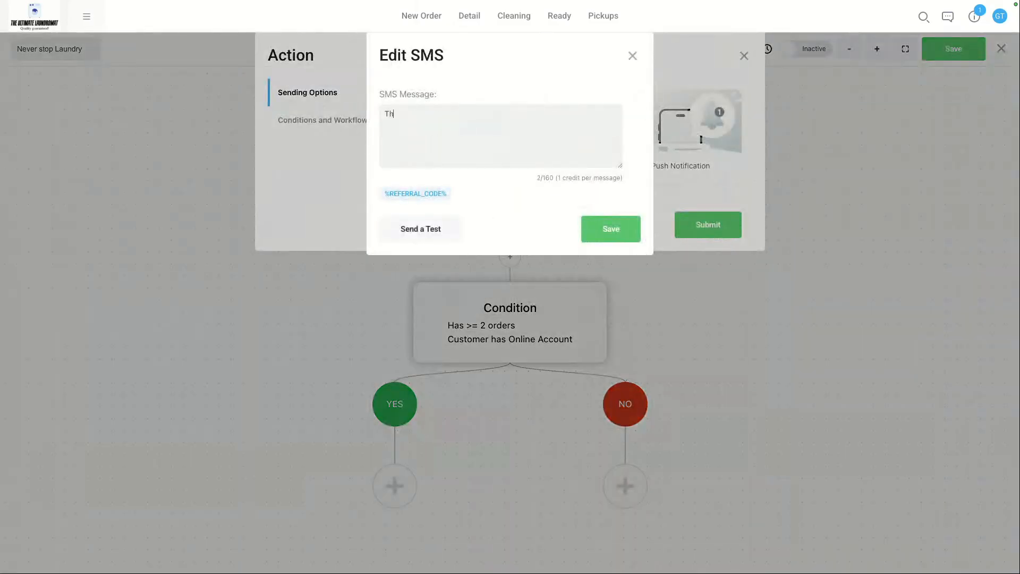
{"action": "type", "text": "ank you so much for placin"}
{"action": "key", "text": "BackSpace"}
{"action": "key", "text": "BackSpace"}
{"action": "key", "text": "BackSpace"}
{"action": "type", "text": "cing an order, if "}
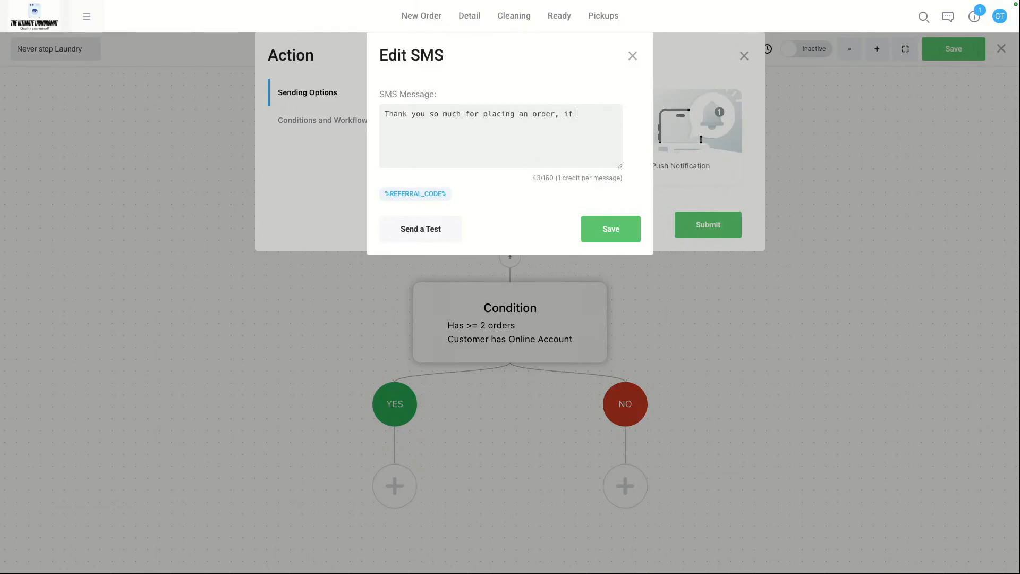
{"action": "type", "text": "you have any feedback let us know"}
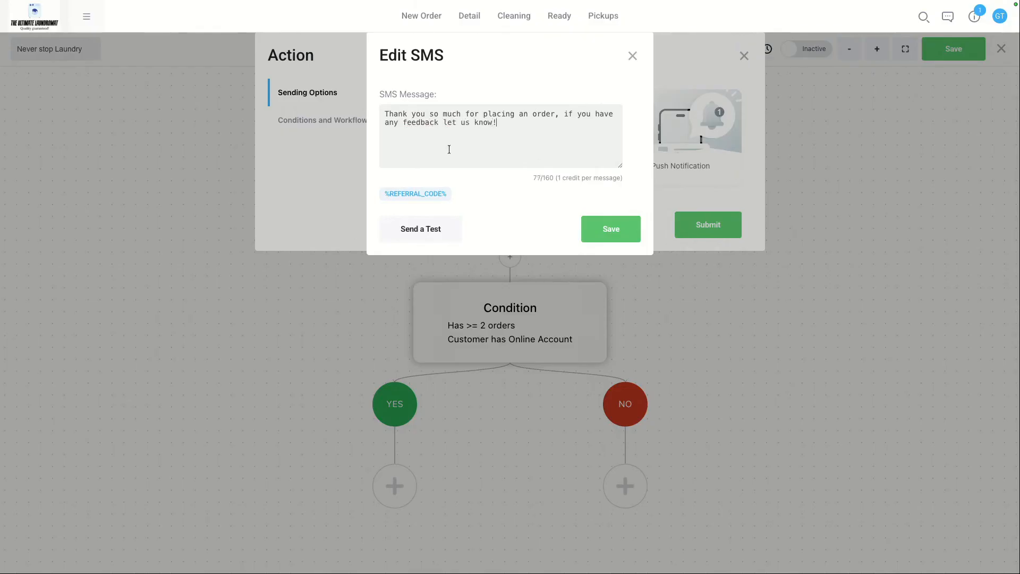
{"action": "type", "text": "!"}
Step: Finish the YES-branch SMS with "if you have any feedback let us know!" and save the action
{"action": "left_click", "coordinate": [611, 229]}
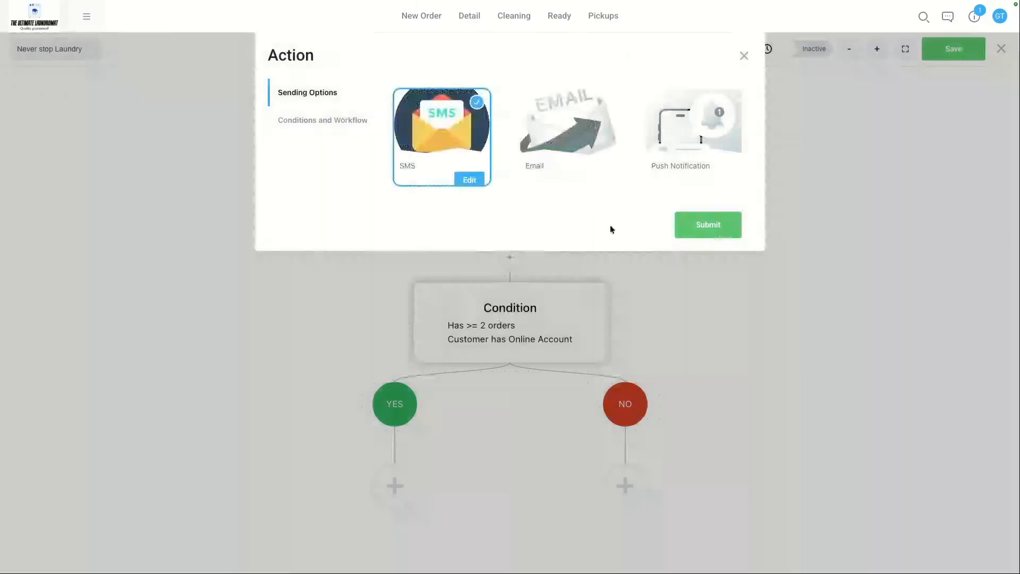
{"action": "left_click", "coordinate": [727, 230]}
Step: Add an SMS on the NO branch reminding customers of 20% off their next order with promo code LAUNDRY20
{"action": "scroll", "coordinate": [700, 336], "scroll_direction": "down", "scroll_amount": 1}
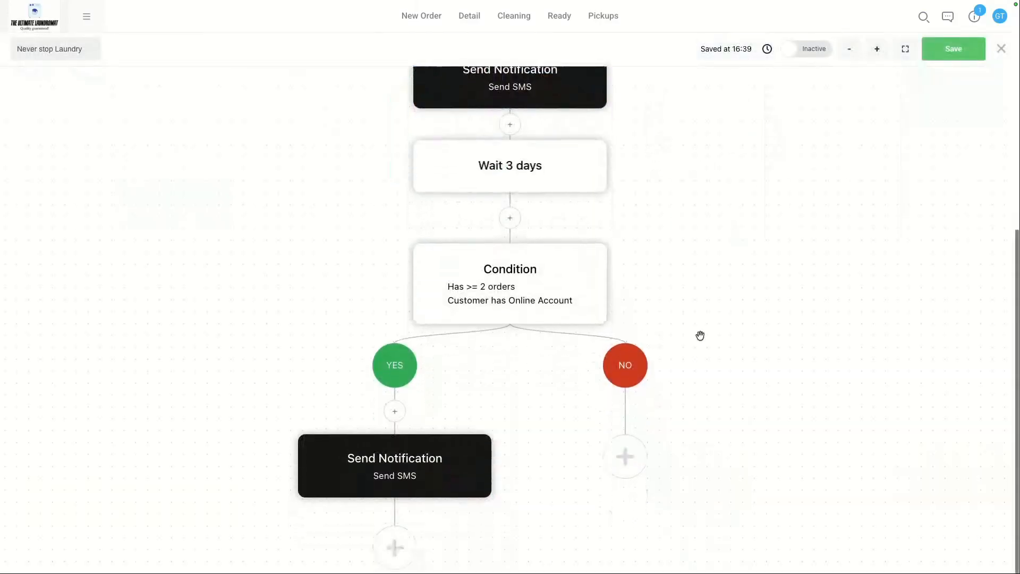
{"action": "left_click", "coordinate": [628, 466]}
{"action": "left_click", "coordinate": [446, 129]}
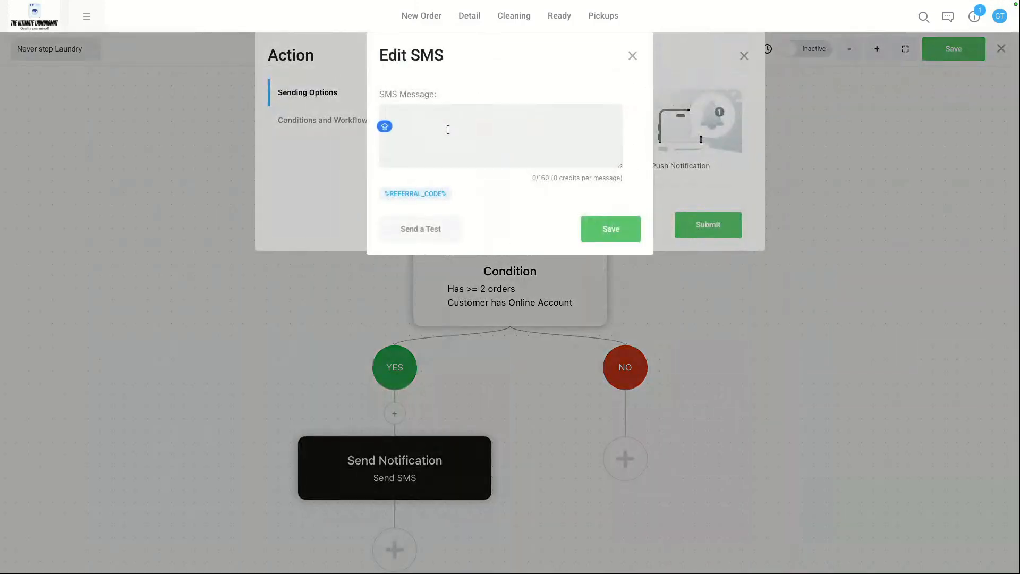
{"action": "type", "text": "Hi, this is"}
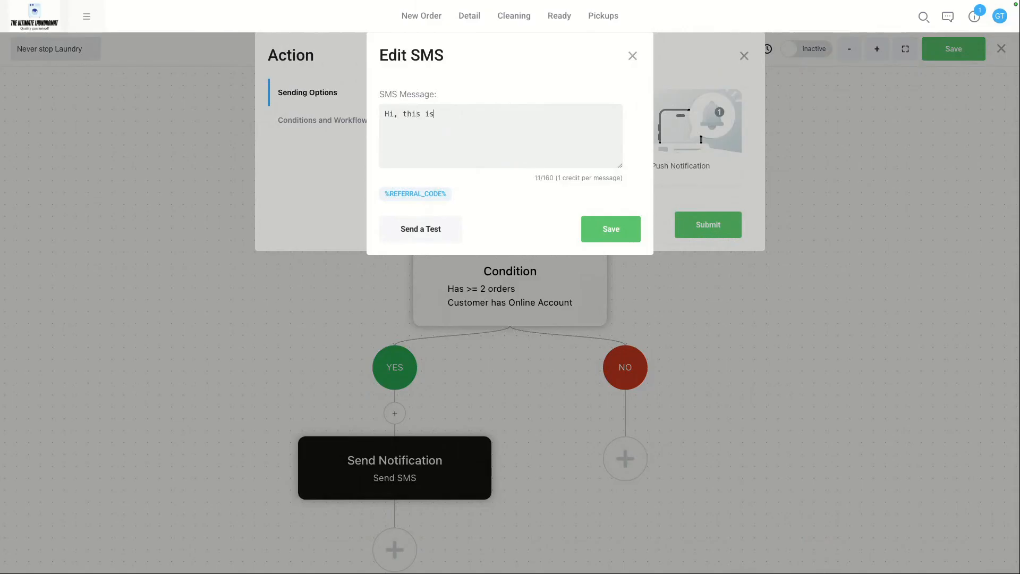
{"action": "type", "text": " a reminder that you have 20% off your next"}
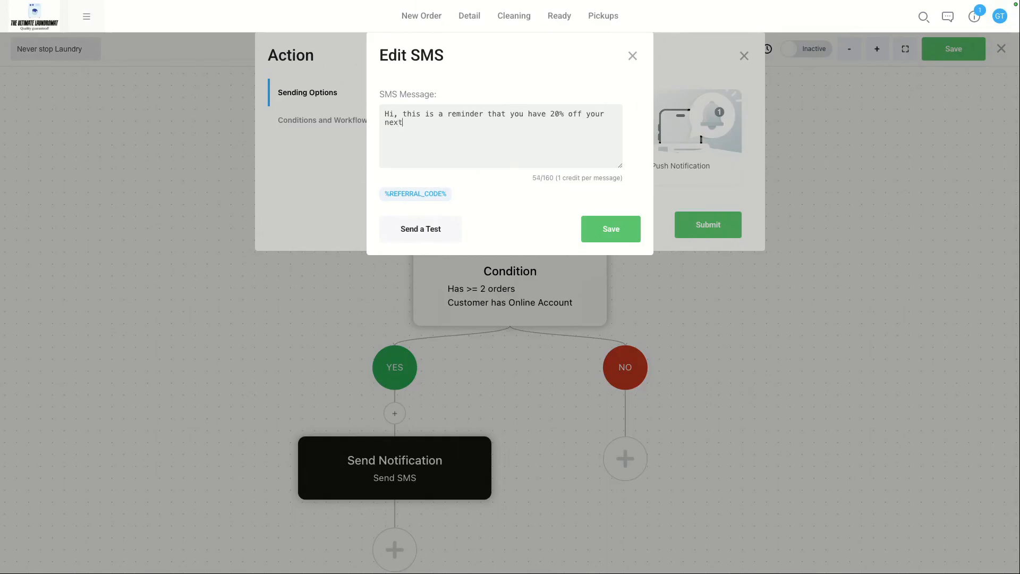
{"action": "type", "text": " order with promo code LAUNDRY20"}
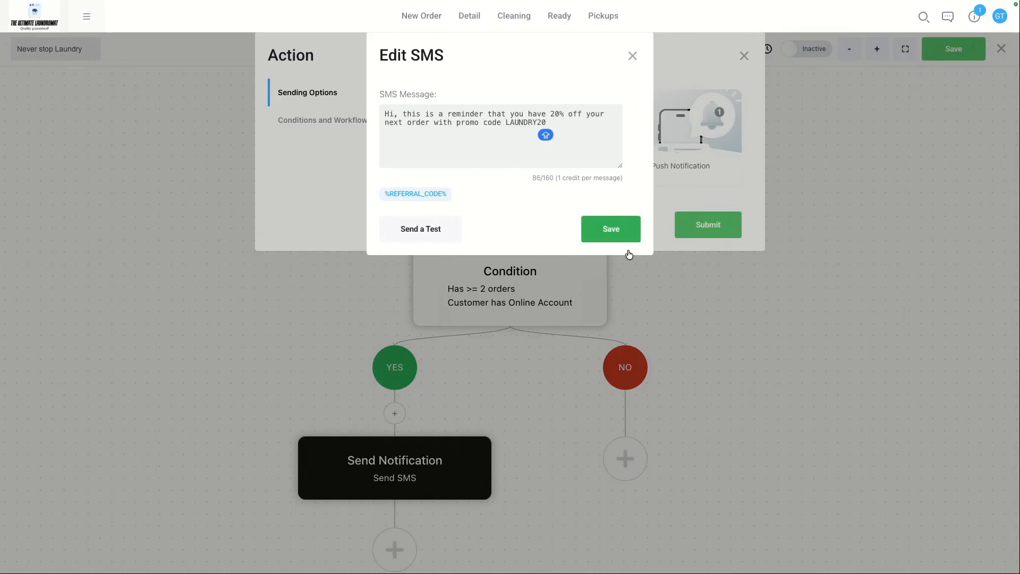
{"action": "left_click", "coordinate": [608, 228]}
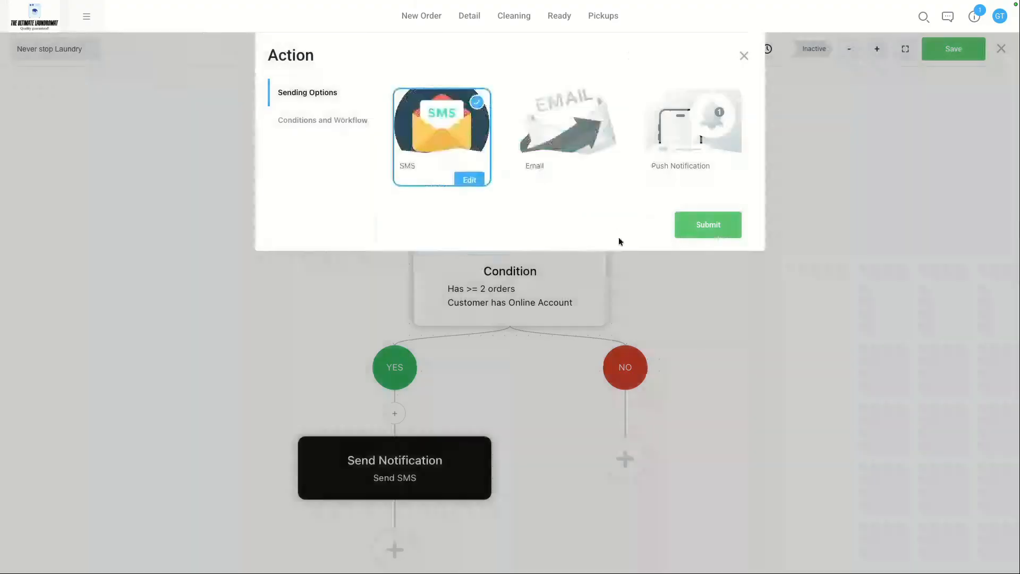
{"action": "left_click", "coordinate": [707, 236]}
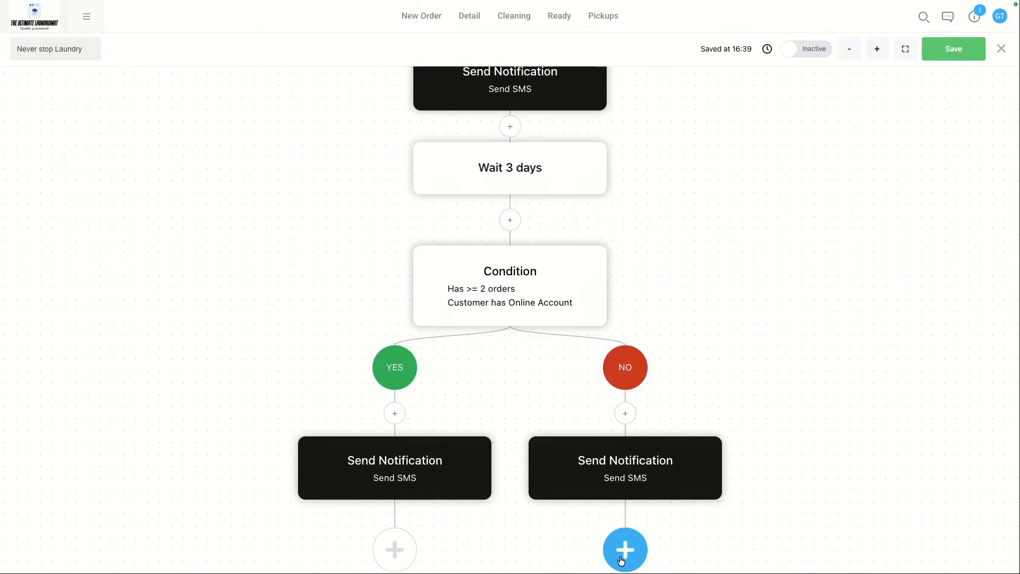
Step: Save the flow
{"action": "left_click", "coordinate": [851, 51]}
{"action": "left_click", "coordinate": [944, 55]}
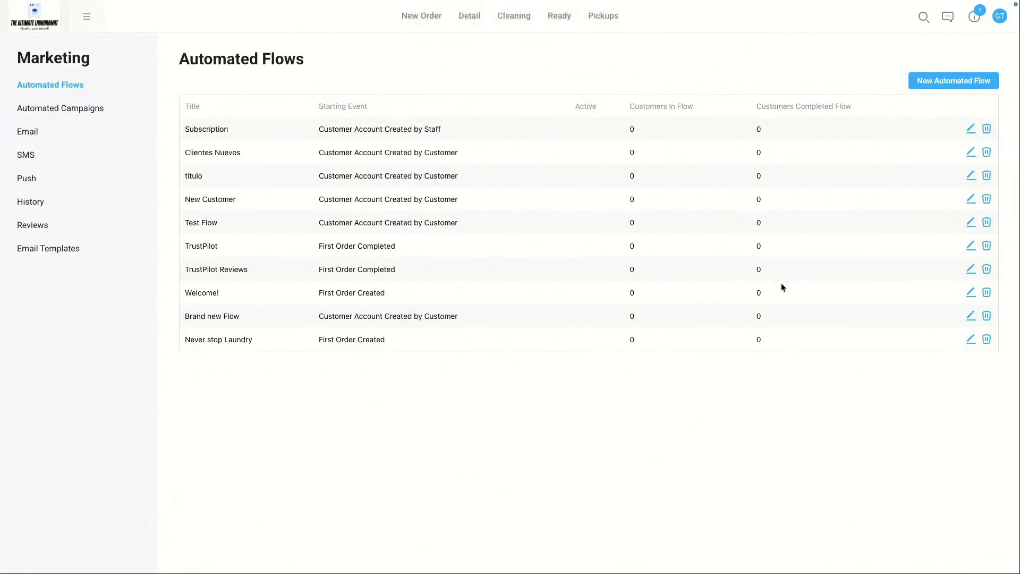
{"action": "left_click", "coordinate": [953, 81]}
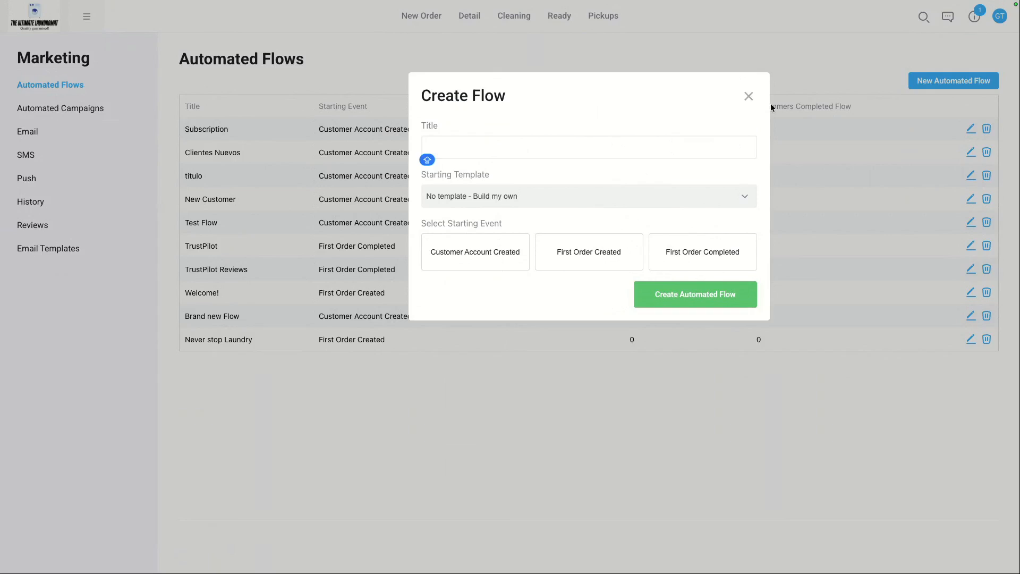
{"action": "left_click", "coordinate": [747, 96]}
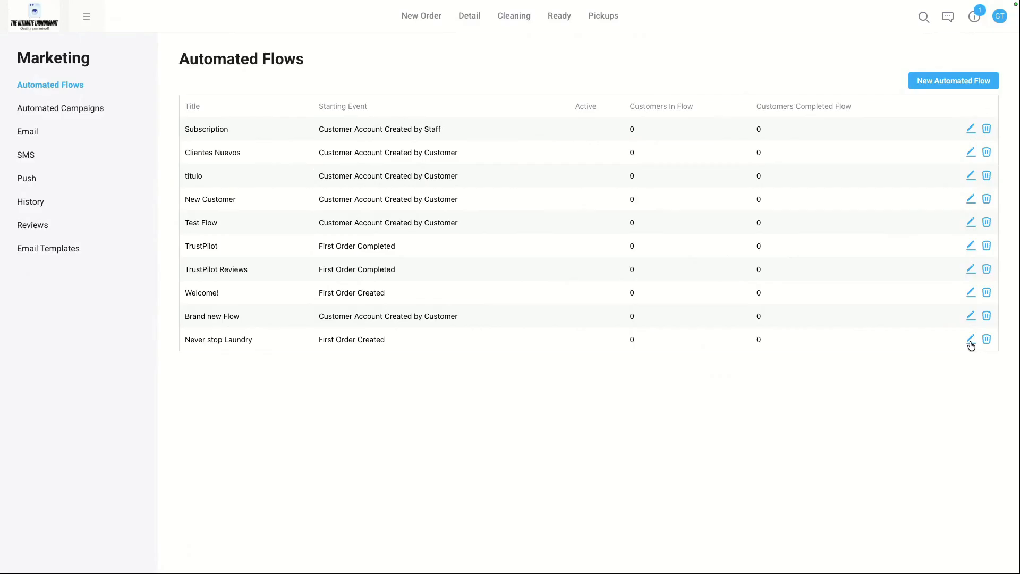
Step: Open the Never stop Laundry flow and add a condition block below the YES-branch SMS
{"action": "left_click", "coordinate": [970, 343]}
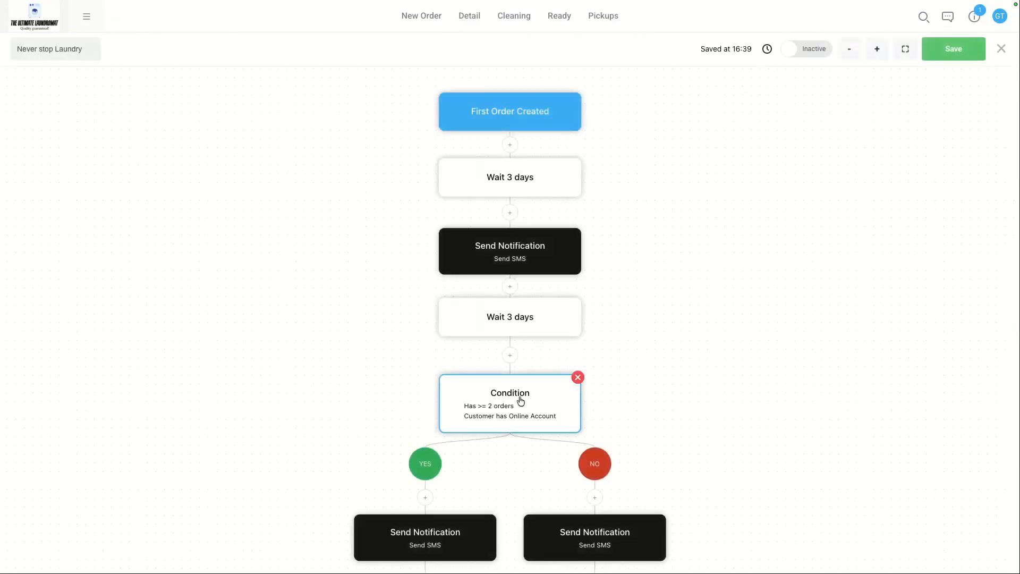
{"action": "scroll", "coordinate": [543, 445], "scroll_direction": "down", "scroll_amount": 1}
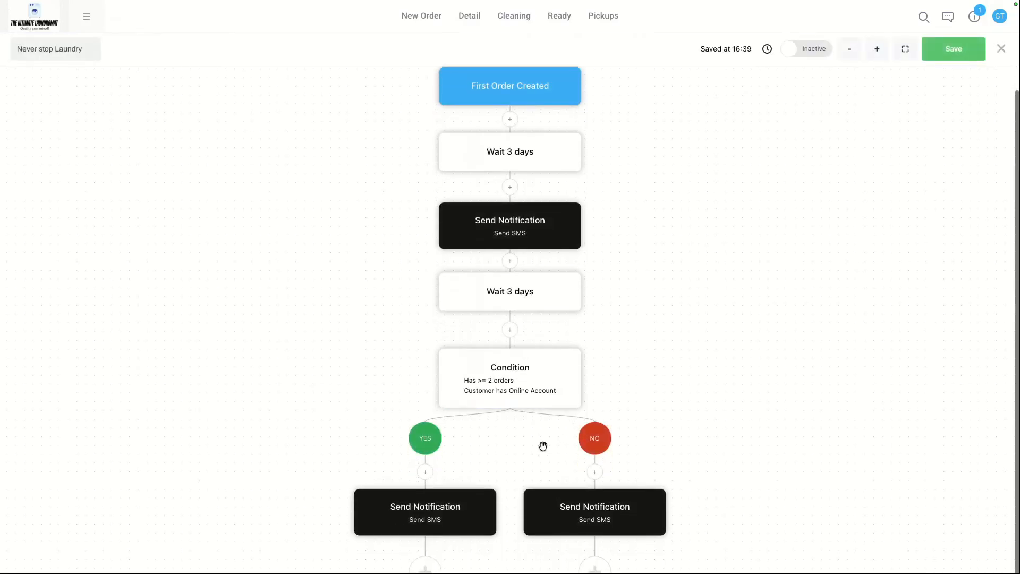
{"action": "left_click", "coordinate": [430, 563]}
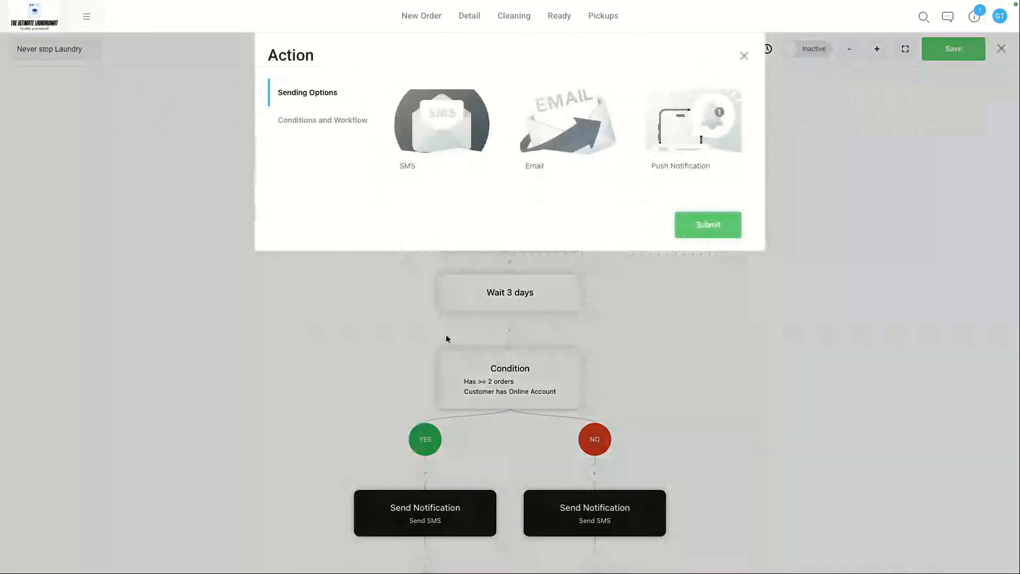
{"action": "left_click", "coordinate": [330, 122]}
{"action": "left_click", "coordinate": [485, 152]}
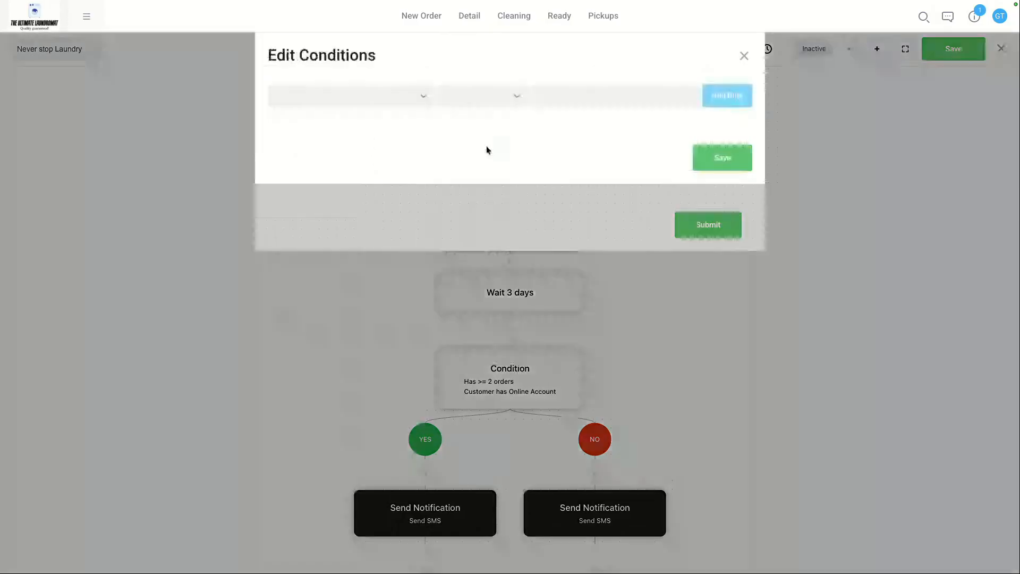
Step: Set the condition to Order Count equal to 0 in the last 30 days for the 5th Avenue store and save it
{"action": "left_click", "coordinate": [394, 94]}
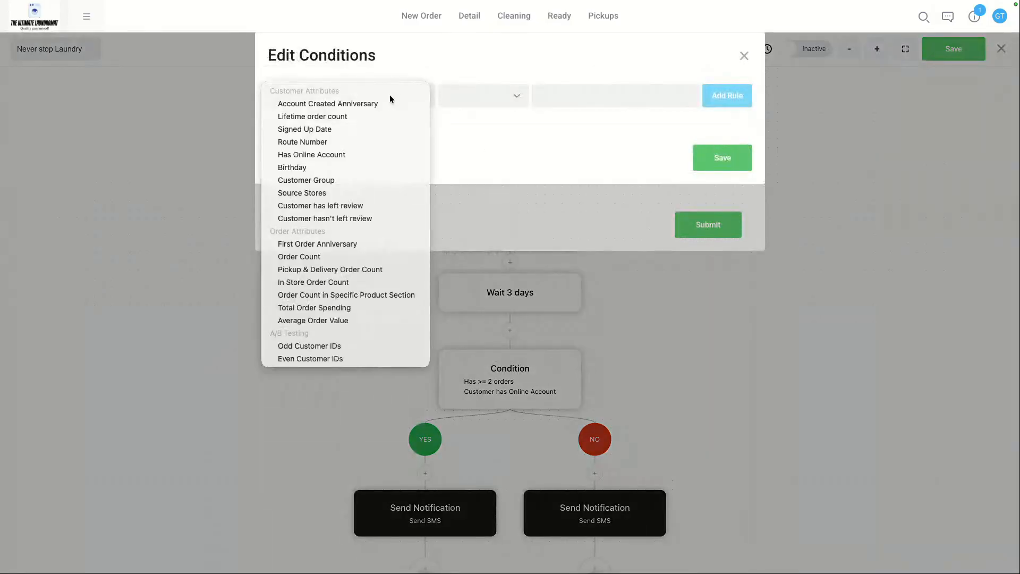
{"action": "left_click", "coordinate": [299, 257]}
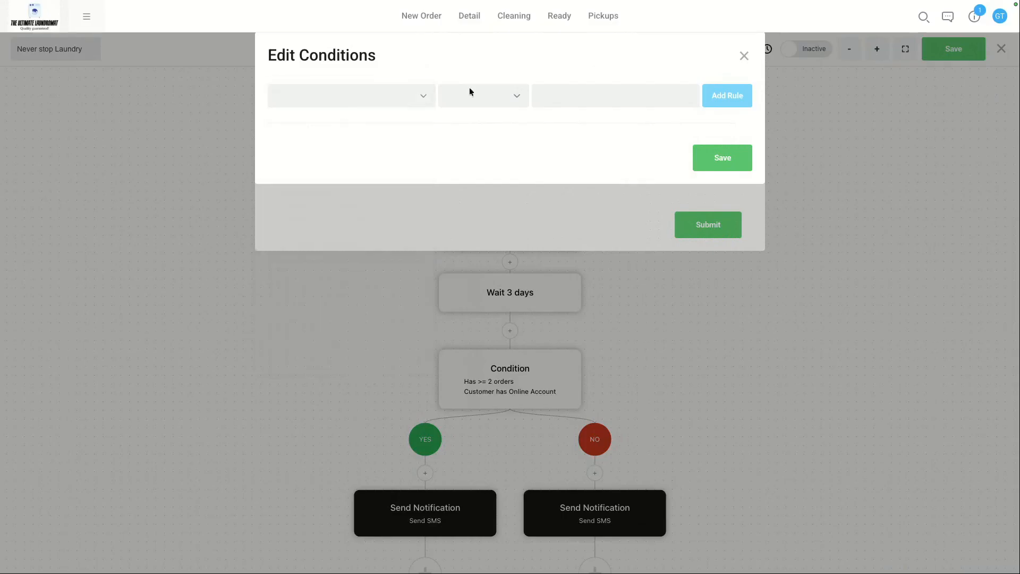
{"action": "left_click", "coordinate": [473, 94]}
{"action": "left_click", "coordinate": [471, 90]}
{"action": "left_click", "coordinate": [537, 101]}
{"action": "type", "text": "0"}
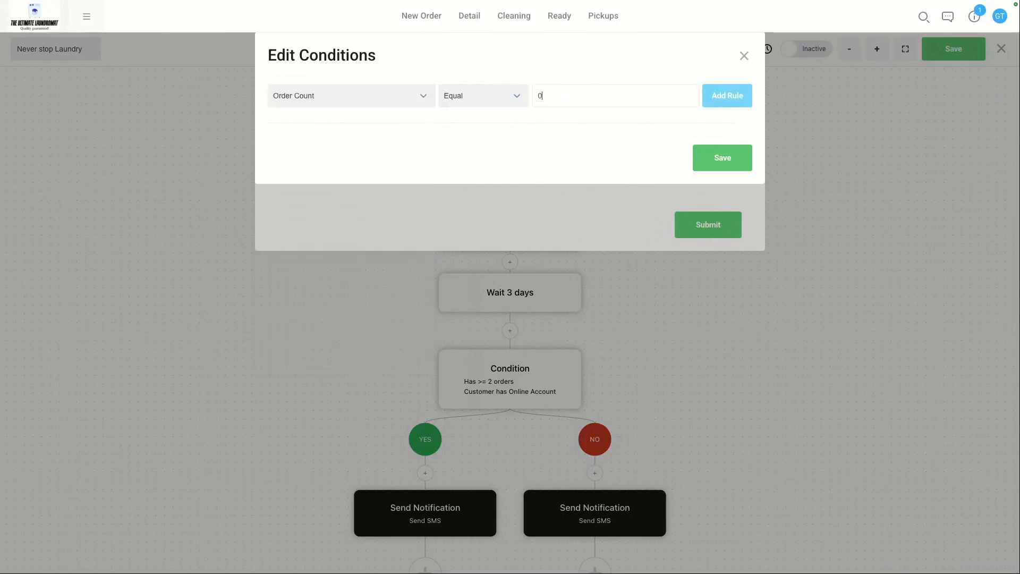
{"action": "left_click", "coordinate": [721, 99]}
{"action": "left_click", "coordinate": [401, 118]}
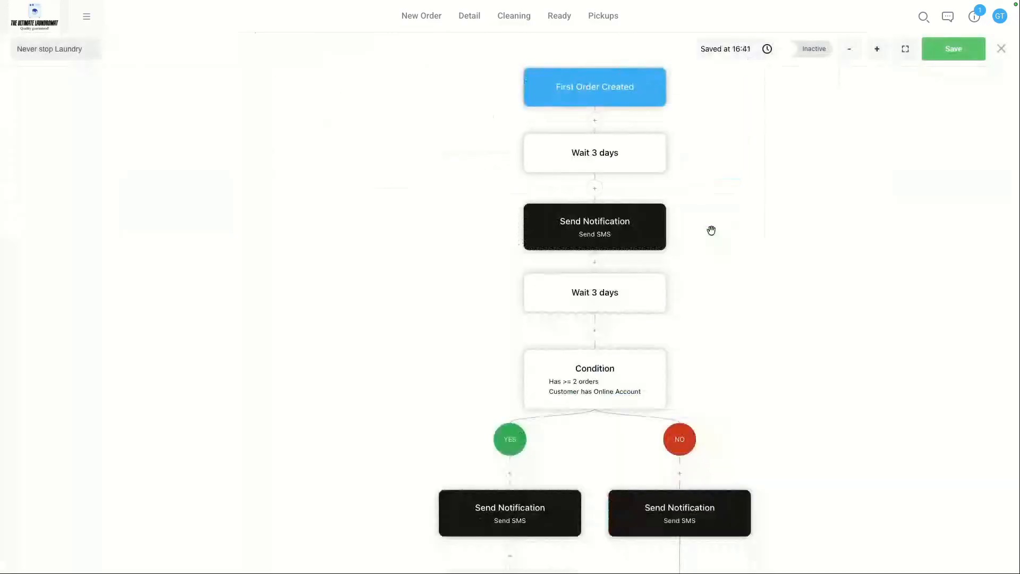
{"action": "scroll", "coordinate": [682, 301], "scroll_direction": "down", "scroll_amount": 2}
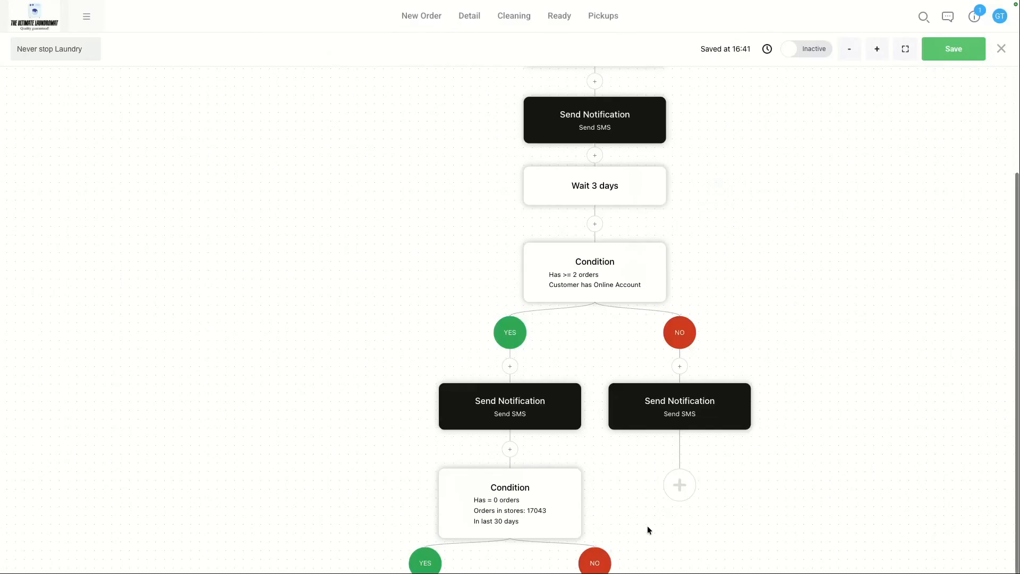
{"action": "scroll", "coordinate": [647, 530], "scroll_direction": "up", "scroll_amount": 1}
{"action": "scroll", "coordinate": [647, 530], "scroll_direction": "down", "scroll_amount": 1}
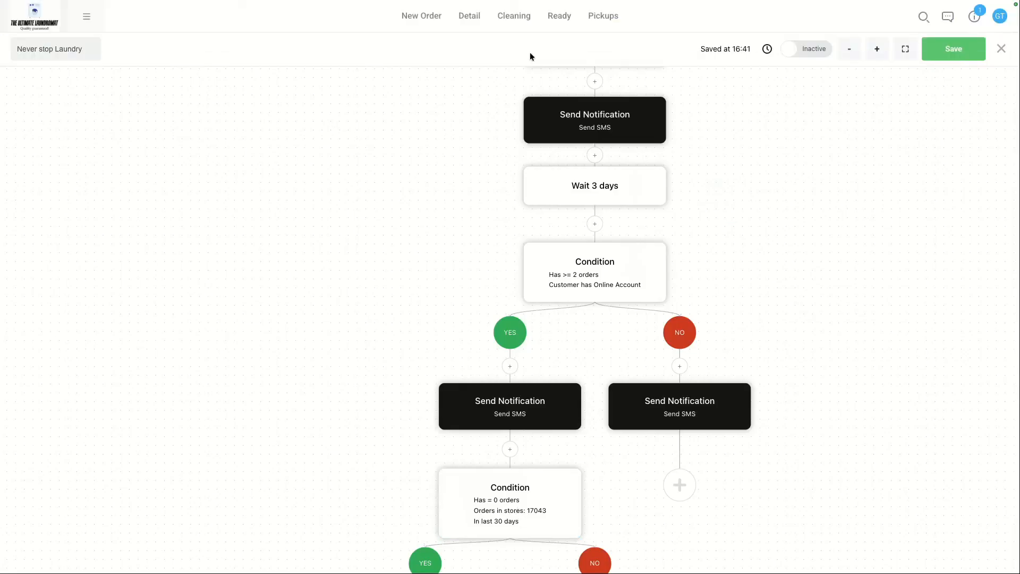
Step: Review the Customers metrics tables, including the Customers With No Recent Orders section
{"action": "left_click", "coordinate": [89, 19]}
{"action": "left_click", "coordinate": [94, 135]}
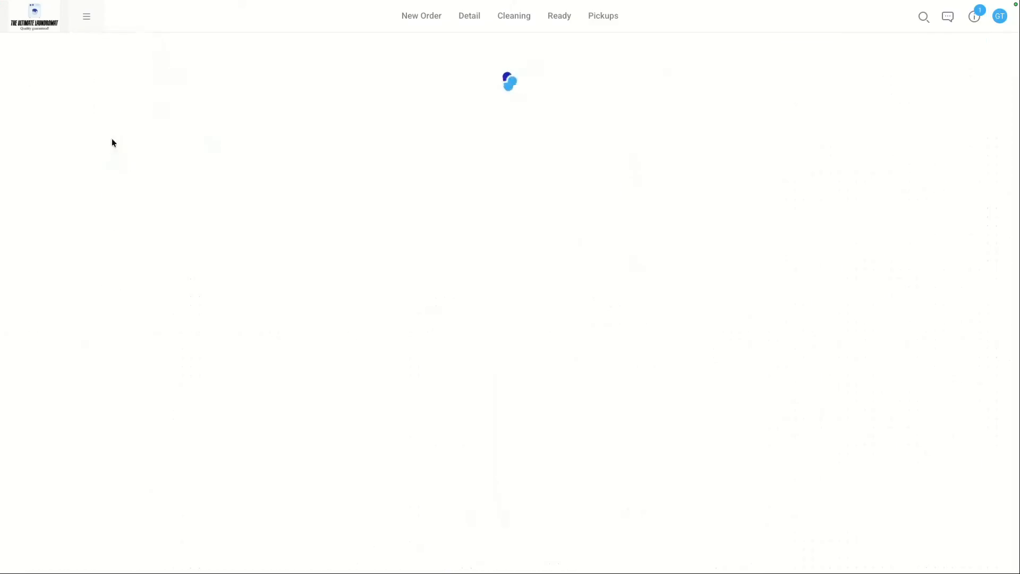
{"action": "left_click", "coordinate": [70, 190]}
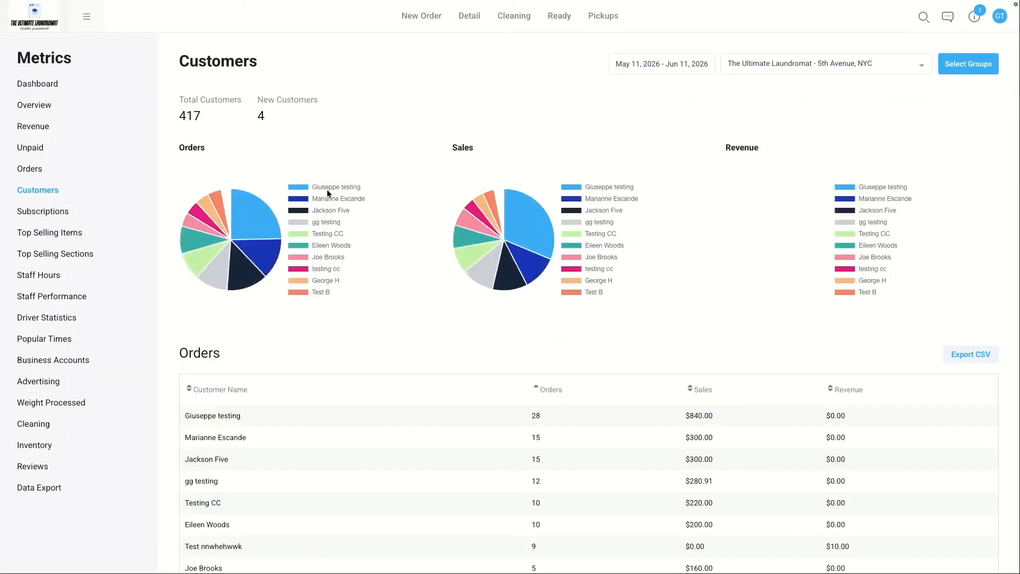
{"action": "scroll", "coordinate": [430, 199], "scroll_direction": "down", "scroll_amount": 20}
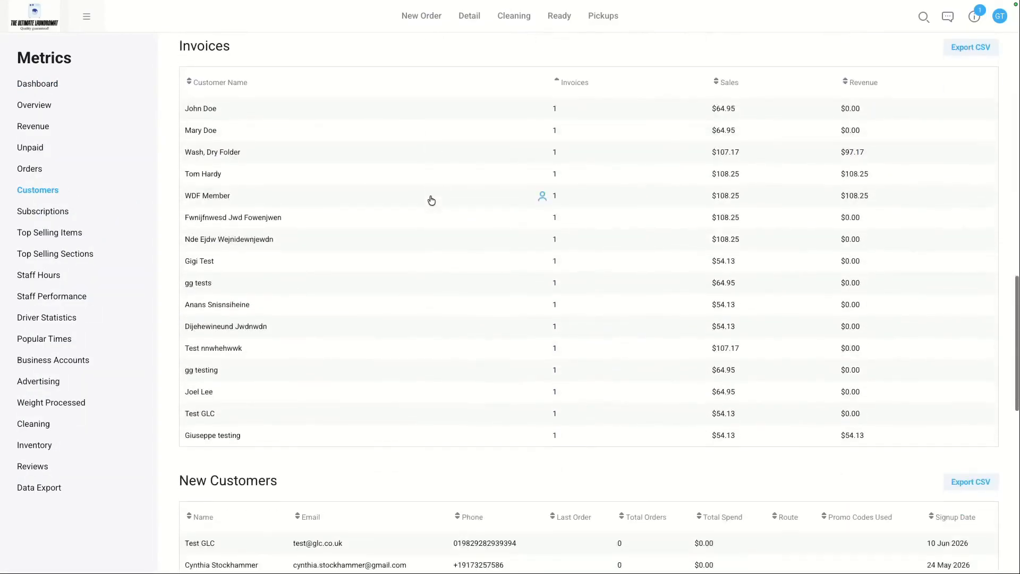
{"action": "scroll", "coordinate": [411, 196], "scroll_direction": "down", "scroll_amount": 4}
{"action": "scroll", "coordinate": [306, 167], "scroll_direction": "up", "scroll_amount": 5}
{"action": "scroll", "coordinate": [305, 166], "scroll_direction": "up", "scroll_amount": 1}
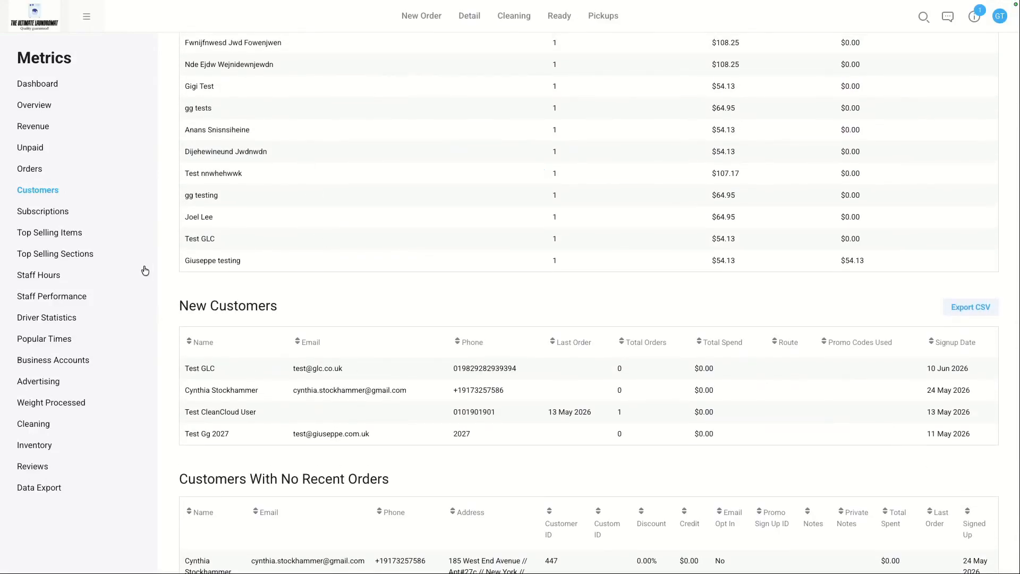
{"action": "scroll", "coordinate": [283, 204], "scroll_direction": "up", "scroll_amount": 9}
{"action": "scroll", "coordinate": [283, 204], "scroll_direction": "up", "scroll_amount": 6}
{"action": "scroll", "coordinate": [289, 234], "scroll_direction": "down", "scroll_amount": 5}
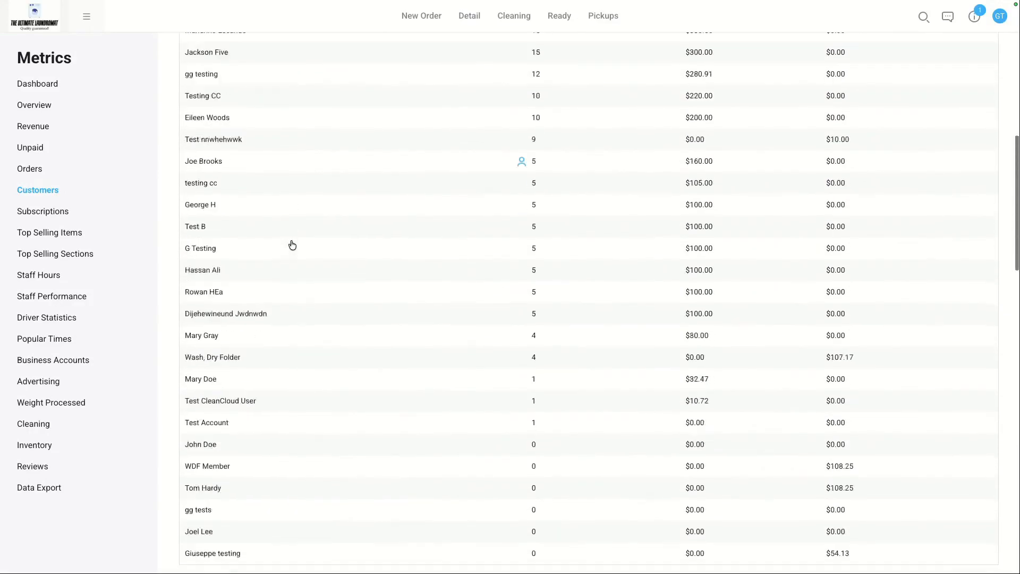
{"action": "scroll", "coordinate": [292, 245], "scroll_direction": "down", "scroll_amount": 8}
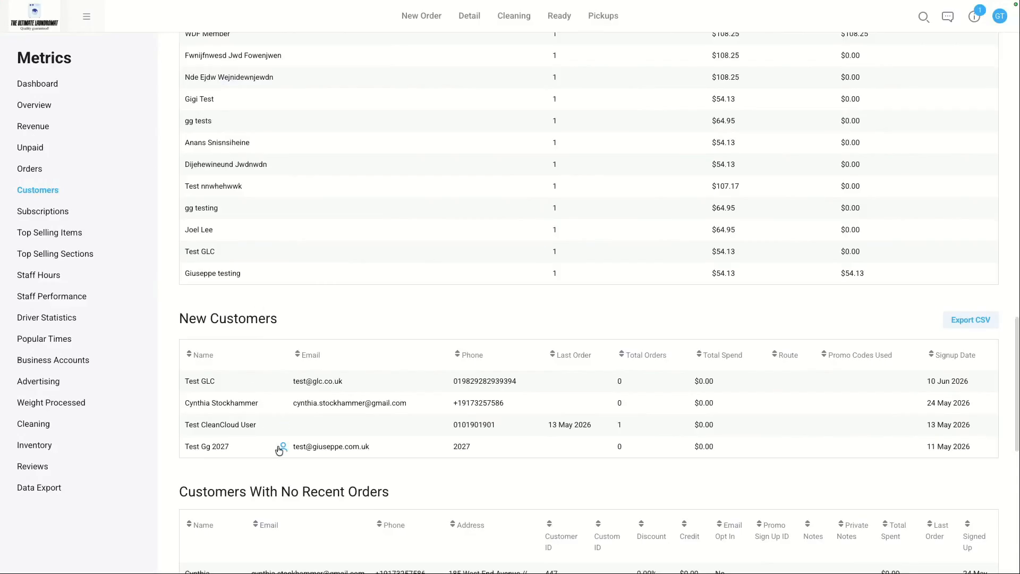
{"action": "triple_click", "coordinate": [287, 491]}
{"action": "scroll", "coordinate": [287, 491], "scroll_direction": "down", "scroll_amount": 2}
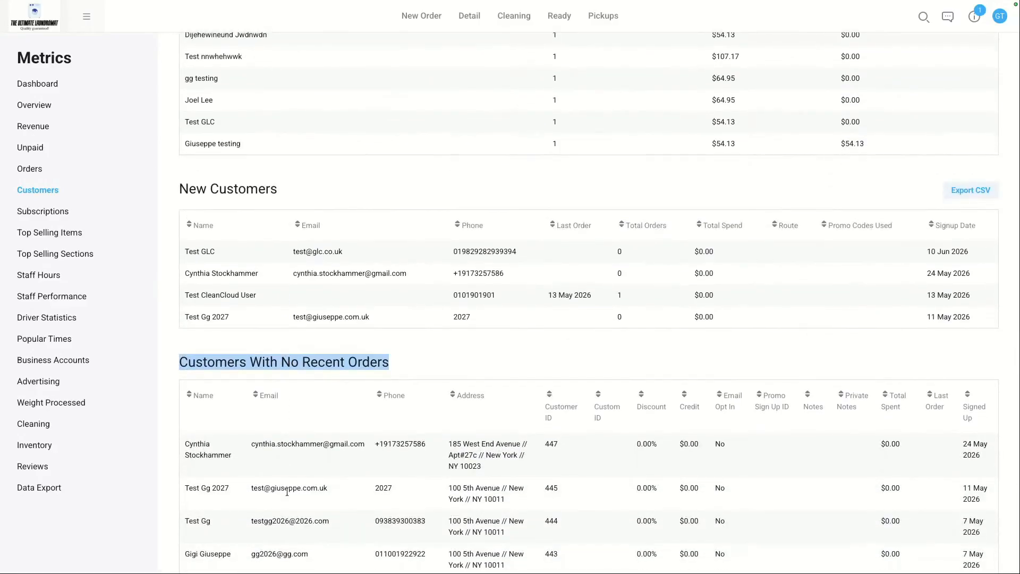
{"action": "scroll", "coordinate": [287, 492], "scroll_direction": "up", "scroll_amount": 7}
{"action": "scroll", "coordinate": [287, 491], "scroll_direction": "down", "scroll_amount": 4}
{"action": "scroll", "coordinate": [287, 490], "scroll_direction": "down", "scroll_amount": 2}
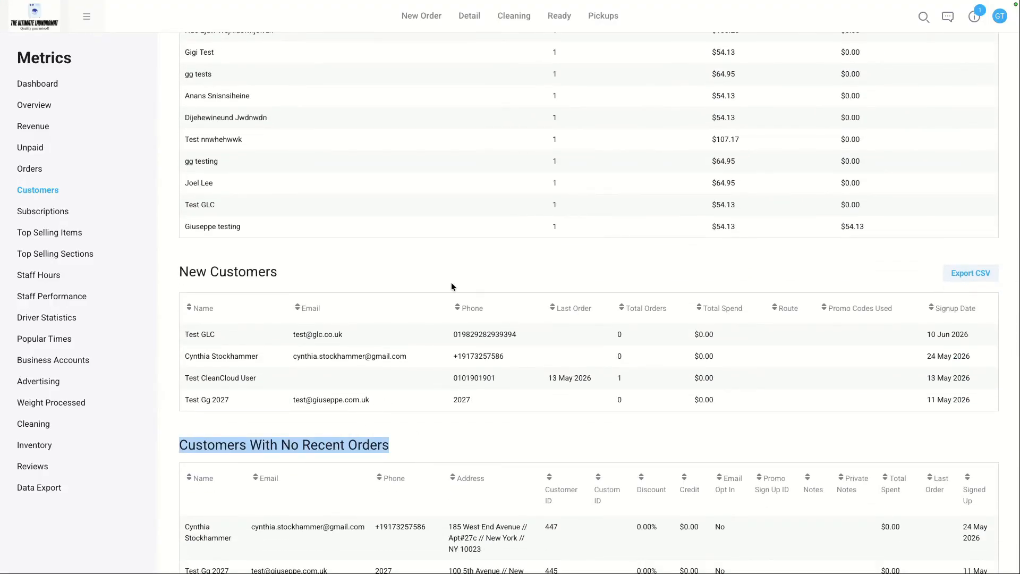
{"action": "scroll", "coordinate": [248, 256], "scroll_direction": "up", "scroll_amount": 20}
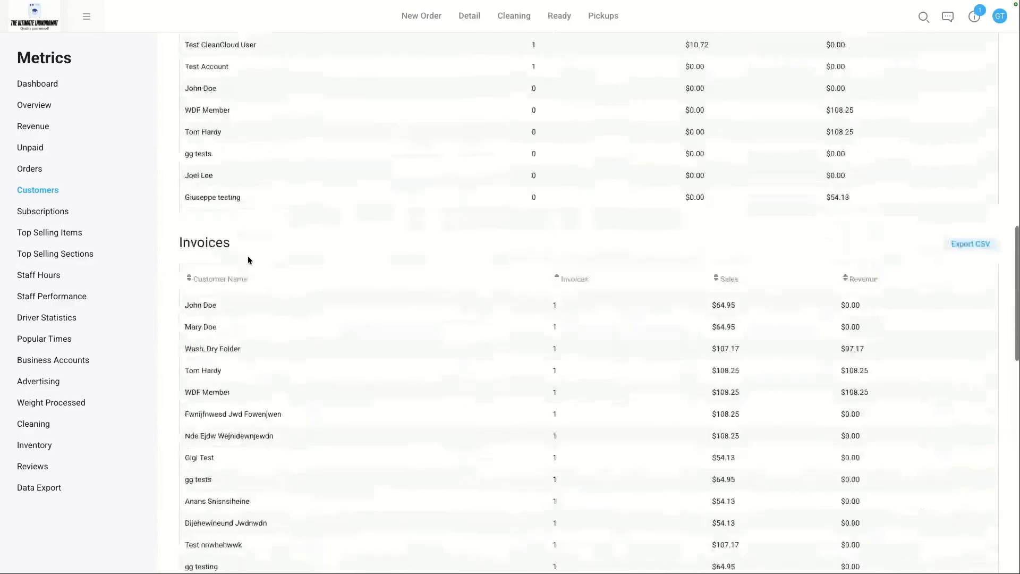
{"action": "left_click", "coordinate": [87, 19]}
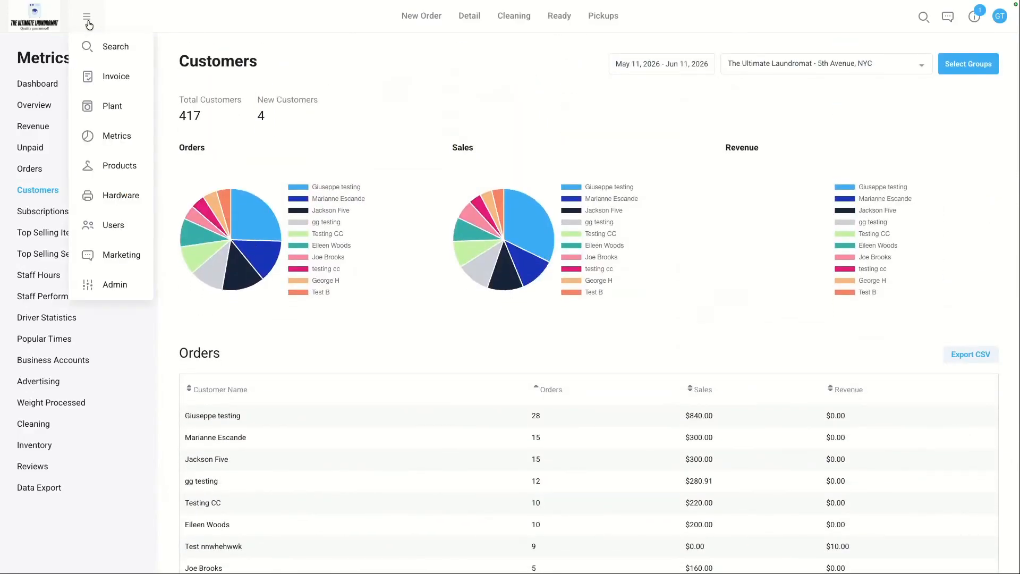
{"action": "left_click", "coordinate": [127, 249]}
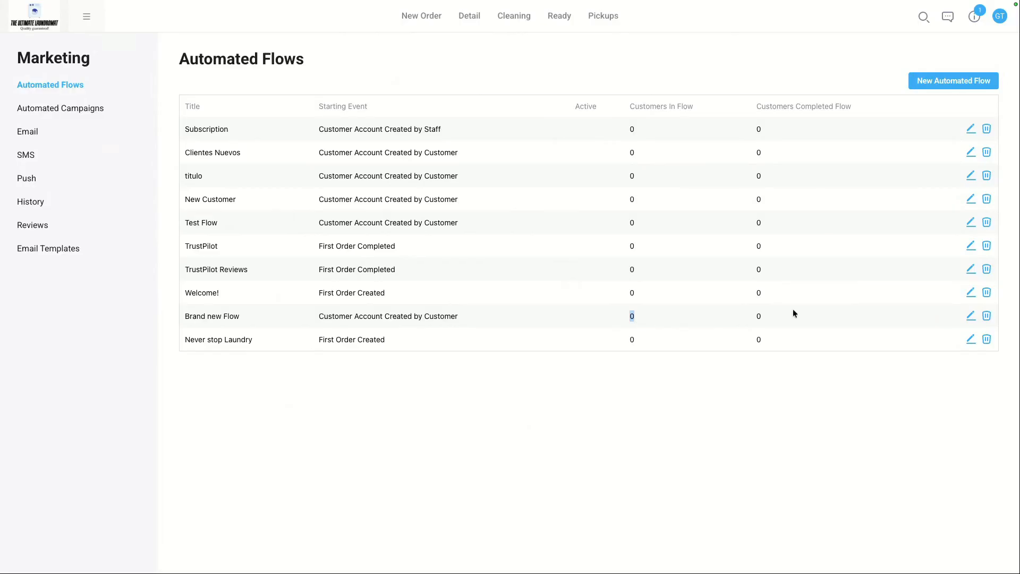
{"action": "double_click", "coordinate": [758, 315]}
{"action": "double_click", "coordinate": [636, 318]}
{"action": "left_click", "coordinate": [512, 365]}
{"action": "left_click", "coordinate": [970, 340]}
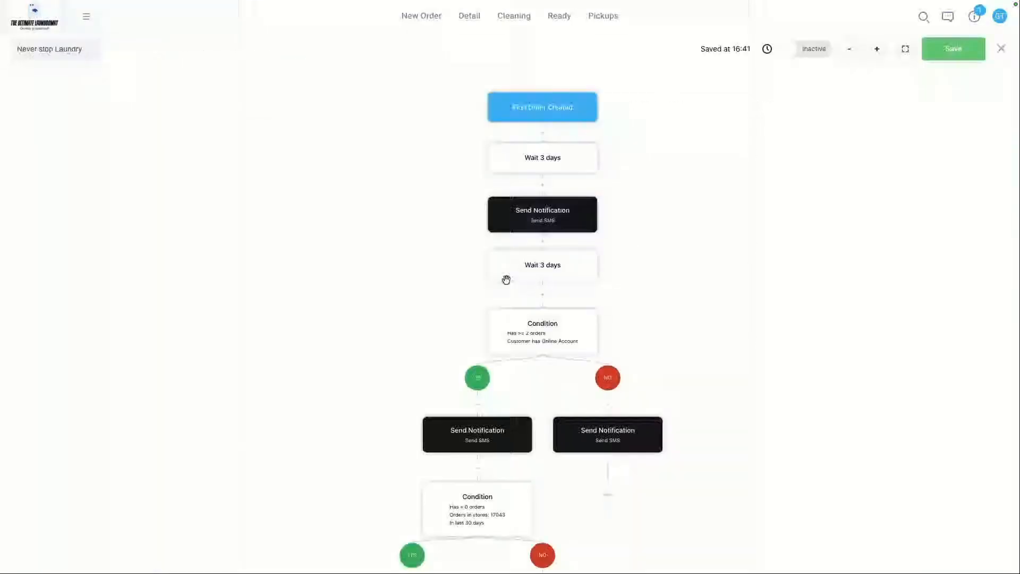
{"action": "left_click", "coordinate": [552, 215]}
{"action": "left_click", "coordinate": [352, 179]}
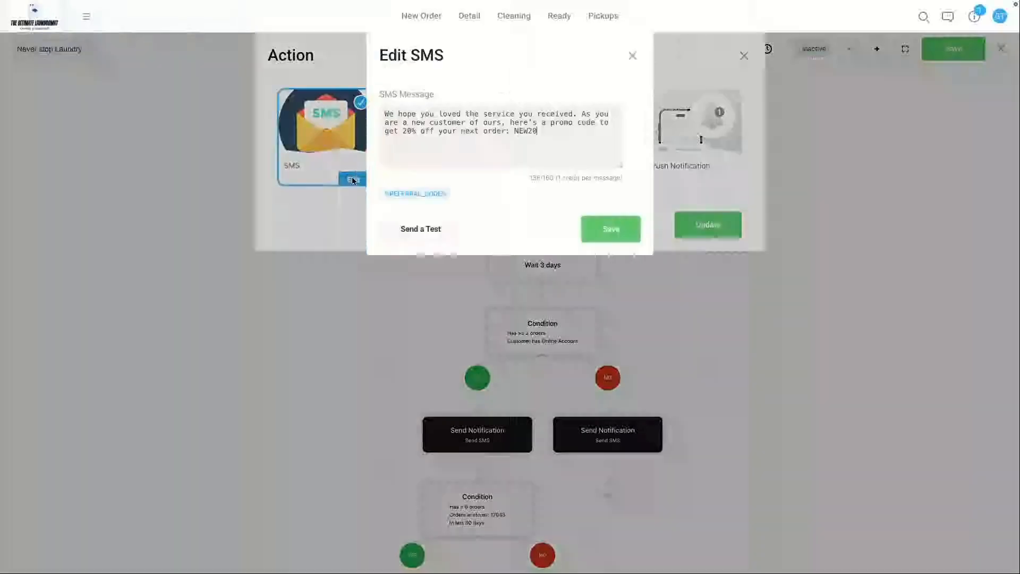
{"action": "type", "text": "ww"}
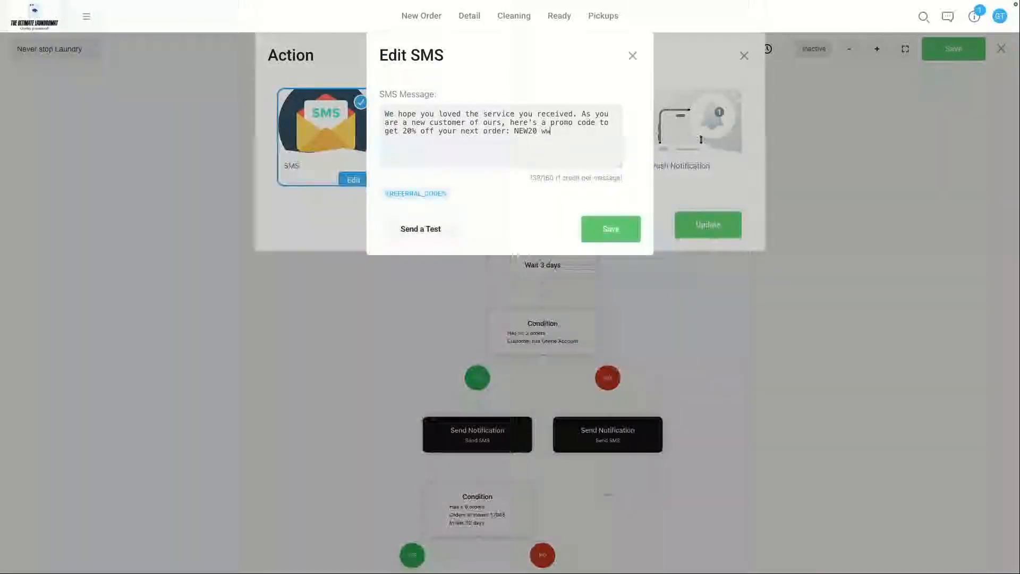
{"action": "type", "text": "w.cleancloudapp.com"}
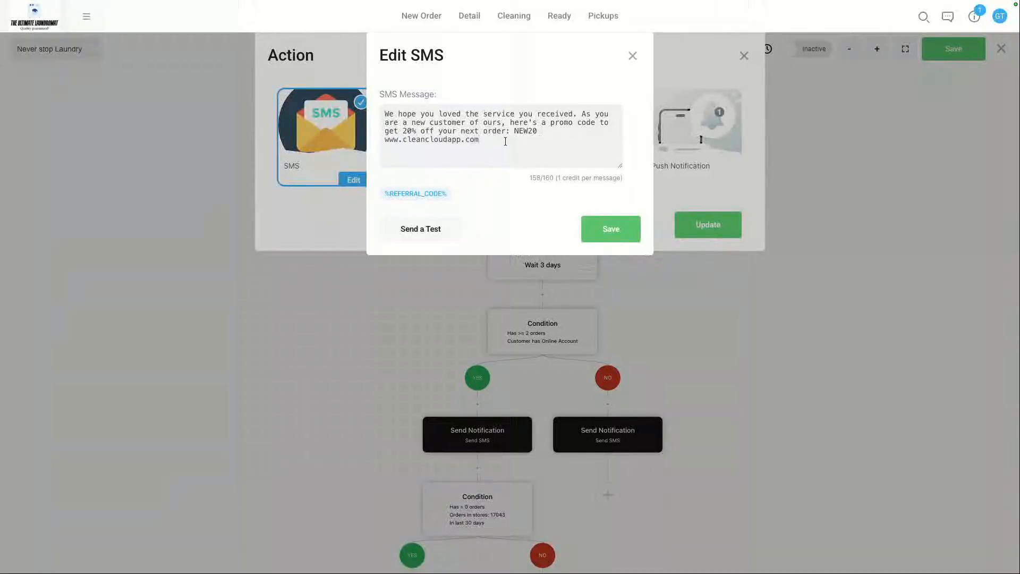
Step: Send a test of the SMS to the entered phone number, then close the dialogs and the flow editor
{"action": "left_click", "coordinate": [432, 234]}
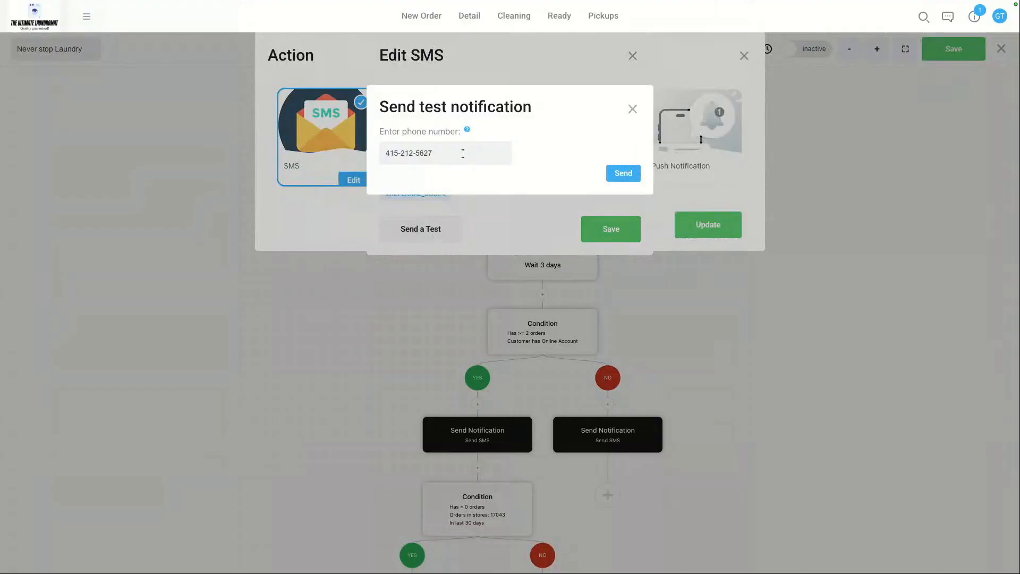
{"action": "triple_click", "coordinate": [463, 154]}
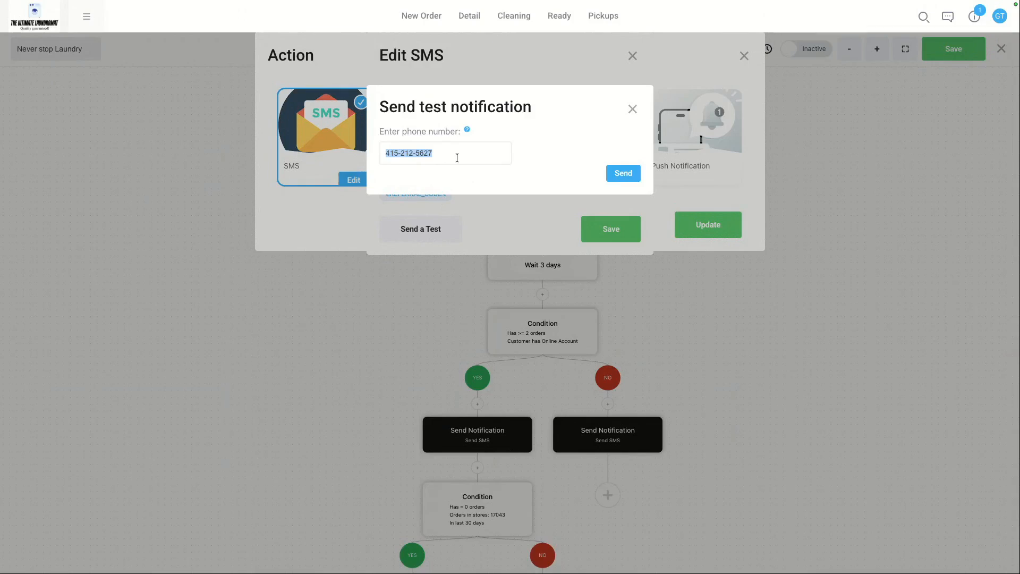
{"action": "left_click", "coordinate": [520, 196]}
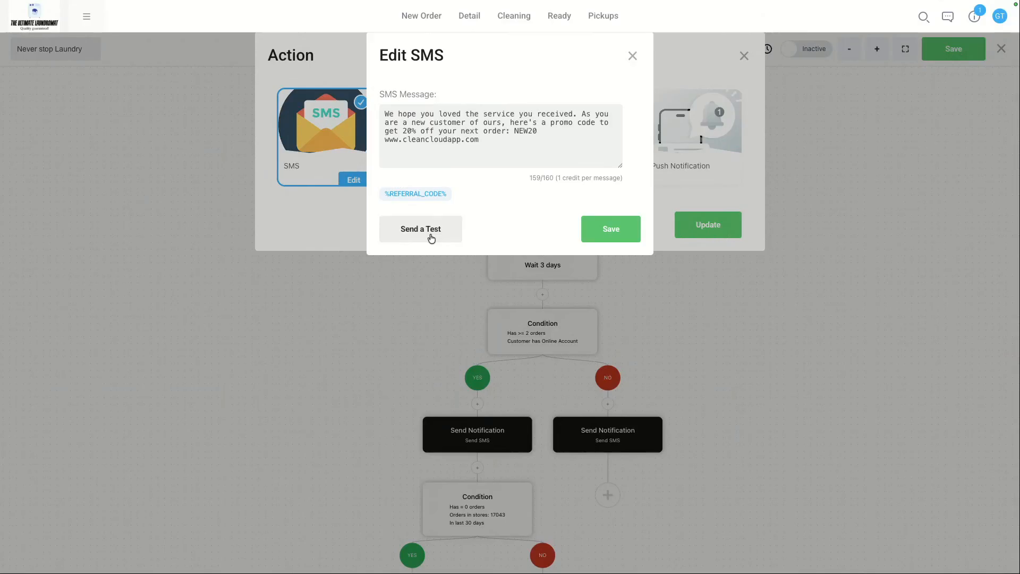
{"action": "left_click", "coordinate": [632, 56]}
{"action": "left_click", "coordinate": [744, 56]}
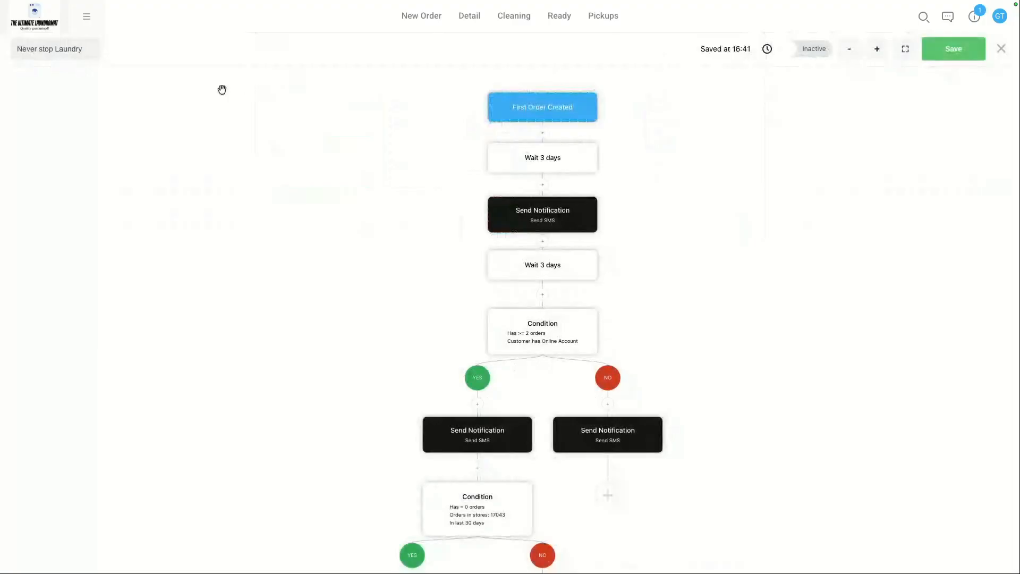
{"action": "left_click", "coordinate": [1000, 48]}
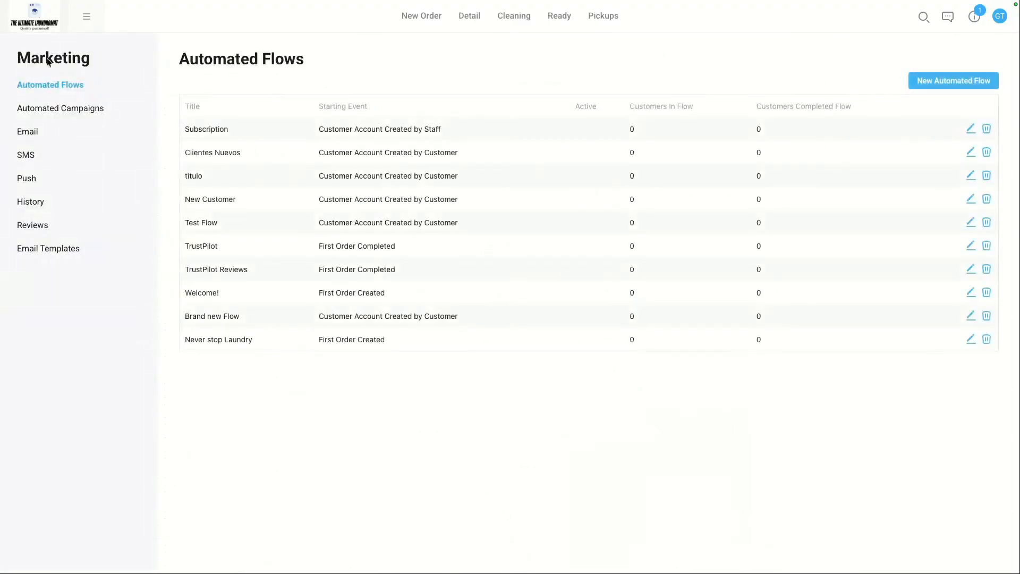
Step: Open the Business Accounts settings and examine the Add Business Account form
{"action": "left_click", "coordinate": [86, 16]}
{"action": "left_click", "coordinate": [103, 280]}
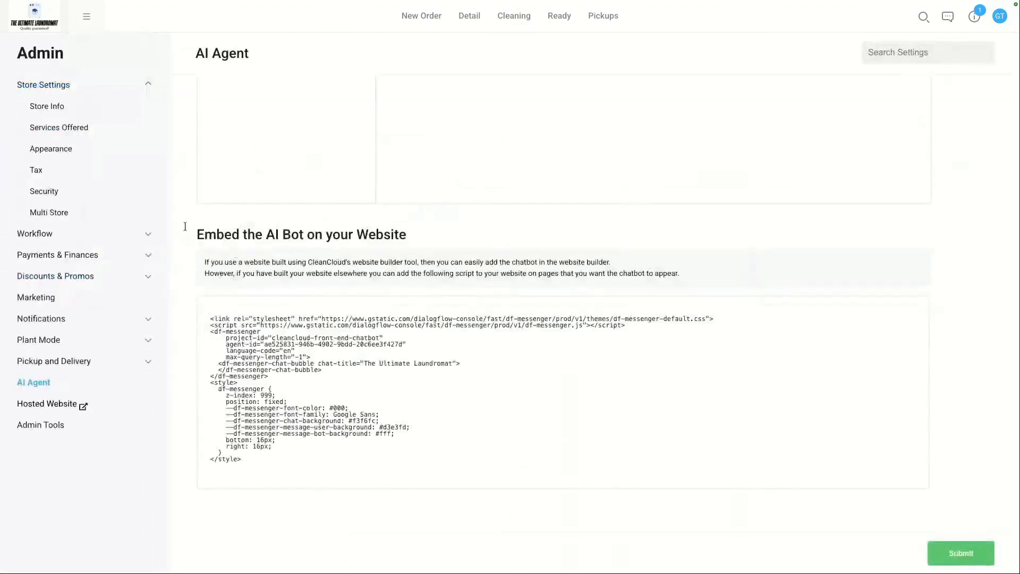
{"action": "left_click", "coordinate": [58, 255]}
{"action": "left_click", "coordinate": [64, 319]}
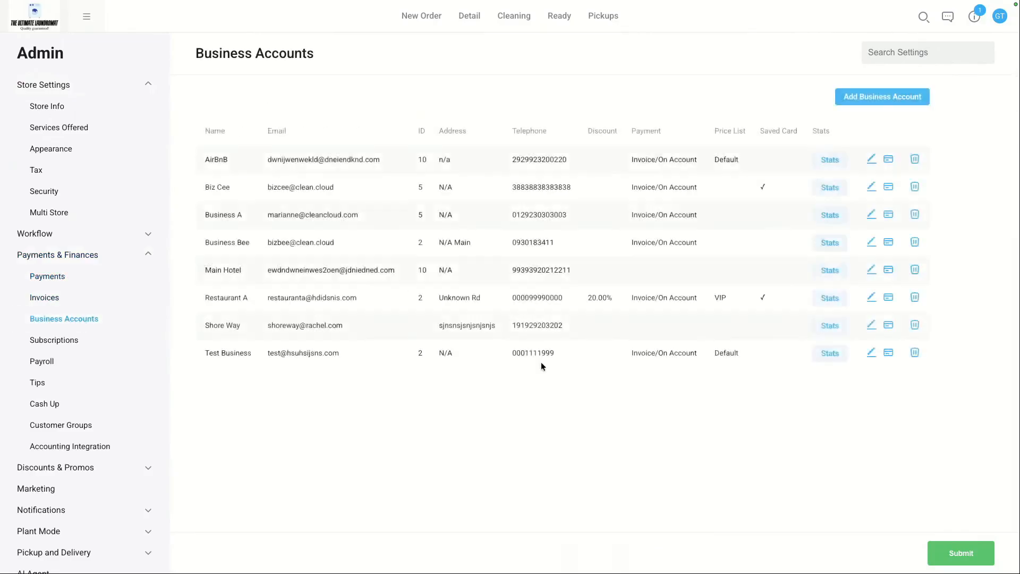
{"action": "left_click", "coordinate": [884, 97]}
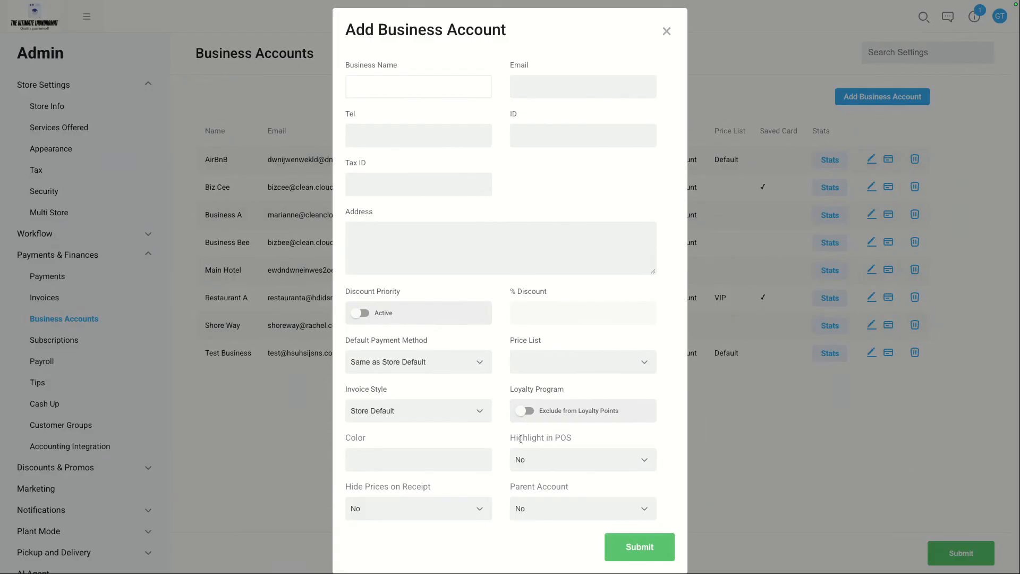
{"action": "left_click", "coordinate": [666, 31]}
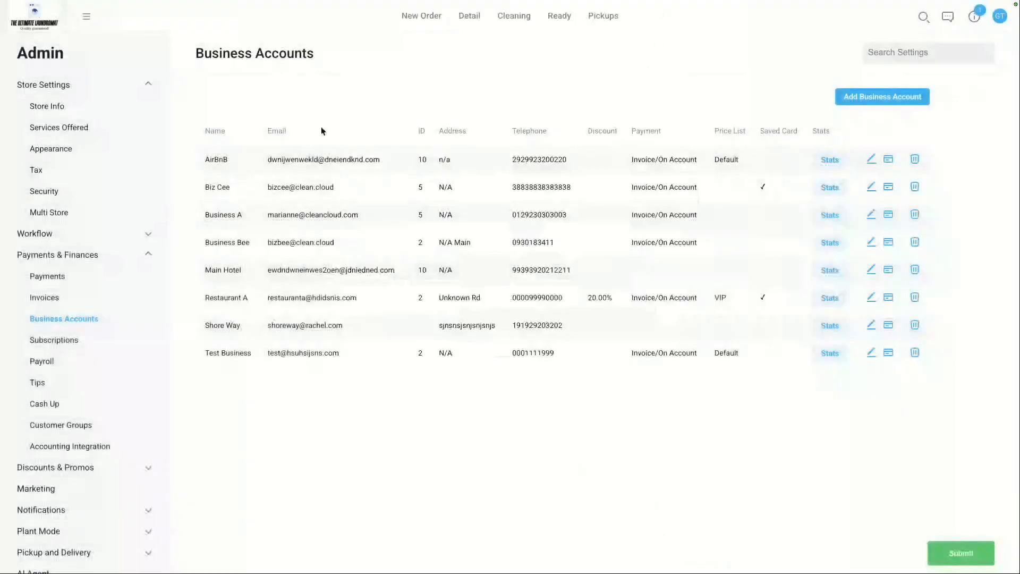
{"action": "left_click", "coordinate": [86, 16]}
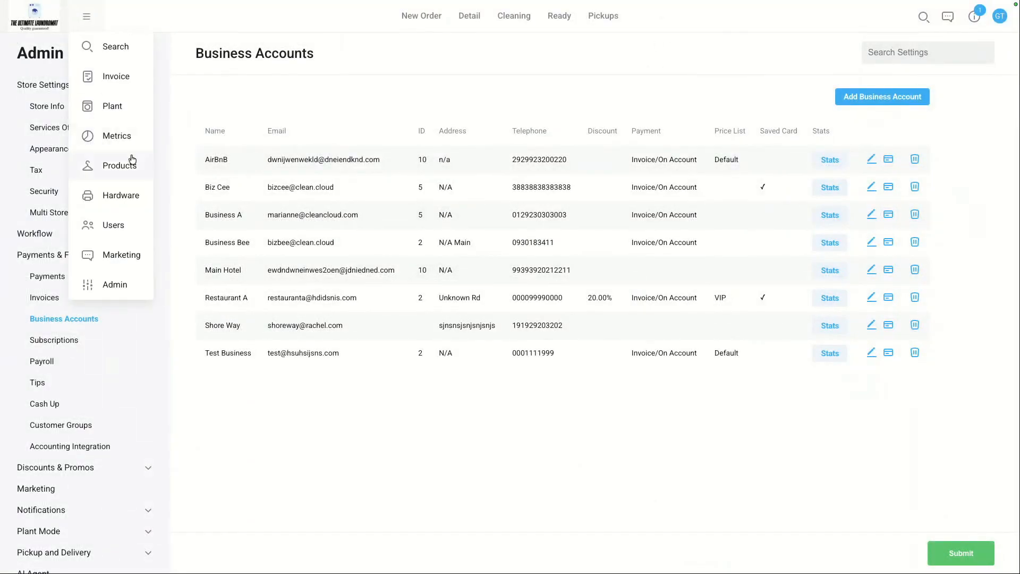
{"action": "left_click", "coordinate": [113, 253]}
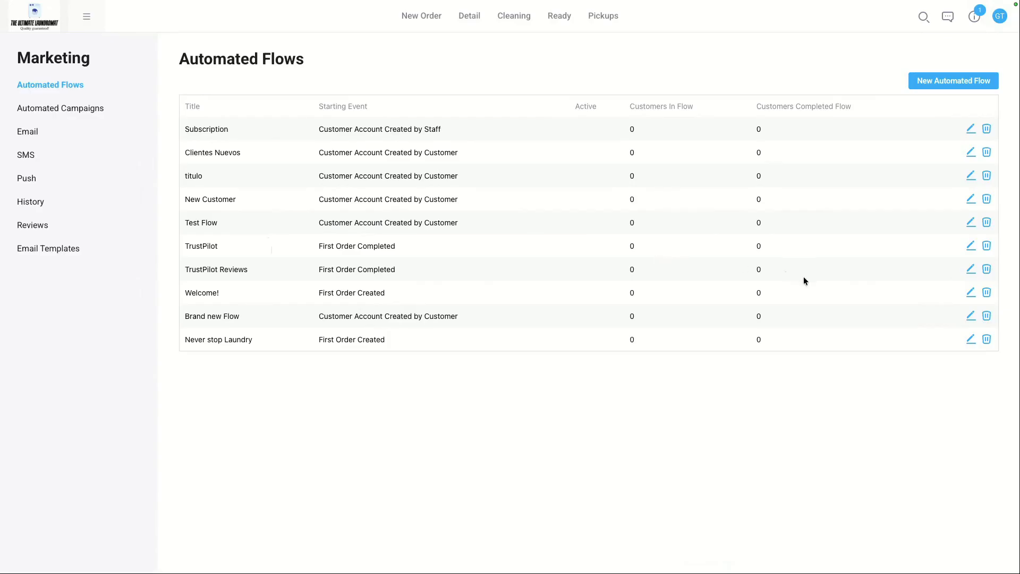
{"action": "left_click", "coordinate": [971, 339]}
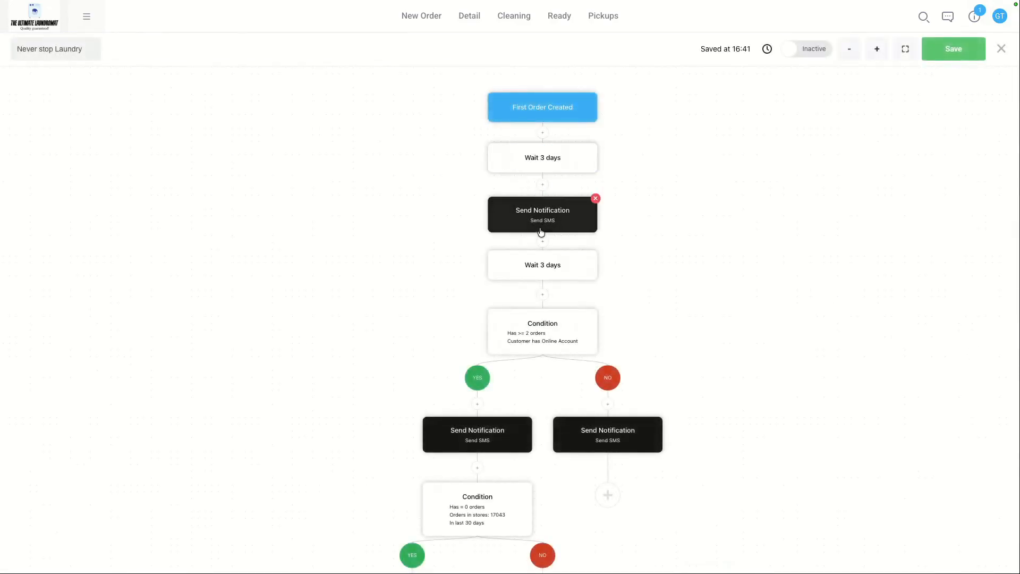
{"action": "left_click", "coordinate": [542, 133]}
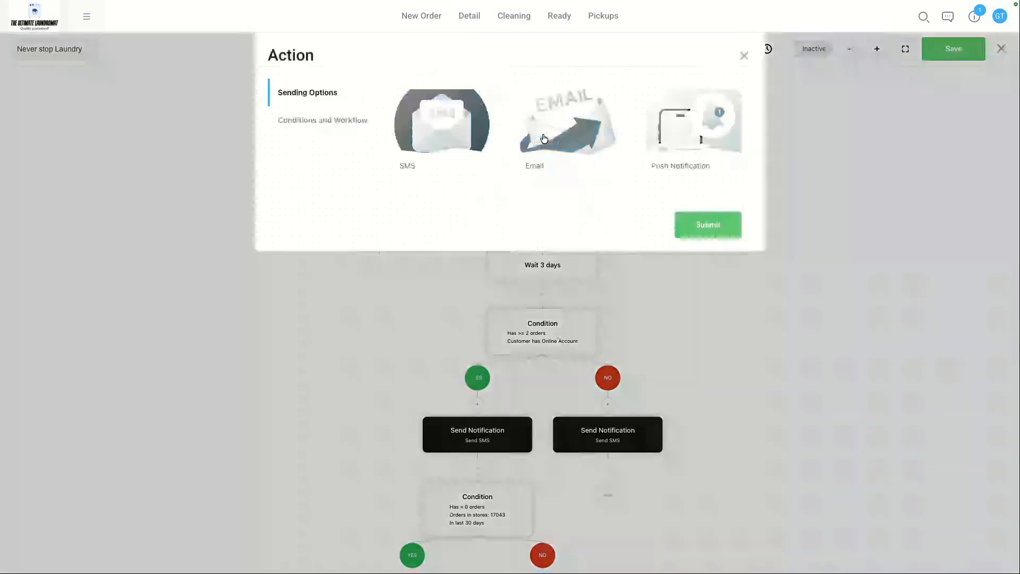
{"action": "left_click", "coordinate": [352, 121]}
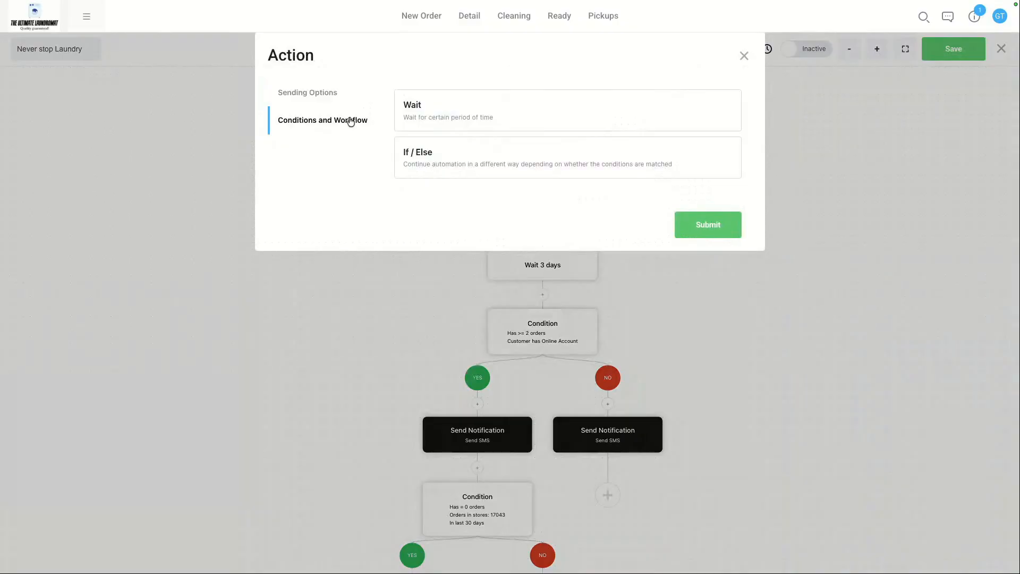
{"action": "left_click", "coordinate": [471, 146]}
{"action": "left_click", "coordinate": [410, 98]}
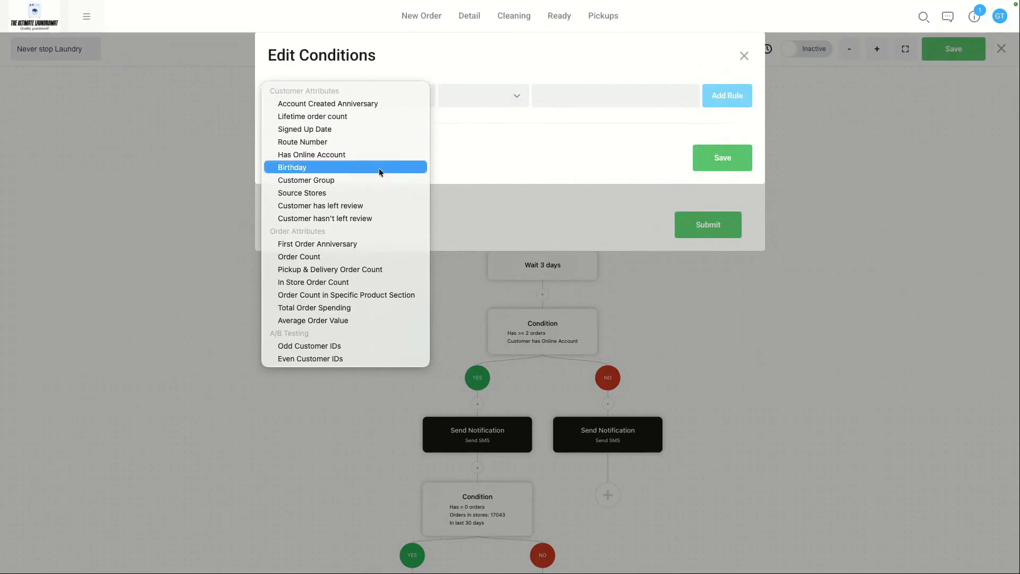
{"action": "left_click", "coordinate": [503, 153]}
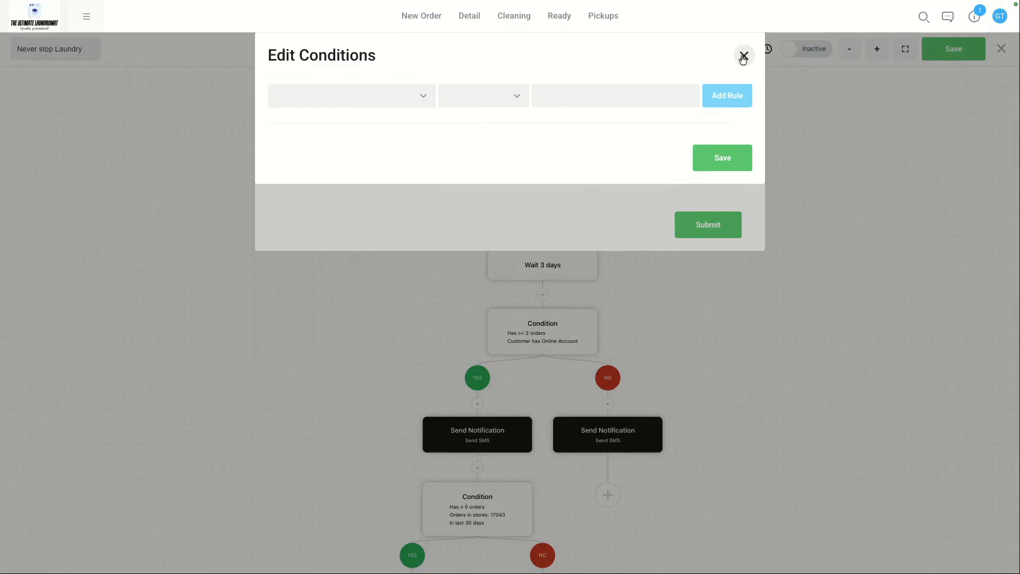
{"action": "left_click", "coordinate": [743, 56]}
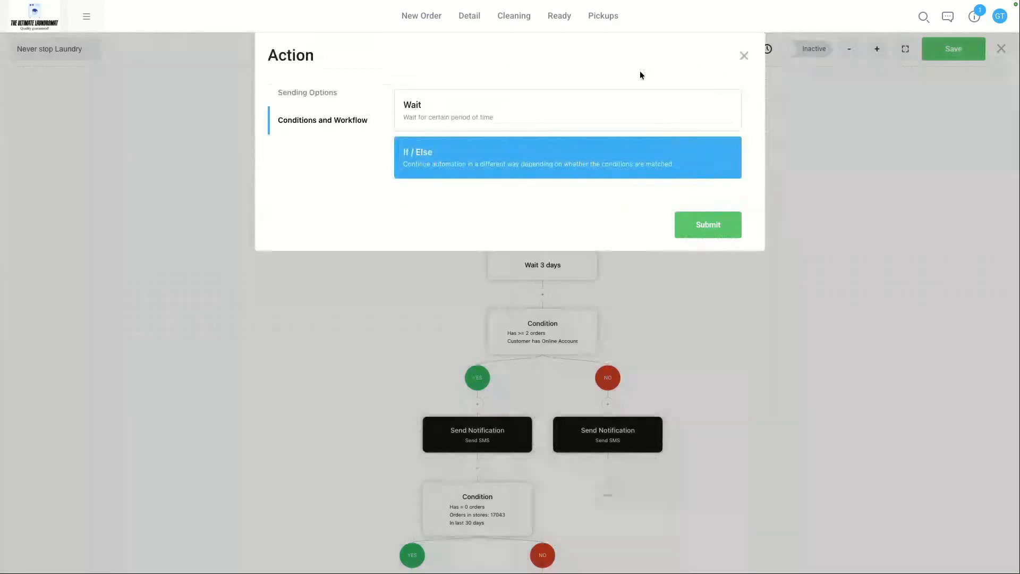
{"action": "left_click", "coordinate": [743, 56]}
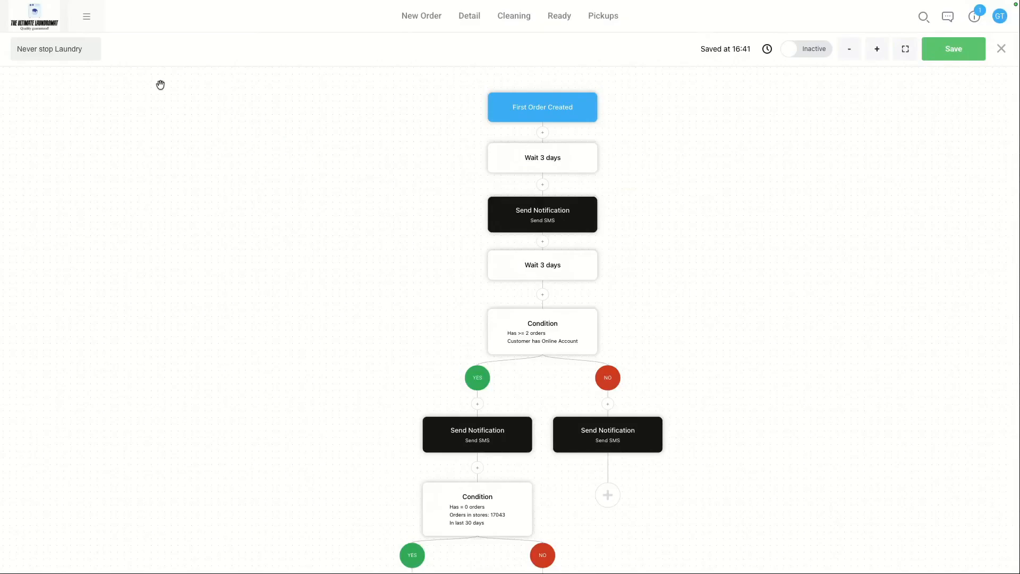
Step: Open the Customer Groups settings and start a new group named Businesses
{"action": "left_click", "coordinate": [92, 25]}
{"action": "left_click", "coordinate": [115, 285]}
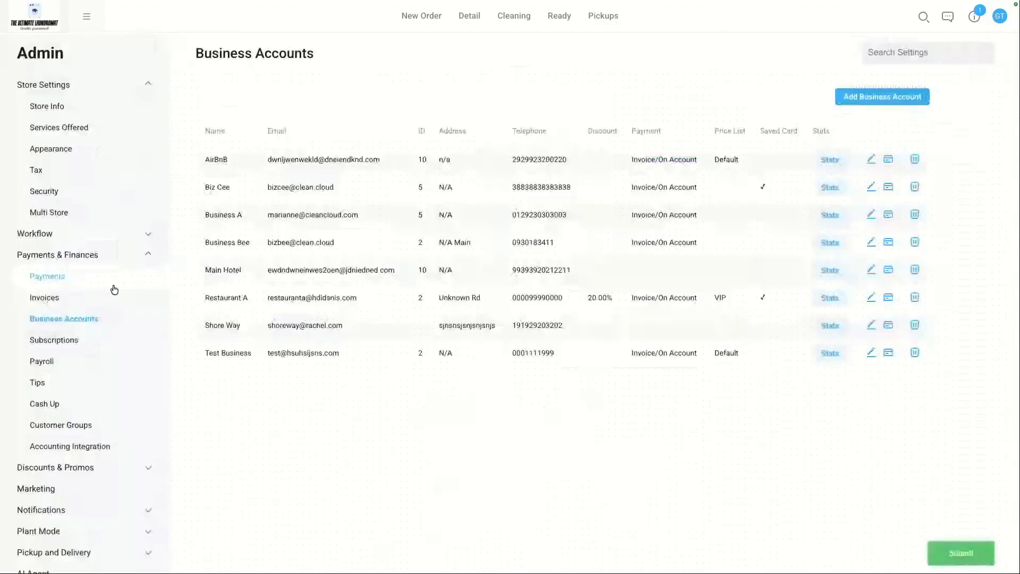
{"action": "left_click", "coordinate": [64, 260]}
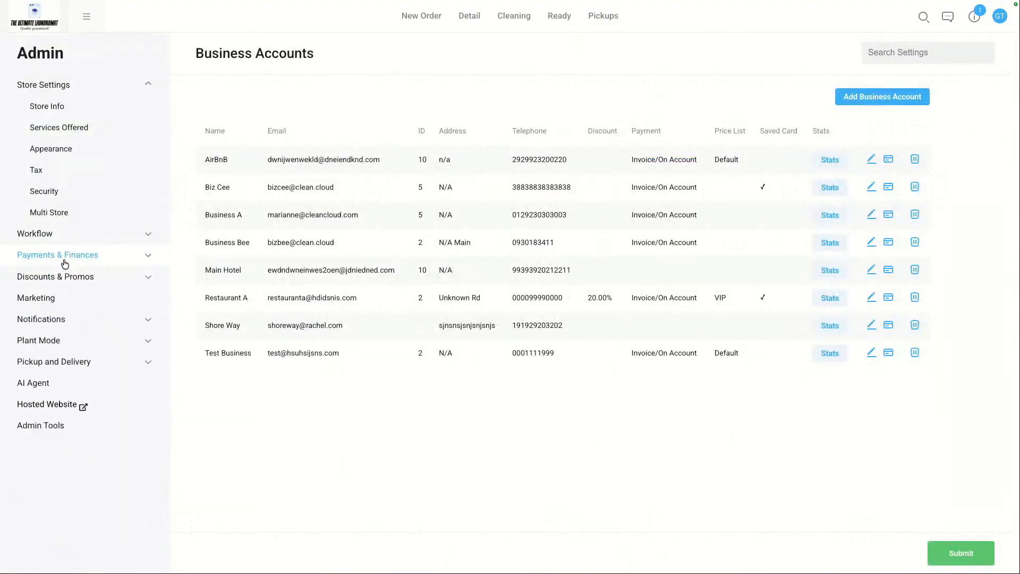
{"action": "left_click", "coordinate": [65, 260]}
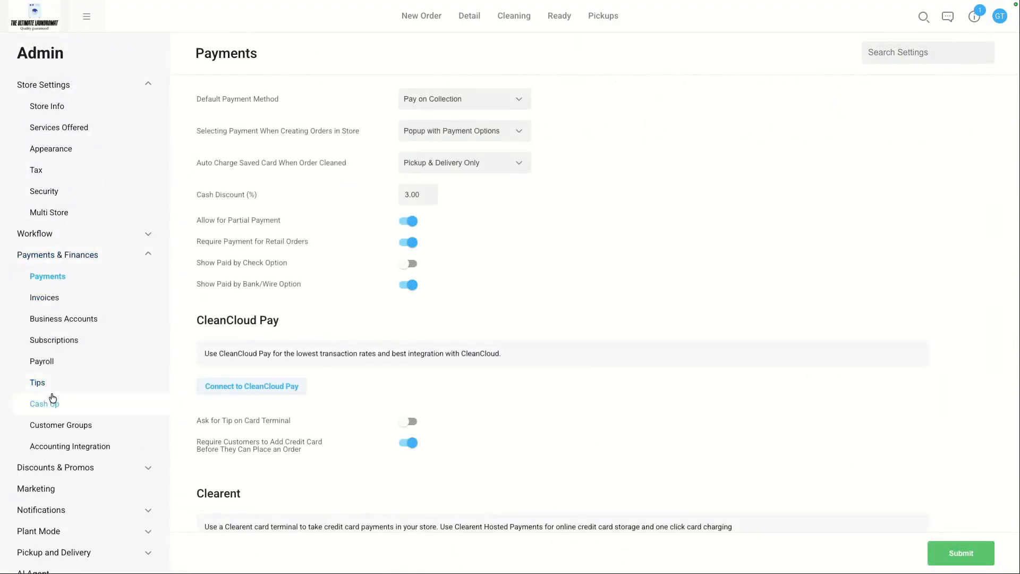
{"action": "left_click", "coordinate": [56, 423]}
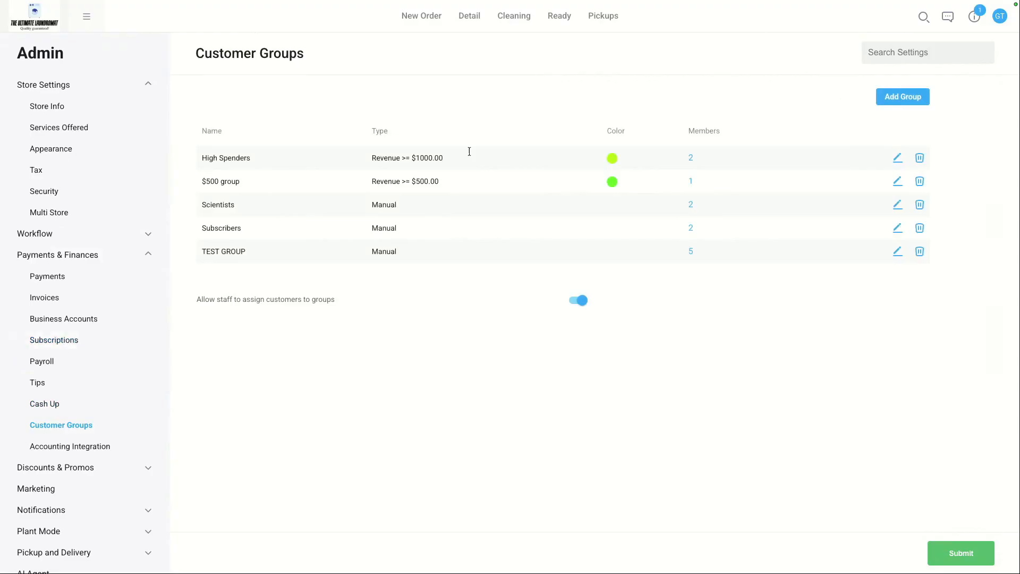
{"action": "left_click", "coordinate": [882, 100]}
{"action": "left_click", "coordinate": [502, 100]}
{"action": "type", "text": "Businesses"}
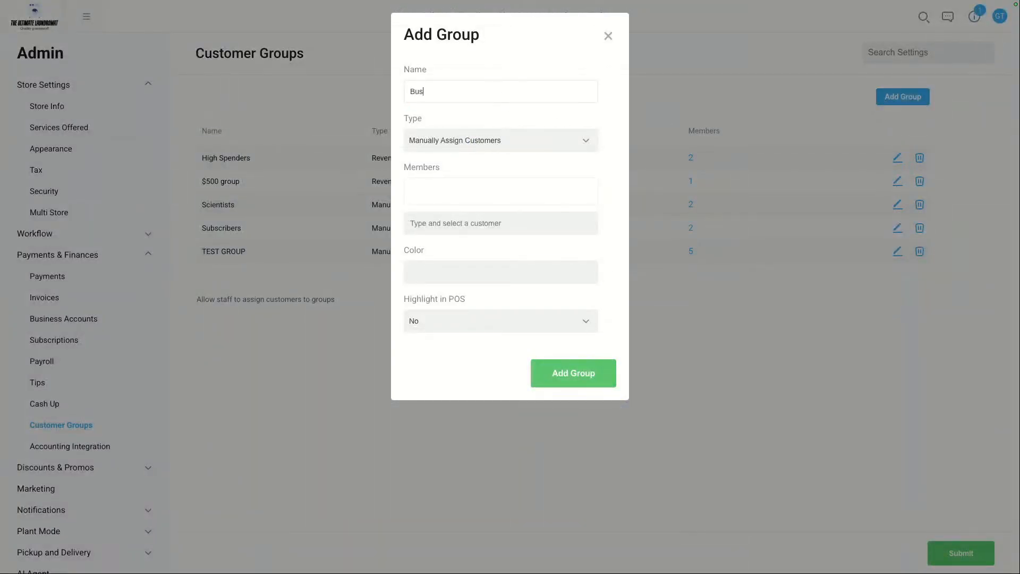
Step: Add two customers found by searching 'test' as manual members, create the Businesses group, and submit the settings
{"action": "left_click", "coordinate": [509, 122]}
{"action": "left_click_drag", "start_coordinate": [408, 93], "coordinate": [451, 91]}
{"action": "left_click", "coordinate": [448, 198]}
{"action": "left_click", "coordinate": [434, 223]}
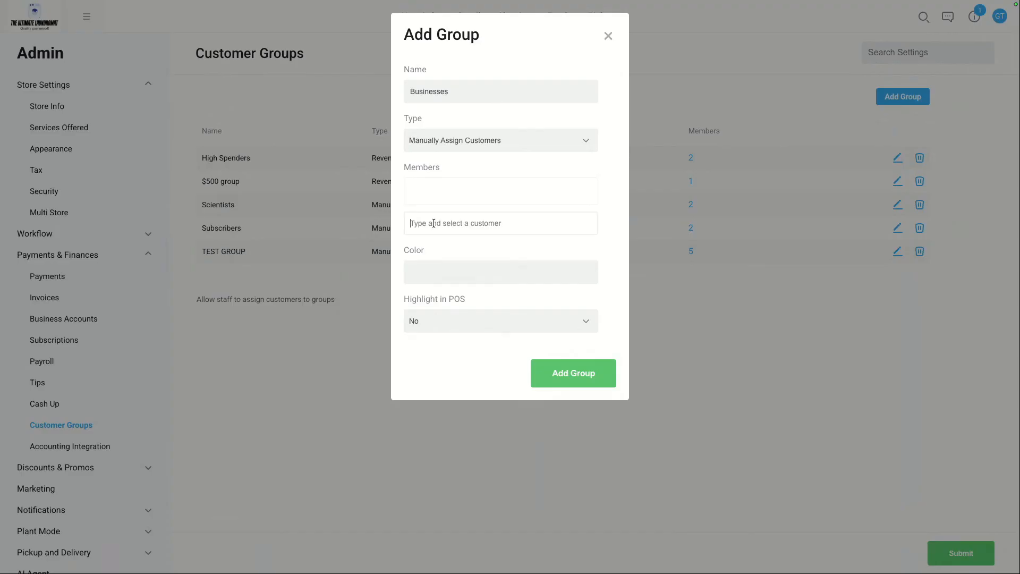
{"action": "type", "text": "test"}
{"action": "left_click", "coordinate": [466, 241]}
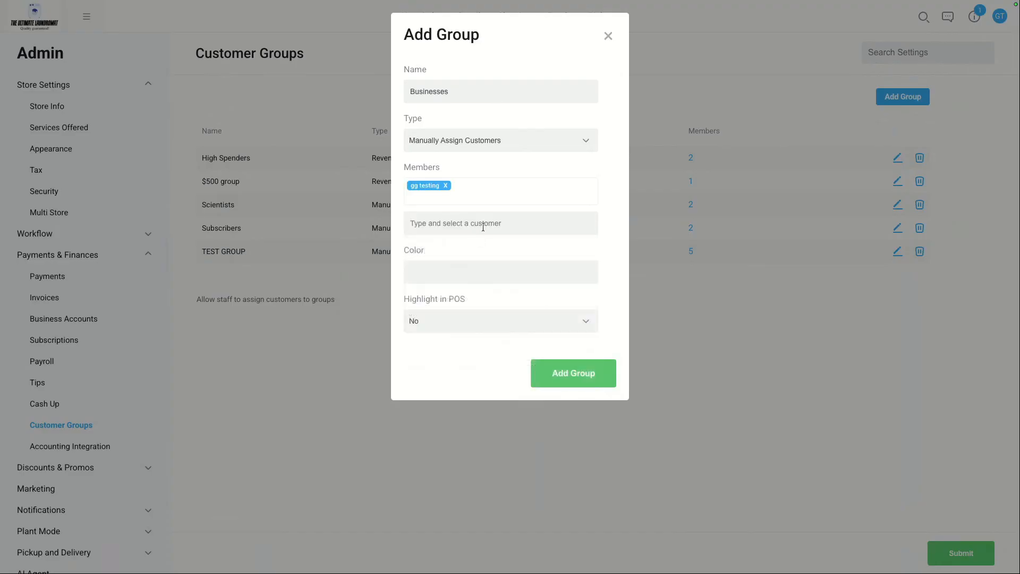
{"action": "type", "text": "test"}
{"action": "left_click", "coordinate": [505, 266]}
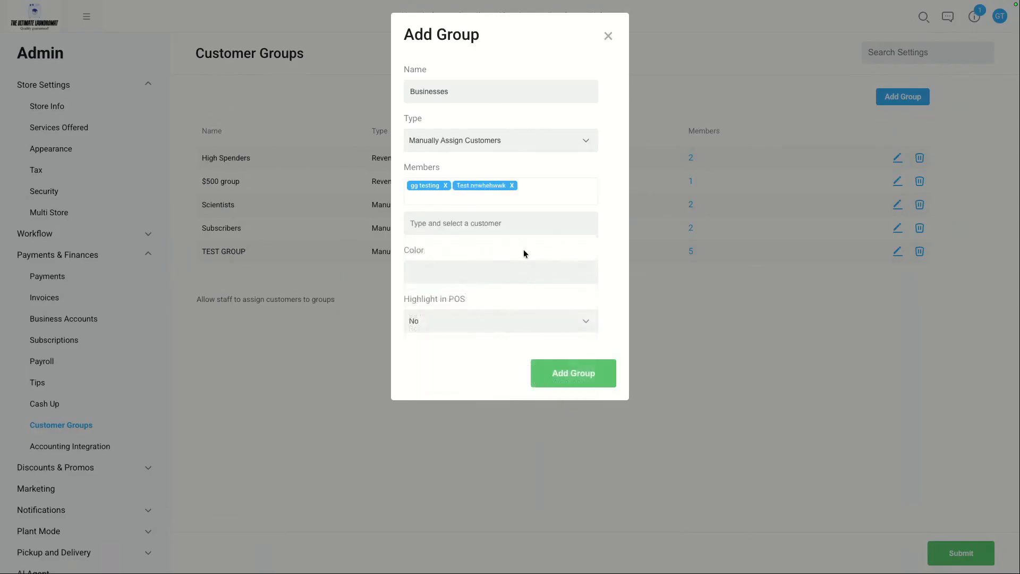
{"action": "left_click", "coordinate": [574, 375]}
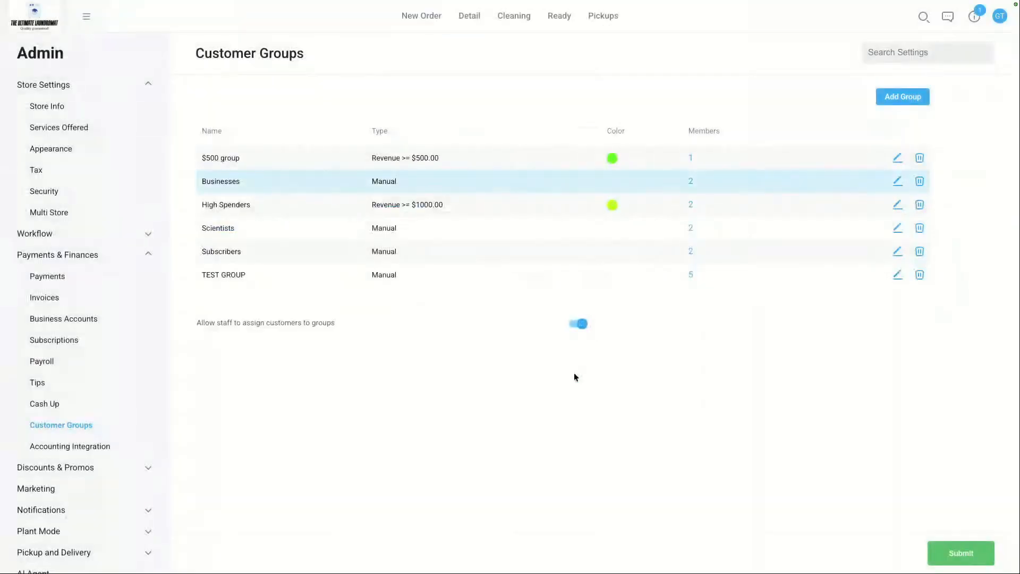
{"action": "left_click", "coordinate": [955, 552]}
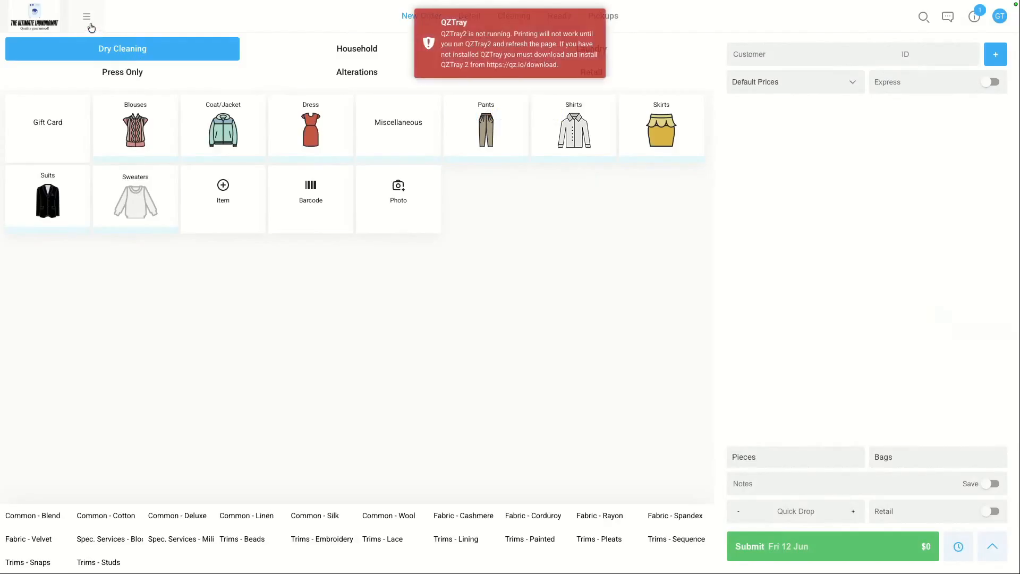
Step: Reopen the Never stop Laundry flow and insert an If/Else step directly after the First Order Created trigger
{"action": "left_click", "coordinate": [87, 17]}
{"action": "left_click", "coordinate": [122, 256]}
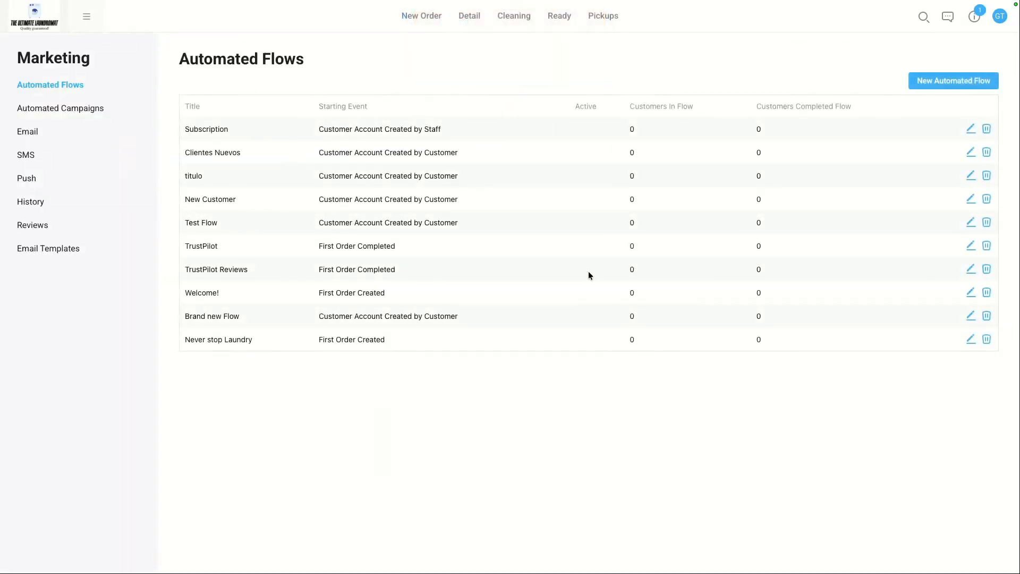
{"action": "left_click", "coordinate": [970, 339]}
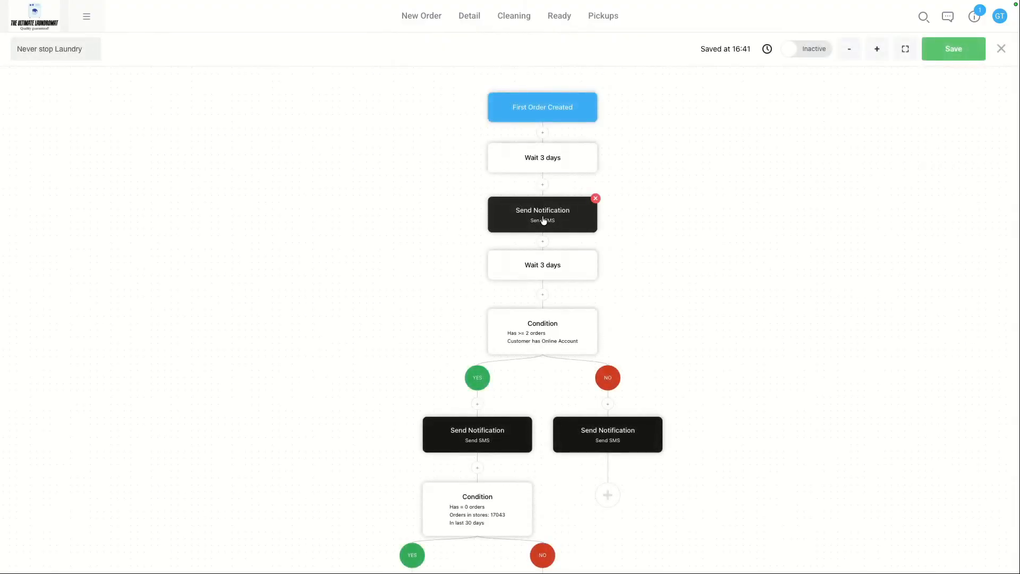
{"action": "mouse_move", "coordinate": [542, 220]}
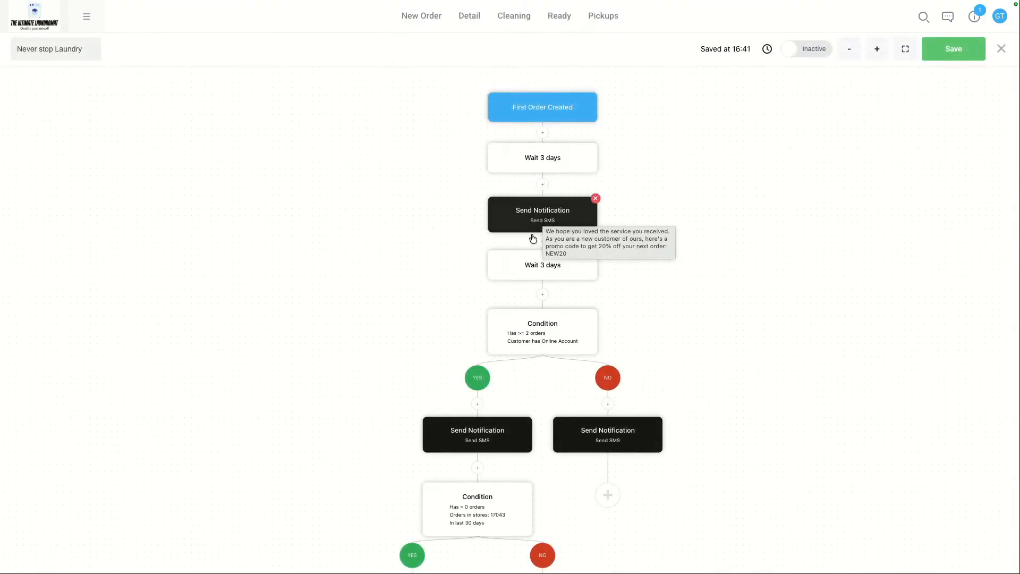
{"action": "left_click", "coordinate": [542, 133]}
{"action": "left_click", "coordinate": [343, 120]}
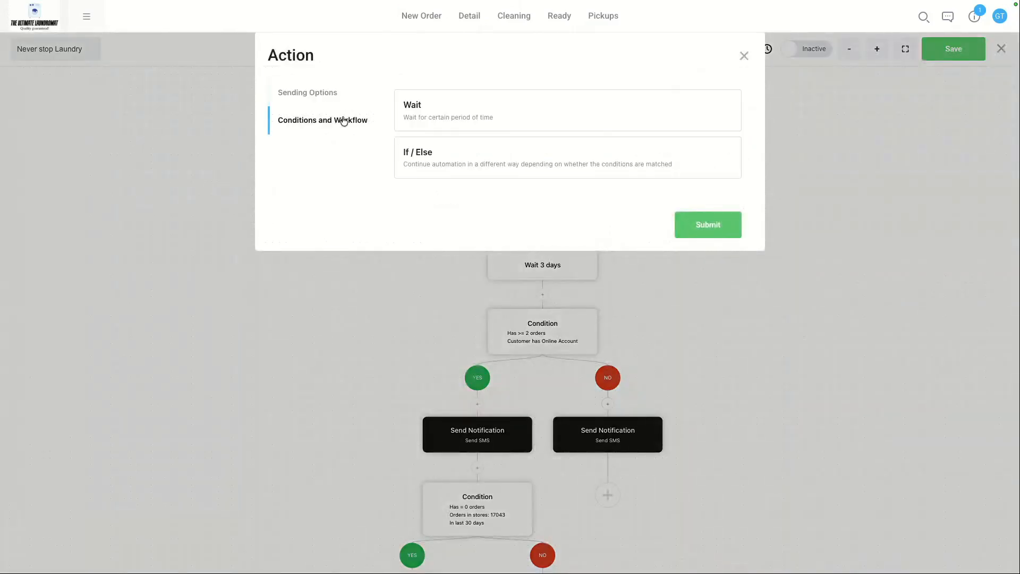
{"action": "left_click", "coordinate": [466, 164]}
Step: Set the condition rule to Customer Group Businesses, save it, and attach the existing steps to the No branch
{"action": "left_click", "coordinate": [399, 98]}
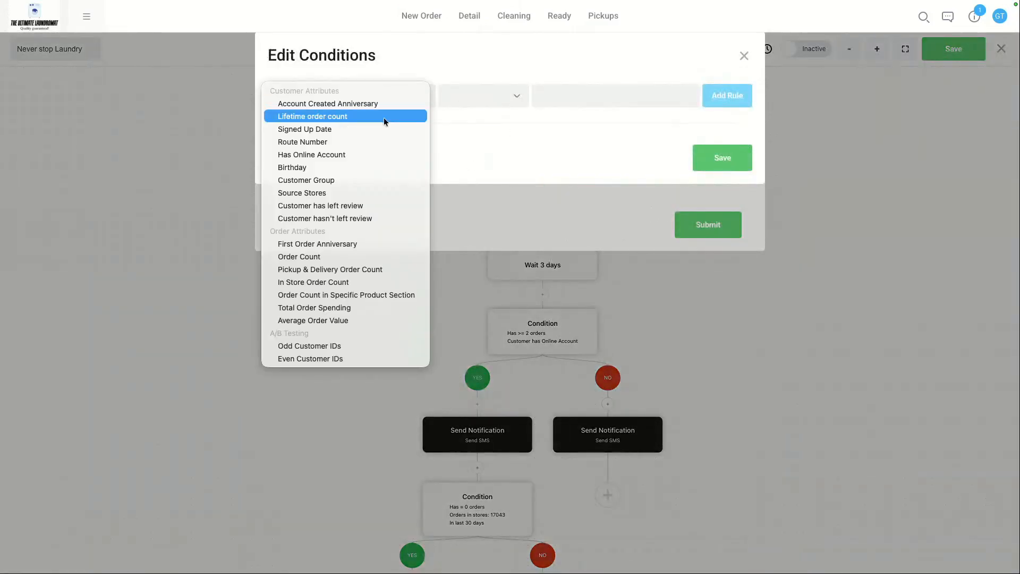
{"action": "left_click", "coordinate": [367, 180]}
{"action": "left_click", "coordinate": [615, 97]}
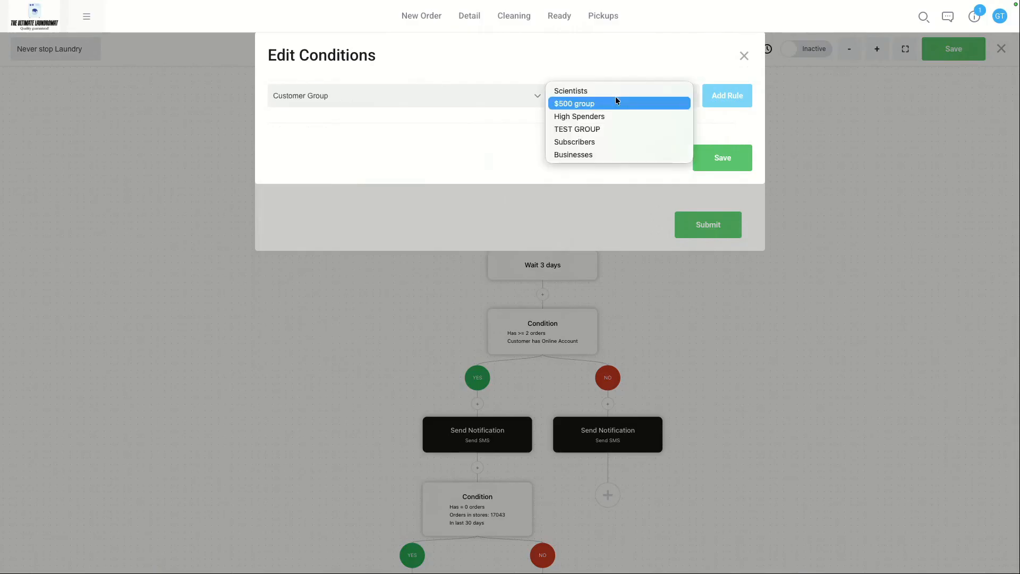
{"action": "left_click", "coordinate": [591, 154]}
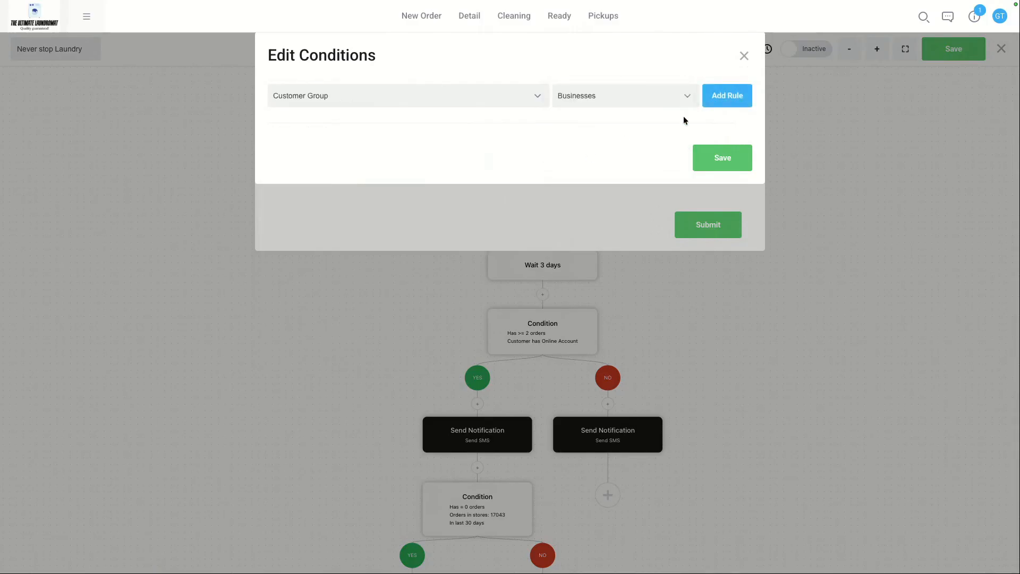
{"action": "left_click", "coordinate": [709, 101]}
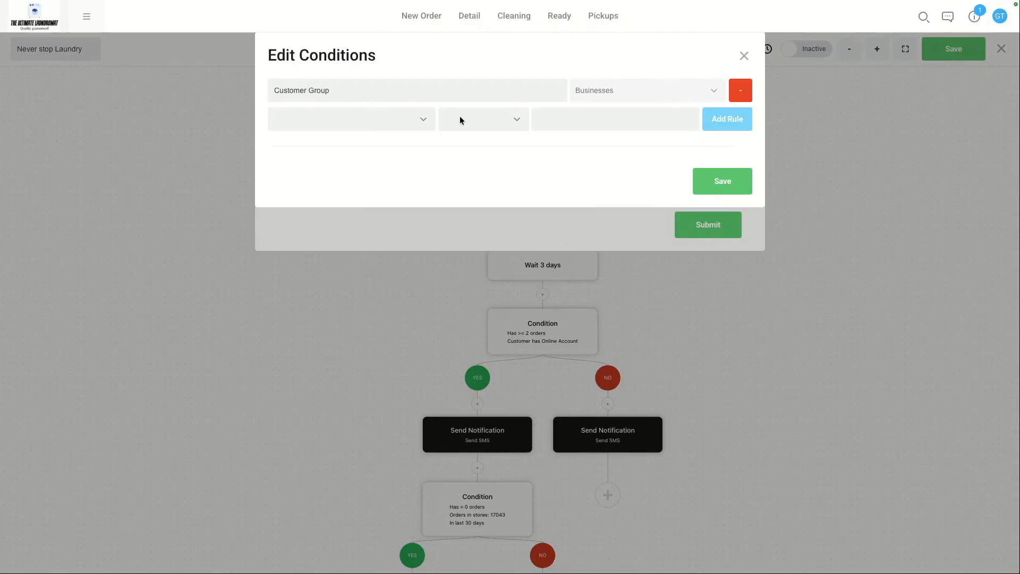
{"action": "left_click", "coordinate": [724, 191]}
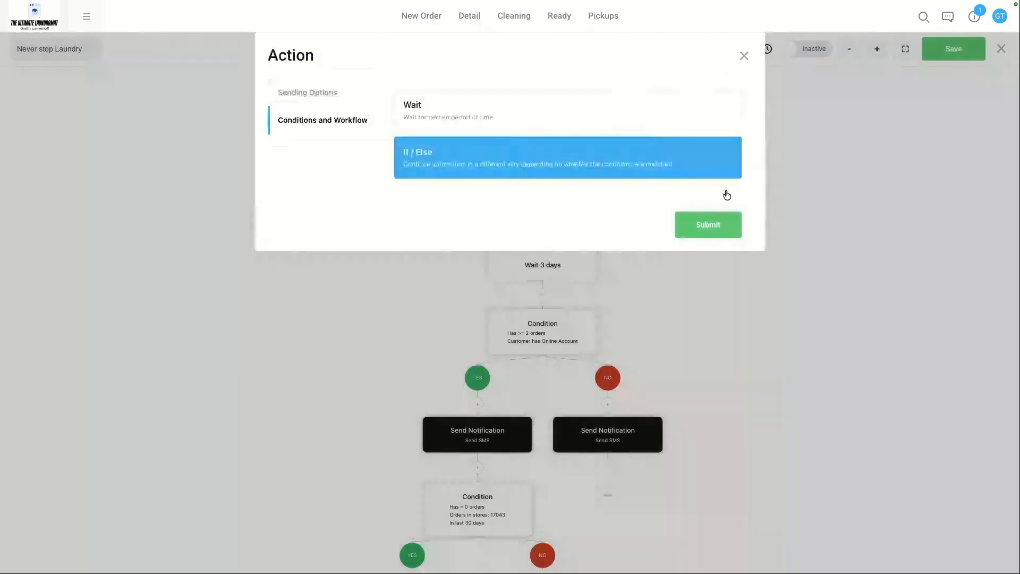
{"action": "left_click", "coordinate": [715, 223]}
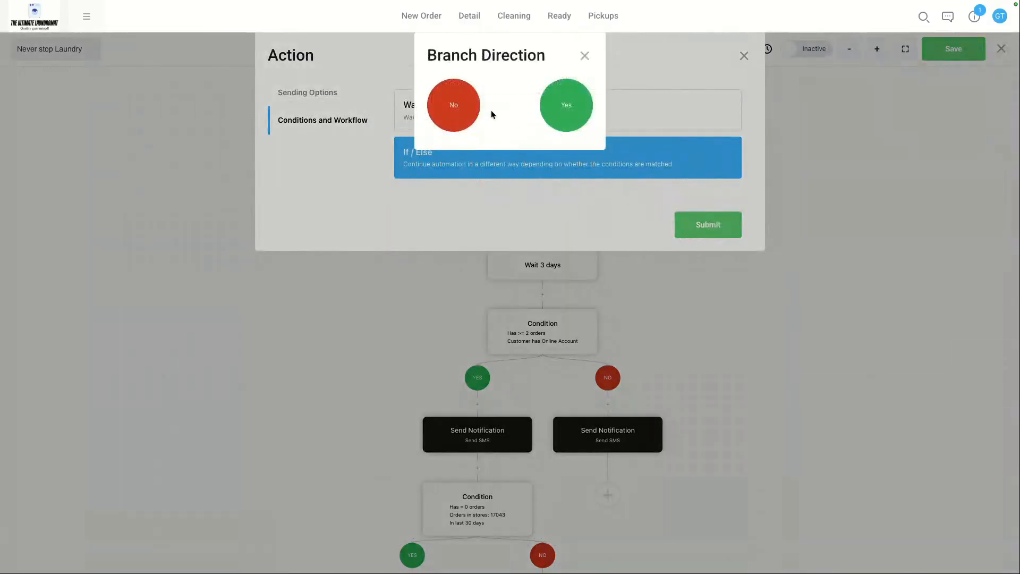
{"action": "left_click", "coordinate": [458, 108]}
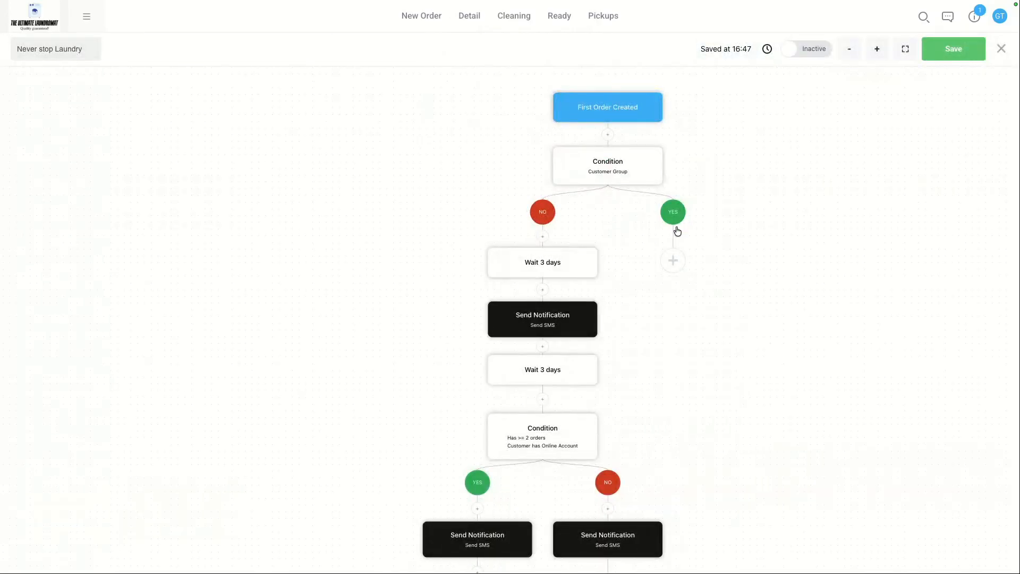
Step: Open the new Customer Group condition to review its rule, then close it and inspect the flow
{"action": "left_click", "coordinate": [606, 168]}
{"action": "left_click", "coordinate": [744, 56]}
{"action": "scroll", "coordinate": [545, 285], "scroll_direction": "down", "scroll_amount": 1}
{"action": "mouse_move", "coordinate": [597, 390]}
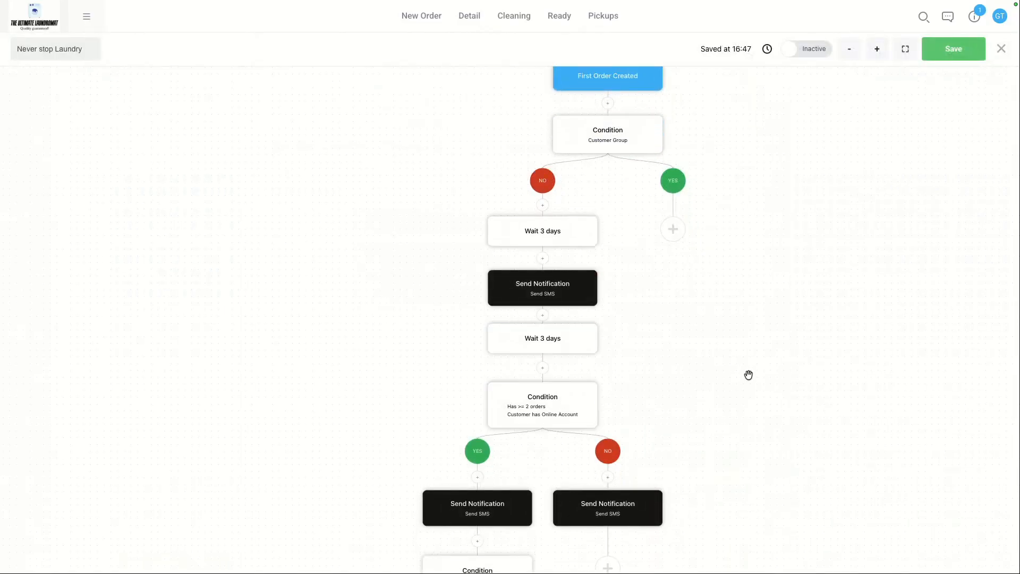
{"action": "mouse_move", "coordinate": [545, 244]}
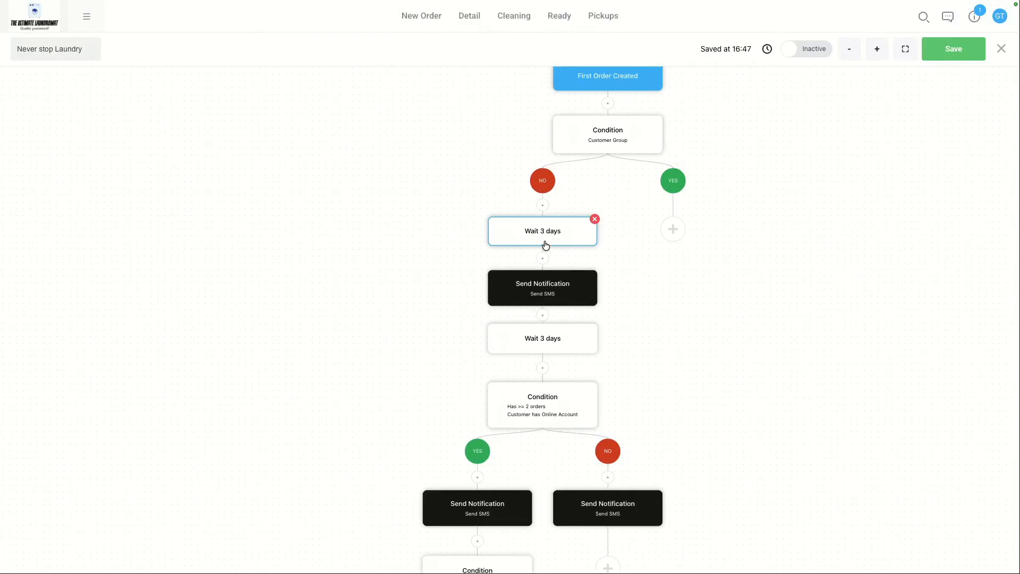
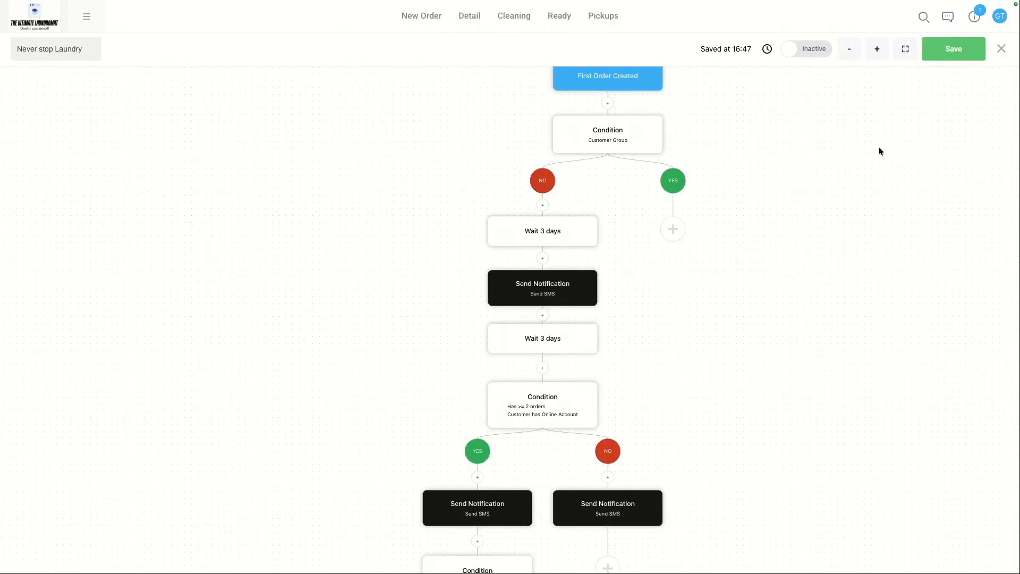
Step: Close the flow editor and browse the Email, SMS and Push marketing pages
{"action": "left_click", "coordinate": [1001, 49]}
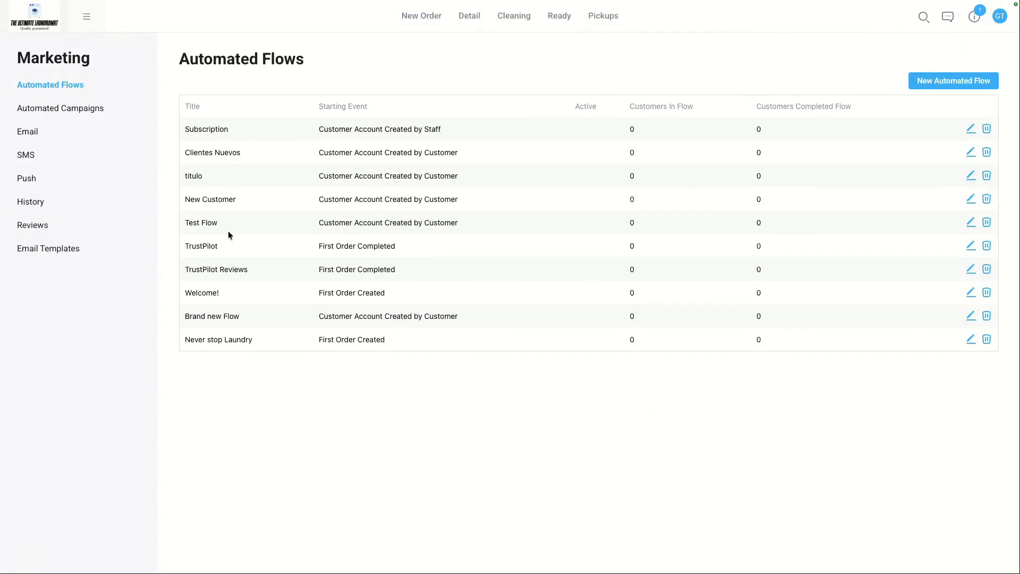
{"action": "left_click", "coordinate": [38, 141]}
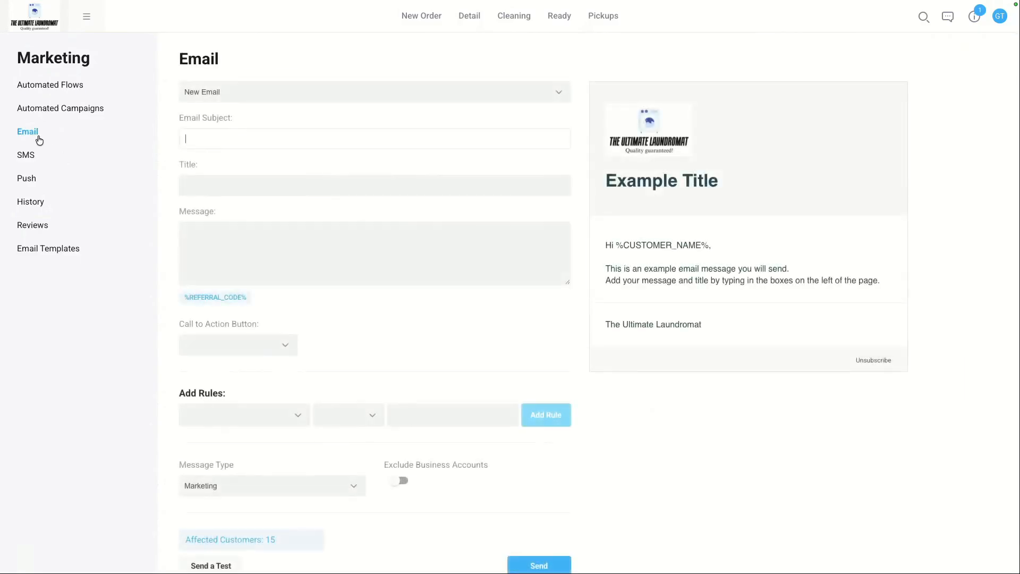
{"action": "left_click", "coordinate": [35, 163]}
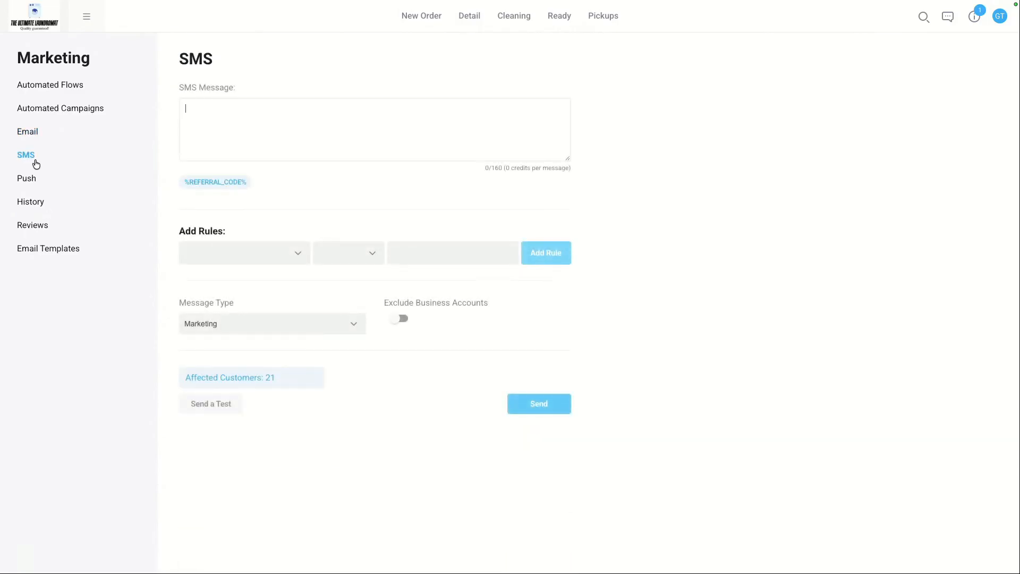
{"action": "left_click", "coordinate": [30, 181]}
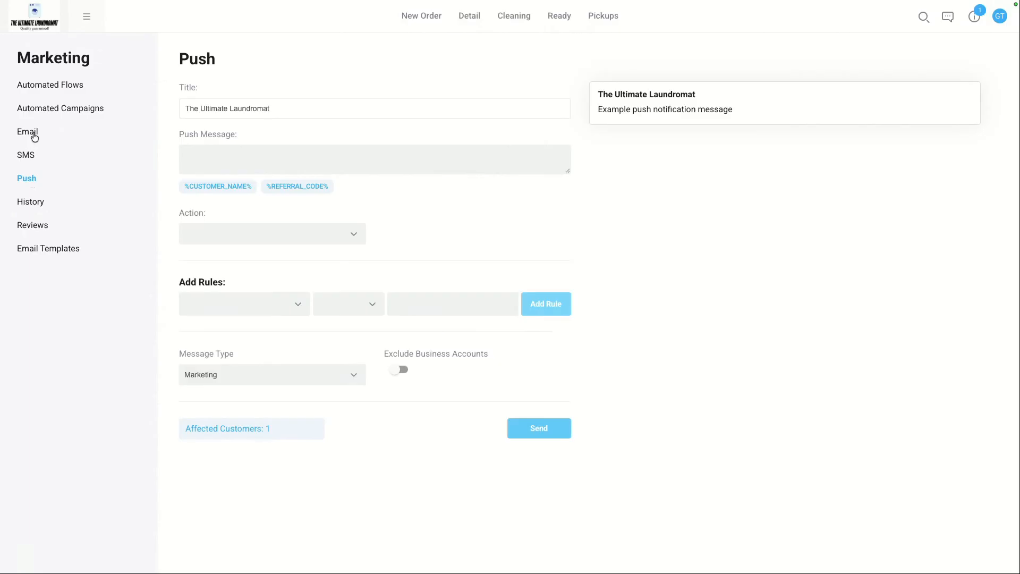
{"action": "left_click", "coordinate": [34, 137]}
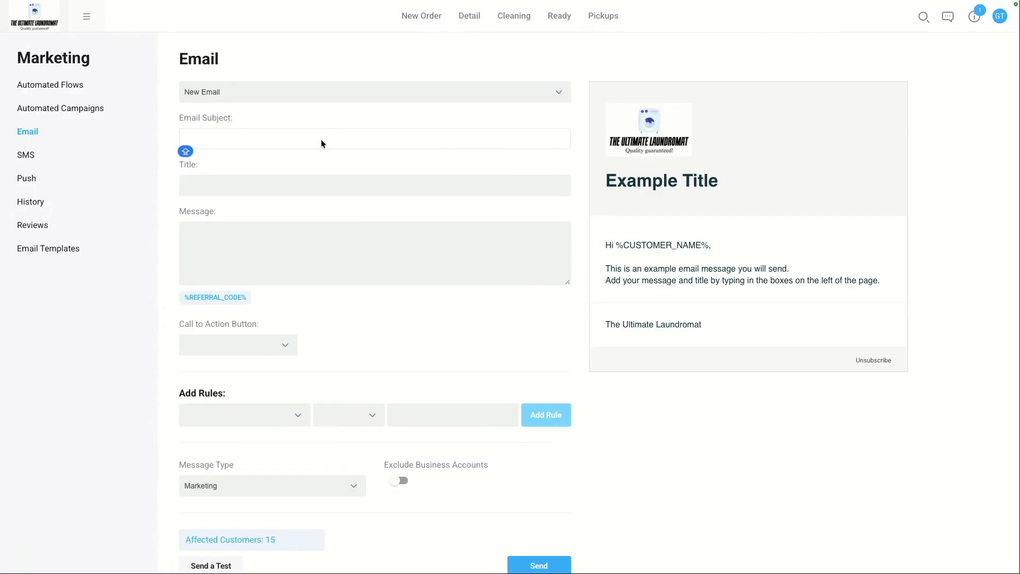
Step: Set the email subject and title both to 'We Miss You! 20% Off'
{"action": "type", "text": "We Miss You! 20% Off"}
{"action": "left_click", "coordinate": [316, 186]}
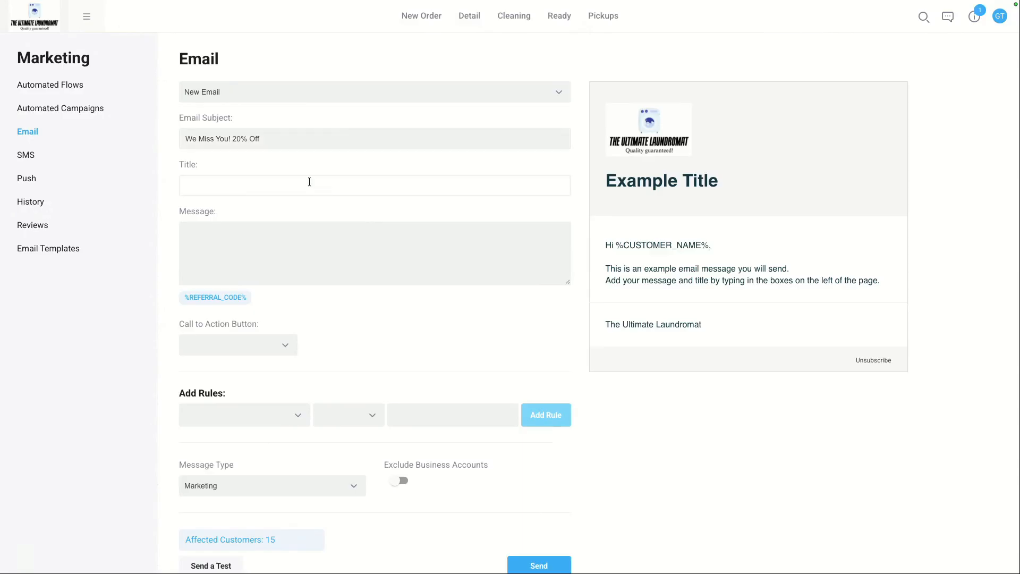
{"action": "left_click", "coordinate": [261, 138]}
{"action": "key", "text": "ctrl+a"}
{"action": "key", "text": "ctrl+c"}
{"action": "left_click", "coordinate": [249, 185]}
{"action": "key", "text": "ctrl+v"}
{"action": "left_click_drag", "start_coordinate": [608, 185], "coordinate": [800, 203]}
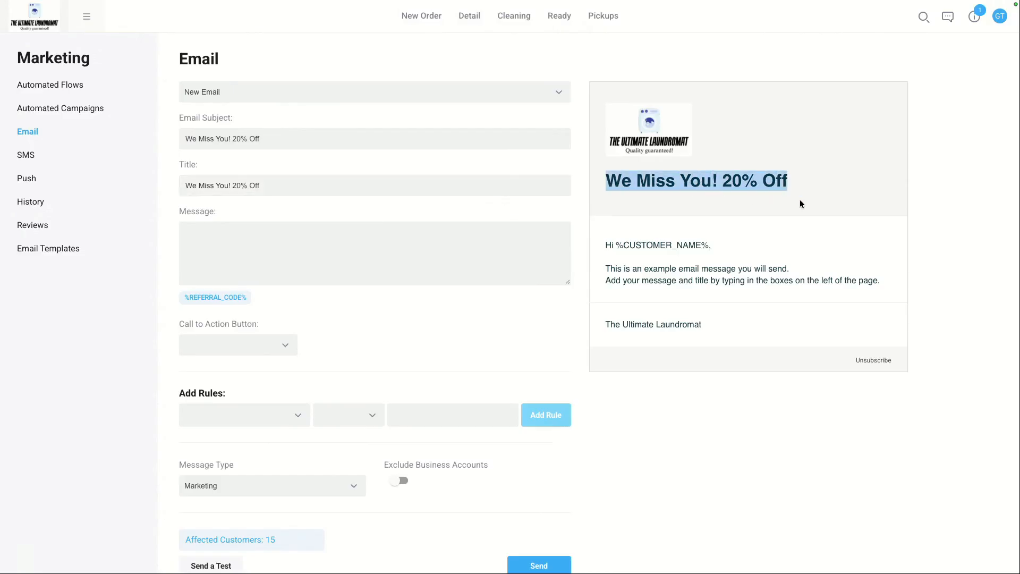
Step: Write the email message: 'We noticed that you haven't placed an order in a while. Here is 20% off your next order with promo code LAUNDRY20'
{"action": "left_click", "coordinate": [260, 228]}
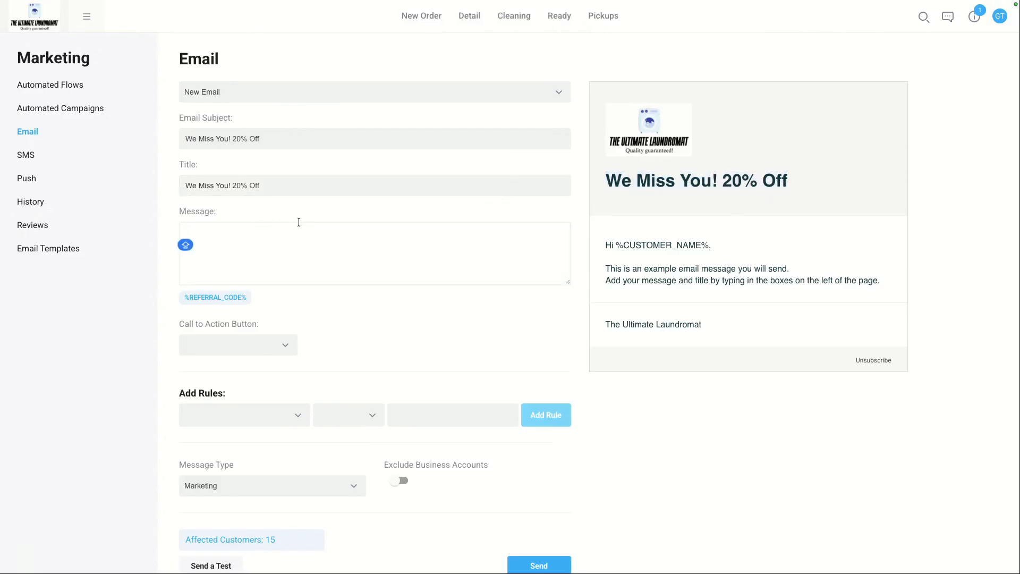
{"action": "type", "text": "We "}
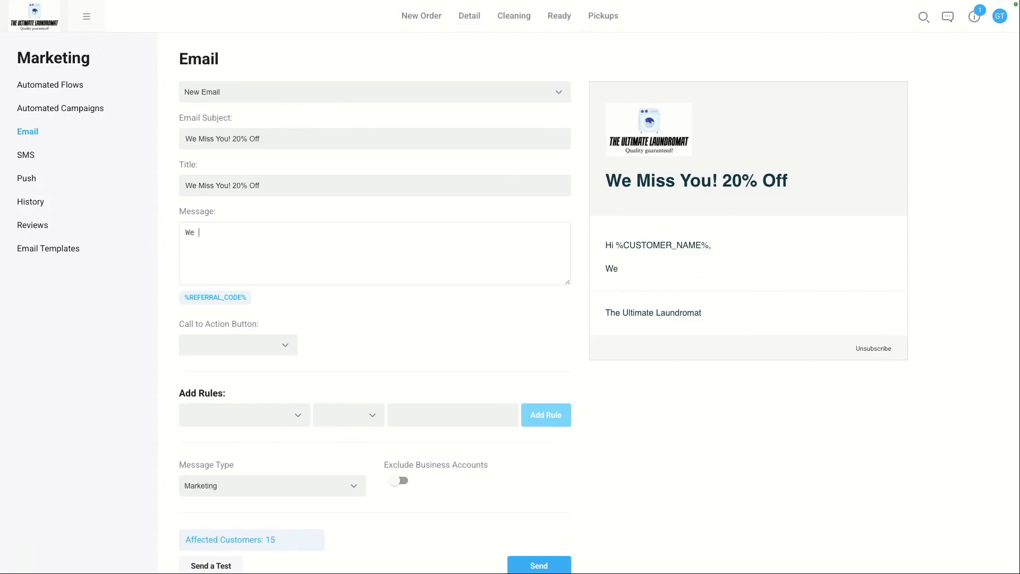
{"action": "type", "text": "noticed that yo"}
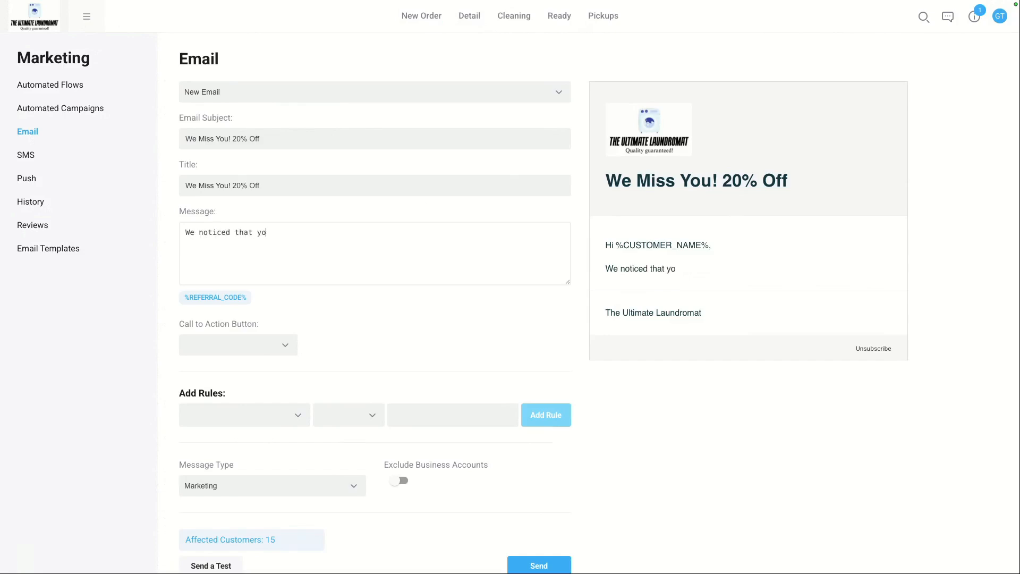
{"action": "type", "text": "u haven't placed an order"}
{"action": "key", "text": "BackSpace"}
{"action": "key", "text": "BackSpace"}
{"action": "type", "text": "r"}
{"action": "key", "text": "BackSpace"}
{"action": "key", "text": "BackSpace"}
{"action": "type", "text": "er in a whi"}
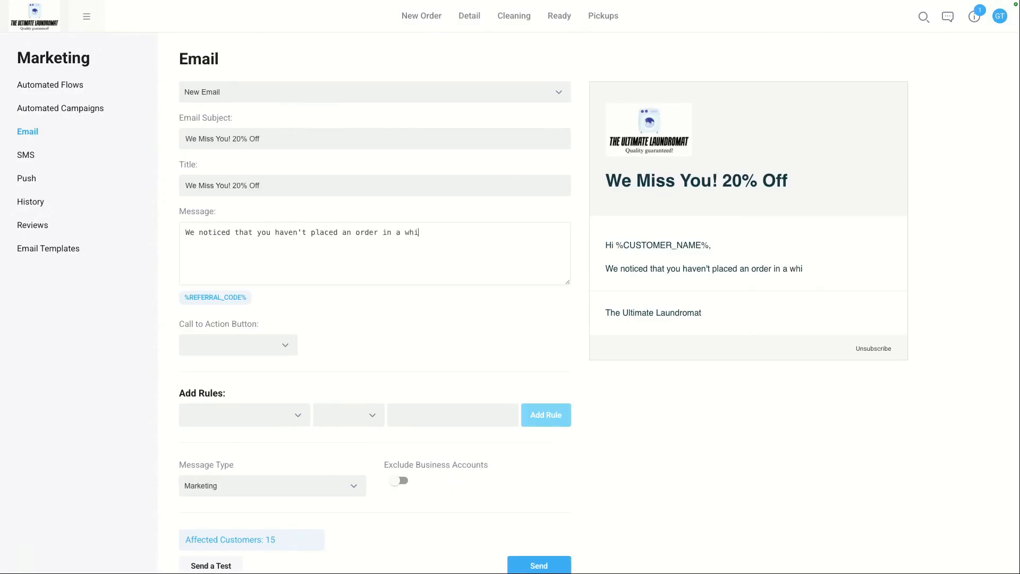
{"action": "type", "text": "le. Here is 20% off your next order with promo code LAUNDRY20"}
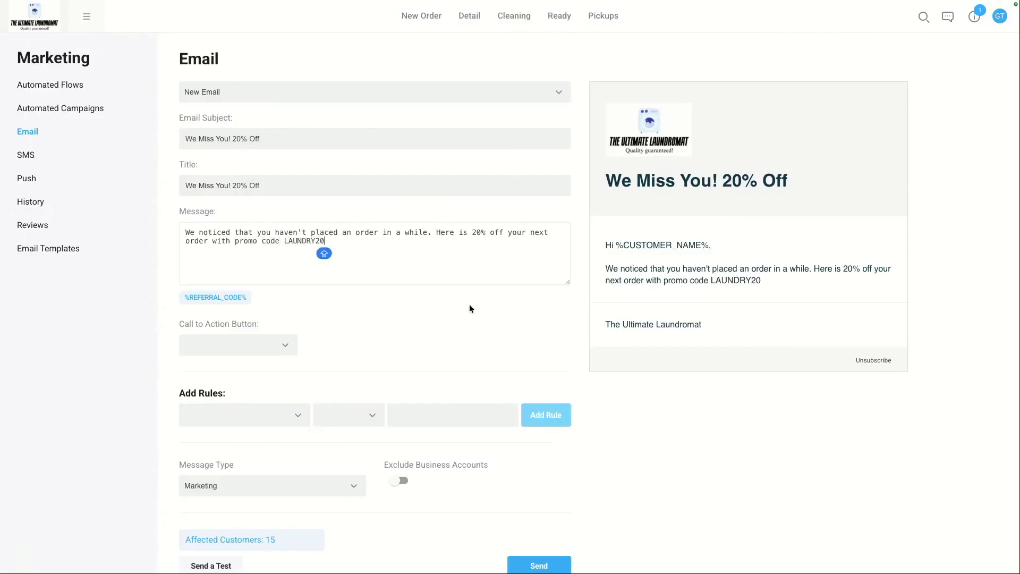
Step: Set the email's call-to-action button to Custom URL
{"action": "left_click_drag", "start_coordinate": [605, 241], "coordinate": [780, 287]}
{"action": "left_click", "coordinate": [633, 250]}
{"action": "triple_click", "coordinate": [633, 250]}
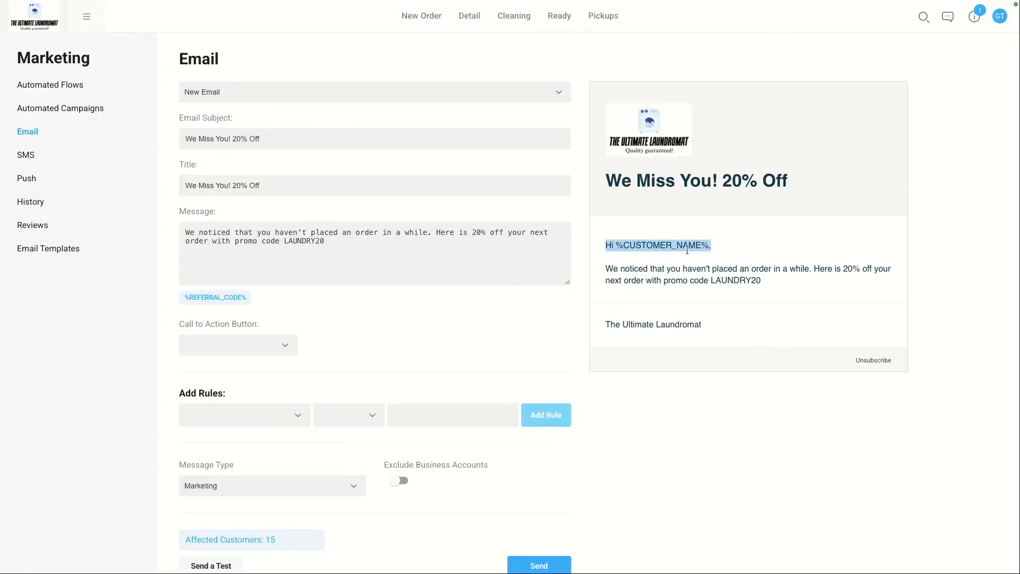
{"action": "left_click_drag", "start_coordinate": [603, 270], "coordinate": [776, 280]}
{"action": "left_click", "coordinate": [760, 281]}
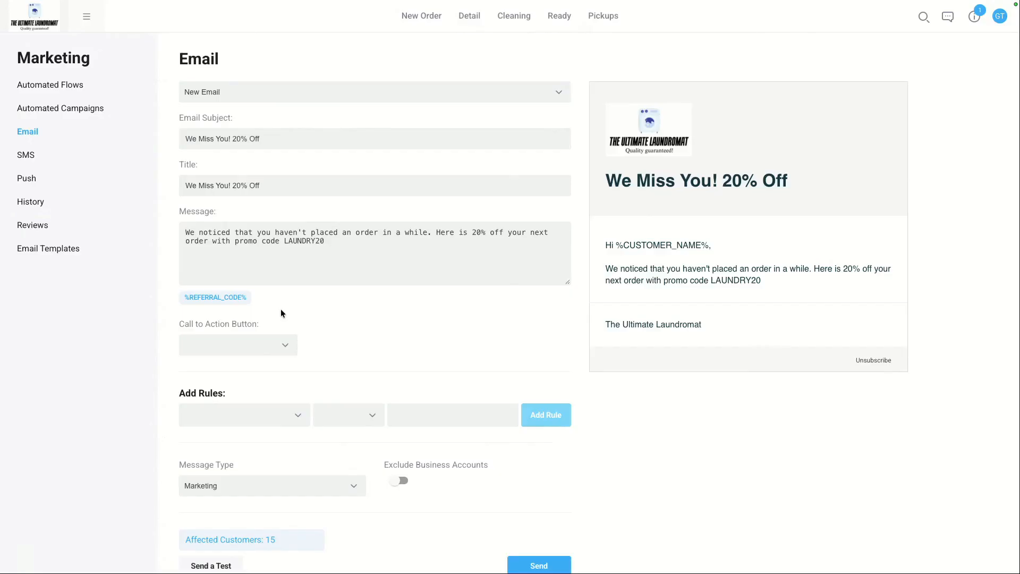
{"action": "left_click", "coordinate": [261, 338]}
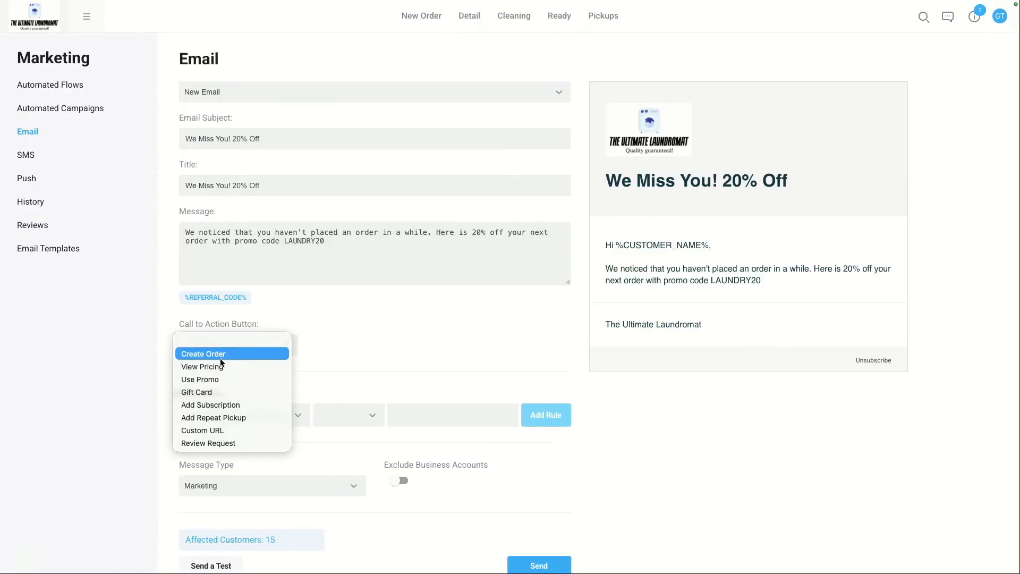
{"action": "left_click", "coordinate": [219, 382]}
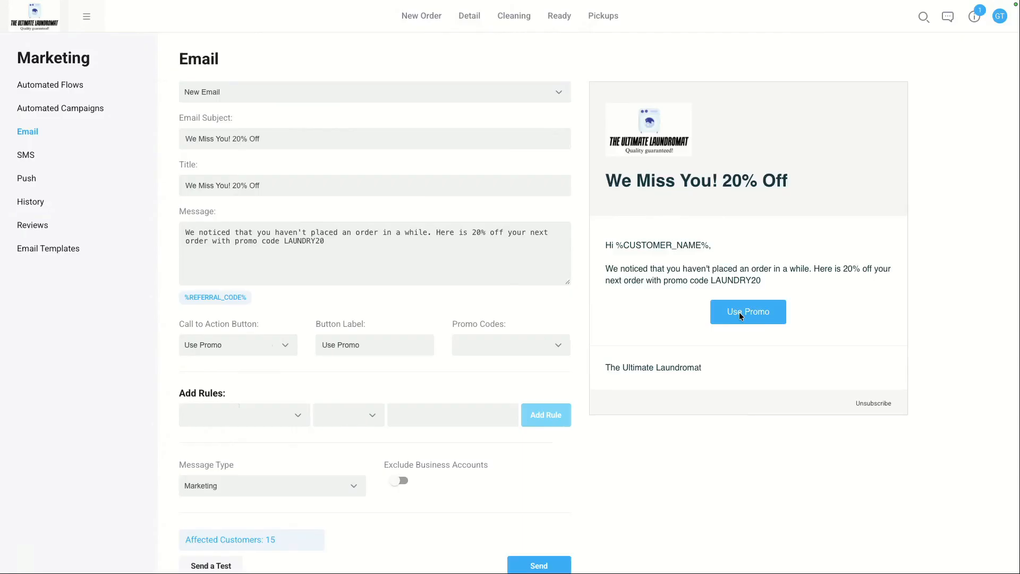
{"action": "left_click", "coordinate": [272, 345]}
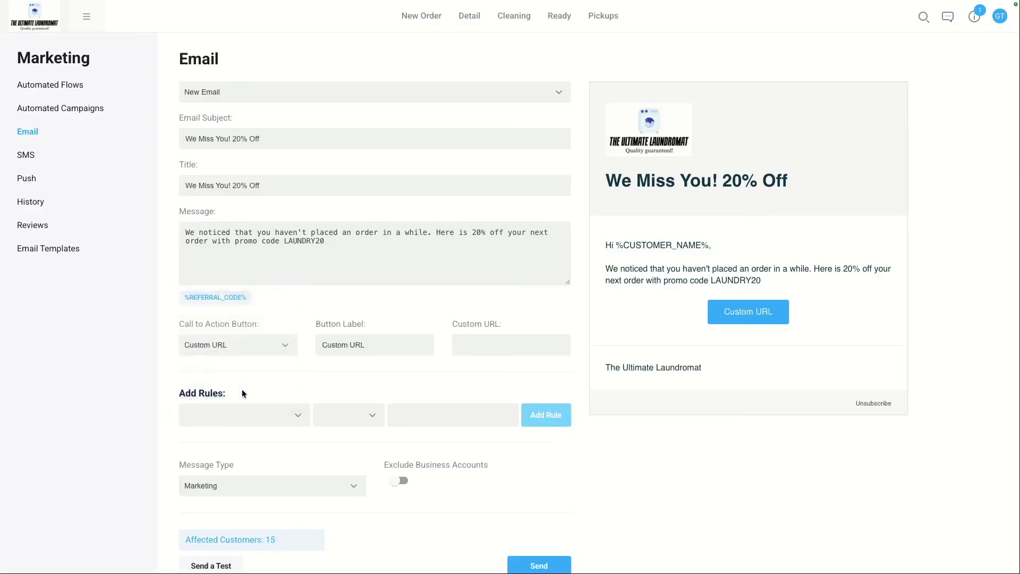
Step: Set the button label to 'Visit Our Website!'
{"action": "triple_click", "coordinate": [345, 344]}
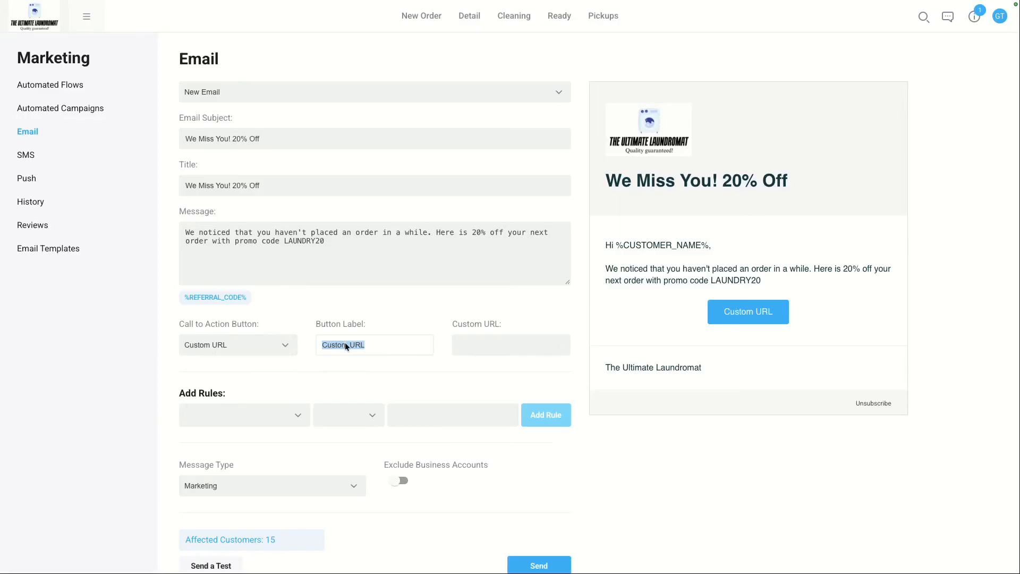
{"action": "type", "text": "vISI"}
{"action": "key", "text": "BackSpace"}
{"action": "key", "text": "BackSpace"}
{"action": "key", "text": "BackSpace"}
{"action": "key", "text": "BackSpace"}
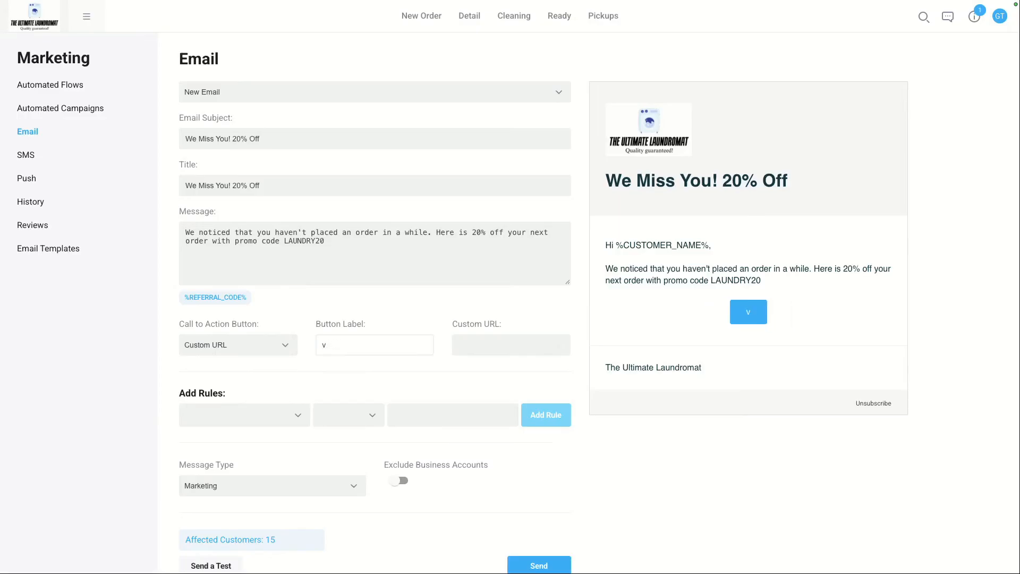
{"action": "type", "text": "Visit Our Website!"}
{"action": "left_click", "coordinate": [486, 349]}
{"action": "type", "text": "www"}
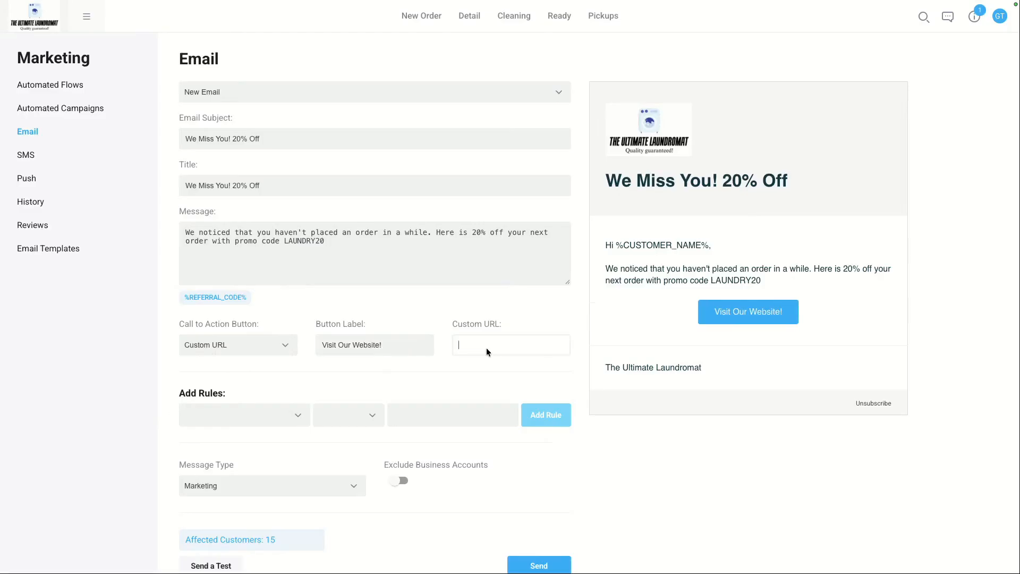
{"action": "type", "text": ".theultimatelaundromat.com/book"}
{"action": "triple_click", "coordinate": [530, 340]}
{"action": "left_click", "coordinate": [529, 354]}
Step: Add a rule targeting customers with Has Online Account set to YES
{"action": "left_click", "coordinate": [285, 421]}
{"action": "scroll", "coordinate": [273, 461], "scroll_direction": "down", "scroll_amount": 5}
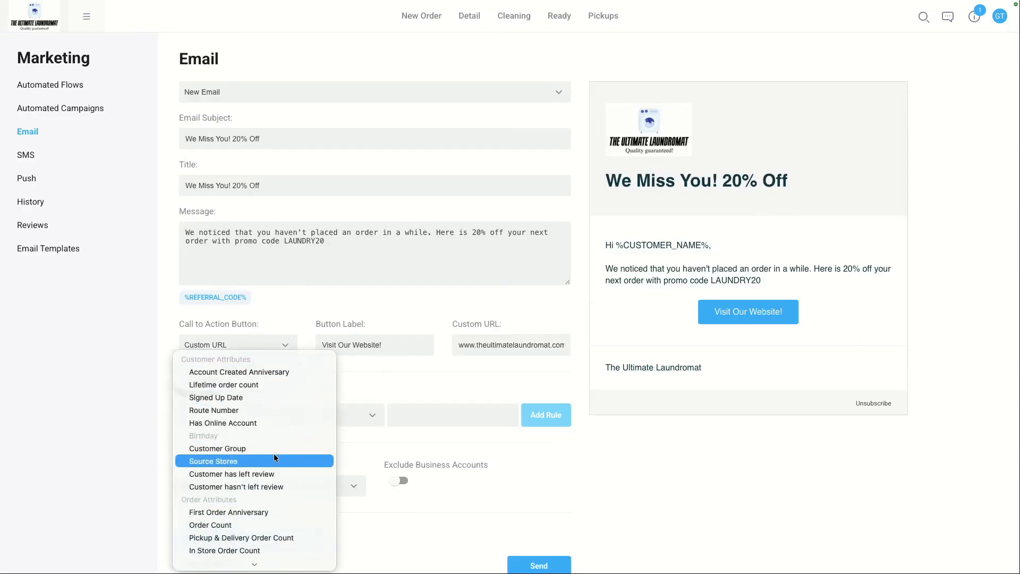
{"action": "left_click", "coordinate": [258, 363]}
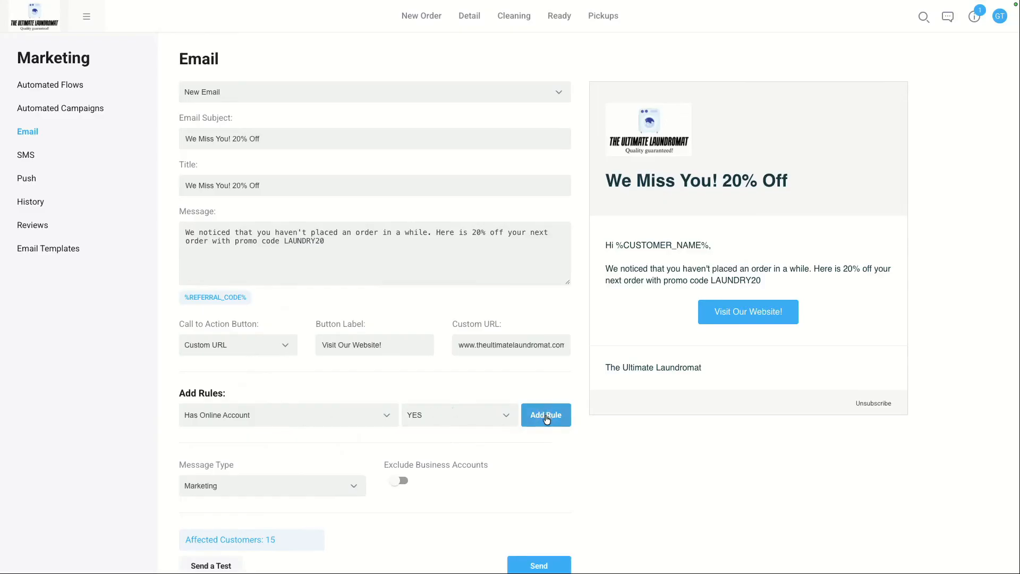
{"action": "left_click", "coordinate": [546, 418]}
Step: Add an Order Count Equal 0 rule limited to the last 30 days
{"action": "left_click", "coordinate": [254, 448]}
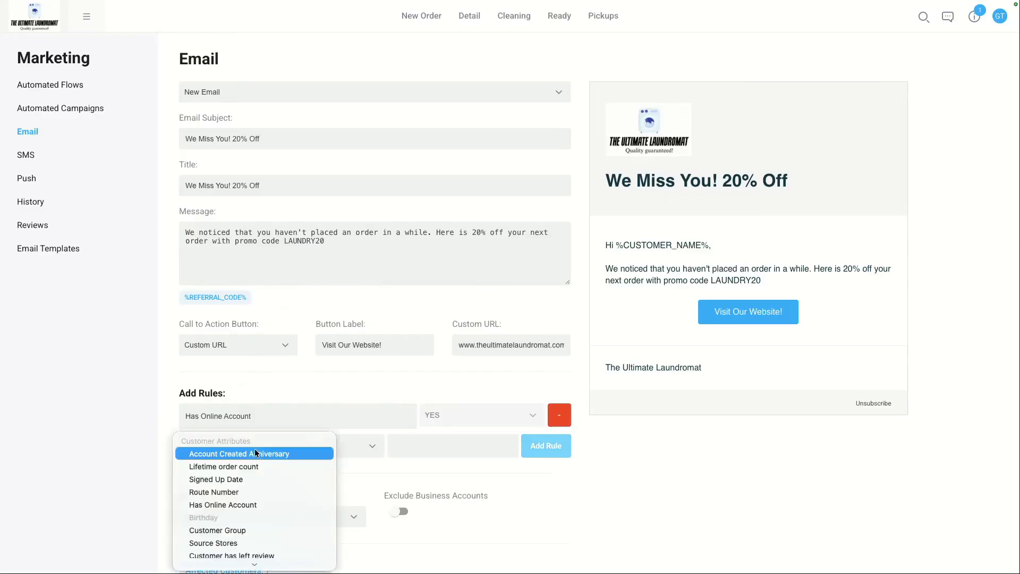
{"action": "scroll", "coordinate": [239, 491], "scroll_direction": "down", "scroll_amount": 4}
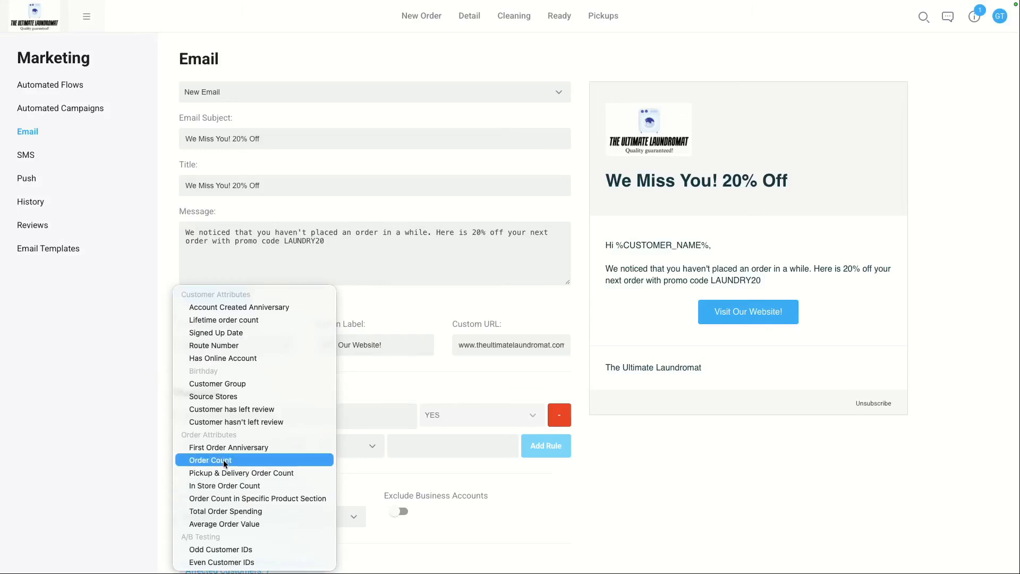
{"action": "left_click", "coordinate": [223, 461]}
{"action": "left_click", "coordinate": [349, 448]}
{"action": "left_click", "coordinate": [348, 442]}
{"action": "left_click", "coordinate": [431, 447]}
{"action": "type", "text": "0"}
{"action": "left_click", "coordinate": [545, 445]}
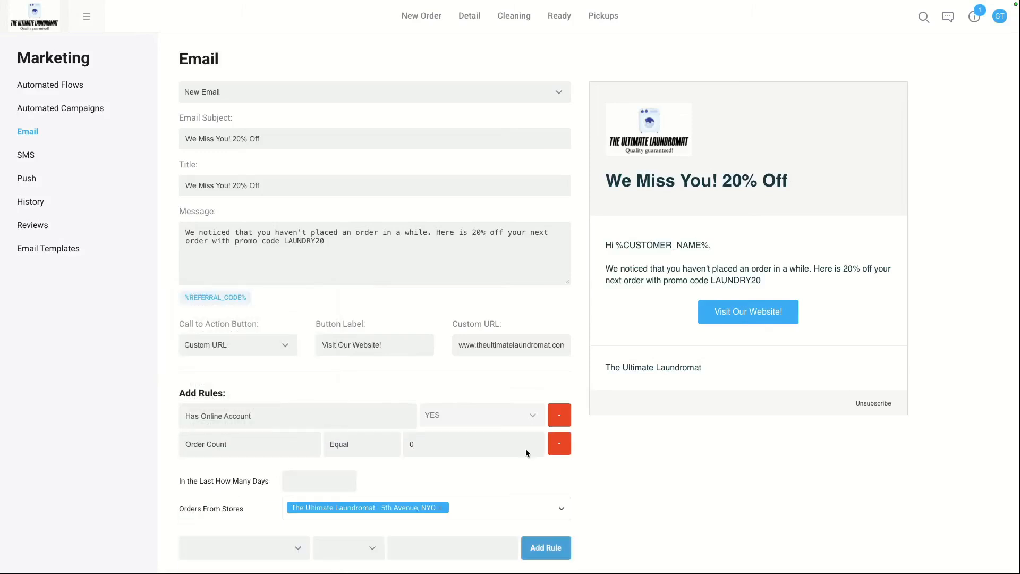
{"action": "left_click", "coordinate": [299, 478]}
{"action": "type", "text": "30"}
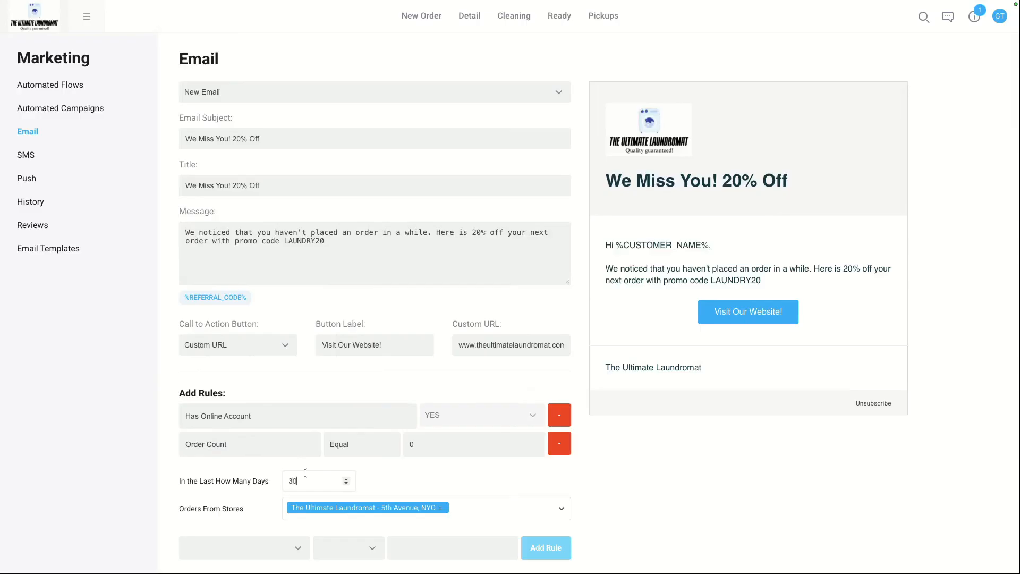
Step: Enable Exclude Business Accounts for the email
{"action": "scroll", "coordinate": [613, 475], "scroll_direction": "down", "scroll_amount": 1}
{"action": "scroll", "coordinate": [614, 475], "scroll_direction": "down", "scroll_amount": 2}
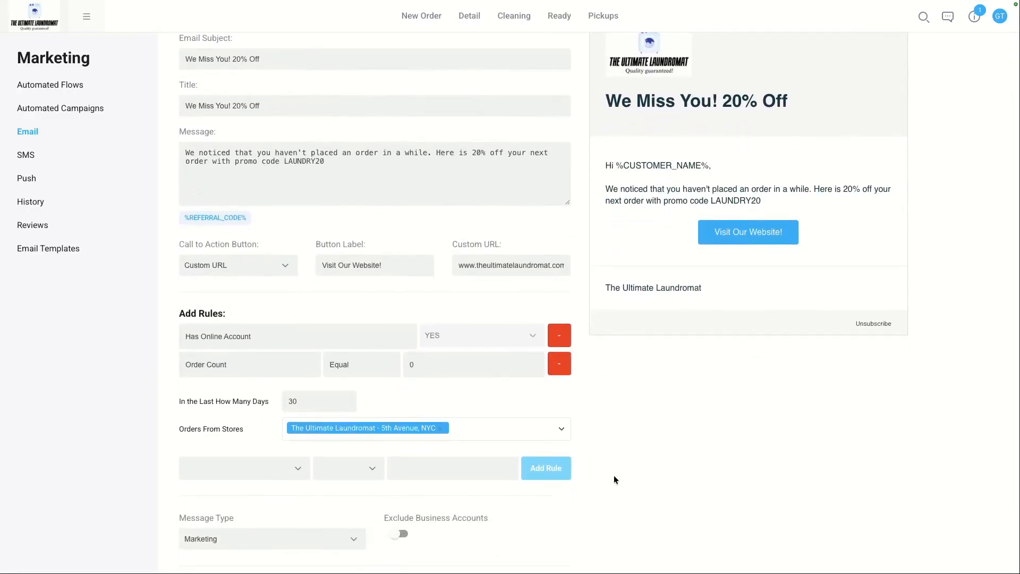
{"action": "left_click", "coordinate": [396, 535]}
{"action": "left_click_drag", "start_coordinate": [384, 518], "coordinate": [474, 528]}
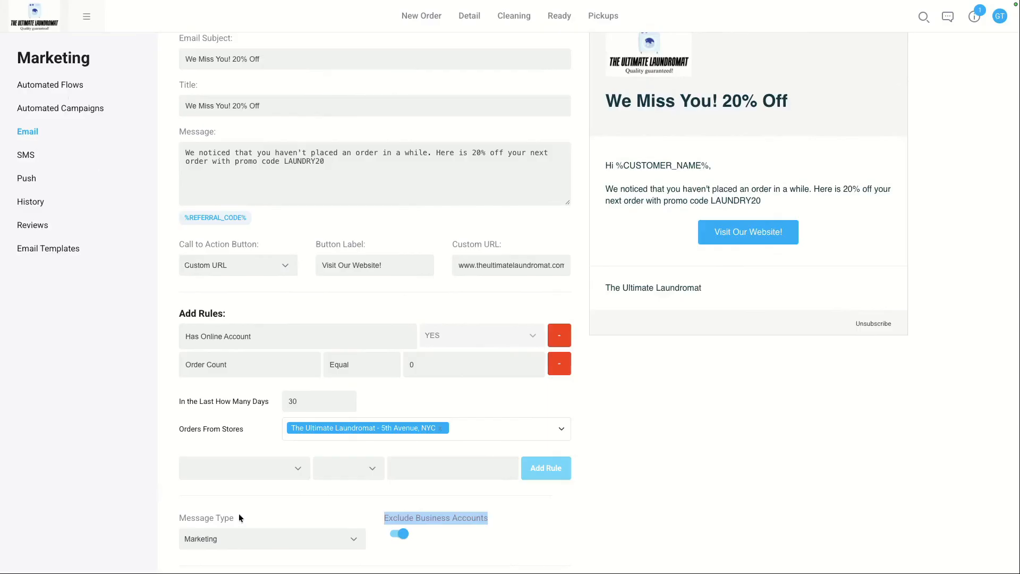
{"action": "scroll", "coordinate": [239, 515], "scroll_direction": "down", "scroll_amount": 1}
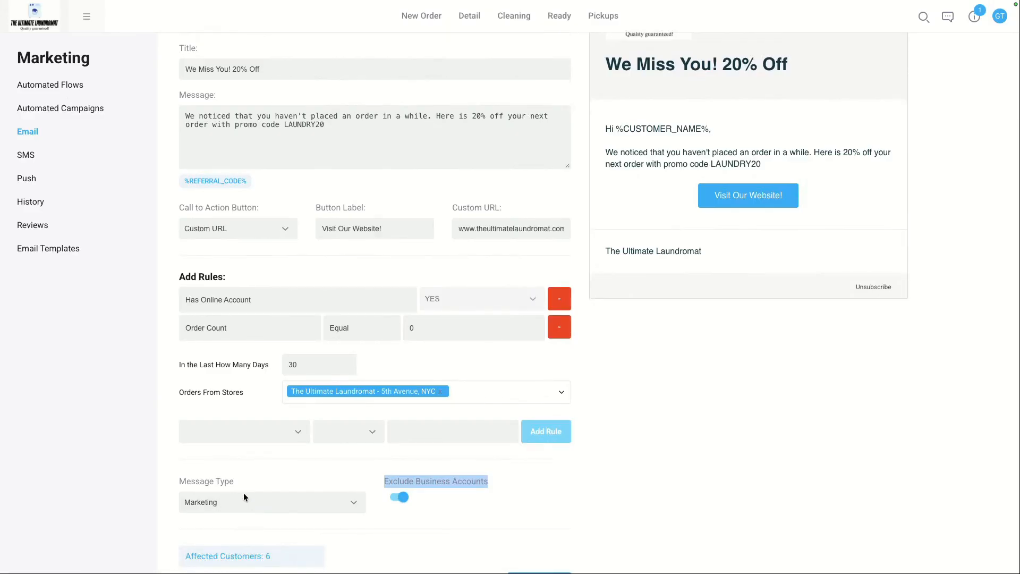
{"action": "scroll", "coordinate": [400, 361], "scroll_direction": "up", "scroll_amount": 3}
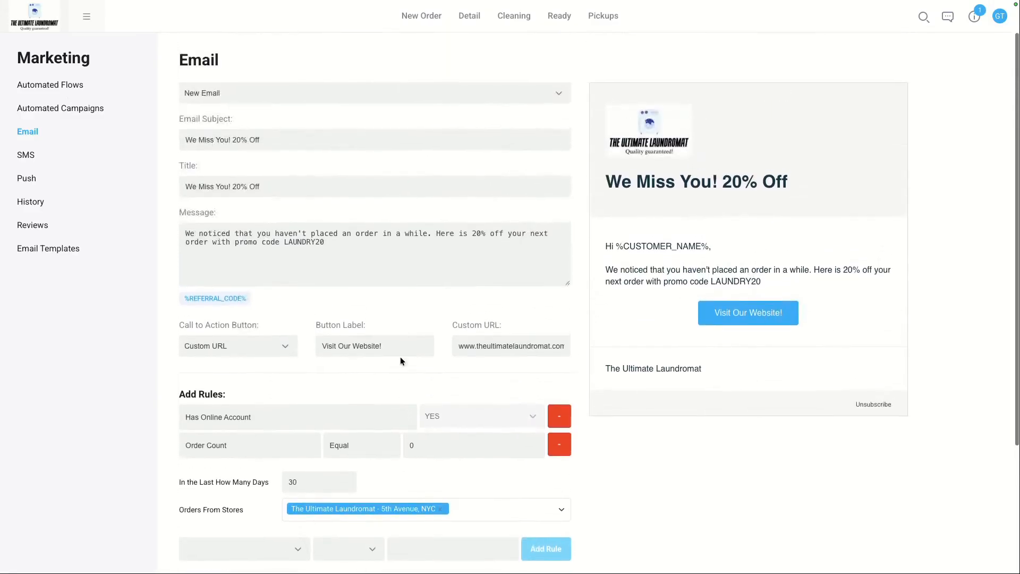
{"action": "scroll", "coordinate": [400, 361], "scroll_direction": "down", "scroll_amount": 3}
{"action": "scroll", "coordinate": [401, 361], "scroll_direction": "down", "scroll_amount": 1}
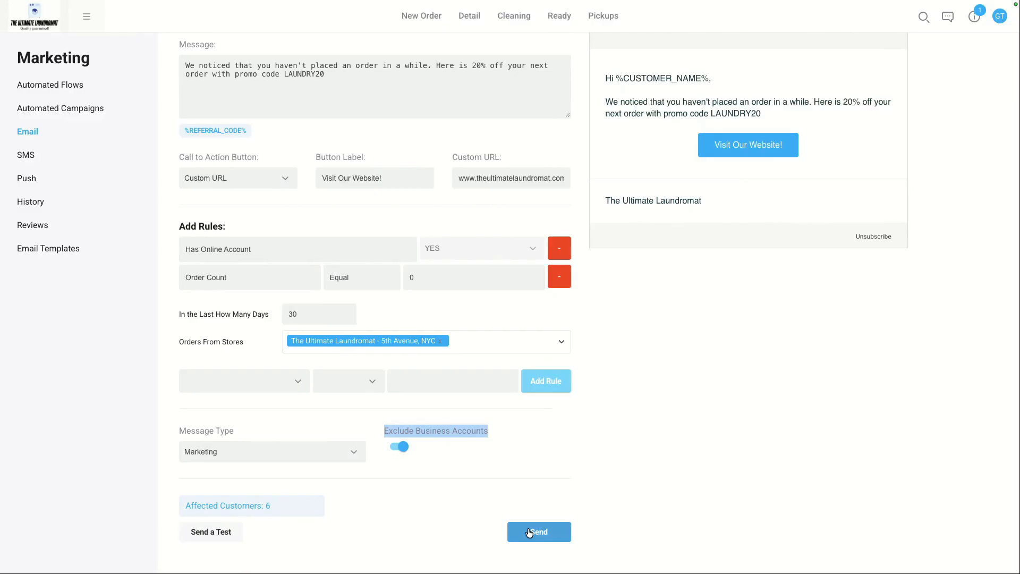
Step: Switch to the SMS and Push pages and review the push action options
{"action": "left_click", "coordinate": [46, 157]}
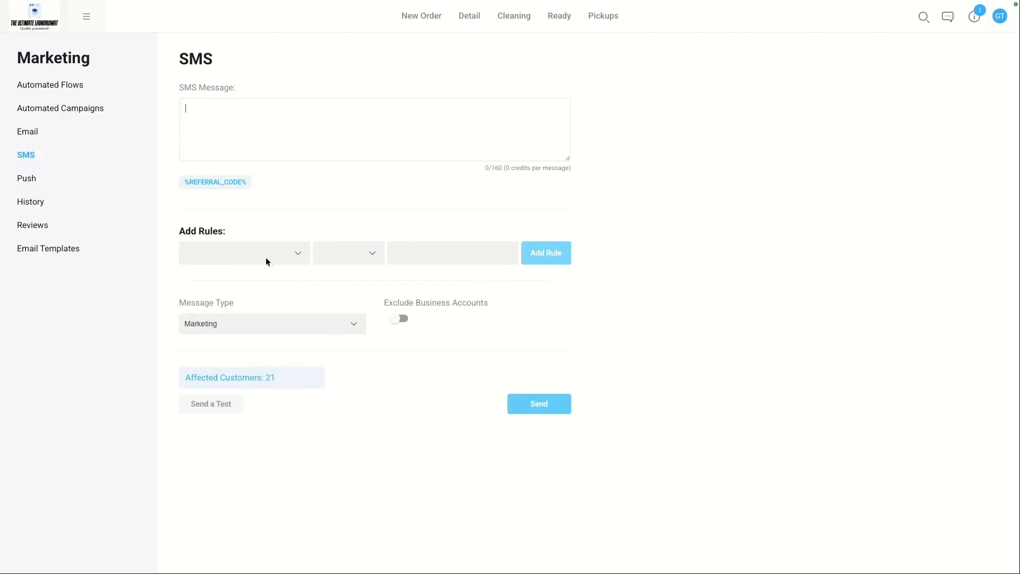
{"action": "left_click", "coordinate": [25, 174]}
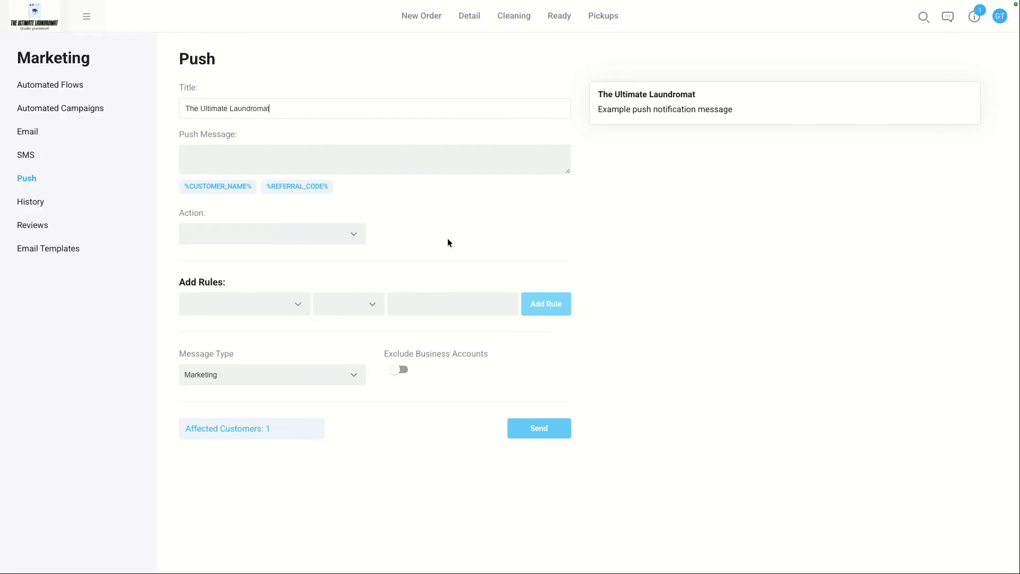
{"action": "left_click", "coordinate": [319, 233]}
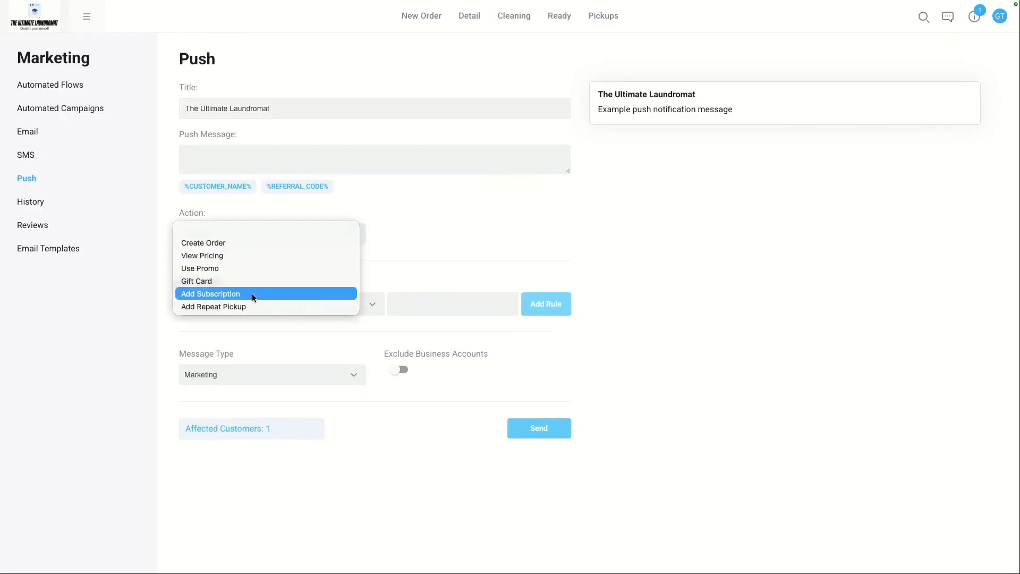
{"action": "left_click", "coordinate": [440, 234]}
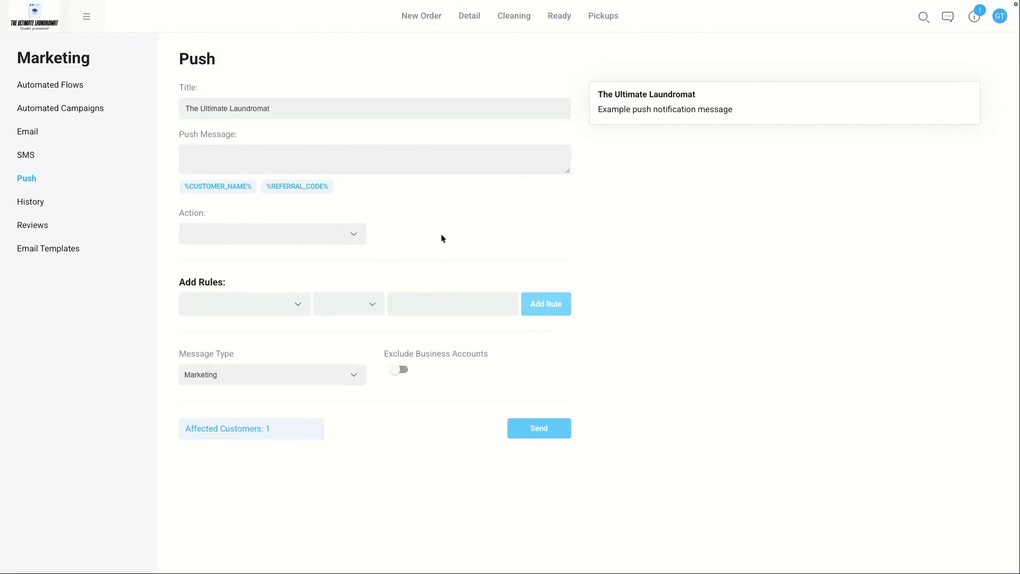
Step: Open the marketing History page, then return to the Email page
{"action": "left_click", "coordinate": [52, 207]}
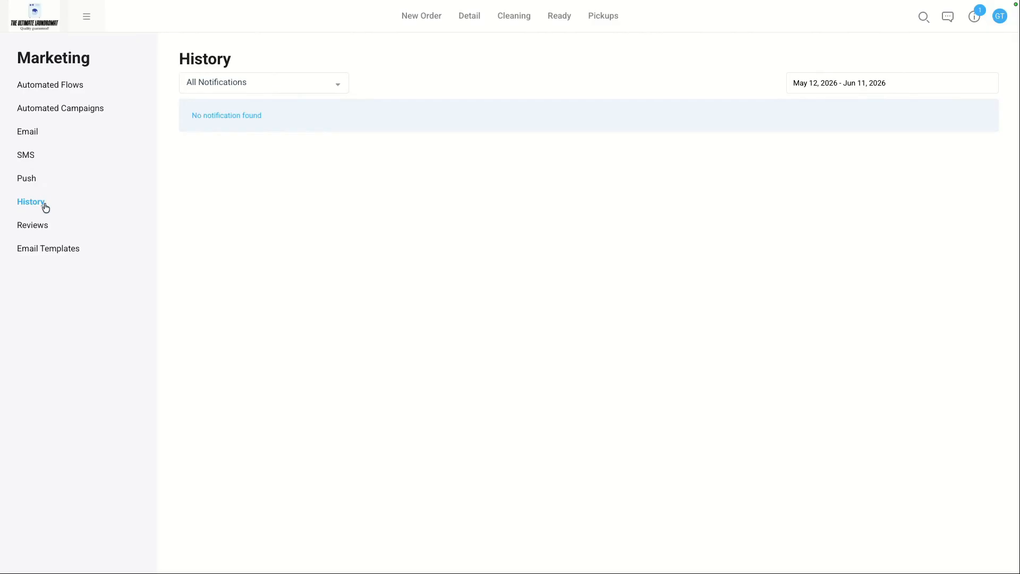
{"action": "left_click", "coordinate": [36, 137]}
Step: Set the email's Message Type to Informational Notification (doesn't require marketing opt-in)
{"action": "scroll", "coordinate": [256, 264], "scroll_direction": "down", "scroll_amount": 1}
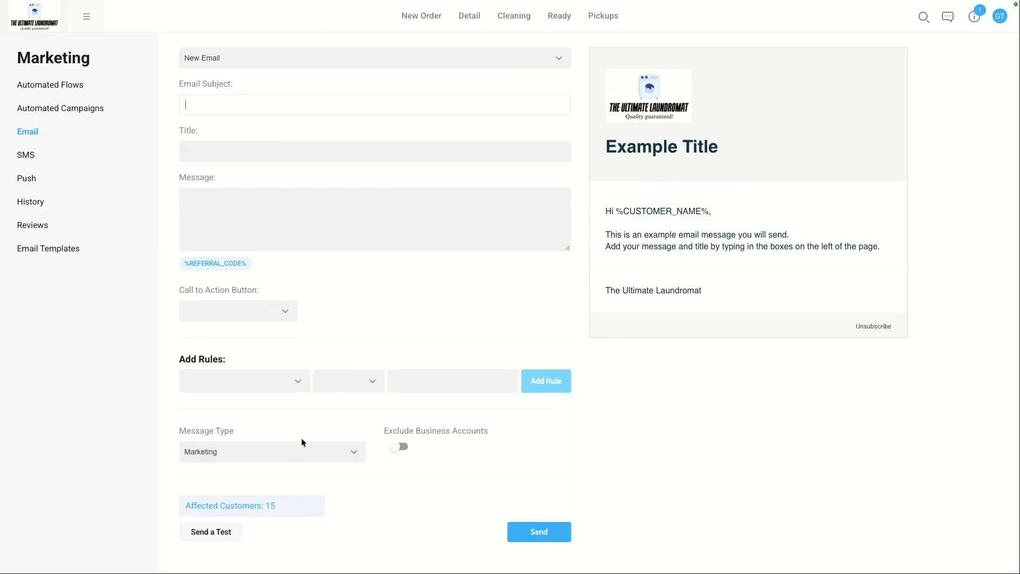
{"action": "triple_click", "coordinate": [224, 429]}
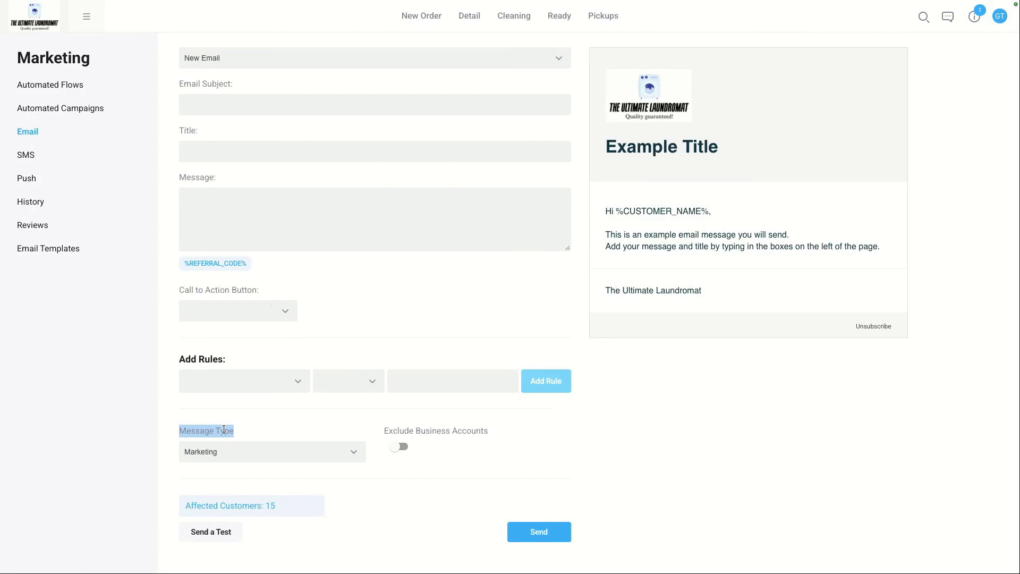
{"action": "left_click", "coordinate": [276, 453]}
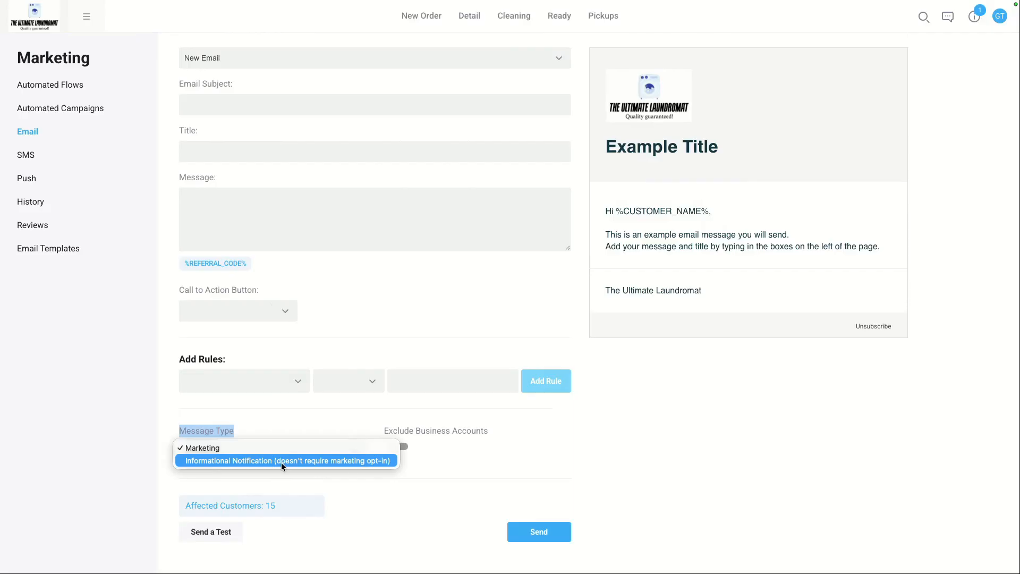
{"action": "left_click", "coordinate": [281, 461]}
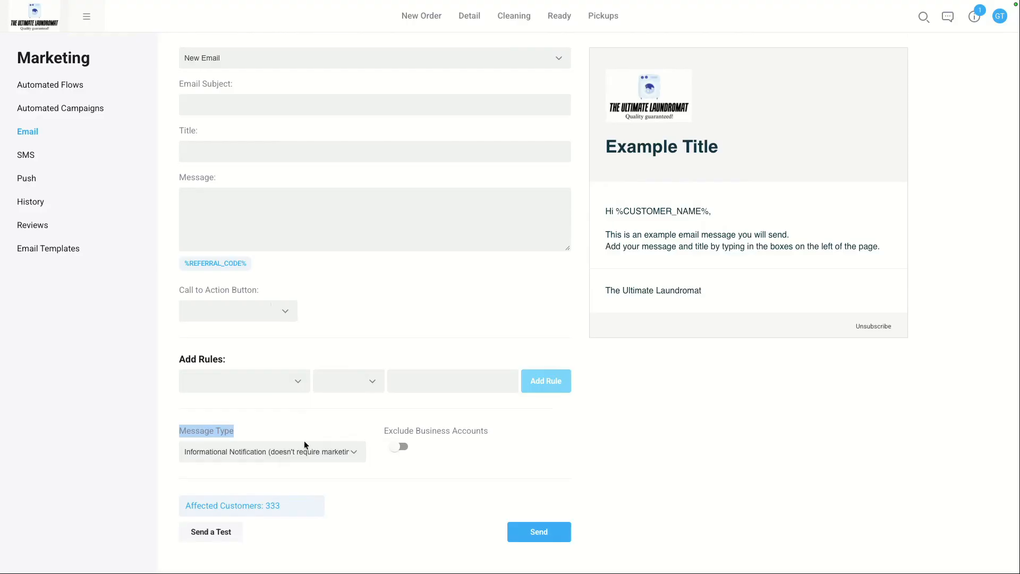
{"action": "left_click", "coordinate": [304, 453]}
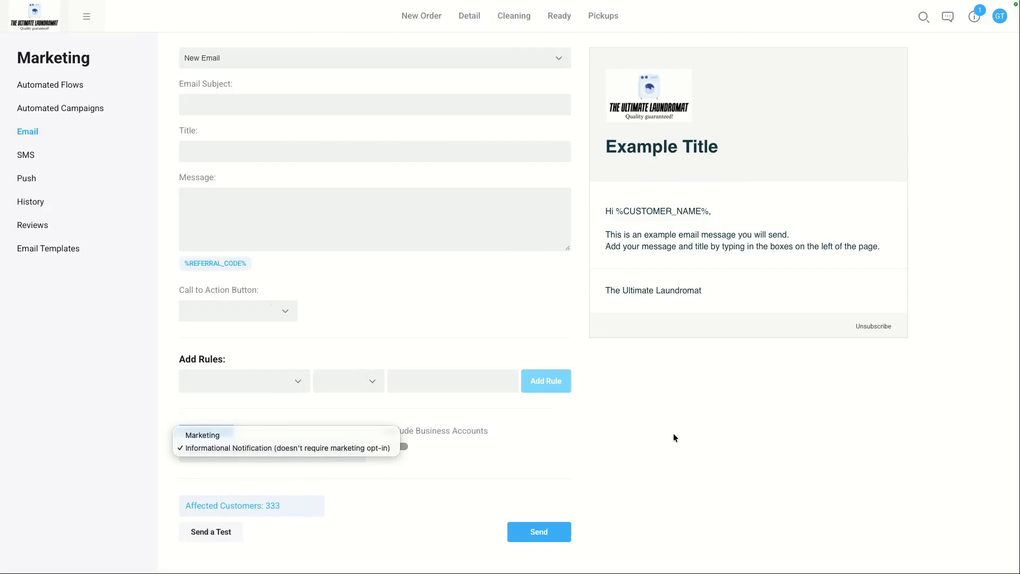
{"action": "left_click", "coordinate": [398, 322]}
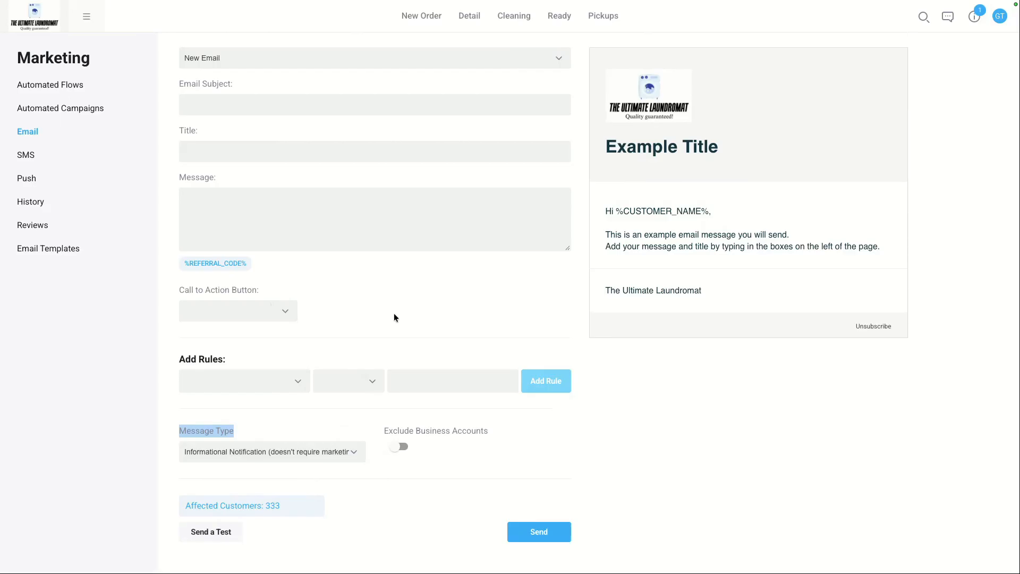